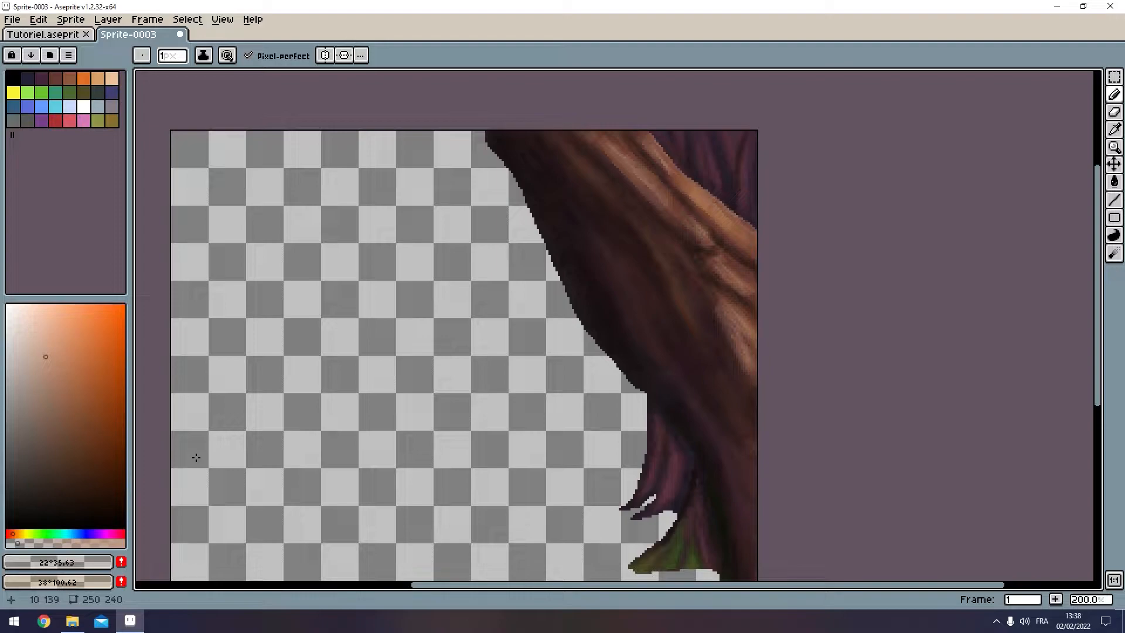
pyautogui.scroll(-1, 195, 457)
pyautogui.moveTo(414, 381); pyautogui.dragTo(588, 314)
pyautogui.scroll(2, 586, 305)
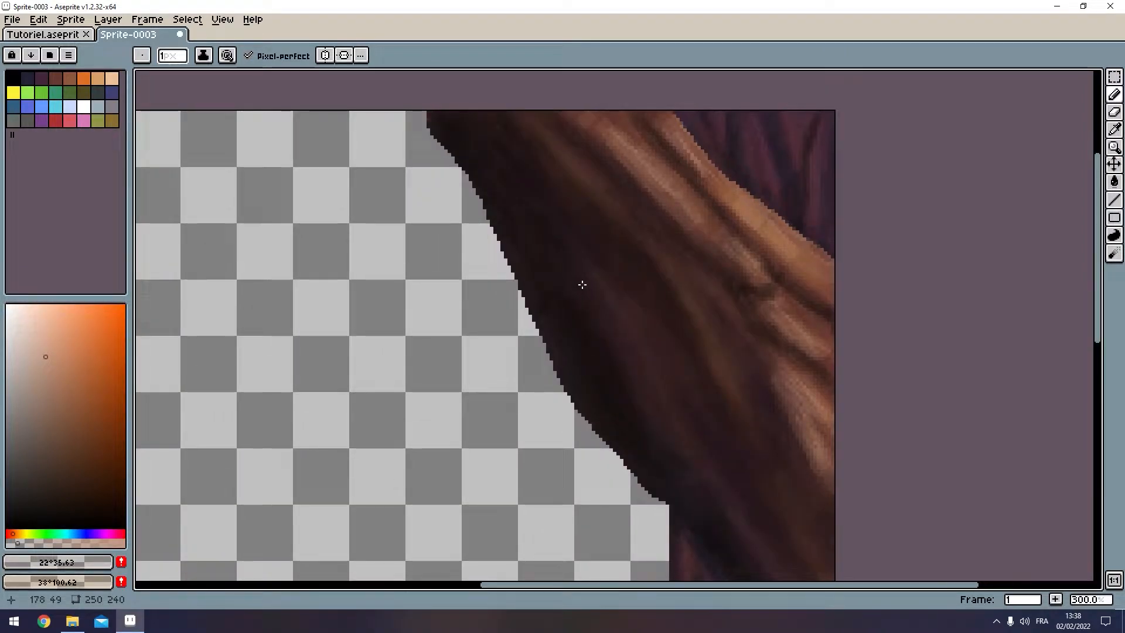
pyautogui.scroll(-3, 582, 284)
pyautogui.scroll(1, 613, 218)
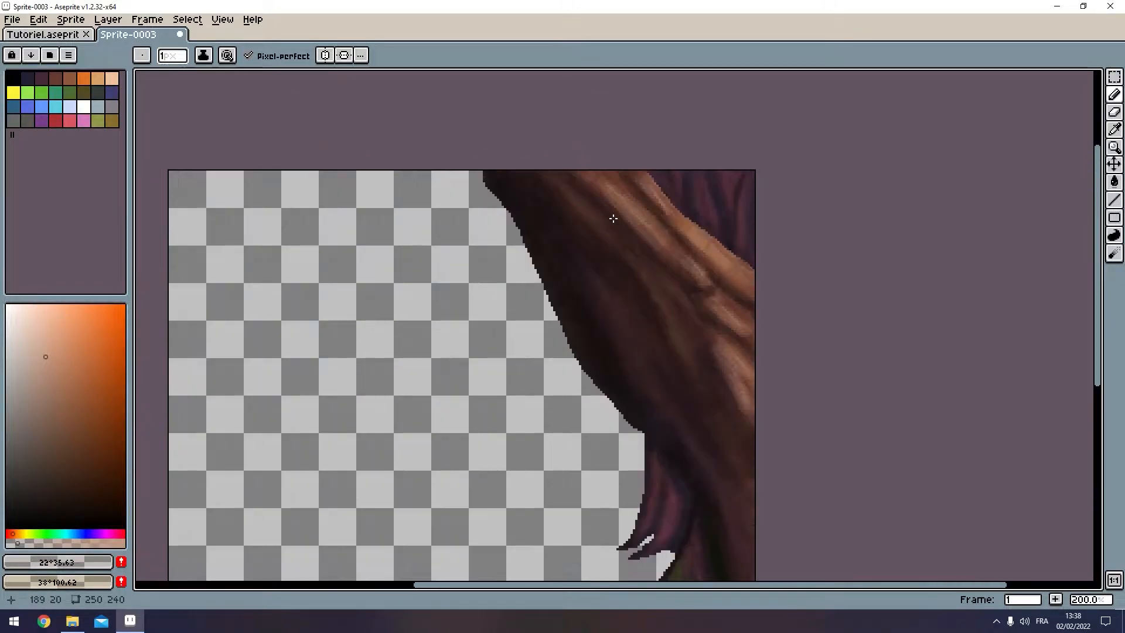
pyautogui.moveTo(613, 218); pyautogui.dragTo(680, 177)
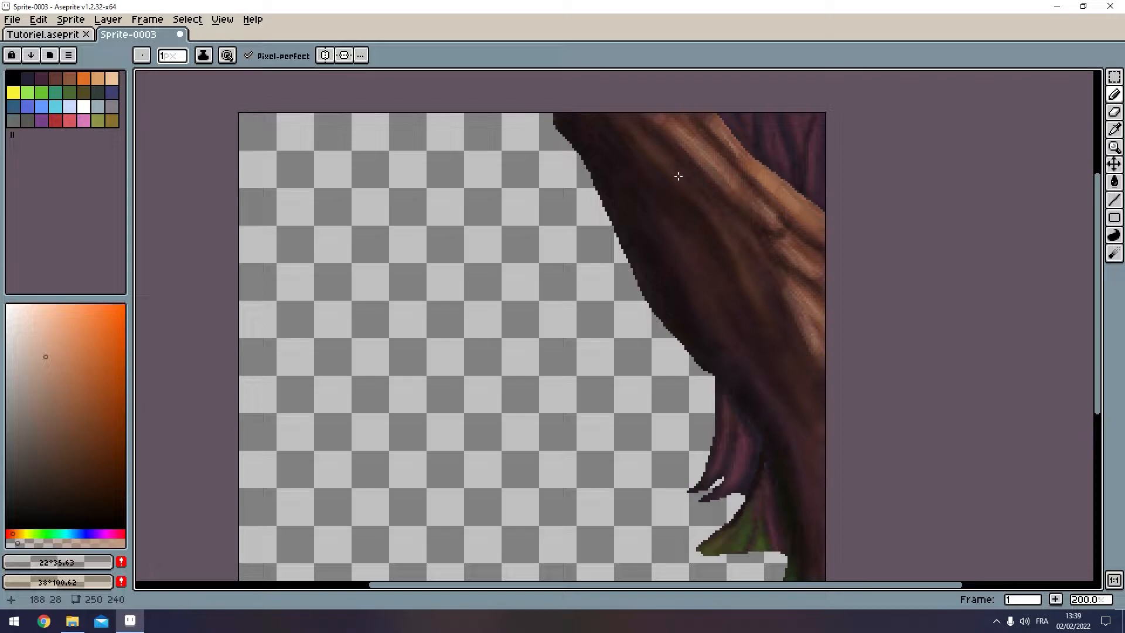
# Step: Close the Tutoriel.aseprite sprite and keep the tree trunk sprite open
pyautogui.click(86, 34)
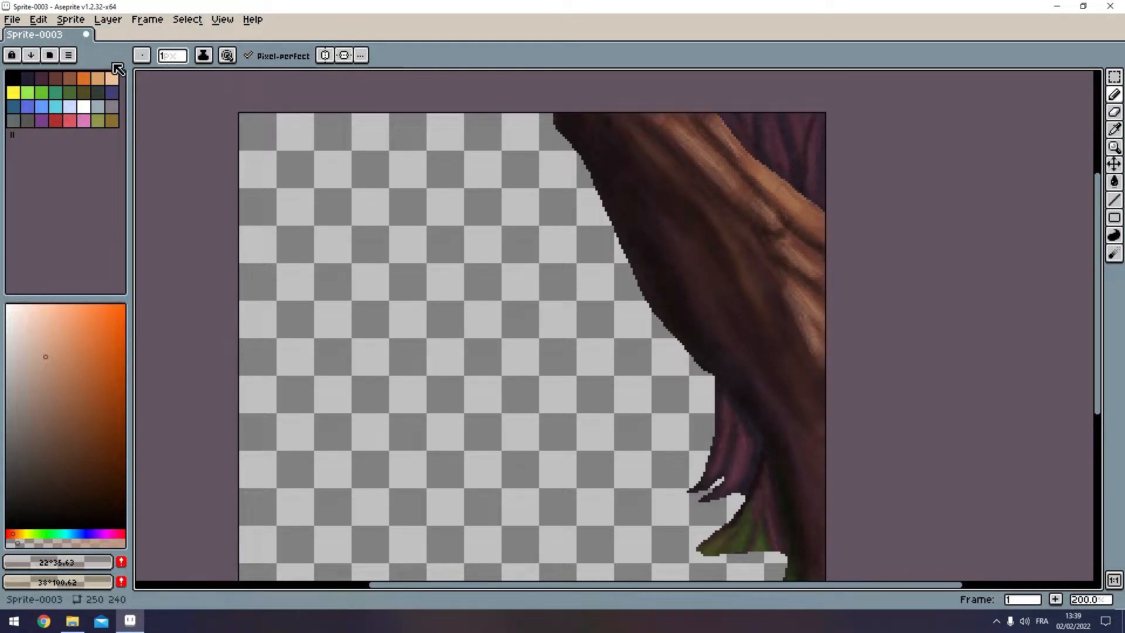
pyautogui.click(13, 19)
pyautogui.click(465, 38)
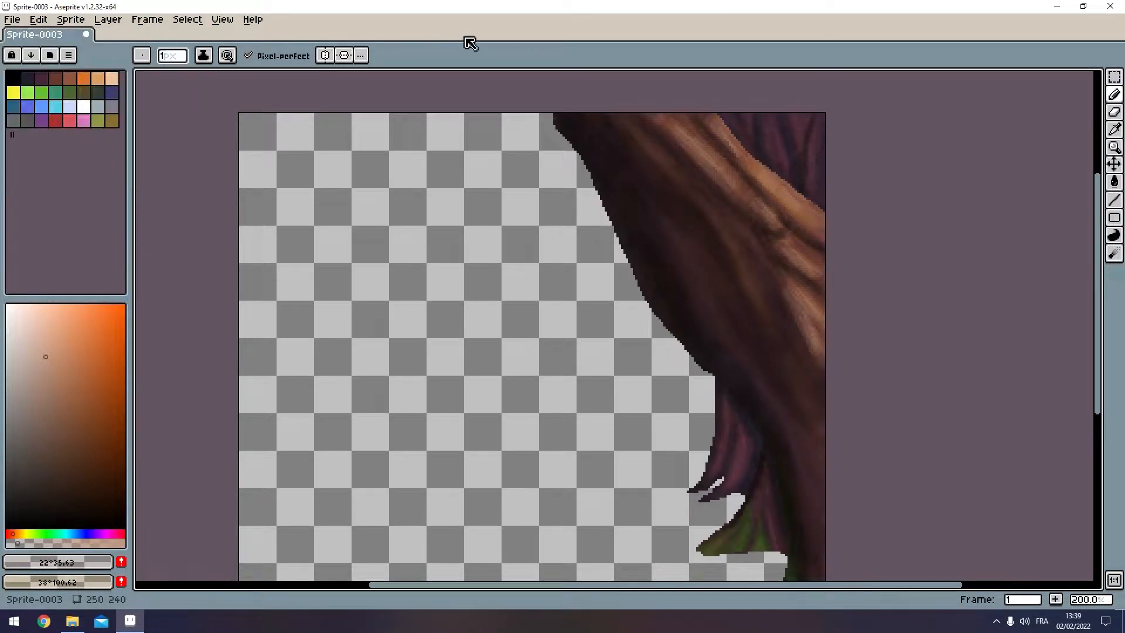
pyautogui.scroll(-1, 526, 185)
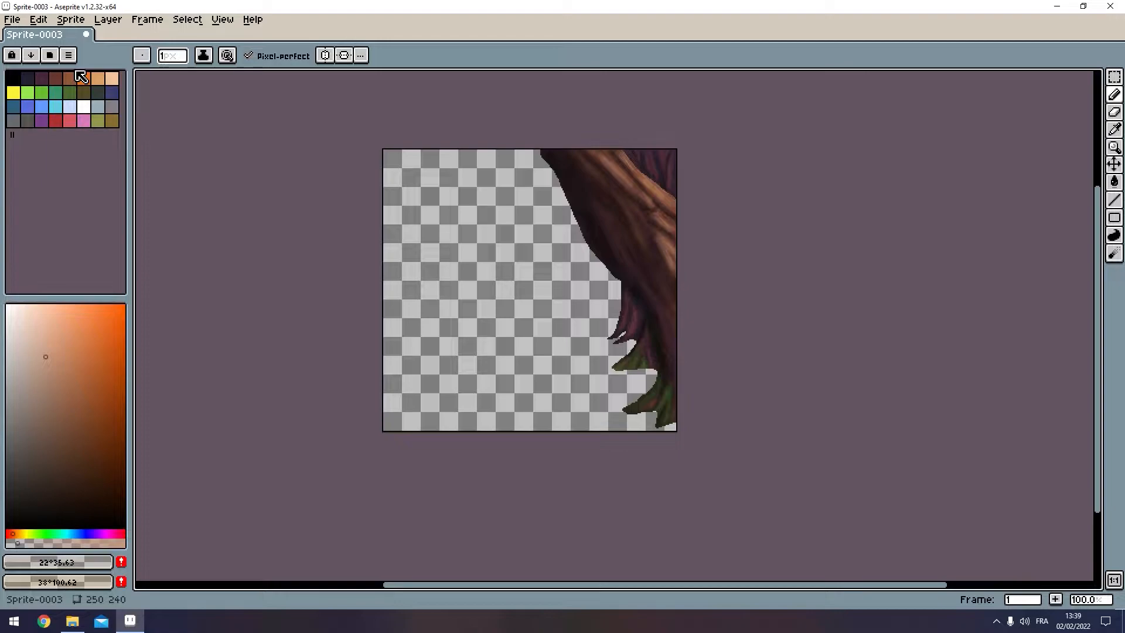
pyautogui.scroll(1, 188, 117)
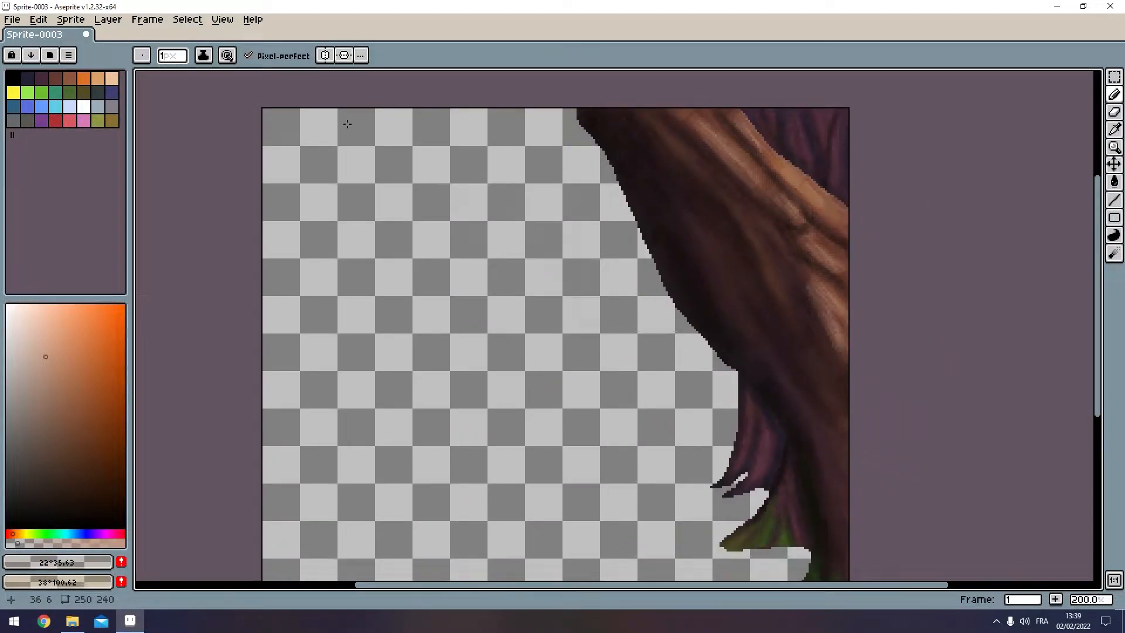
# Step: Create a new 250 × 250 px RGBA sprite with a transparent background
pyautogui.click(13, 21)
pyautogui.click(20, 43)
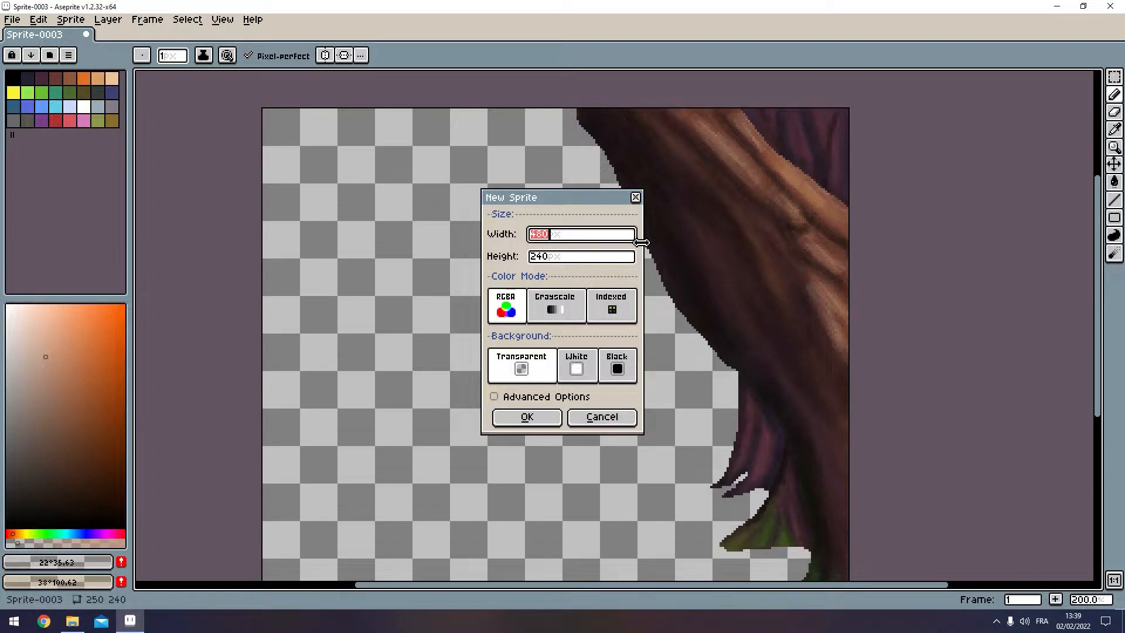
pyautogui.write('250')
pyautogui.press('Tab')
pyautogui.write('250')
pyautogui.press('Return')
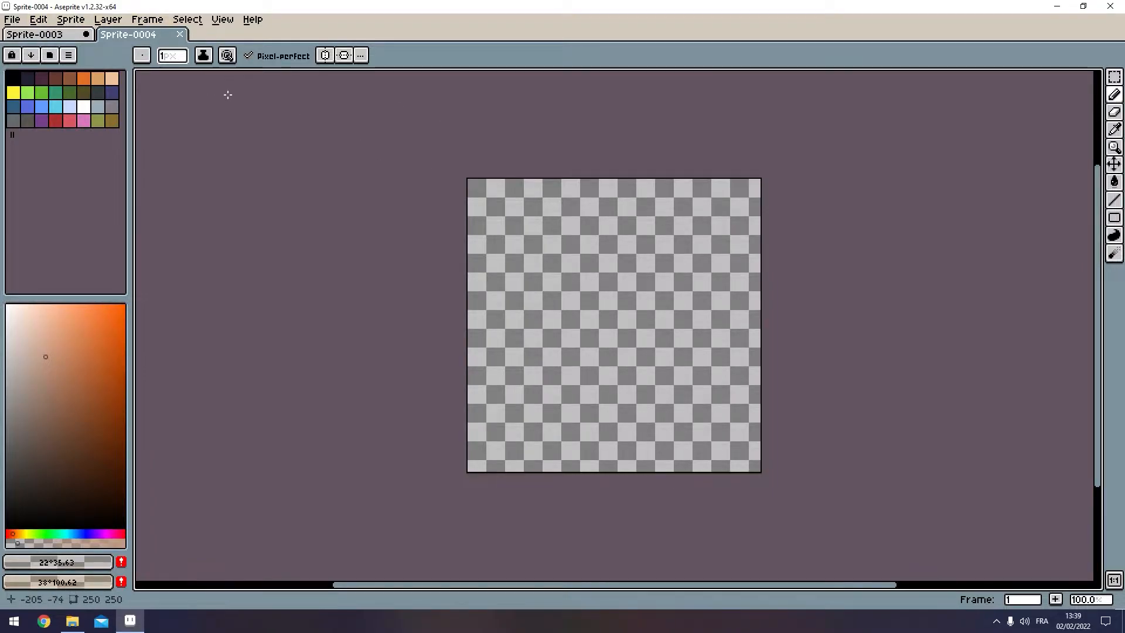
# Step: Resize the new sprite's canvas to 256 × 256 px
pyautogui.hotkey('ctrl', 'alt', 'c')
pyautogui.write('256')
pyautogui.press('Tab')
pyautogui.write('256')
pyautogui.press('Return')
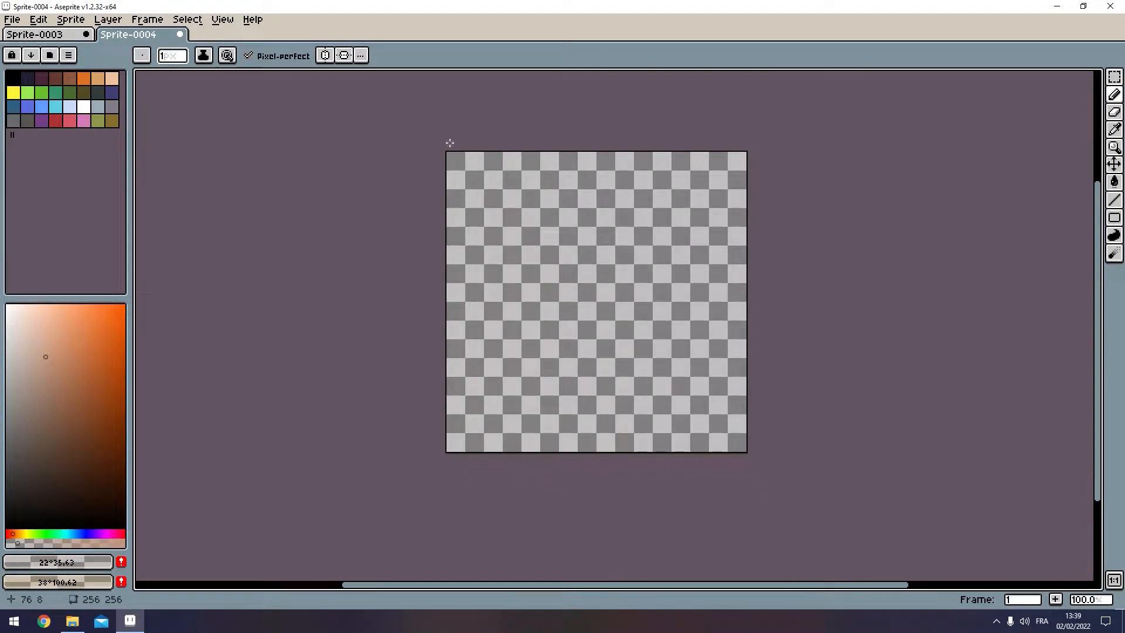
# Step: Measure the checkerboard tile in the canvas's upper-left corner with a rectangular marquee selection
pyautogui.click(1115, 77)
pyautogui.scroll(3, 460, 176)
pyautogui.moveTo(444, 100); pyautogui.dragTo(446, 102)
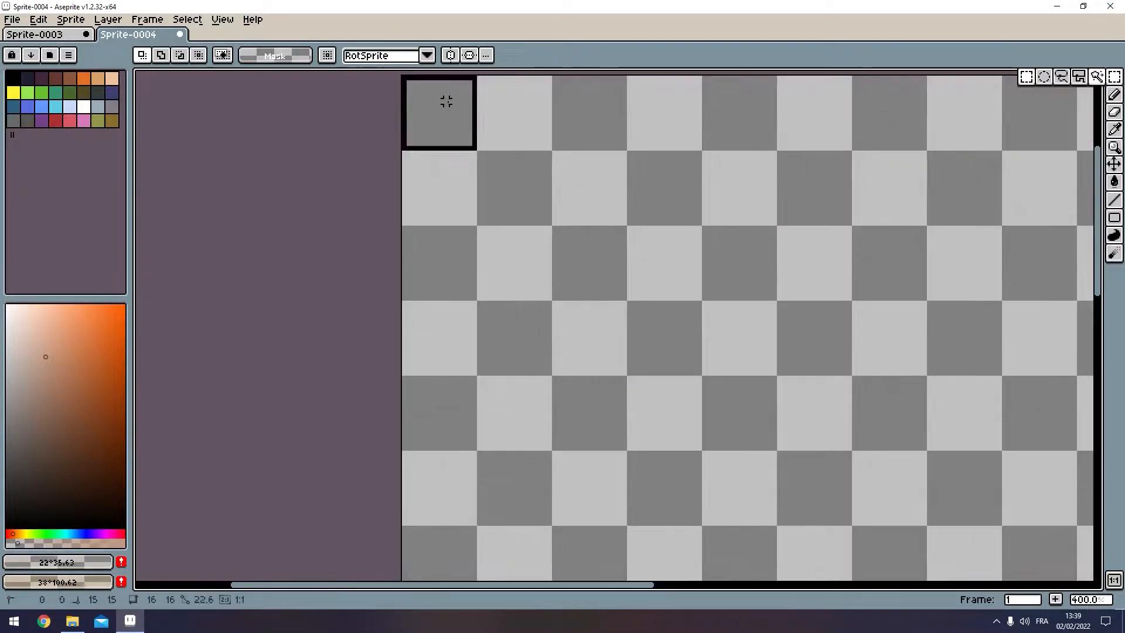
pyautogui.scroll(-2, 350, 237)
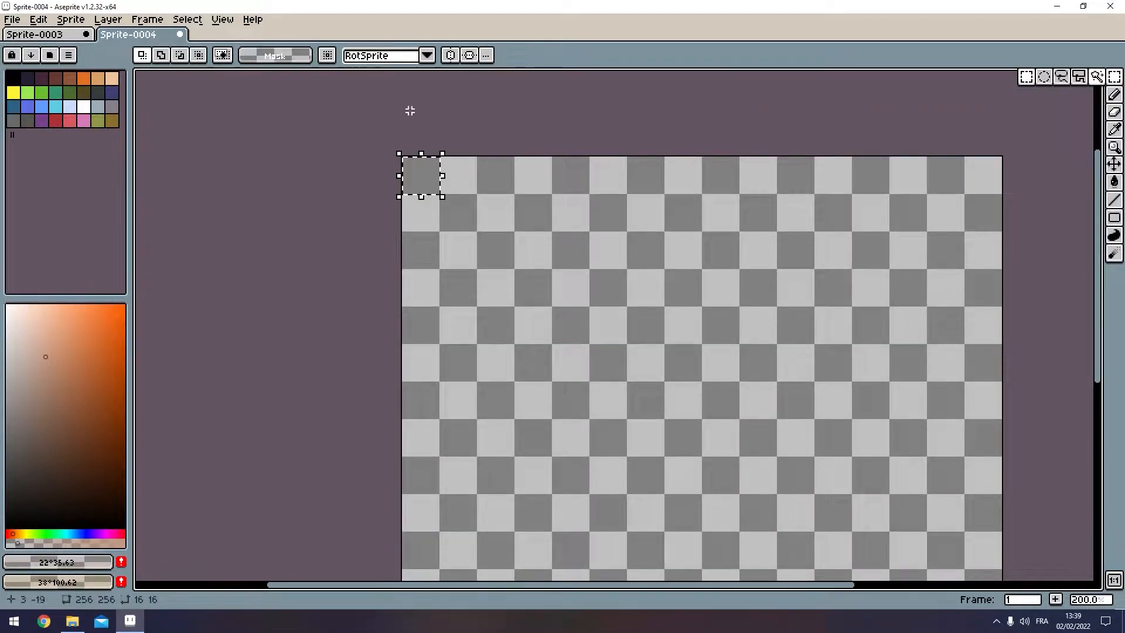
# Step: Check the width and height in the grid settings, accept them, and clear the tile selection
pyautogui.click(188, 19)
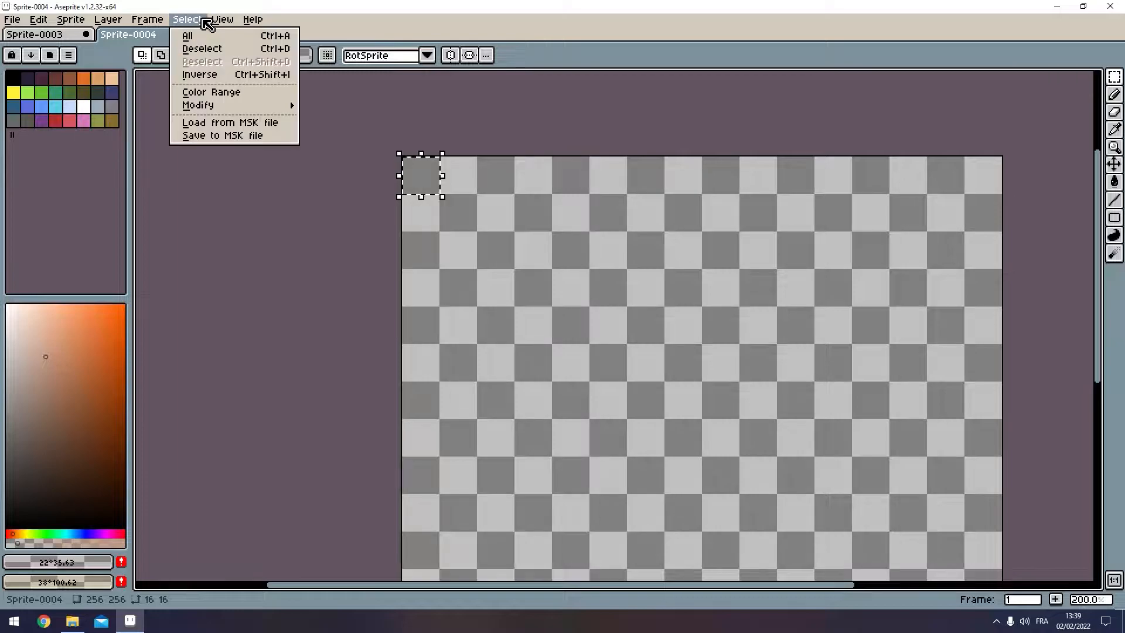
pyautogui.moveTo(221, 20)
pyautogui.moveTo(246, 85)
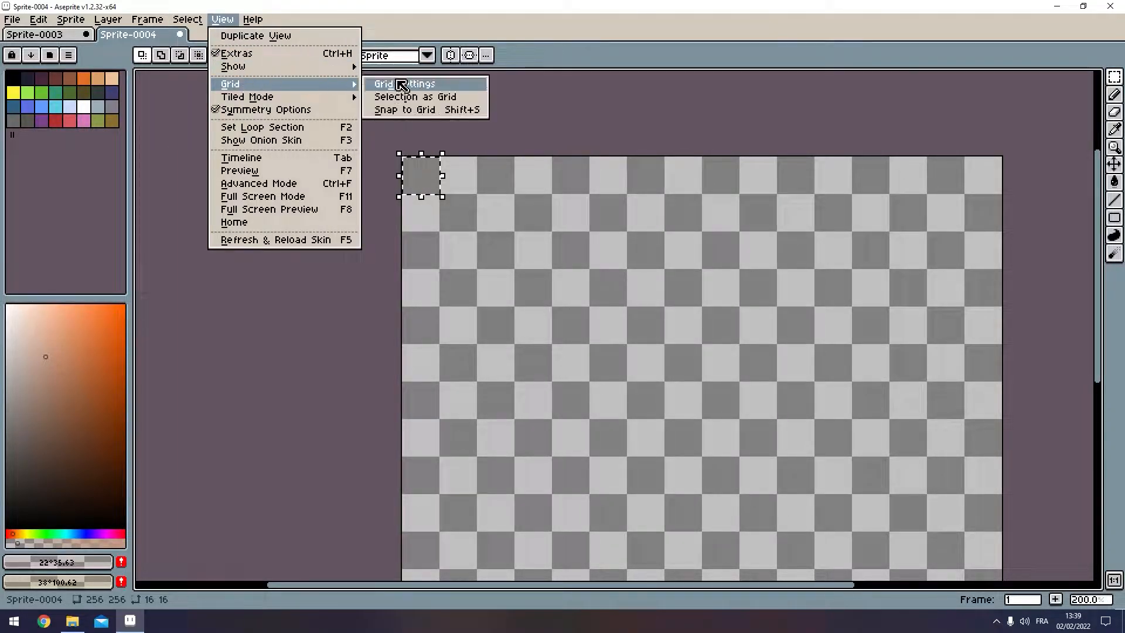
pyautogui.click(404, 85)
pyautogui.click(543, 313)
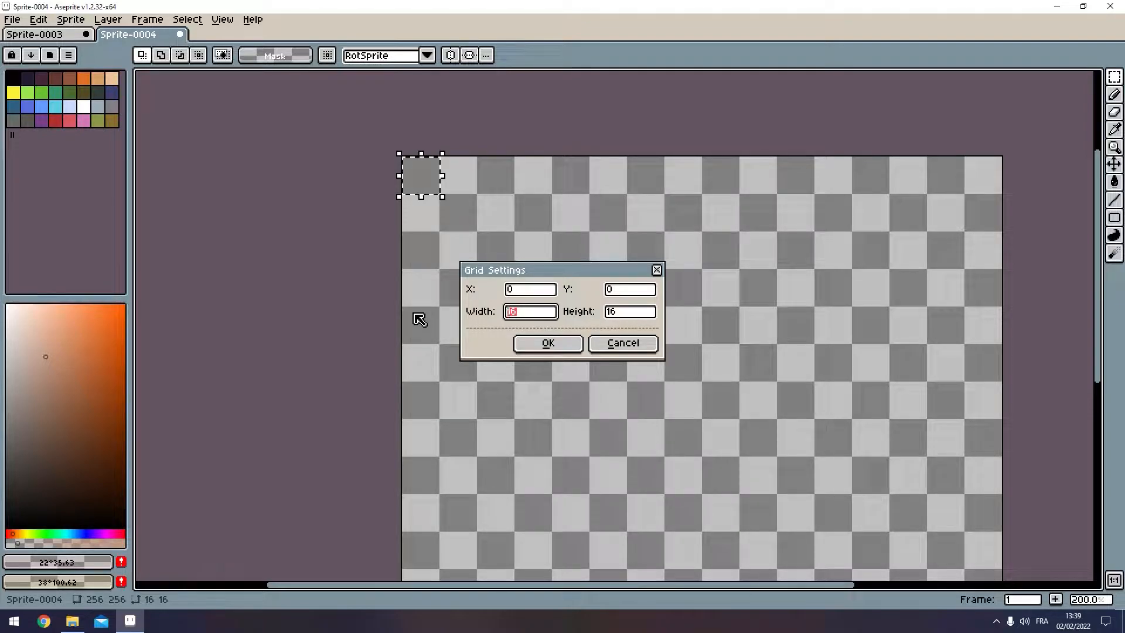
pyautogui.press('Return')
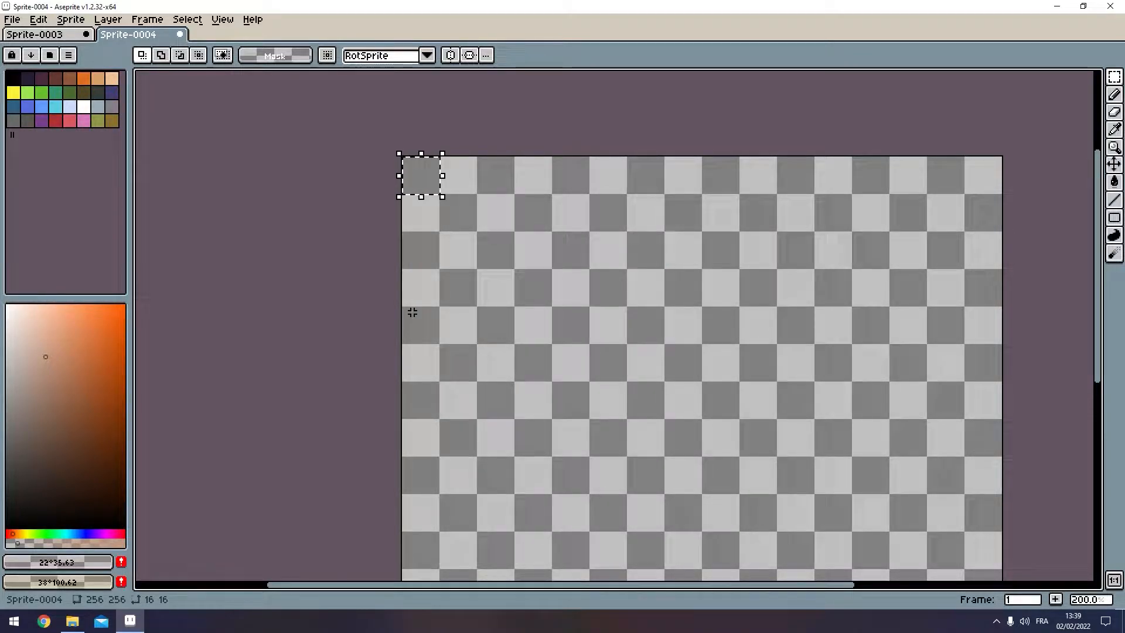
pyautogui.click(574, 150)
# Step: Dock the Sprite-0003 tree trunk beside the empty sprite in a split view as a narrow reference pane
pyautogui.moveTo(662, 240); pyautogui.dragTo(532, 165)
pyautogui.scroll(-2, 532, 165)
pyautogui.scroll(1, 369, 107)
pyautogui.moveTo(75, 36); pyautogui.dragTo(1105, 182)
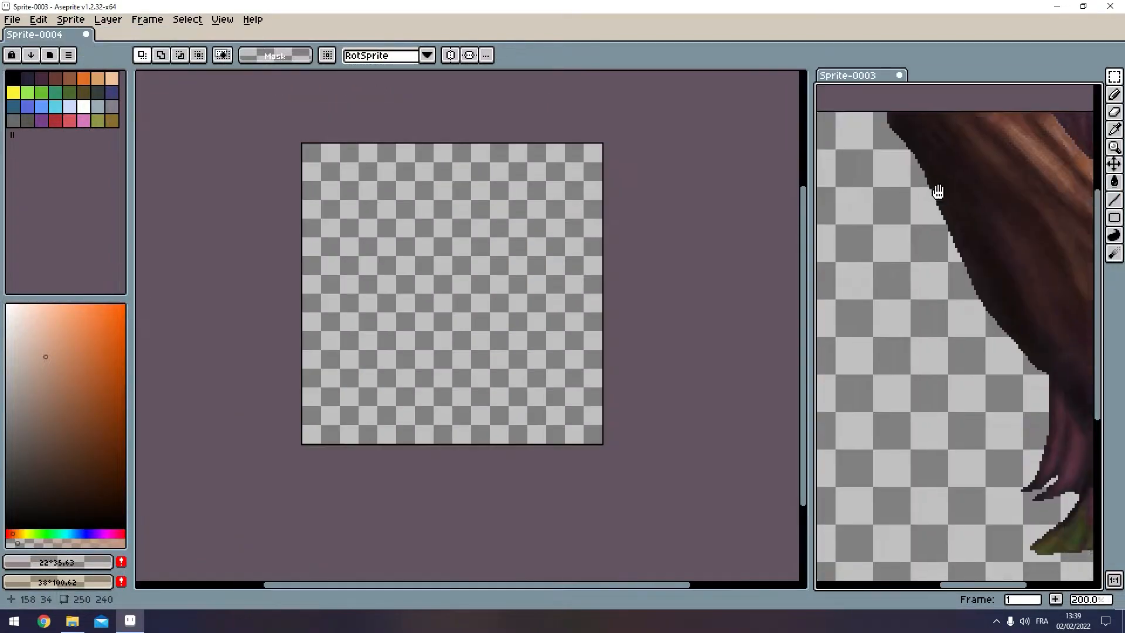
pyautogui.moveTo(809, 183); pyautogui.dragTo(769, 186)
pyautogui.moveTo(910, 257); pyautogui.dragTo(932, 240)
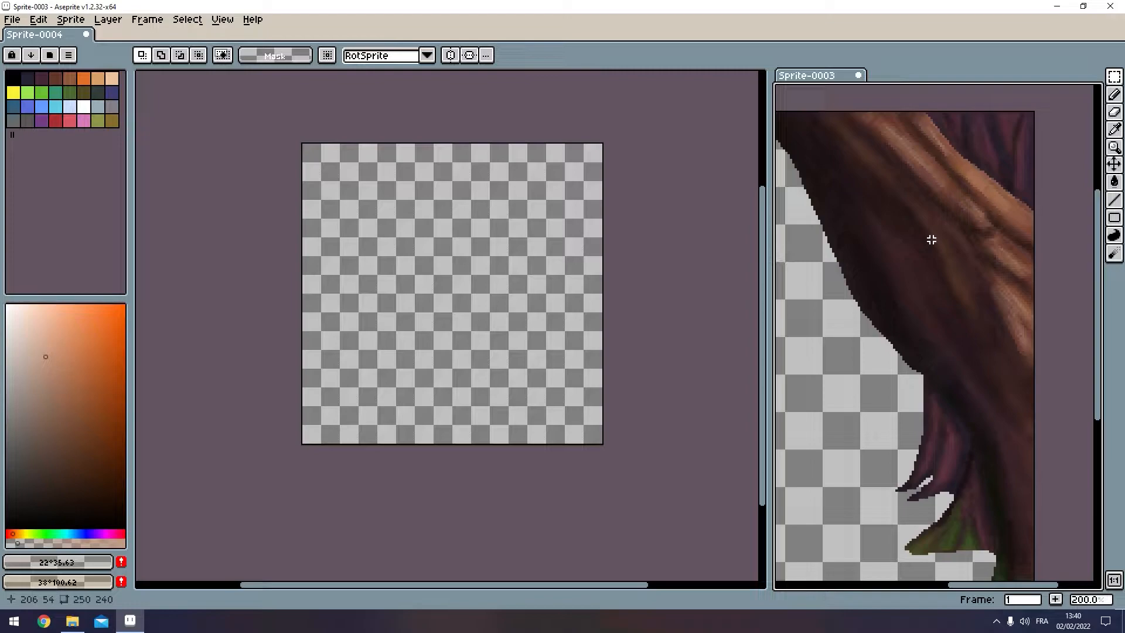
pyautogui.scroll(1, 422, 231)
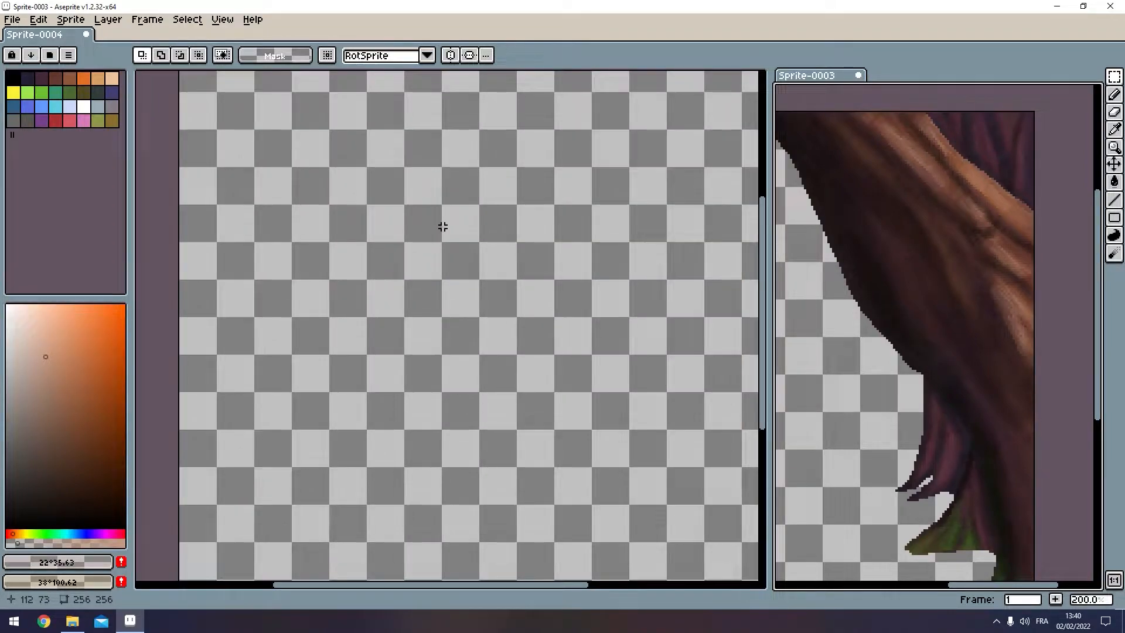
pyautogui.scroll(-1, 419, 241)
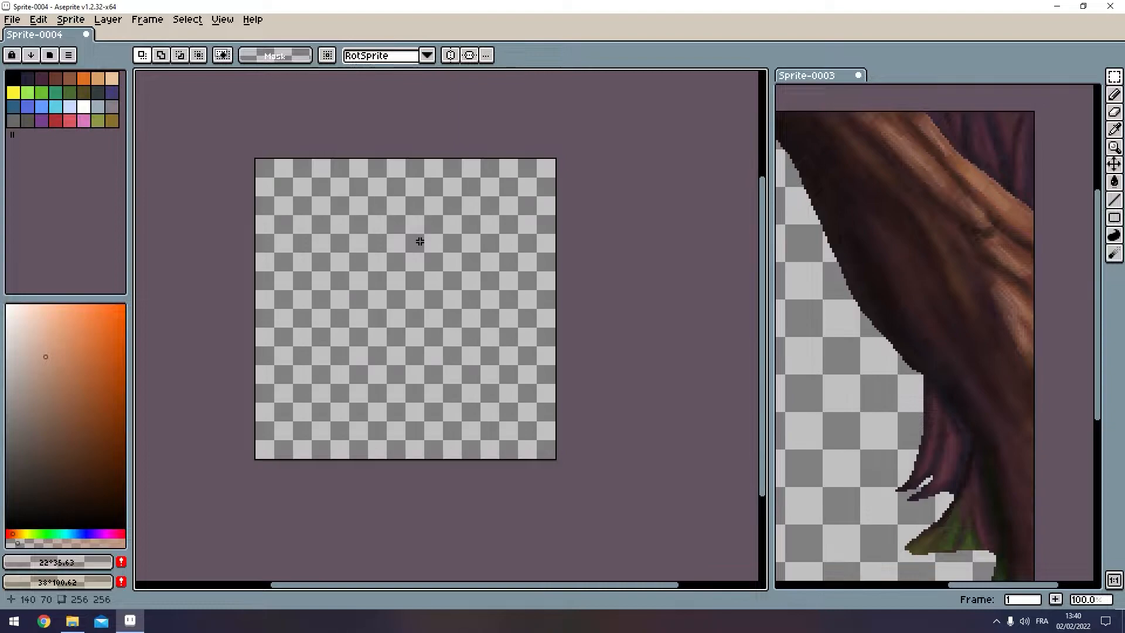
# Step: Set up the 1 px Pencil tool with the palette's black colour for drawing on the empty sprite
pyautogui.click(14, 76)
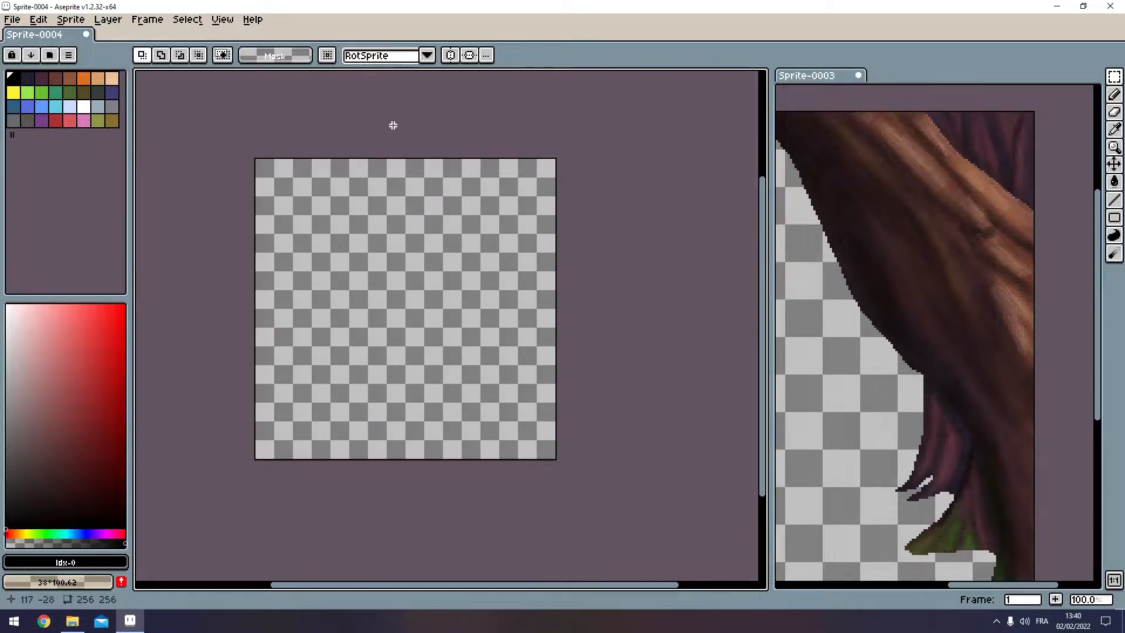
pyautogui.press('b')
pyautogui.scroll(1, 437, 223)
pyautogui.scroll(-1, 457, 231)
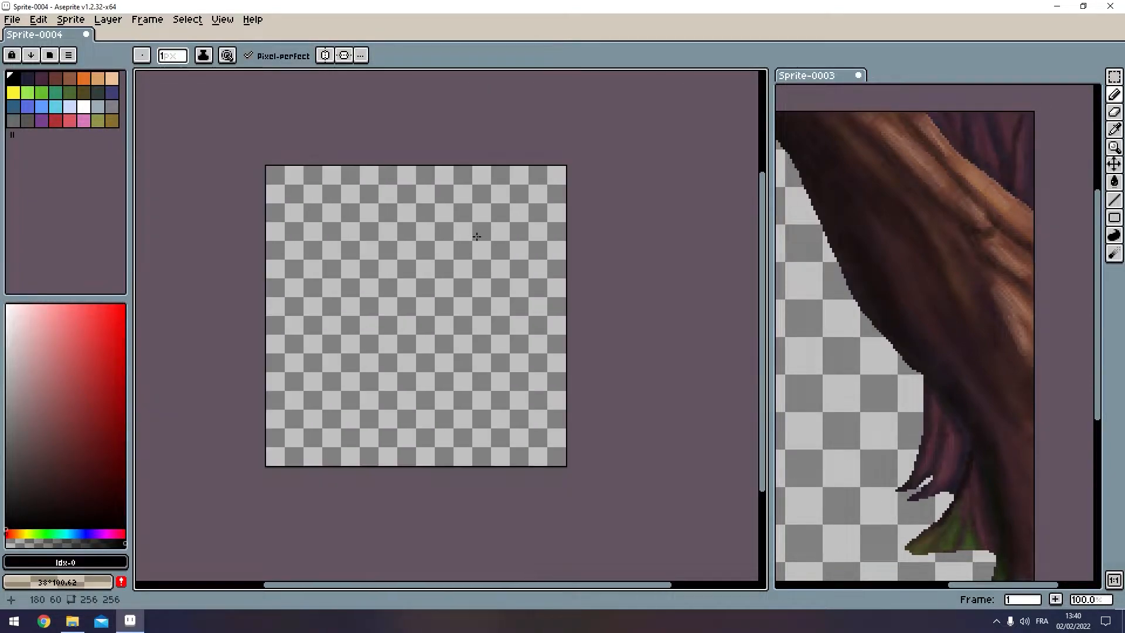
pyautogui.scroll(1, 399, 231)
pyautogui.moveTo(959, 335); pyautogui.dragTo(936, 285)
pyautogui.scroll(-1, 935, 285)
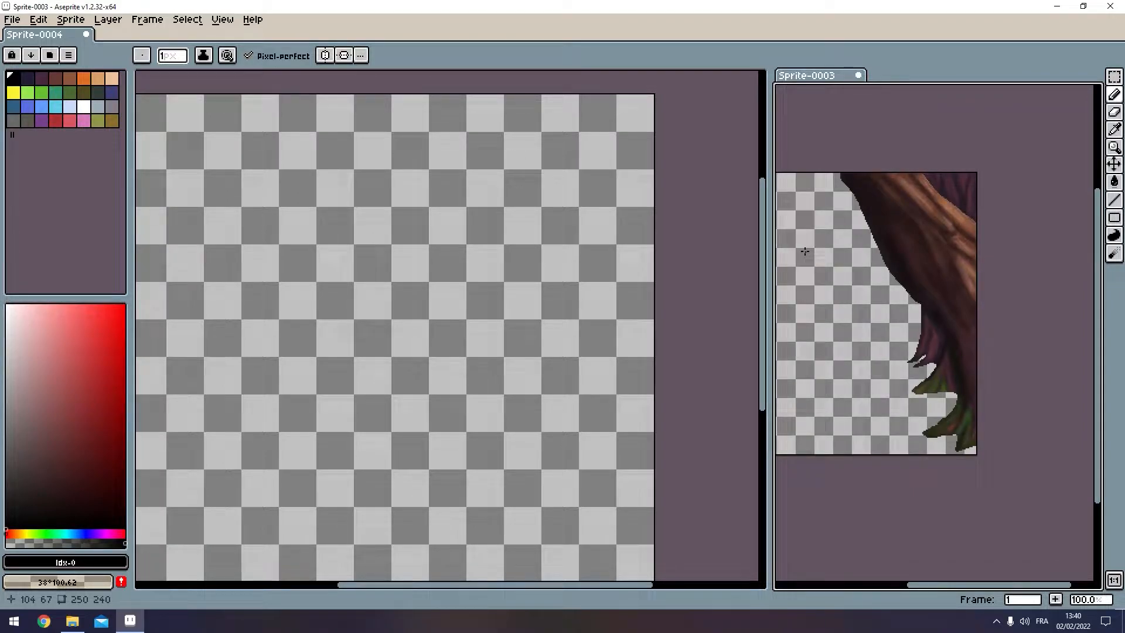
pyautogui.press('Tab')
pyautogui.press('Tab')
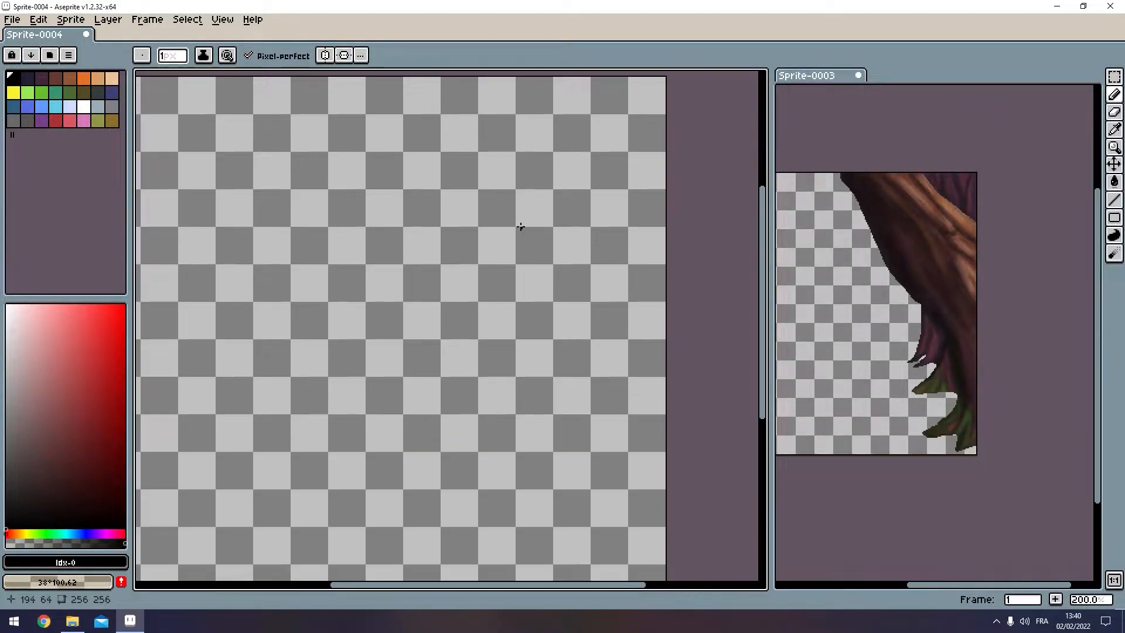
pyautogui.scroll(-2, 521, 228)
pyautogui.scroll(1, 521, 228)
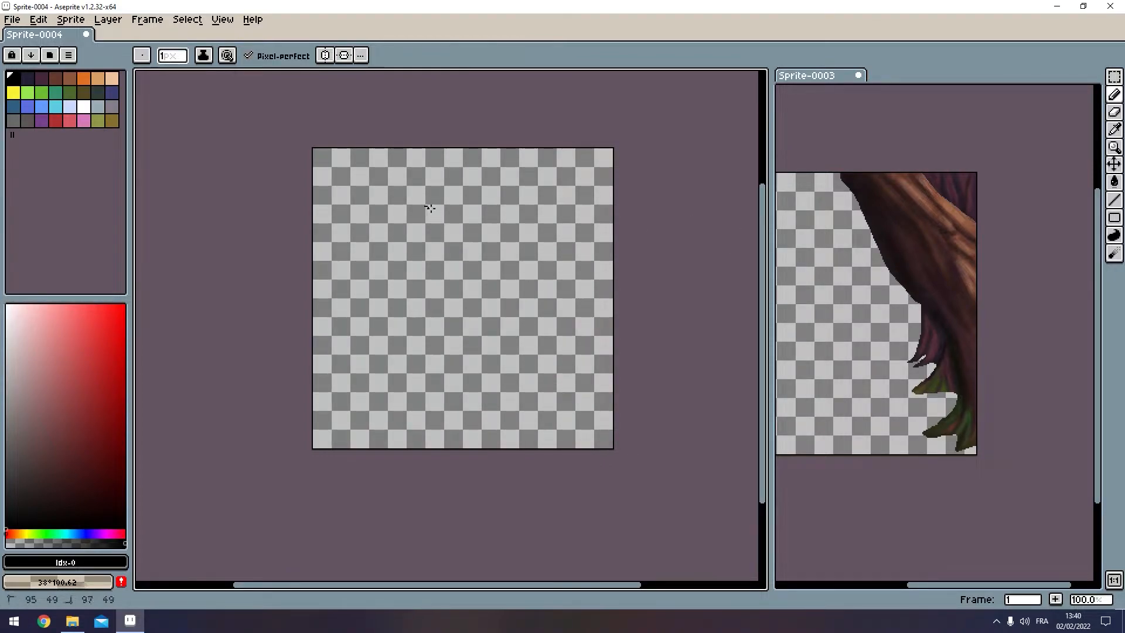
# Step: Sketch a black tree trunk outline with pointed roots at its base, both sides reaching the canvas's top edge
pyautogui.moveTo(456, 259); pyautogui.dragTo(468, 319)
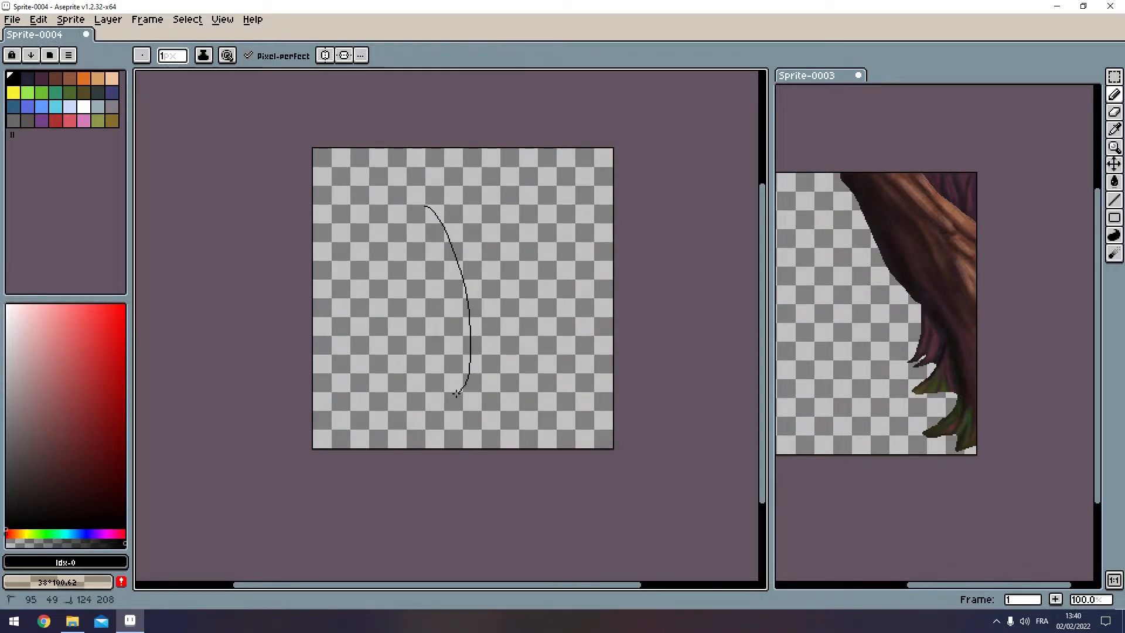
pyautogui.moveTo(434, 415)
pyautogui.mouseDown()
pyautogui.moveTo(417, 432)
pyautogui.moveTo(465, 422)
pyautogui.mouseUp()
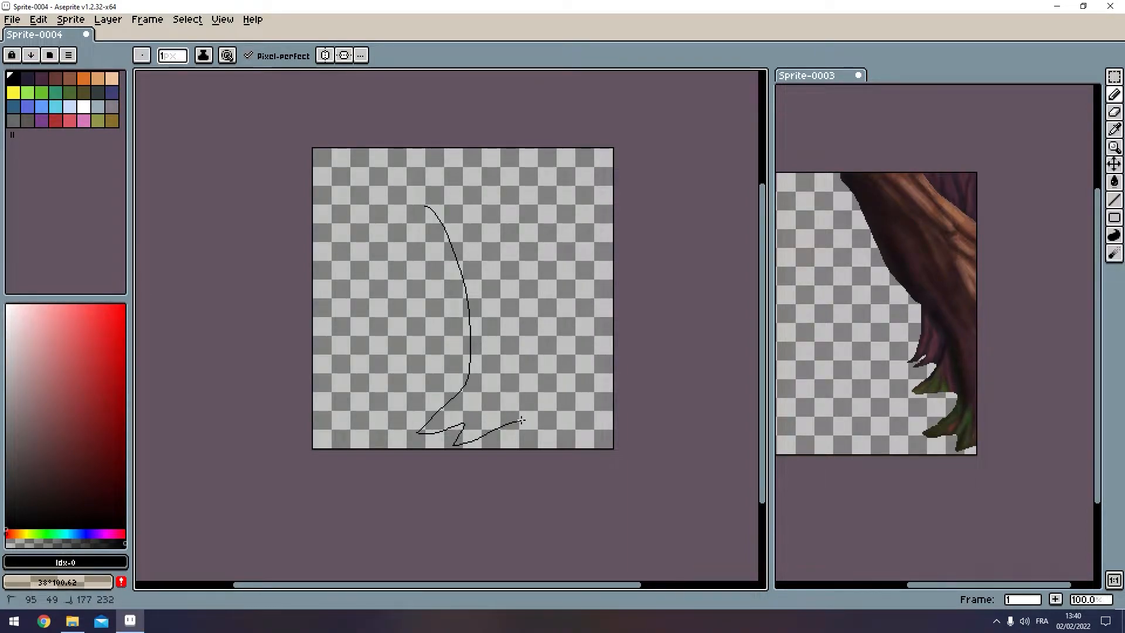
pyautogui.moveTo(543, 430)
pyautogui.mouseDown()
pyautogui.moveTo(552, 435)
pyautogui.moveTo(543, 410)
pyautogui.moveTo(553, 414)
pyautogui.moveTo(563, 378)
pyautogui.moveTo(536, 334)
pyautogui.moveTo(485, 154)
pyautogui.mouseUp()
pyautogui.scroll(2, 428, 238)
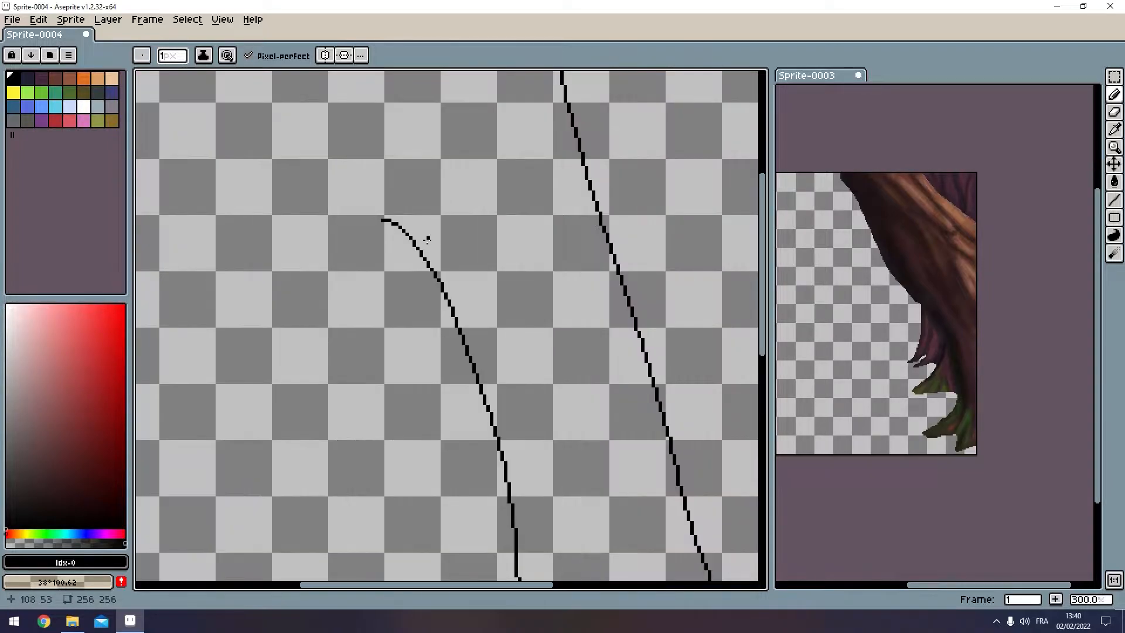
pyautogui.moveTo(413, 244); pyautogui.dragTo(384, 70)
pyautogui.scroll(-3, 392, 175)
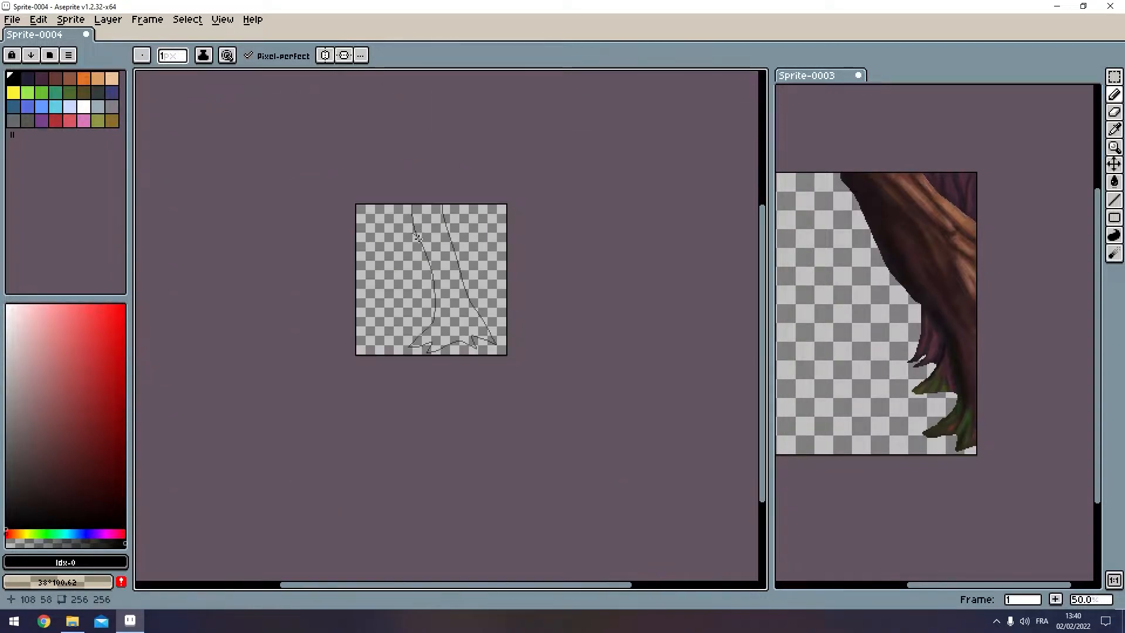
# Step: Erase the stray pixels along the upper part of the trunk's left outline to clean up its join
pyautogui.scroll(2, 399, 246)
pyautogui.press('e')
pyautogui.moveTo(402, 206); pyautogui.dragTo(416, 222)
pyautogui.moveTo(406, 96)
pyautogui.mouseDown()
pyautogui.moveTo(406, 157)
pyautogui.moveTo(388, 92)
pyautogui.mouseUp()
pyautogui.press('b')
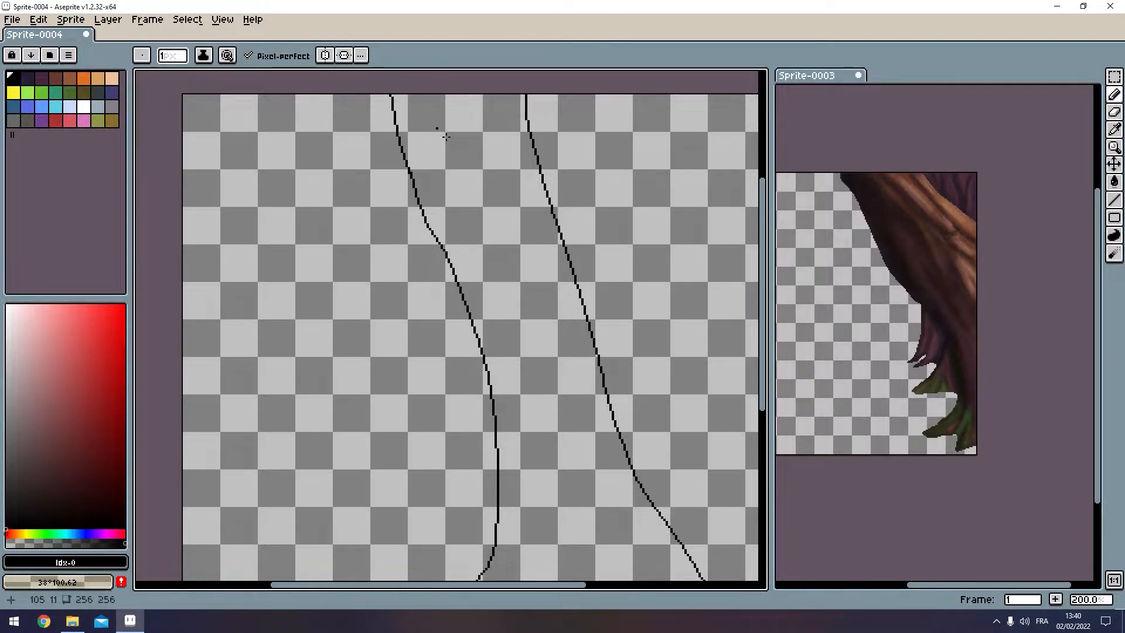
pyautogui.scroll(-2, 500, 172)
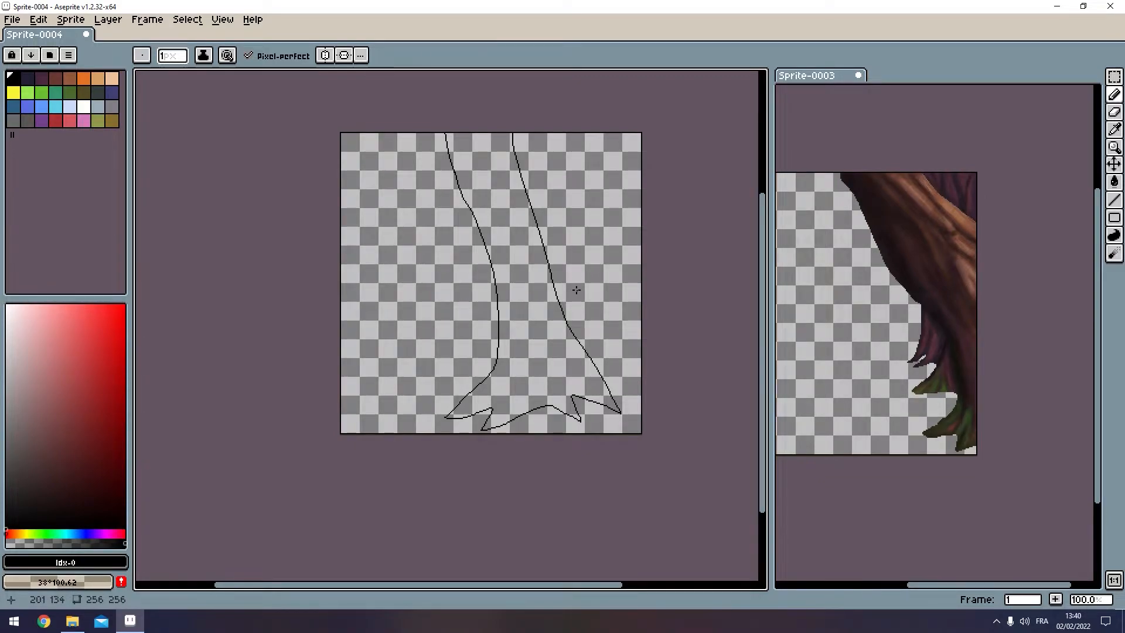
# Step: Erase the trunk's right outline and move the remaining left outline and roots toward the right side of the canvas
pyautogui.press('e')
pyautogui.moveTo(513, 133)
pyautogui.mouseDown()
pyautogui.moveTo(563, 316)
pyautogui.moveTo(621, 416)
pyautogui.moveTo(582, 395)
pyautogui.mouseUp()
pyautogui.press('w')
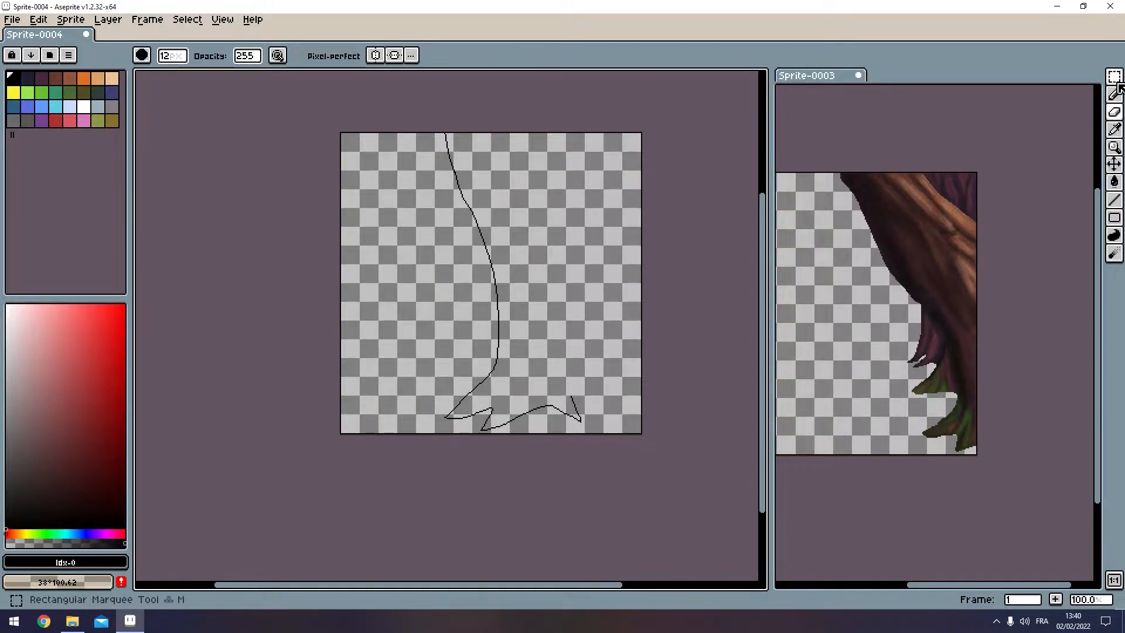
pyautogui.click(432, 102)
pyautogui.moveTo(505, 384); pyautogui.dragTo(588, 384)
pyautogui.hotkey('ctrl', 'd')
pyautogui.press('b')
pyautogui.scroll(1, 570, 133)
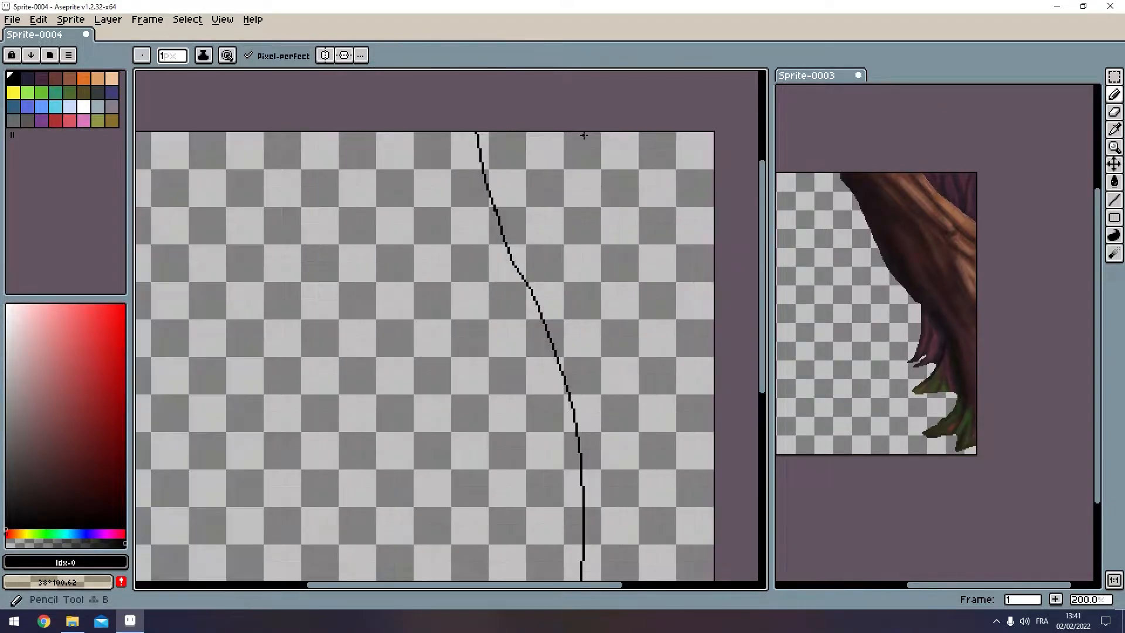
pyautogui.moveTo(647, 130); pyautogui.dragTo(711, 290)
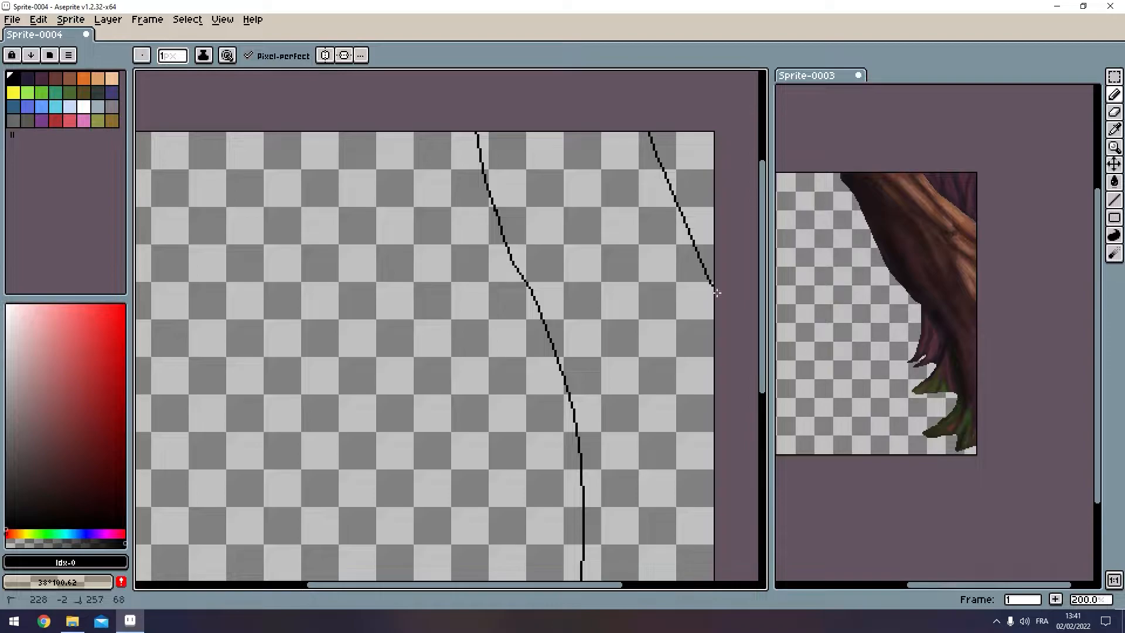
pyautogui.scroll(-1, 664, 231)
pyautogui.scroll(2, 659, 205)
pyautogui.hotkey('ctrl', 'z')
pyautogui.moveTo(564, 140)
pyautogui.mouseDown()
pyautogui.moveTo(584, 176)
pyautogui.moveTo(716, 272)
pyautogui.mouseUp()
pyautogui.hotkey('ctrl', 'z')
pyautogui.moveTo(529, 141)
pyautogui.mouseDown()
pyautogui.moveTo(542, 176)
pyautogui.moveTo(601, 247)
pyautogui.moveTo(677, 291)
pyautogui.moveTo(716, 329)
pyautogui.mouseUp()
pyautogui.scroll(-2, 635, 191)
pyautogui.moveTo(635, 192); pyautogui.dragTo(566, 175)
pyautogui.hotkey('ctrl', 'z')
# Step: Draw the trunk's new right outline as a curved black line from the canvas's top edge down to its right edge
pyautogui.moveTo(492, 148); pyautogui.dragTo(567, 206)
pyautogui.hotkey('ctrl', 'z')
pyautogui.moveTo(507, 159); pyautogui.dragTo(584, 306)
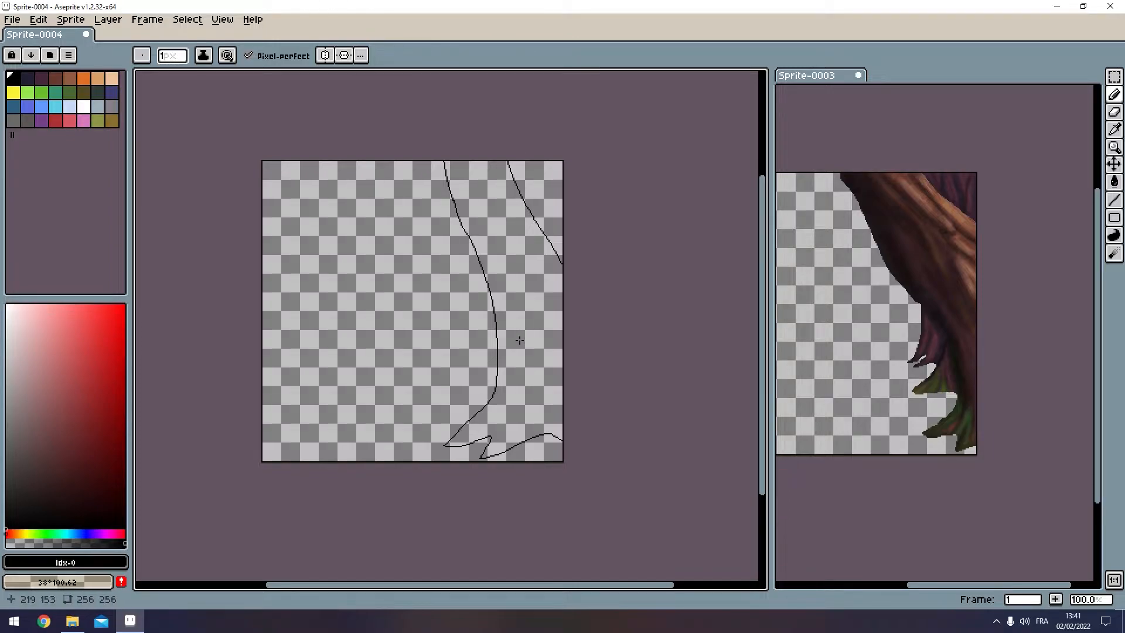
# Step: Erase the end pixels at the tip of the trunk's leftmost root and redraw the tip with the black pencil
pyautogui.scroll(1, 493, 257)
pyautogui.scroll(-1, 493, 256)
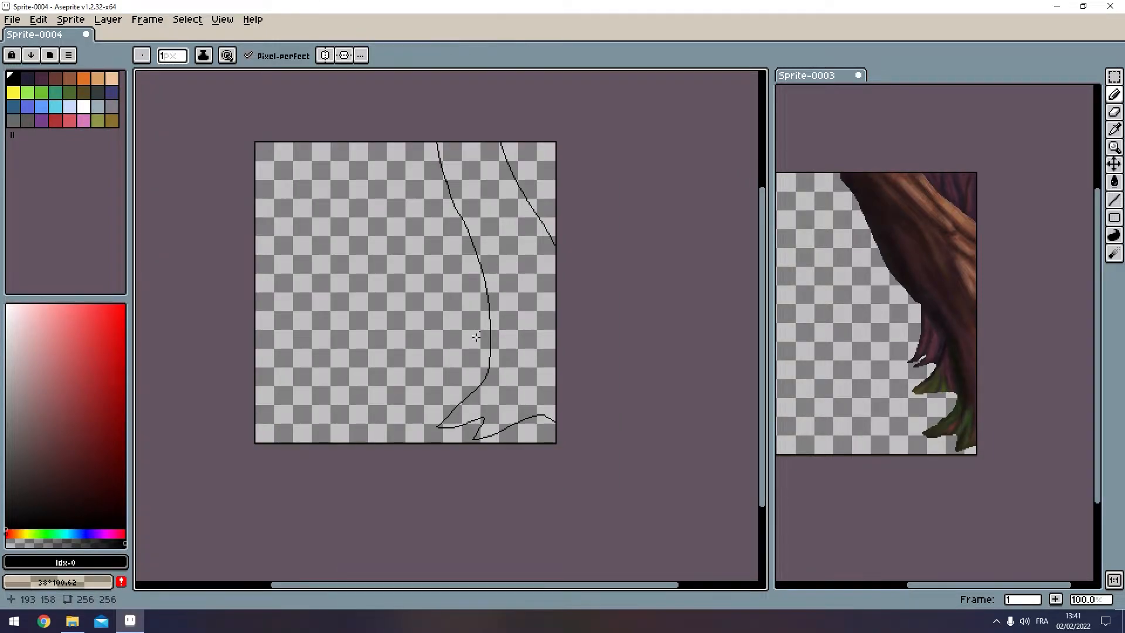
pyautogui.scroll(2, 482, 327)
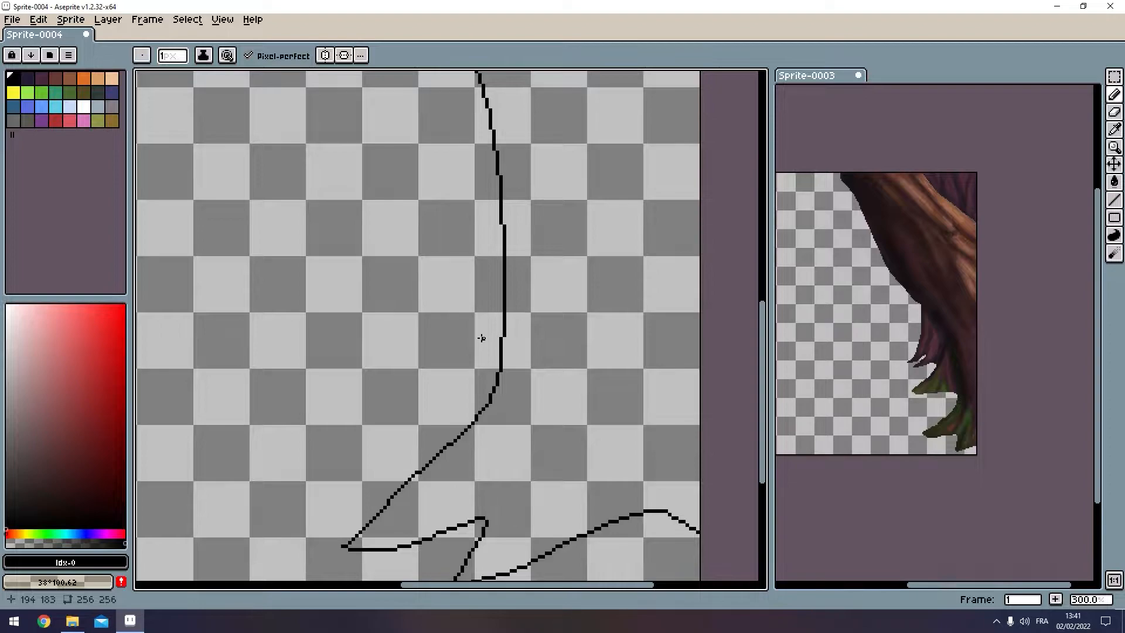
pyautogui.scroll(6, 450, 485)
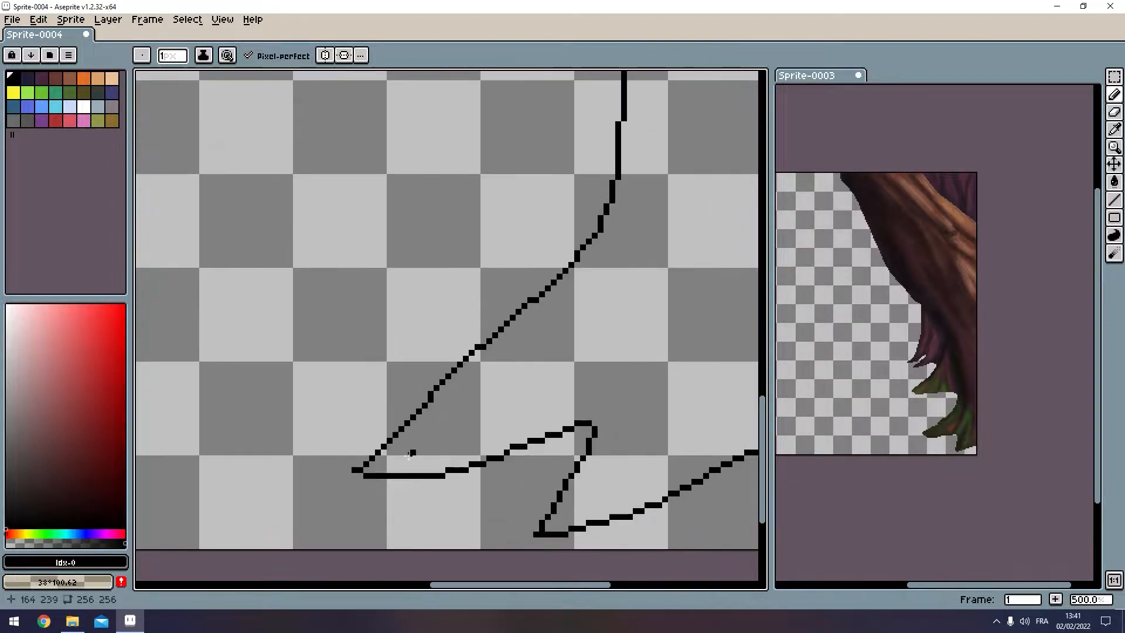
pyautogui.press('e')
pyautogui.scroll(1, 350, 435)
pyautogui.keyDown('ctrl'); pyautogui.scroll(11, 350, 436); pyautogui.keyUp('ctrl')
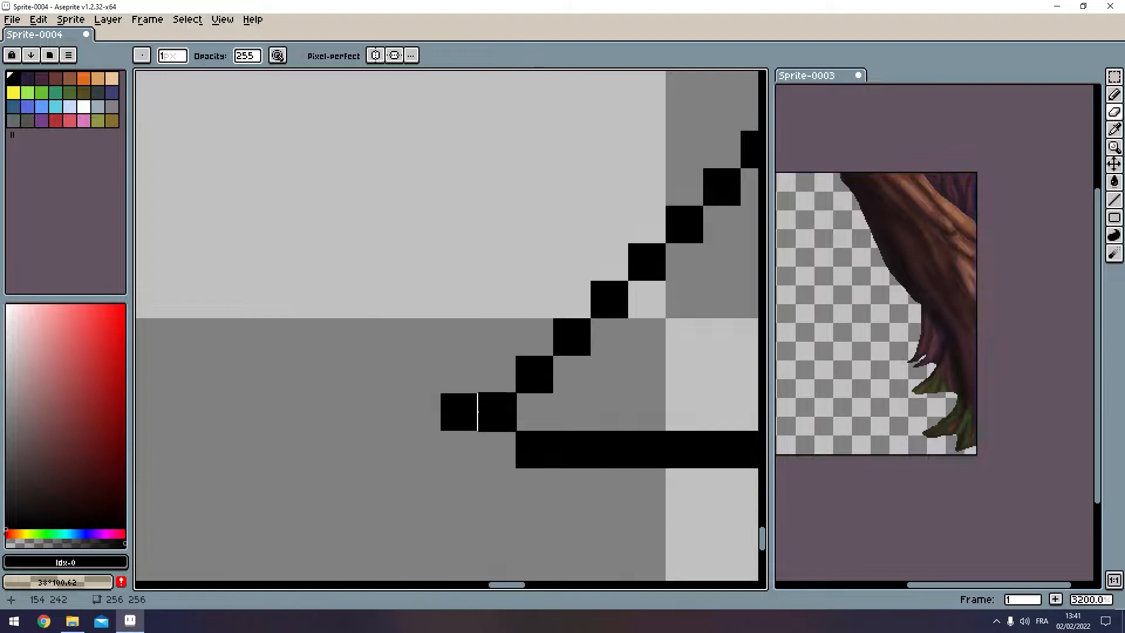
pyautogui.moveTo(496, 412); pyautogui.dragTo(423, 412)
pyautogui.press('b')
pyautogui.click(490, 411)
pyautogui.scroll(-3, 462, 396)
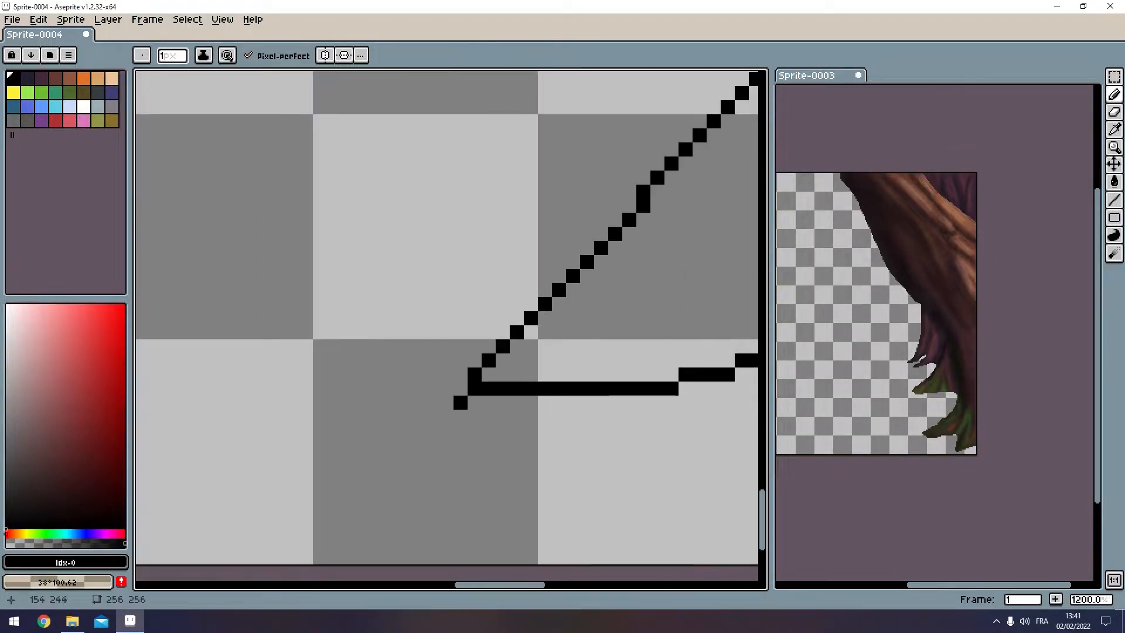
# Step: Erase the stray pixels at the root tips to clean up the base of the trunk's outline
pyautogui.press('e')
pyautogui.scroll(-2, 472, 384)
pyautogui.moveTo(658, 373); pyautogui.dragTo(299, 336)
pyautogui.scroll(2, 385, 434)
pyautogui.moveTo(372, 407); pyautogui.dragTo(386, 406)
pyautogui.scroll(-2, 392, 396)
pyautogui.scroll(-2, 493, 317)
pyautogui.moveTo(527, 301)
pyautogui.mouseDown()
pyautogui.moveTo(442, 406)
pyautogui.moveTo(448, 143)
pyautogui.moveTo(396, 296)
pyautogui.moveTo(437, 368)
pyautogui.mouseUp()
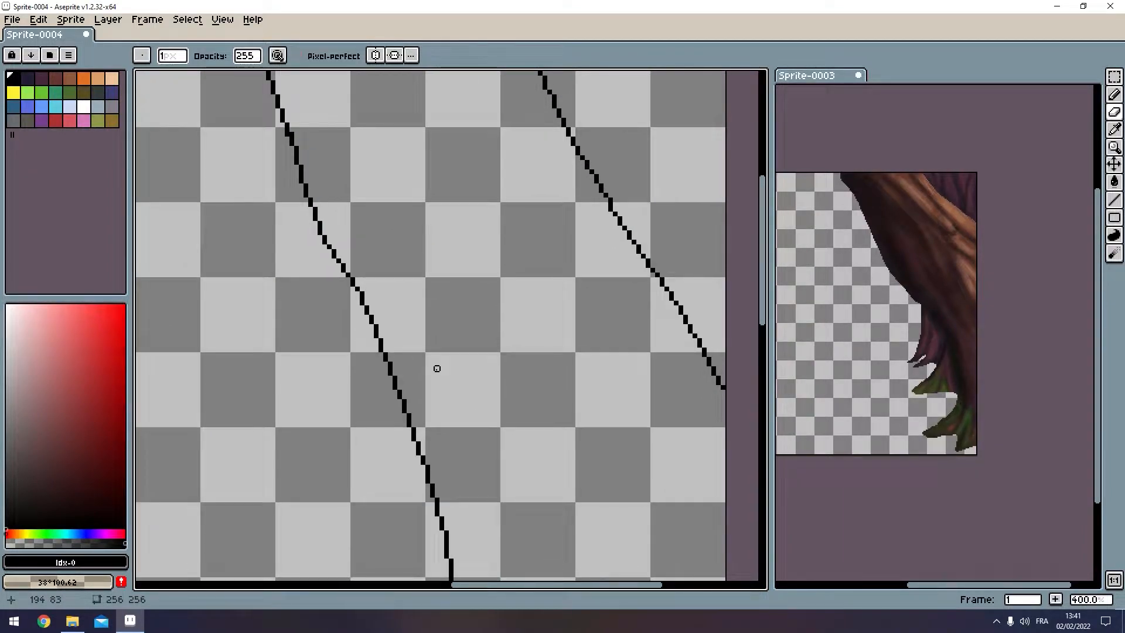
pyautogui.scroll(-3, 437, 369)
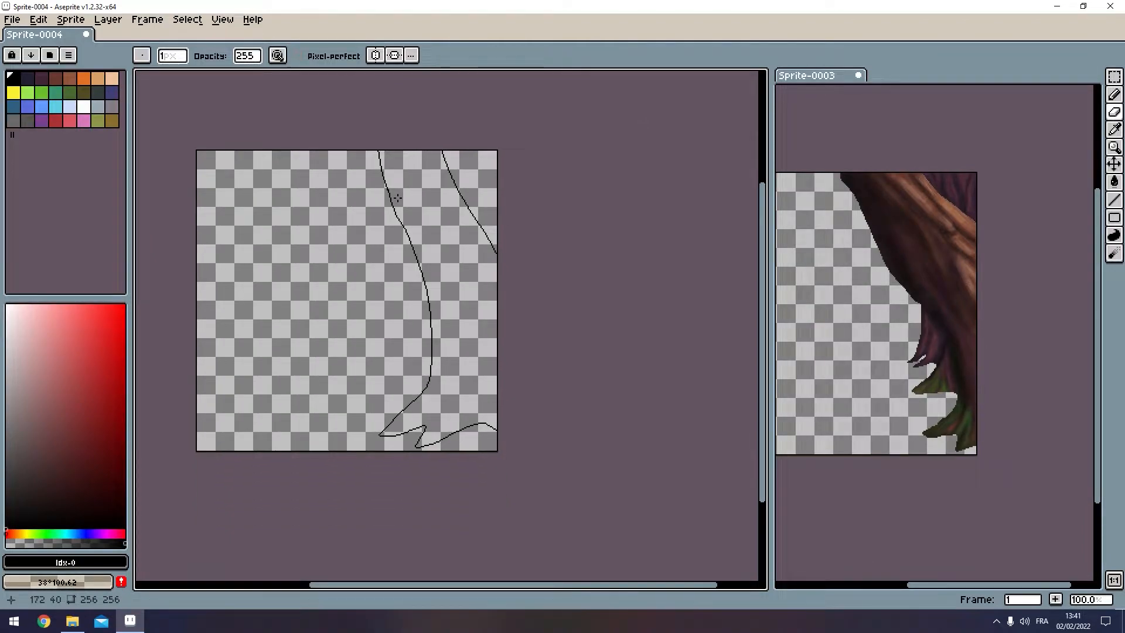
# Step: Rename the outline's layer as "line" and add a new layer above it
pyautogui.press('Tab')
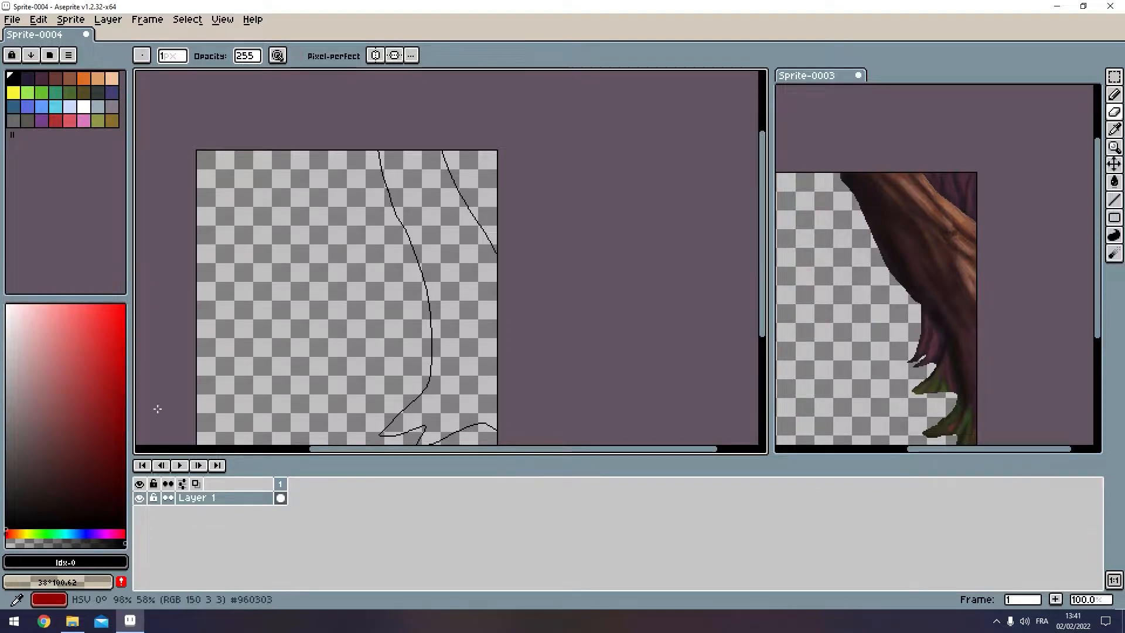
pyautogui.doubleClick(201, 499)
pyautogui.press('BackSpace')
pyautogui.write('line')
pyautogui.press('Return')
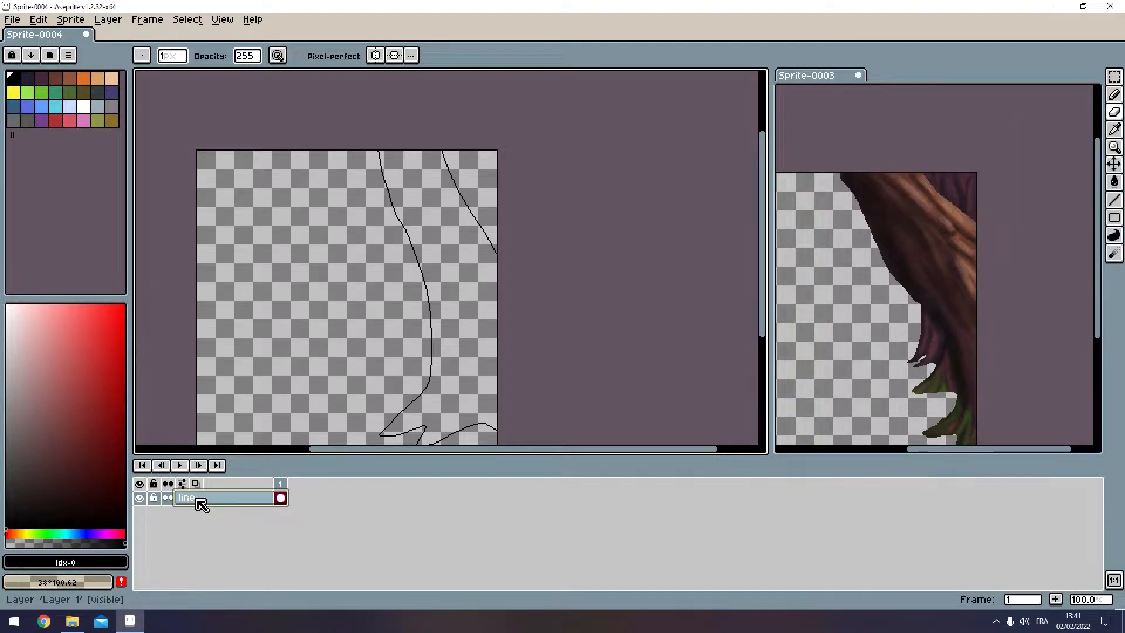
pyautogui.hotkey('shift', 'n')
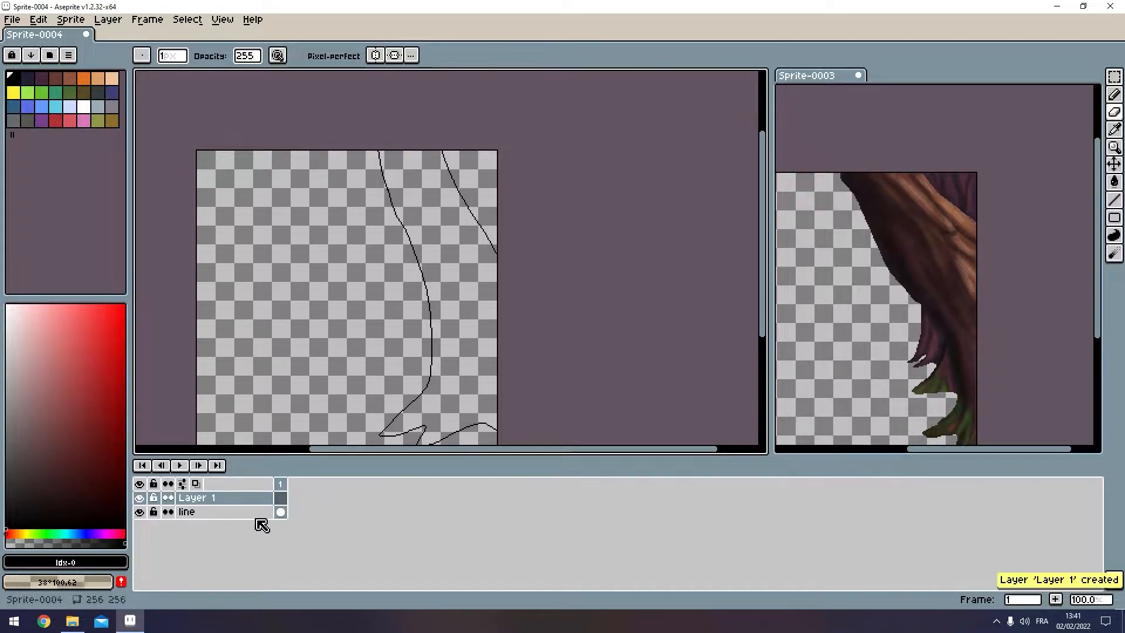
# Step: Select the empty area inside the trunk outline on the line layer with the Magic Wand
pyautogui.click(211, 513)
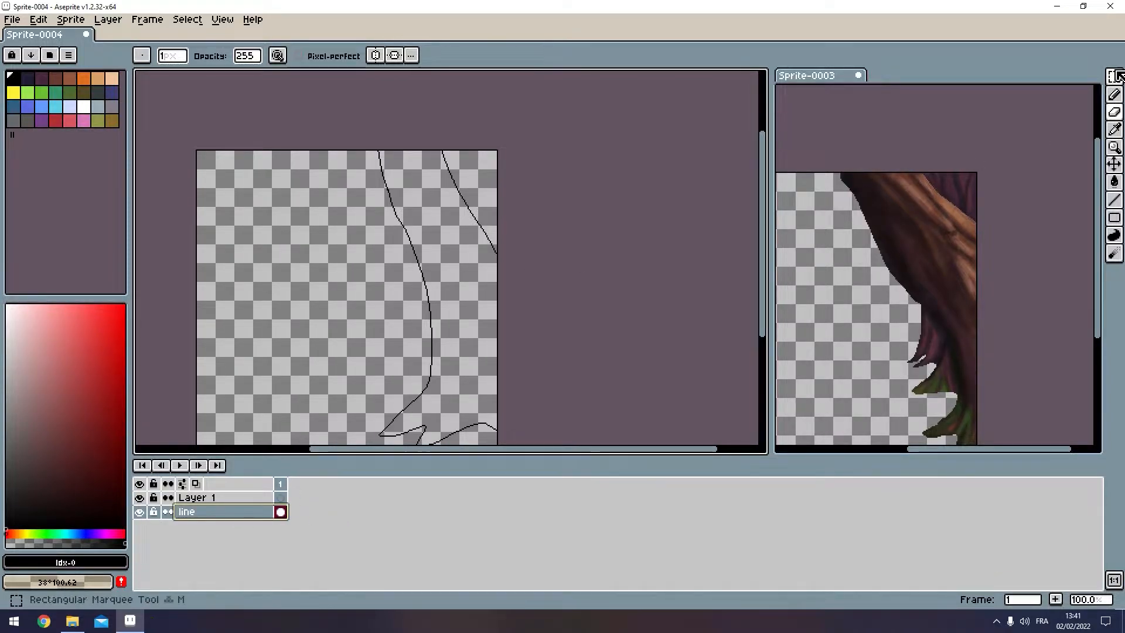
pyautogui.moveTo(1113, 78)
pyautogui.mouseDown()
pyautogui.moveTo(1063, 80)
pyautogui.moveTo(1098, 82)
pyautogui.mouseUp()
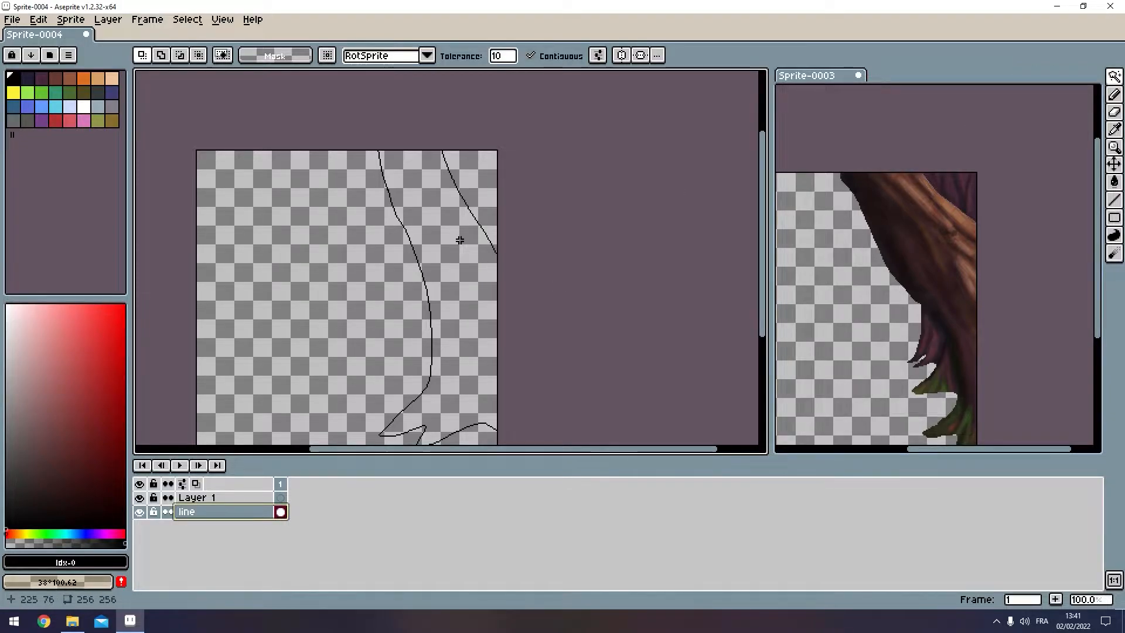
pyautogui.click(459, 240)
pyautogui.moveTo(568, 268); pyautogui.dragTo(541, 199)
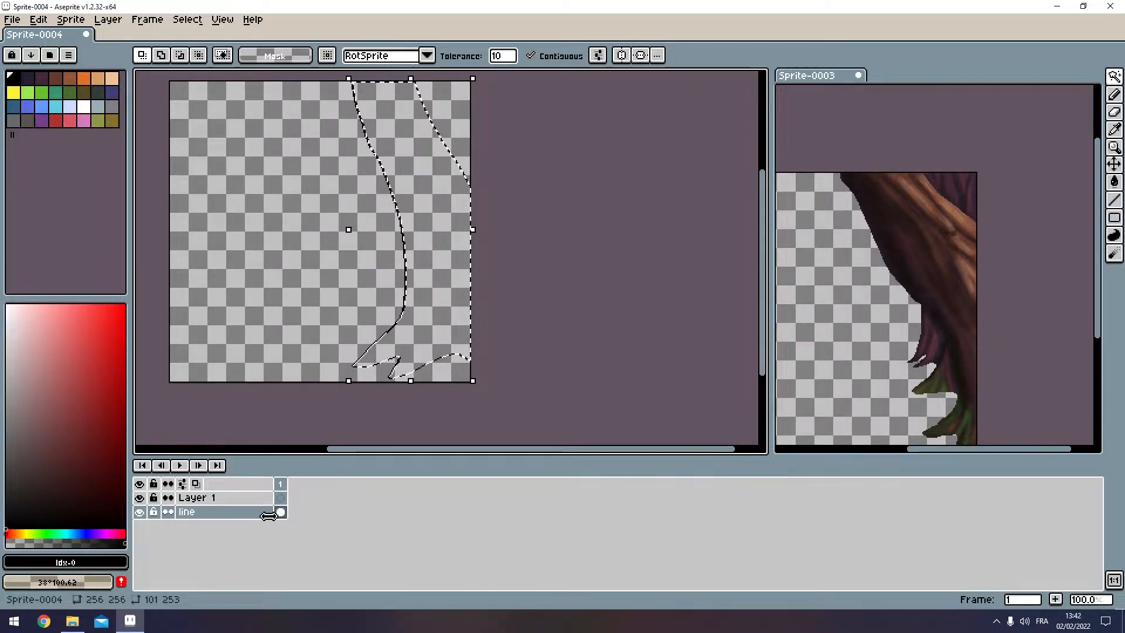
# Step: Rename the new empty layer as "Painting"
pyautogui.doubleClick(204, 498)
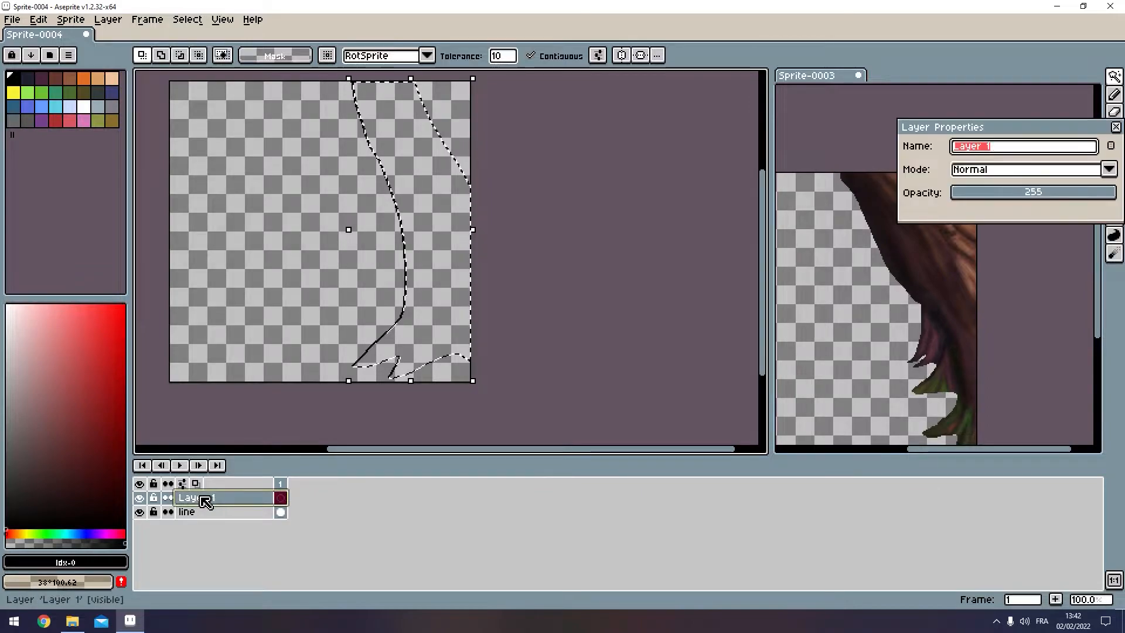
pyautogui.write('Painting')
pyautogui.press('Return')
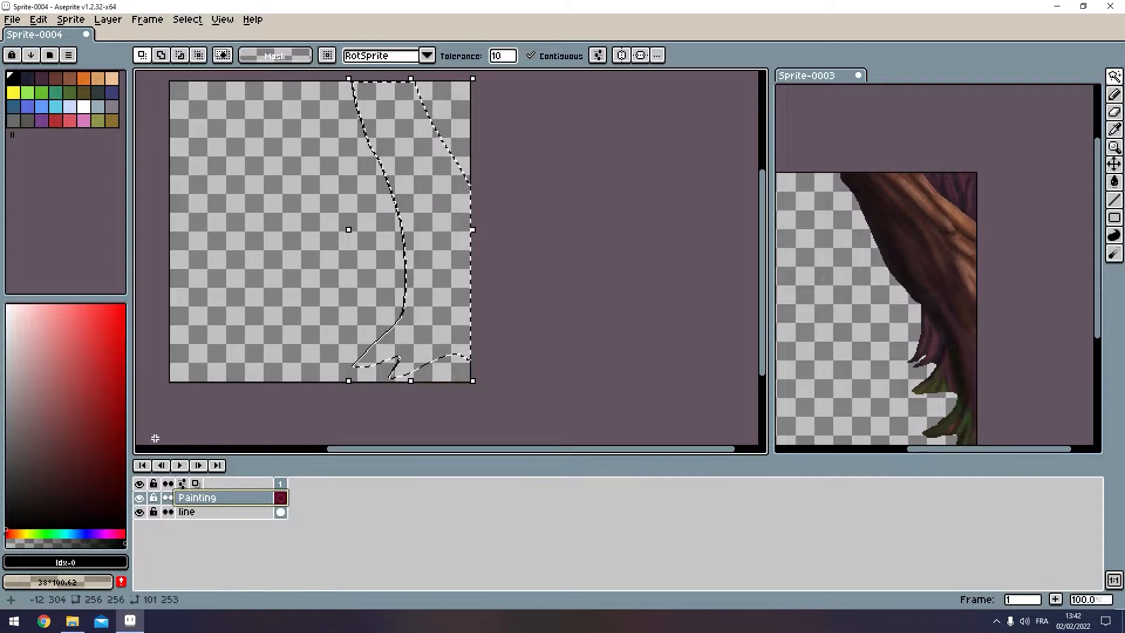
pyautogui.moveTo(247, 206); pyautogui.dragTo(260, 225)
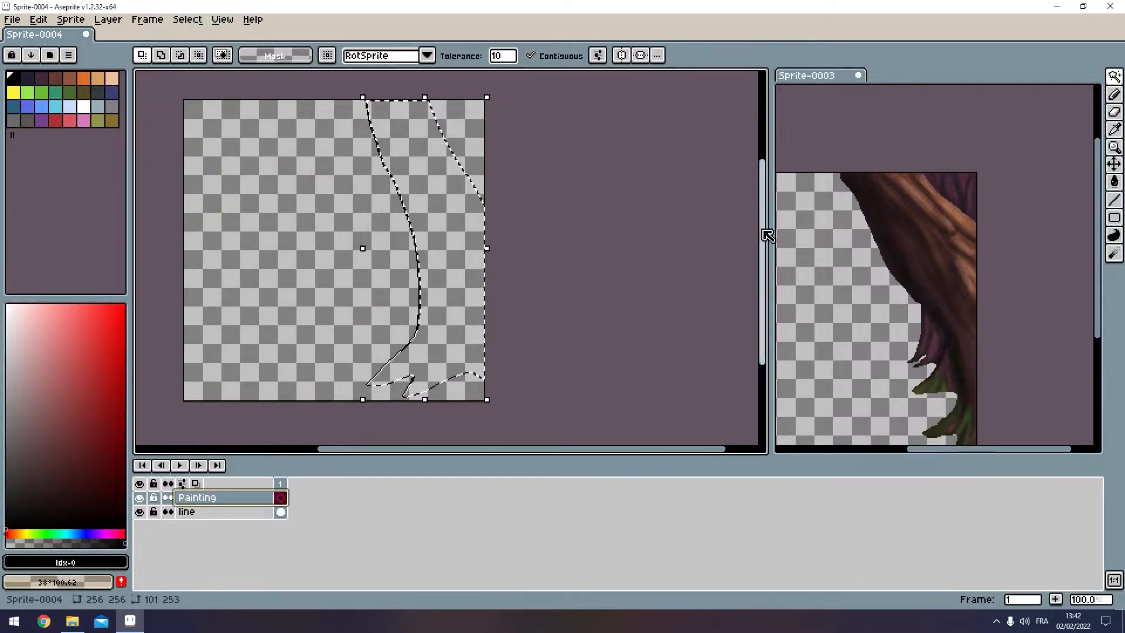
# Step: Fill the selected trunk area on the Painting layer with the dark brown palette color #663931
pyautogui.click(57, 79)
pyautogui.press('g')
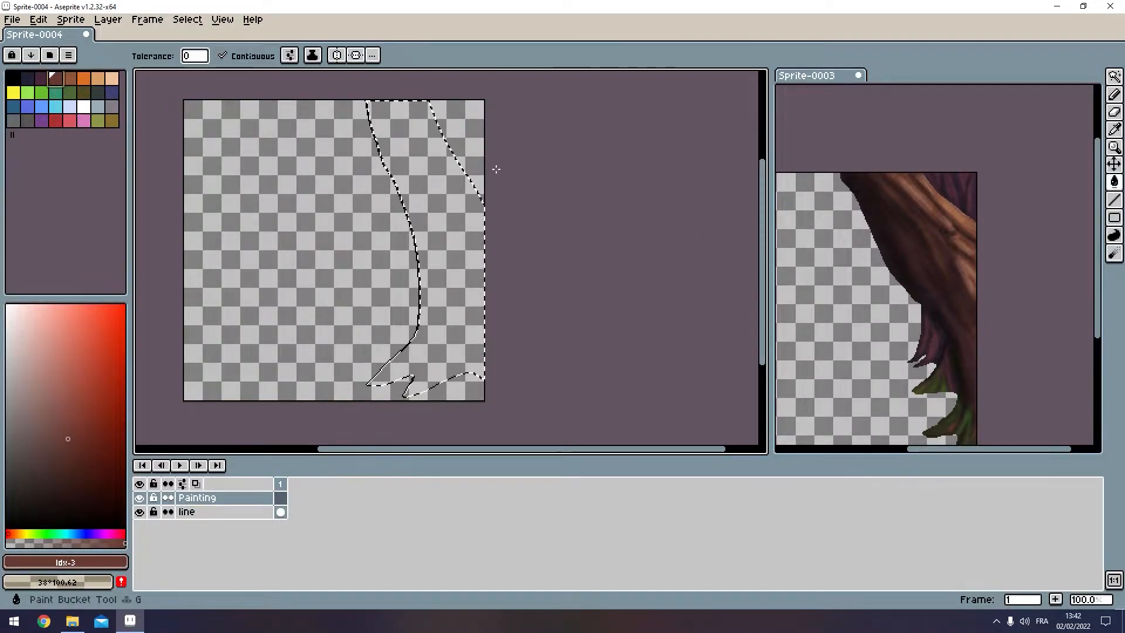
pyautogui.click(452, 170)
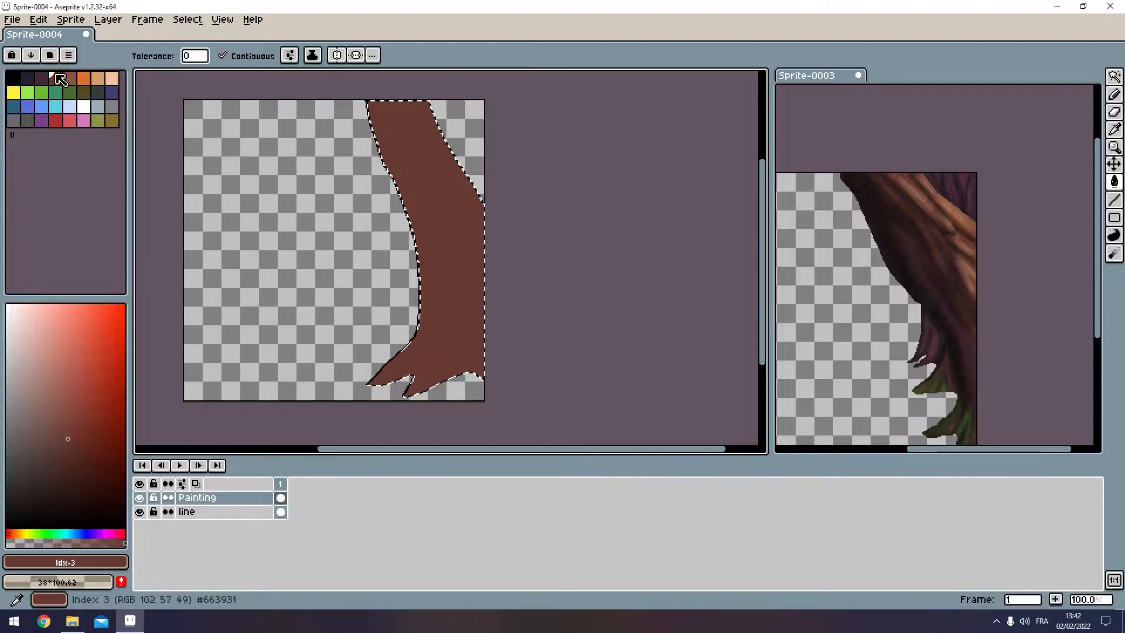
pyautogui.click(69, 79)
pyautogui.click(405, 178)
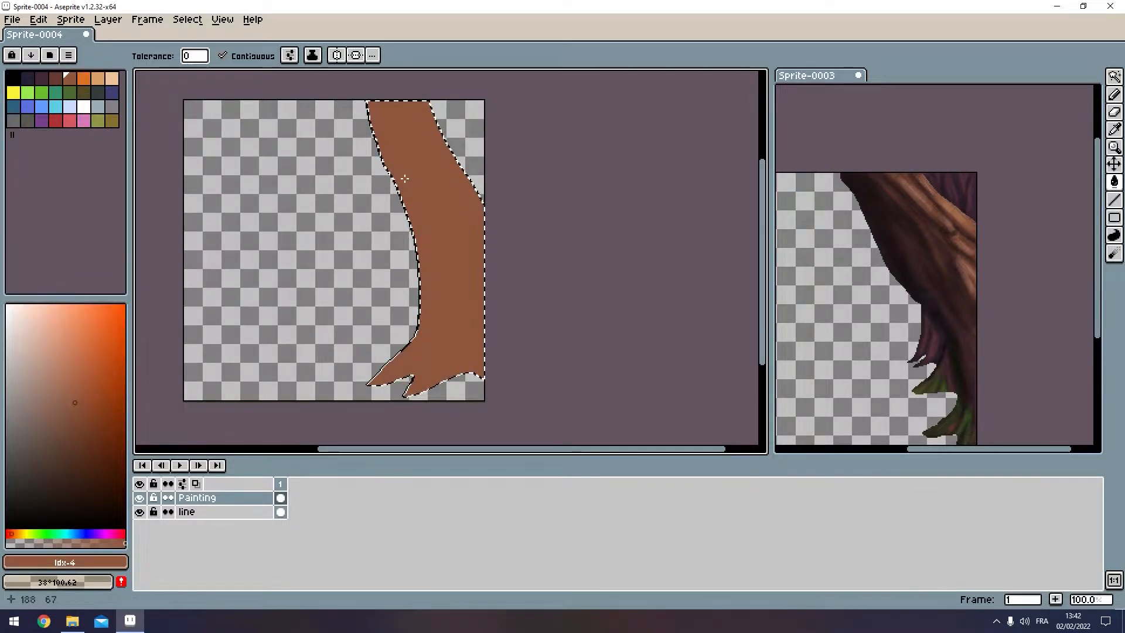
pyautogui.hotkey('ctrl', 'z')
pyautogui.click(58, 79)
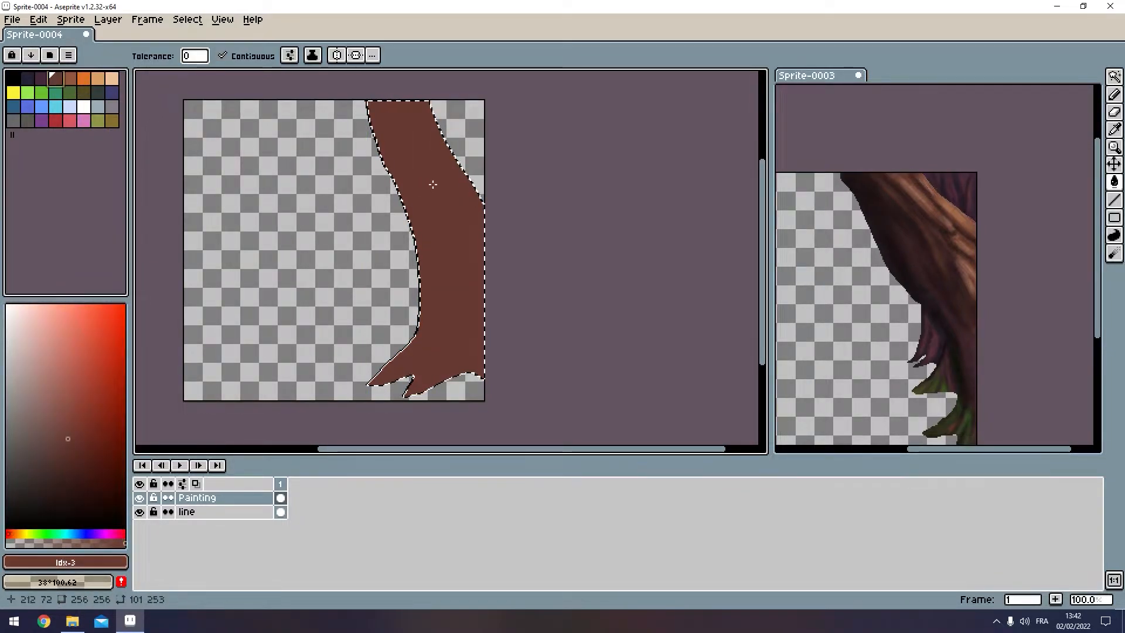
# Step: Clear the selection and compare the brown fill with the outline by hiding and showing the line and Painting layers
pyautogui.hotkey('ctrl', 'd')
pyautogui.scroll(-1, 424, 189)
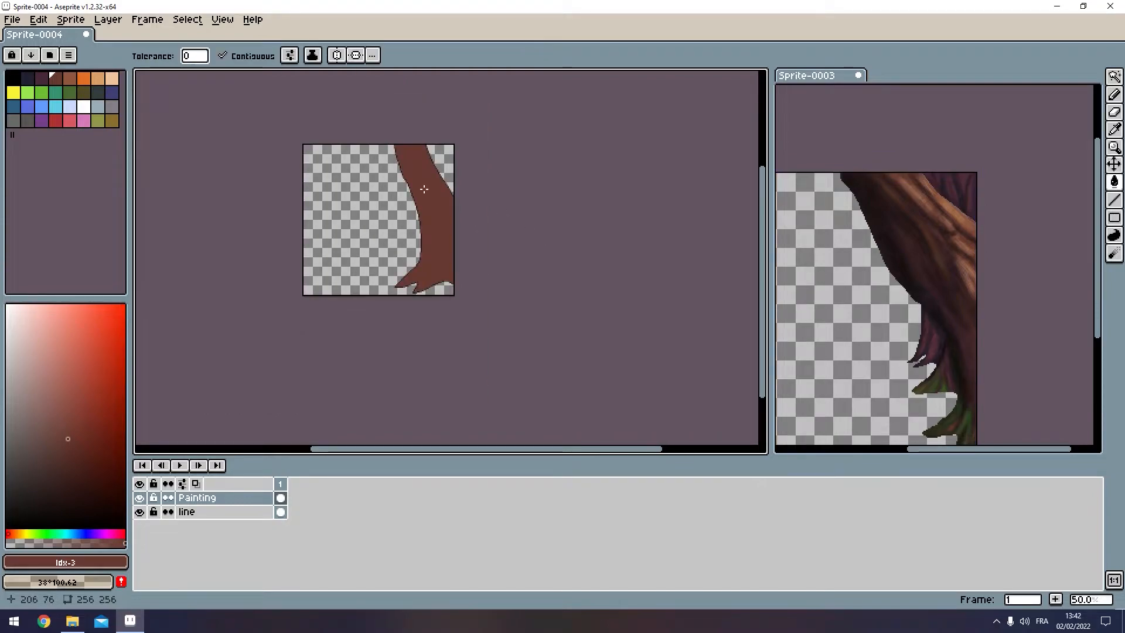
pyautogui.scroll(3, 424, 189)
pyautogui.click(140, 512)
pyautogui.click(139, 513)
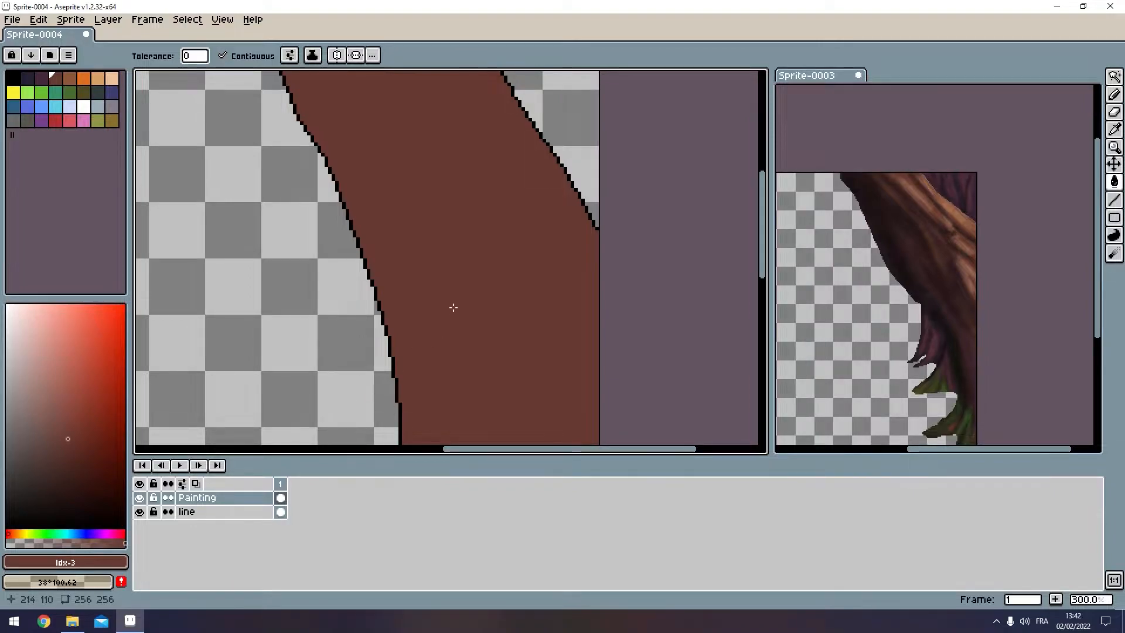
pyautogui.scroll(-3, 453, 307)
pyautogui.scroll(1, 453, 307)
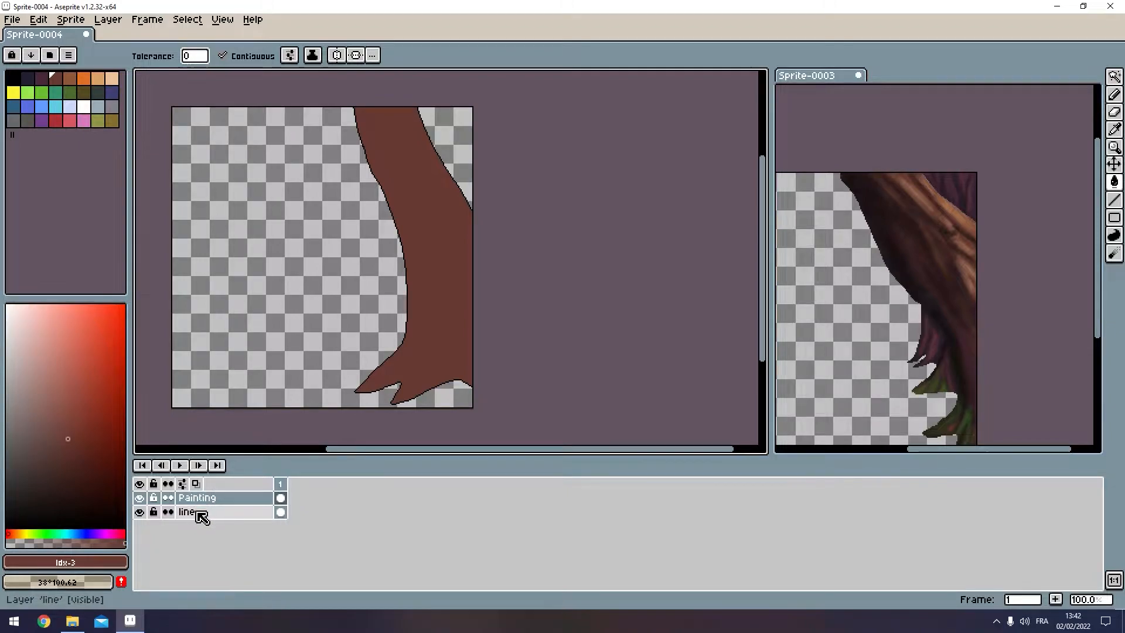
pyautogui.click(141, 498)
pyautogui.click(141, 498)
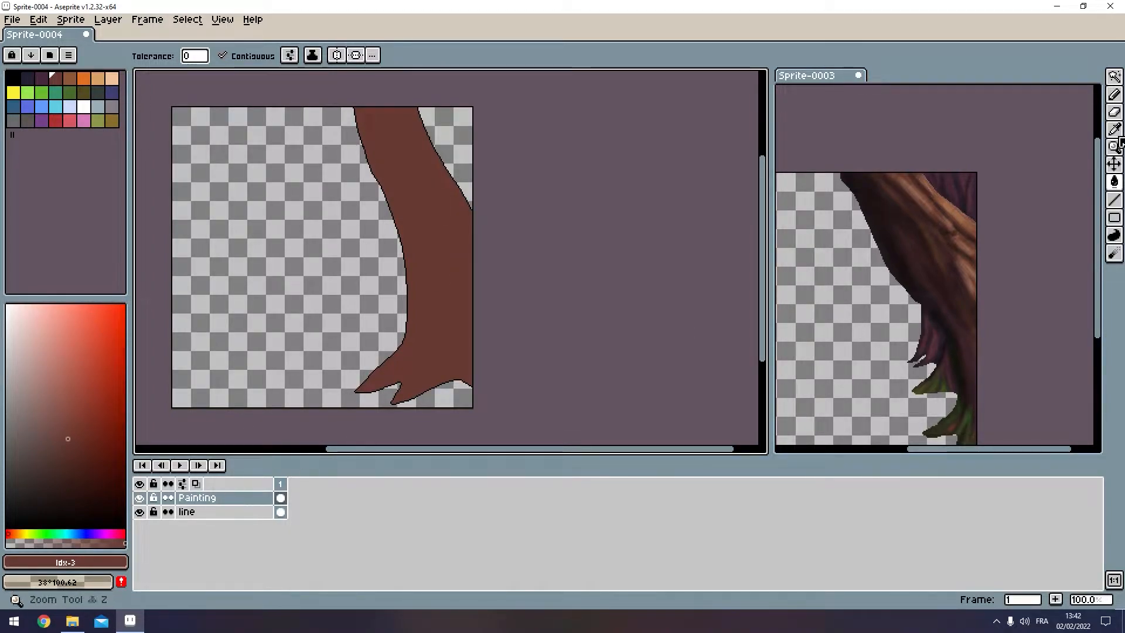
pyautogui.click(1113, 82)
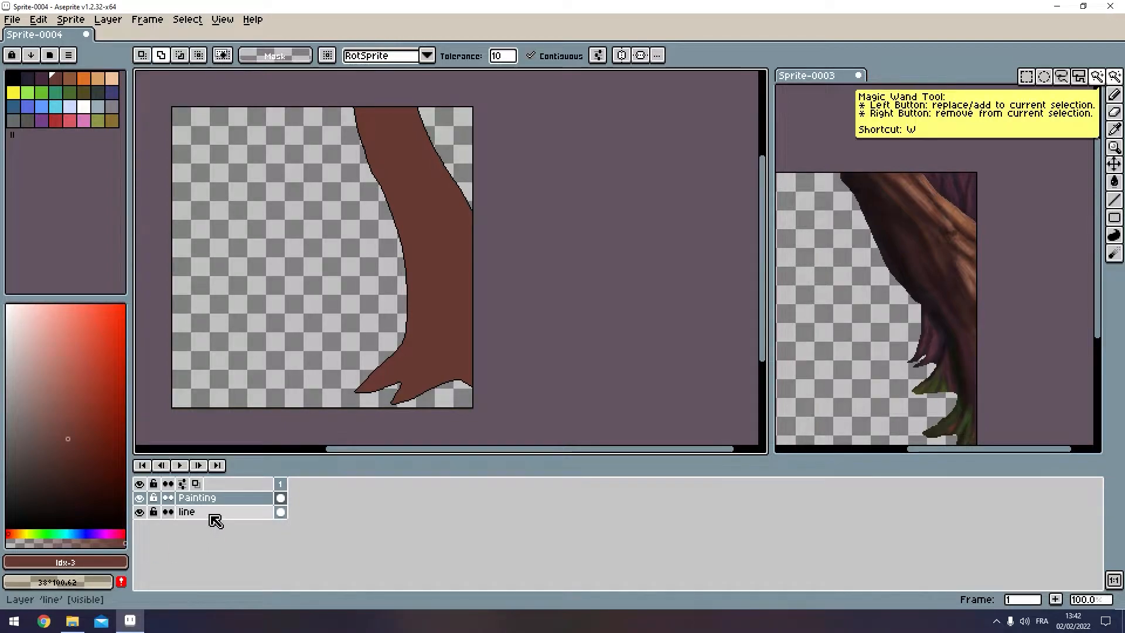
pyautogui.click(409, 118)
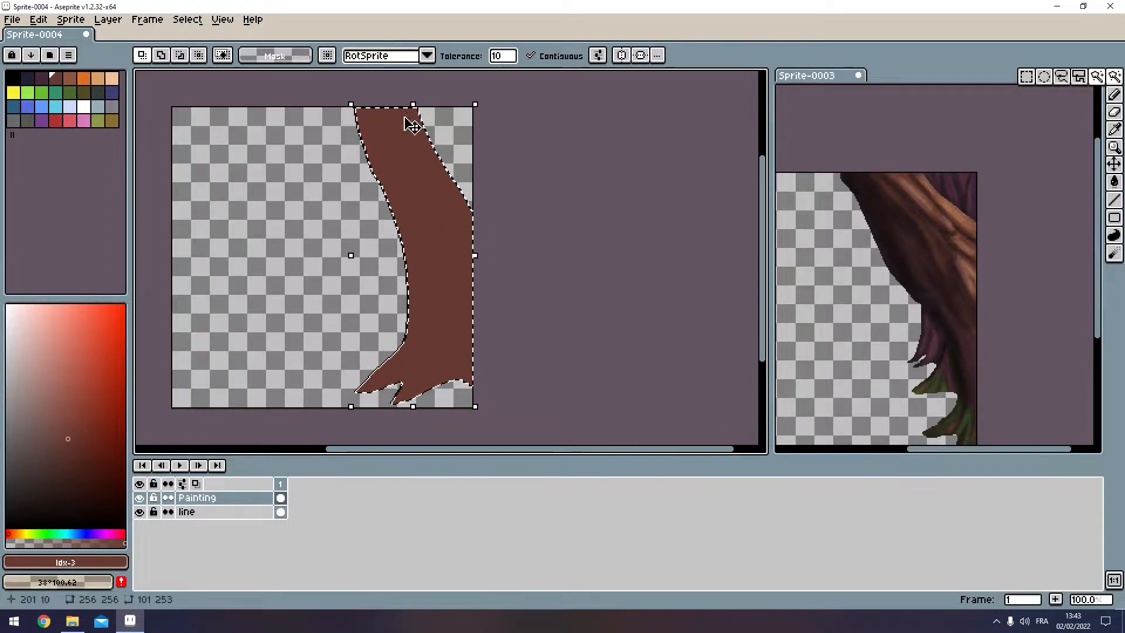
pyautogui.press('b')
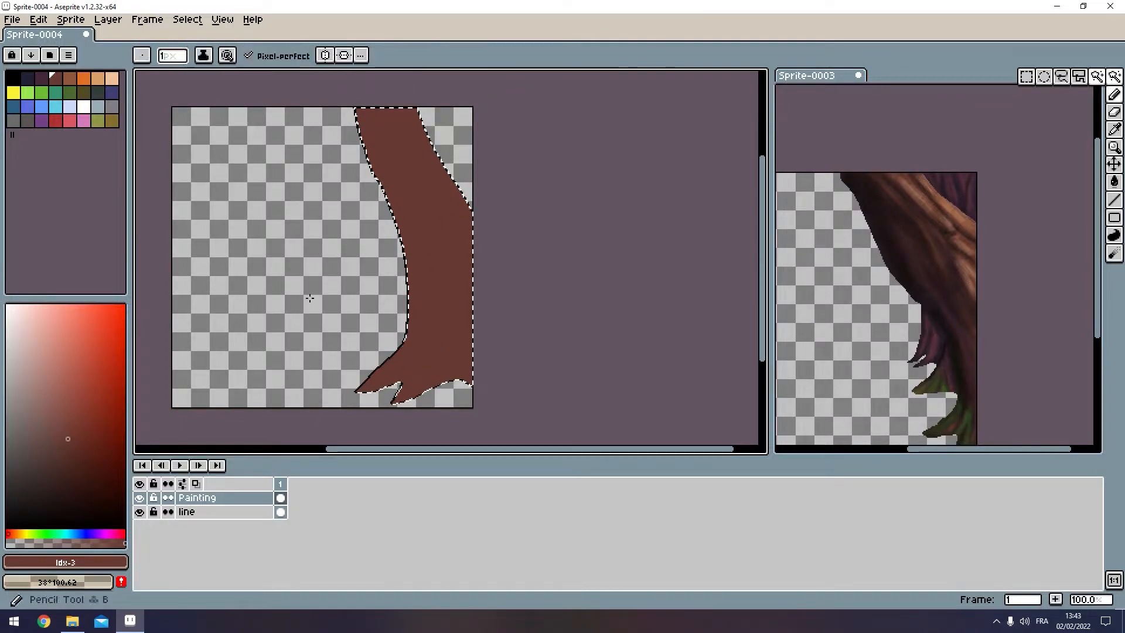
pyautogui.click(41, 78)
pyautogui.scroll(1, 419, 166)
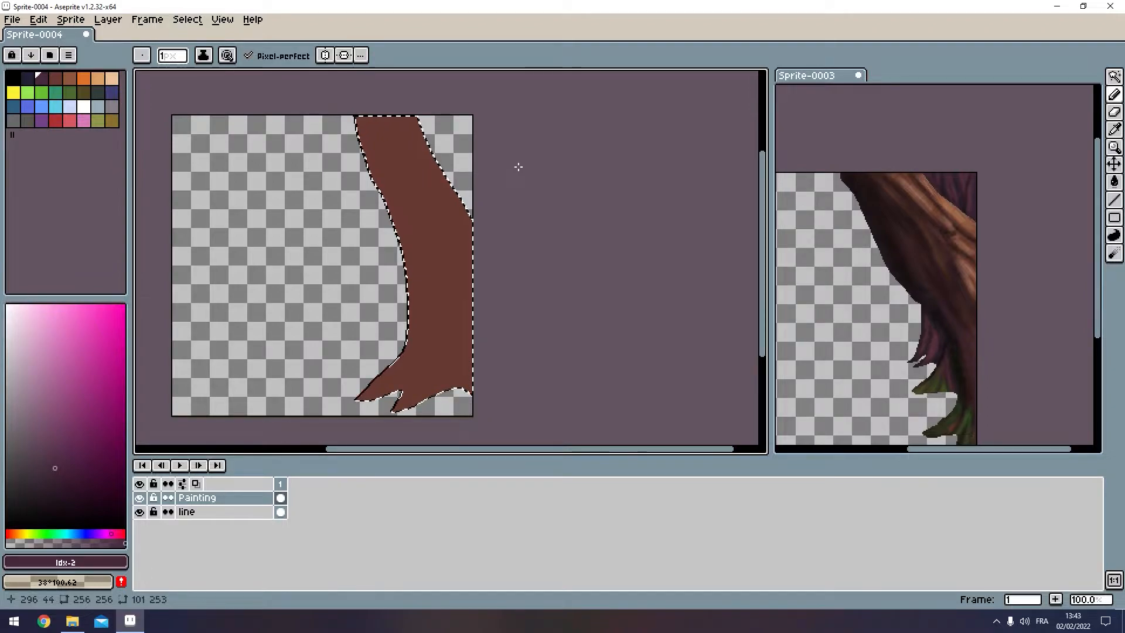
pyautogui.hotkey('ctrl', 'd')
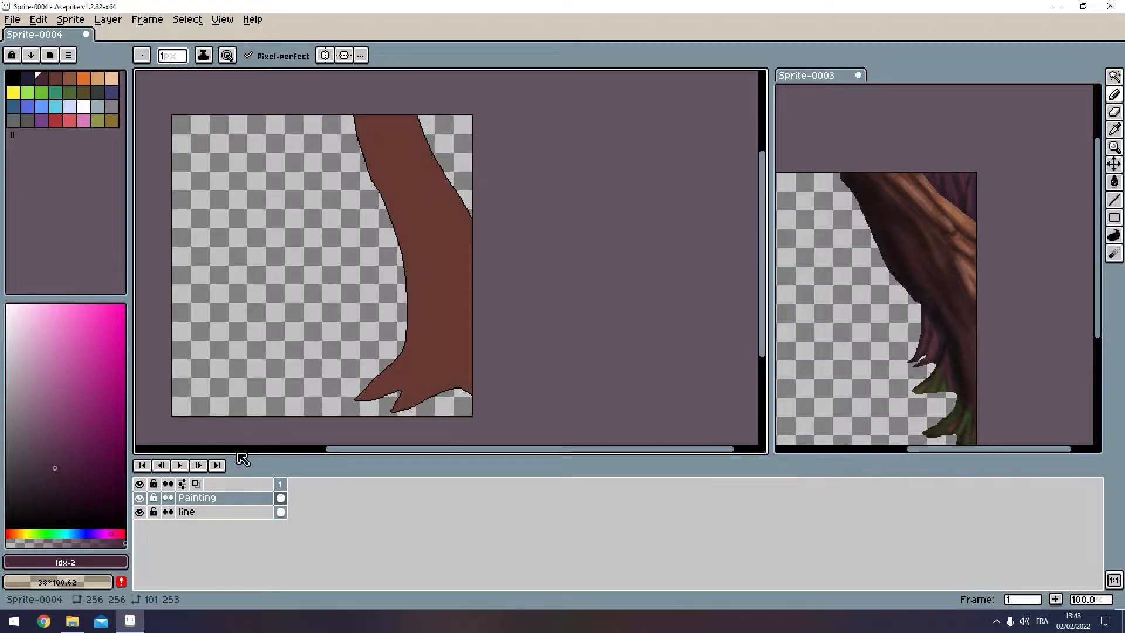
# Step: Sketch a small yellow light source with rays in the canvas's upper-right corner and undo it
pyautogui.moveTo(302, 328); pyautogui.dragTo(281, 373)
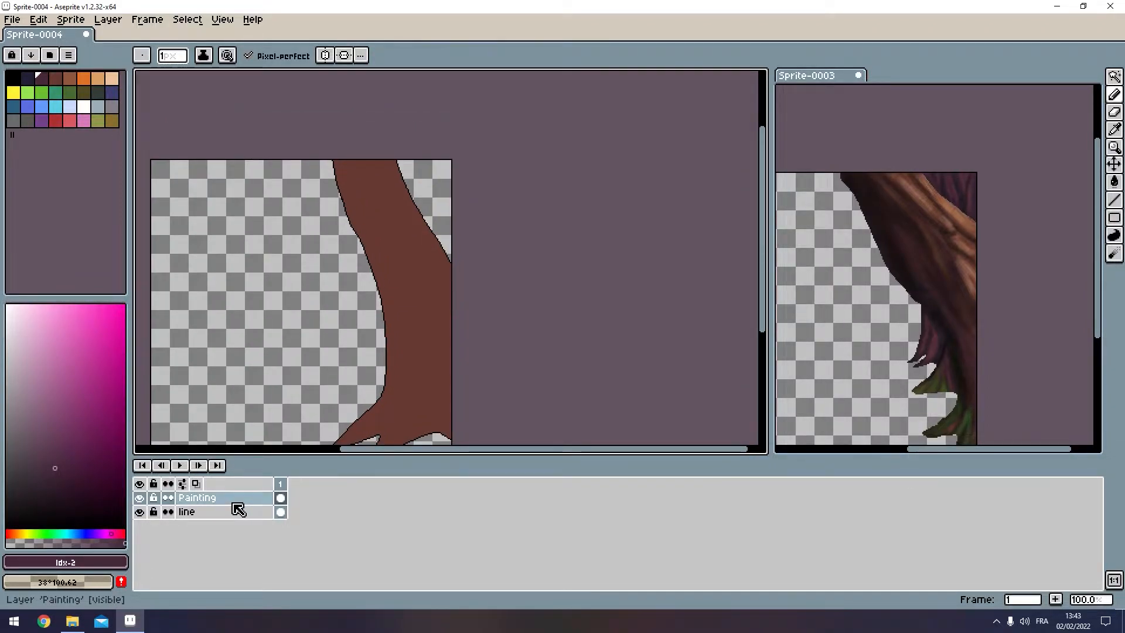
pyautogui.click(13, 92)
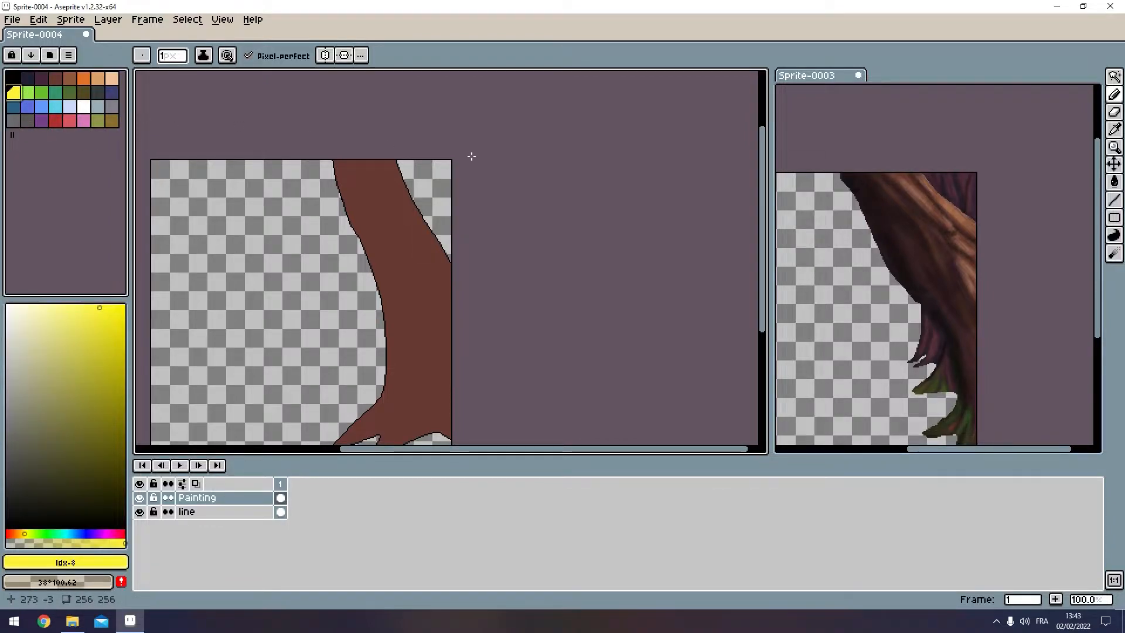
pyautogui.moveTo(451, 161); pyautogui.dragTo(451, 175)
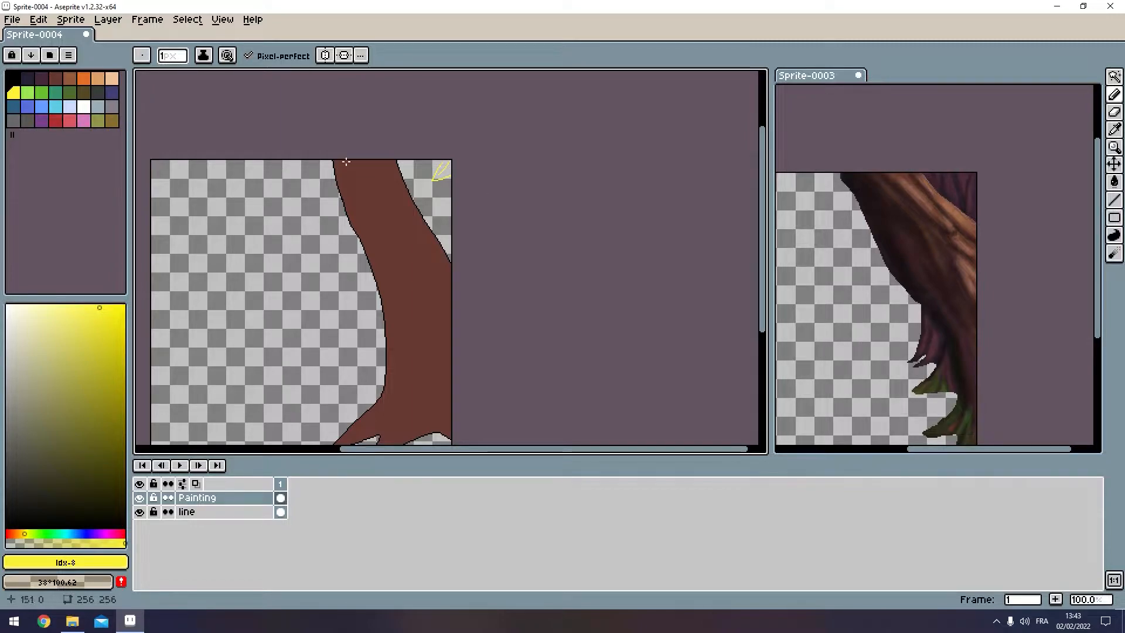
pyautogui.hotkey('ctrl', 'z')
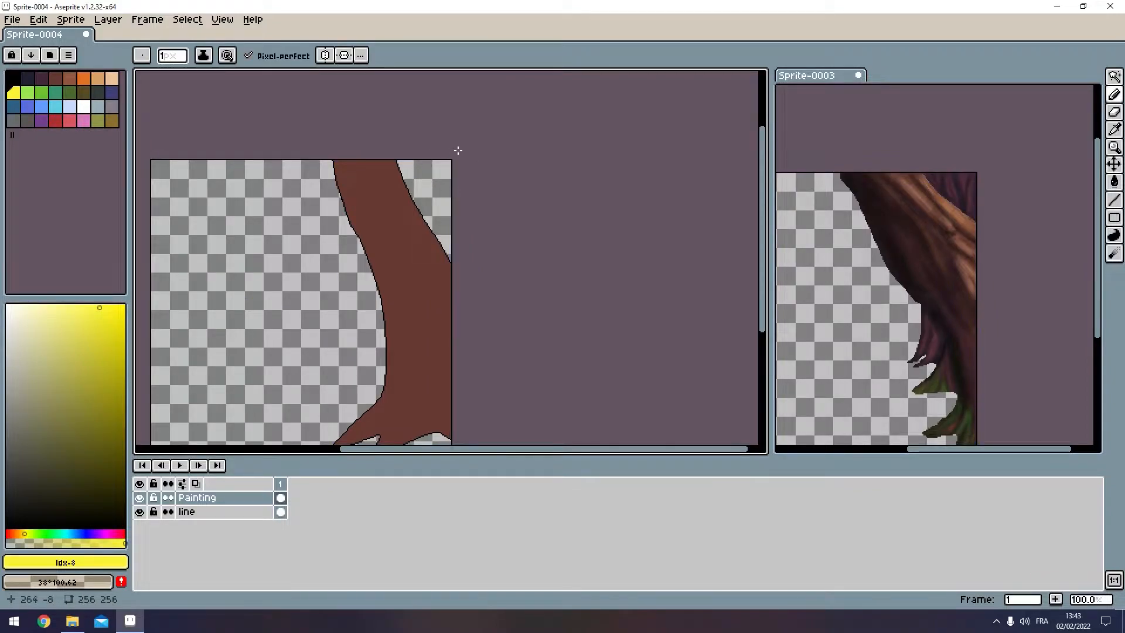
# Step: Select the trunk's brown fill on the Painting layer with the Magic Wand
pyautogui.moveTo(370, 231); pyautogui.dragTo(380, 192)
pyautogui.click(1114, 77)
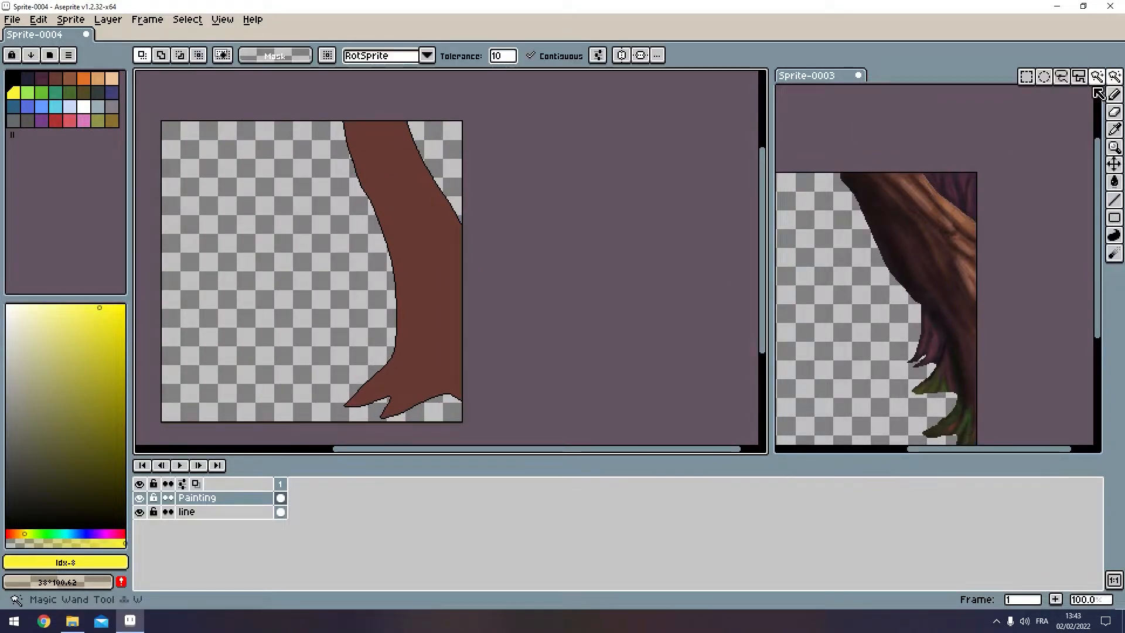
pyautogui.click(428, 241)
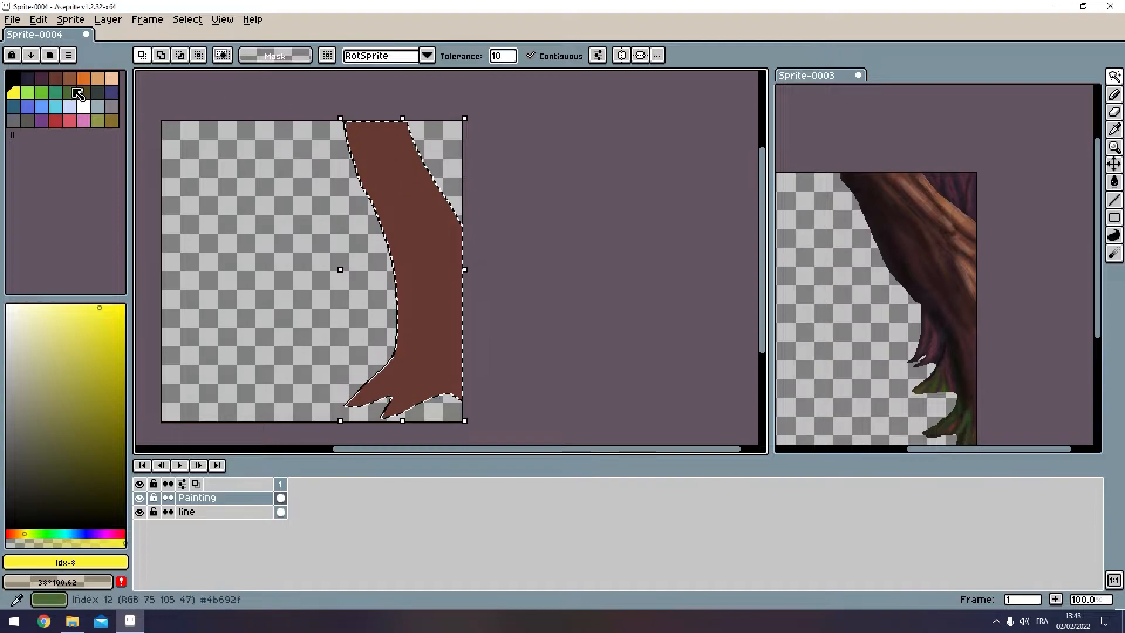
# Step: Activate the Pencil tool and pick the dark purple palette color #45283c
pyautogui.press('b')
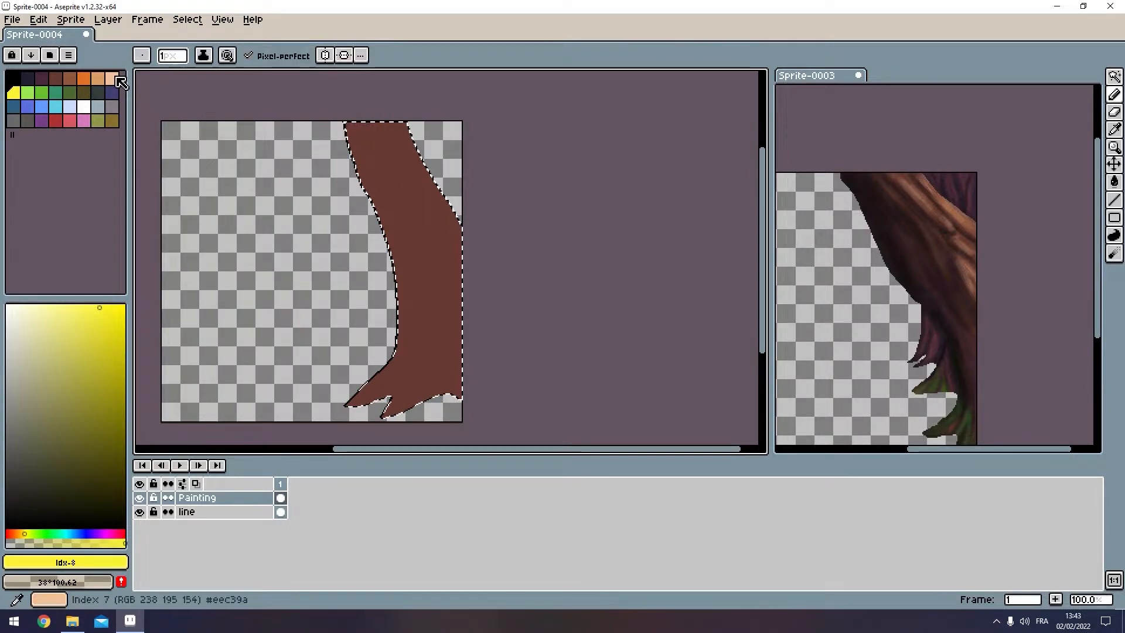
pyautogui.click(69, 82)
pyautogui.click(56, 82)
pyautogui.click(45, 81)
pyautogui.moveTo(434, 200); pyautogui.dragTo(409, 211)
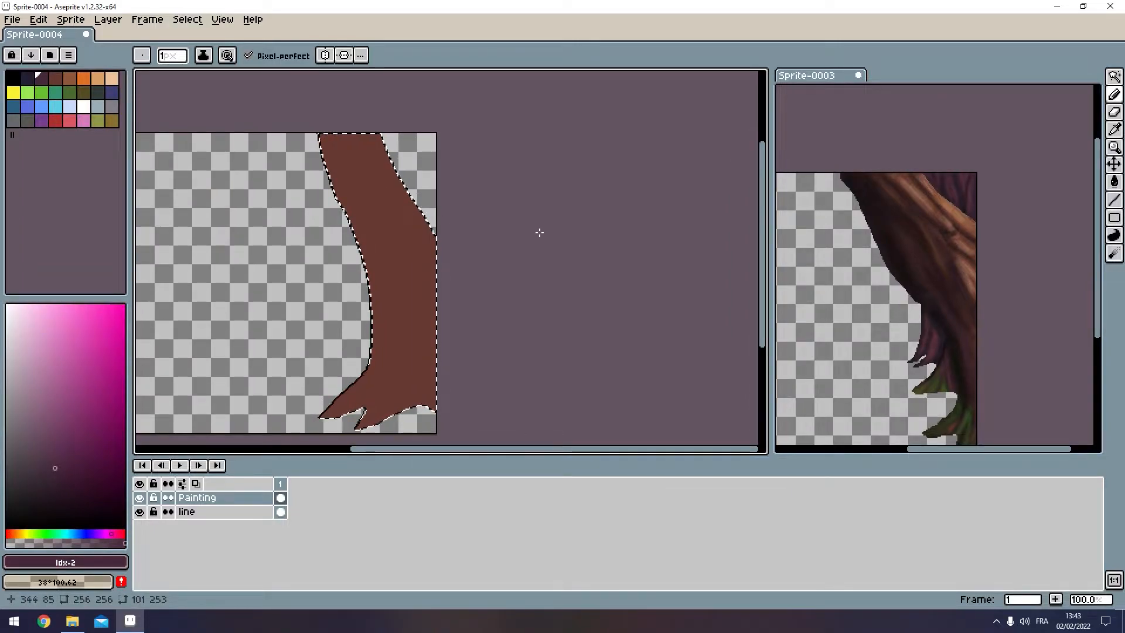
# Step: Open the color editor in HSL mode and sample the trunk's brown fill as the drawing color
pyautogui.press('F4')
pyautogui.moveTo(1026, 175); pyautogui.dragTo(720, 99)
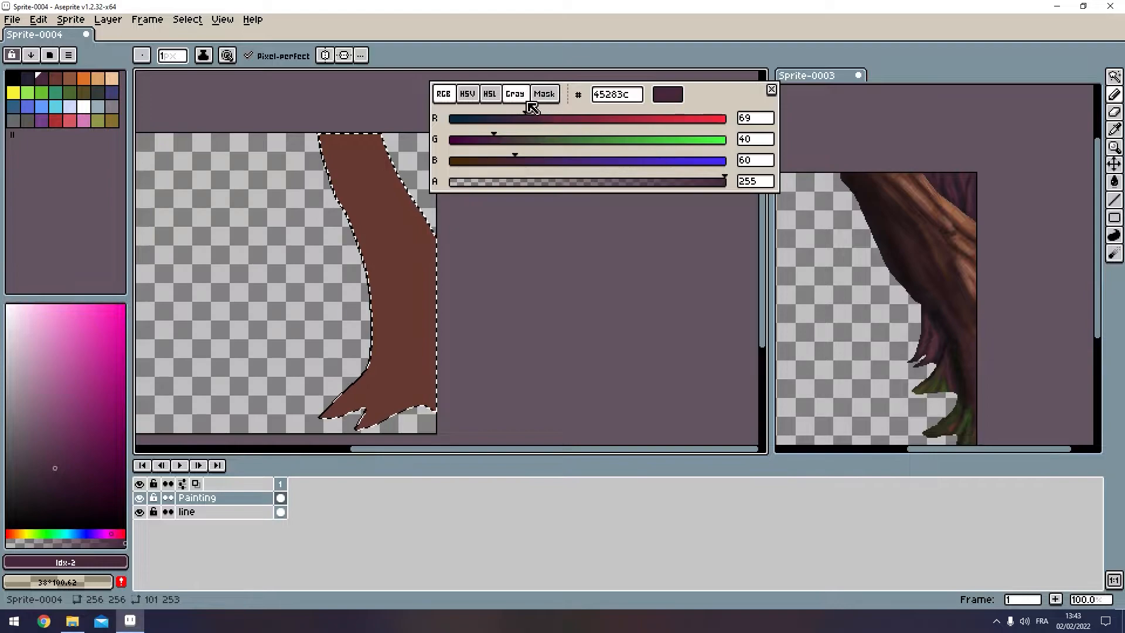
pyautogui.click(489, 94)
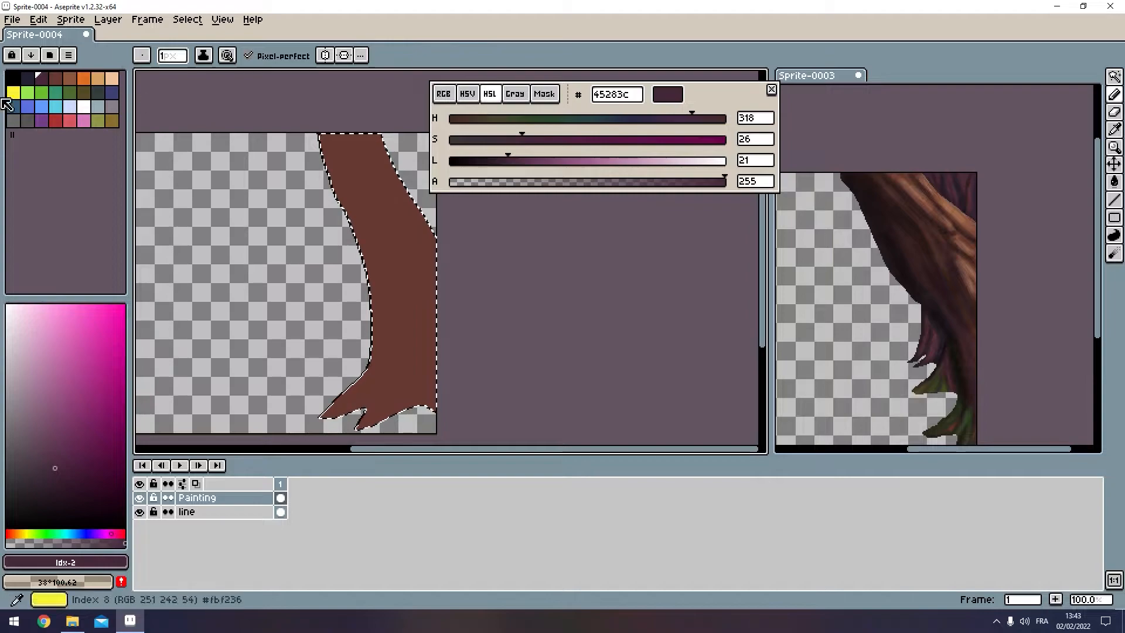
pyautogui.moveTo(349, 194); pyautogui.dragTo(349, 198)
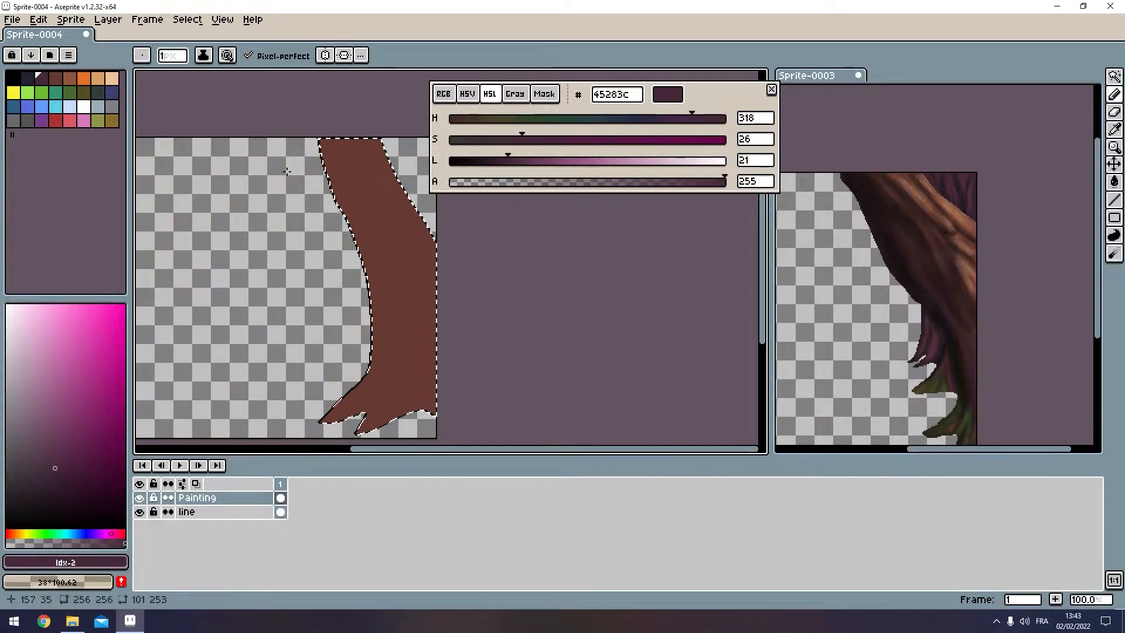
pyautogui.keyDown('alt'); pyautogui.click(377, 151); pyautogui.keyUp('alt')
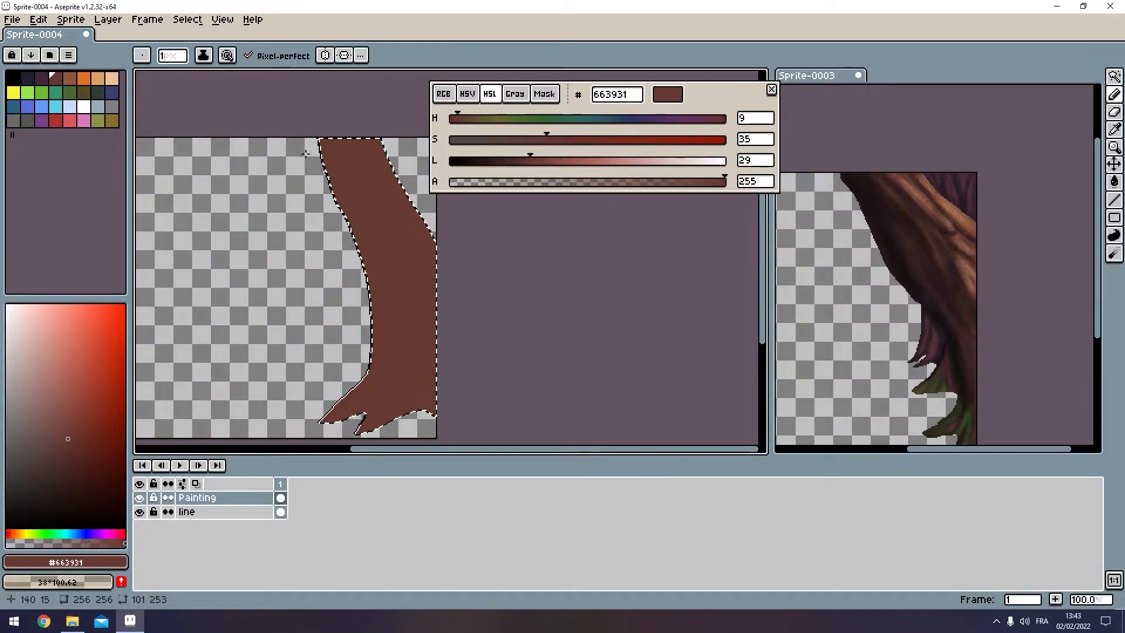
pyautogui.moveTo(300, 155); pyautogui.dragTo(300, 153)
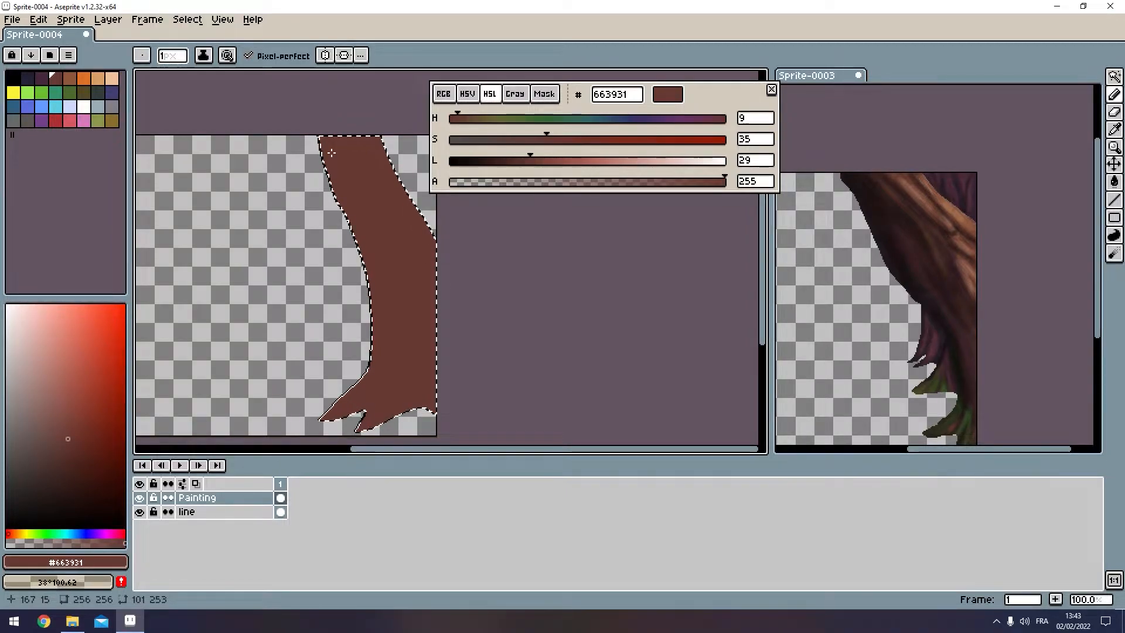
# Step: Hide the line layer and darken the sampled brown to lightness 17 with alpha 20
pyautogui.moveTo(395, 324); pyautogui.dragTo(432, 331)
pyautogui.scroll(2, 410, 347)
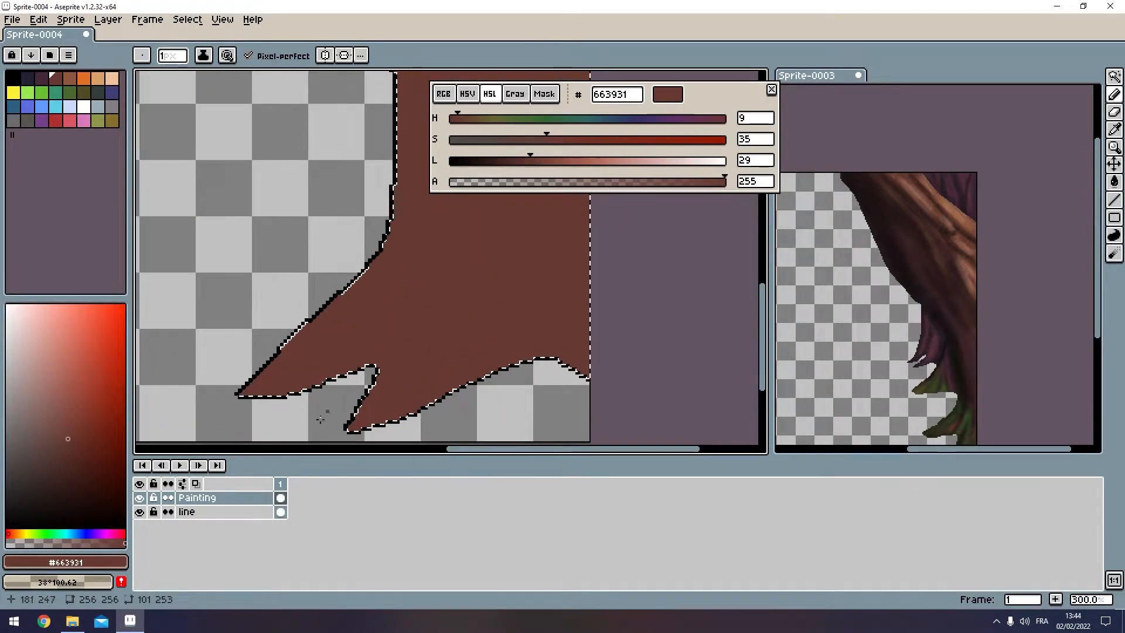
pyautogui.click(140, 514)
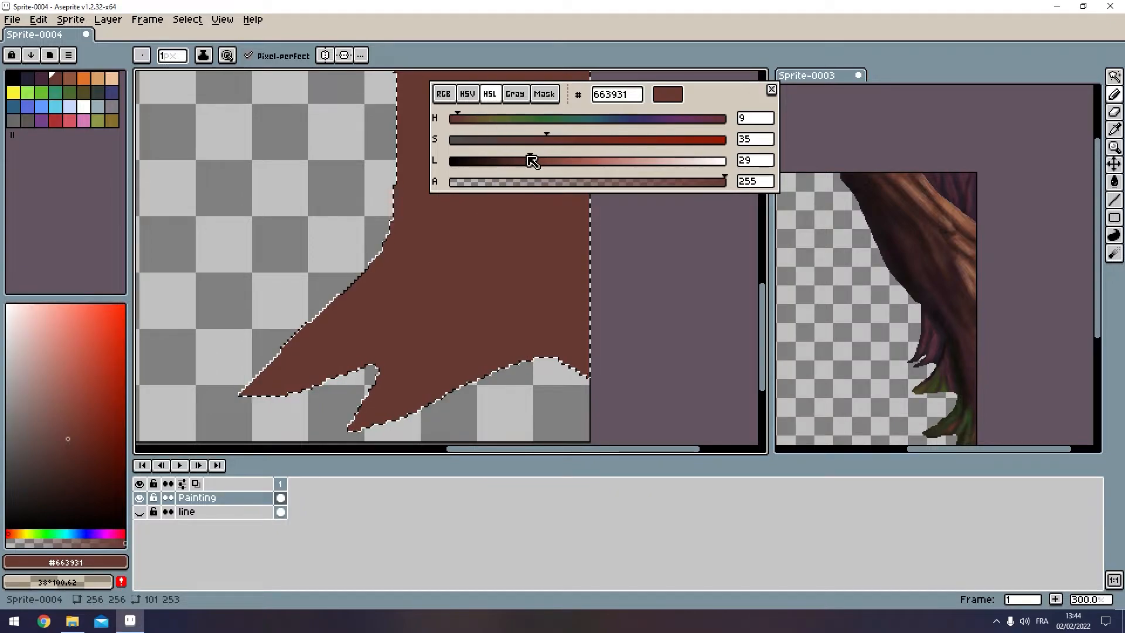
pyautogui.moveTo(536, 162); pyautogui.dragTo(496, 195)
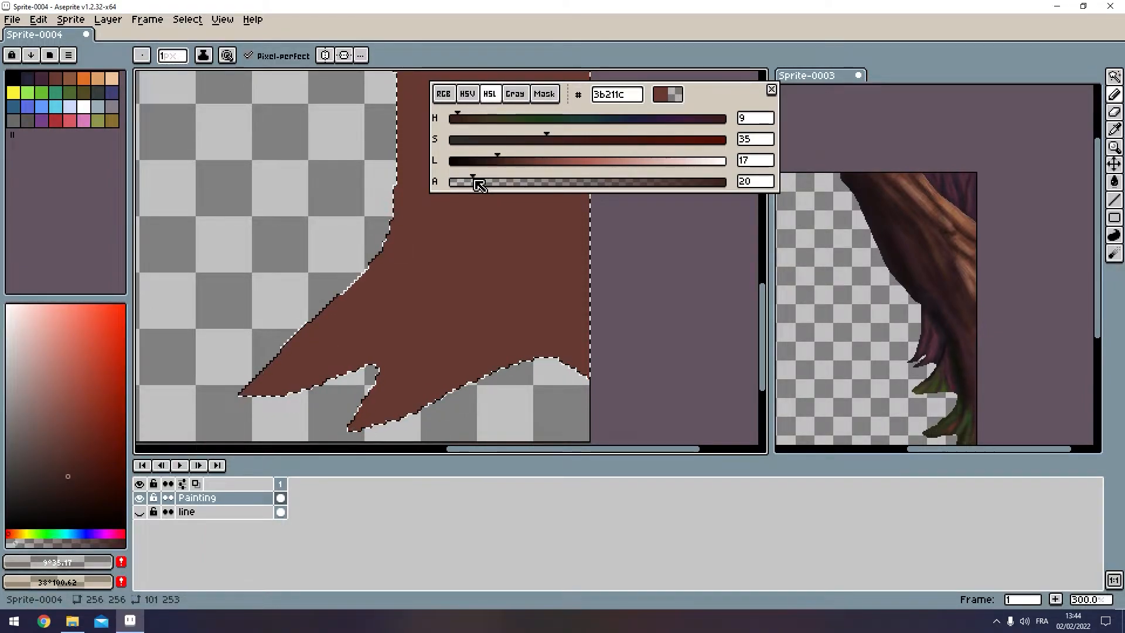
# Step: Set the pencil to a round 5 px brush and the shadow color's alpha to 30
pyautogui.moveTo(446, 348); pyautogui.dragTo(472, 325)
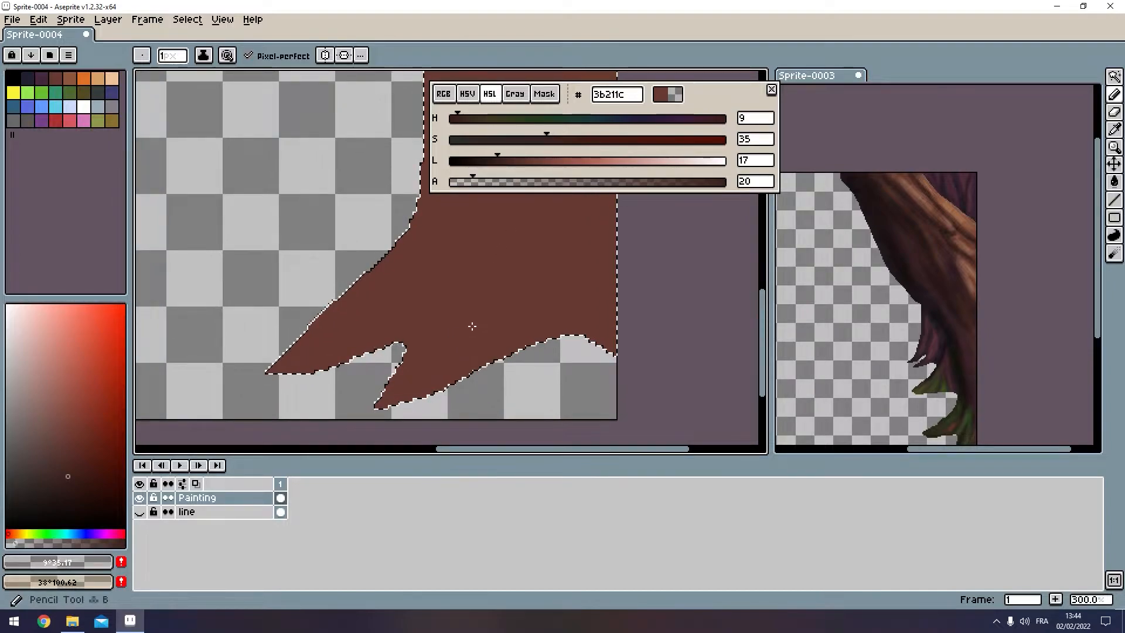
pyautogui.scroll(-11, 448, 321)
pyautogui.scroll(2, 448, 322)
pyautogui.moveTo(468, 181); pyautogui.dragTo(485, 180)
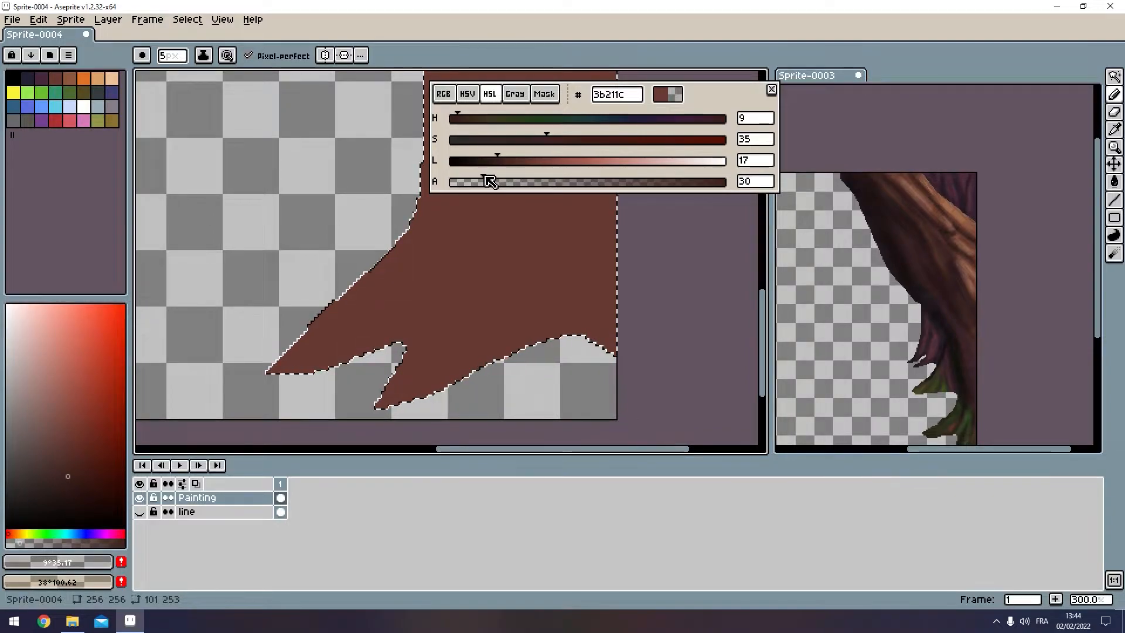
pyautogui.scroll(1, 582, 275)
# Step: Shade the lower edge of the trunk's right root with translucent dark brown strokes
pyautogui.moveTo(575, 315)
pyautogui.mouseDown()
pyautogui.moveTo(550, 316)
pyautogui.moveTo(624, 340)
pyautogui.moveTo(516, 351)
pyautogui.moveTo(381, 404)
pyautogui.mouseUp()
pyautogui.moveTo(316, 422); pyautogui.dragTo(508, 342)
pyautogui.moveTo(576, 323); pyautogui.dragTo(685, 349)
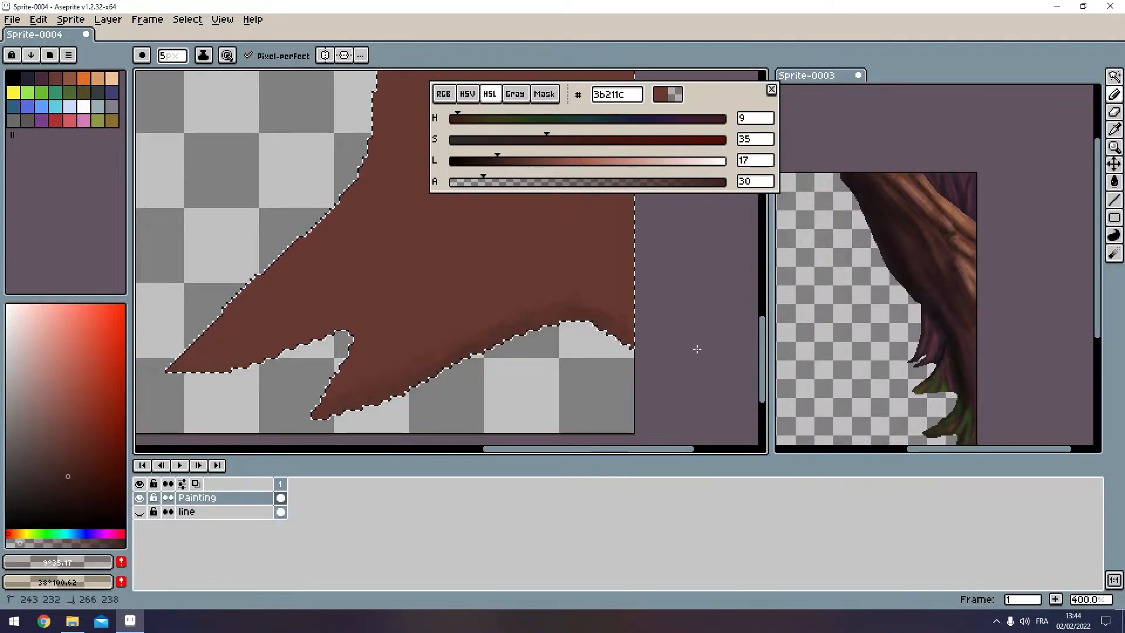
# Step: Shade the underside of the left root and paint a dark crease rising from the gap between the roots
pyautogui.moveTo(356, 339)
pyautogui.mouseDown()
pyautogui.moveTo(422, 252)
pyautogui.moveTo(352, 351)
pyautogui.mouseUp()
pyautogui.moveTo(365, 314)
pyautogui.mouseDown()
pyautogui.moveTo(418, 264)
pyautogui.moveTo(332, 394)
pyautogui.moveTo(284, 427)
pyautogui.moveTo(382, 257)
pyautogui.moveTo(142, 350)
pyautogui.mouseUp()
pyautogui.moveTo(421, 234); pyautogui.dragTo(176, 345)
pyautogui.moveTo(409, 238); pyautogui.dragTo(314, 412)
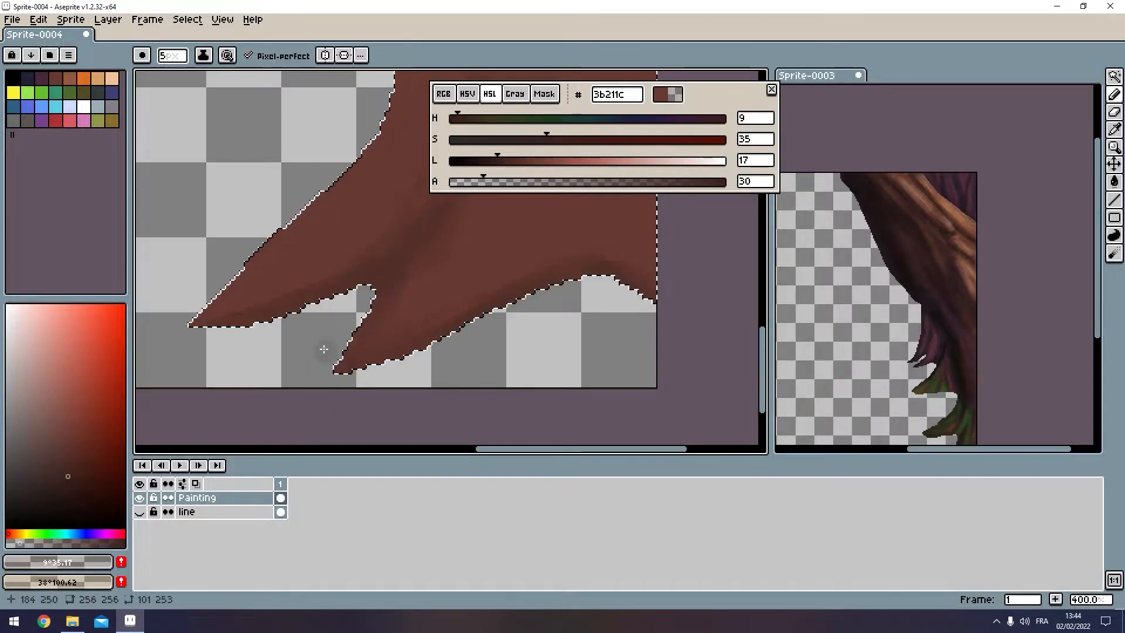
# Step: Reduce the brush to 3 px and deepen the crease above the root gap, extending it up the trunk
pyautogui.scroll(-2, 349, 308)
pyautogui.scroll(1, 409, 336)
pyautogui.press('-')
pyautogui.press('-')
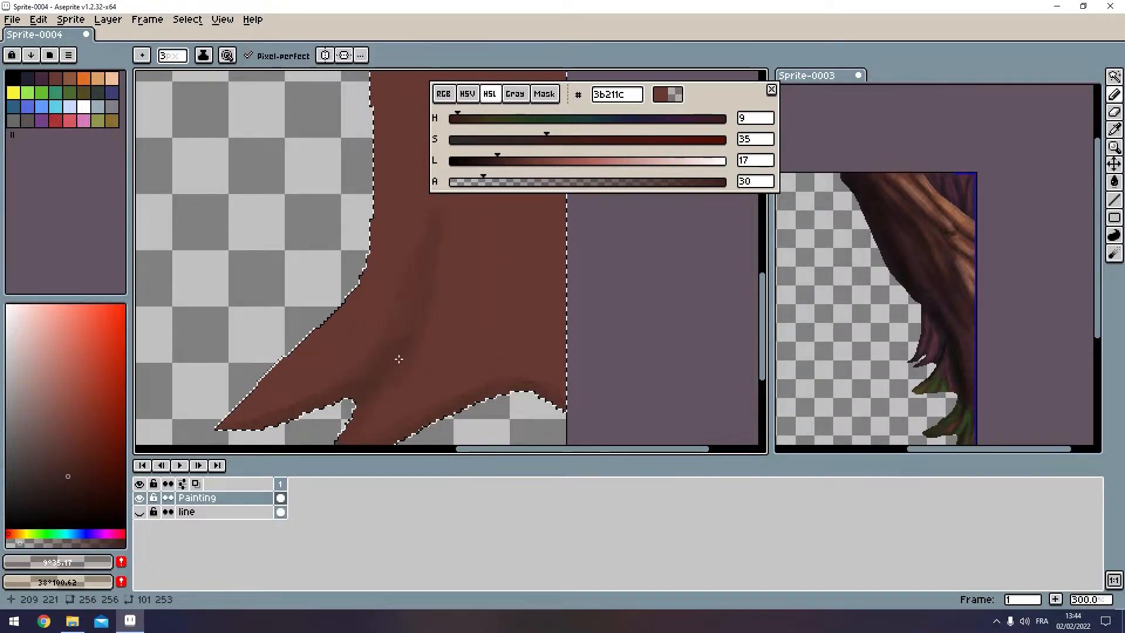
pyautogui.moveTo(406, 291); pyautogui.dragTo(381, 367)
pyautogui.moveTo(409, 208); pyautogui.dragTo(417, 321)
# Step: Paint a second dark crease that rises from the arch of the right root and branches at its base
pyautogui.scroll(-3, 412, 267)
pyautogui.scroll(2, 431, 287)
pyautogui.scroll(1, 409, 251)
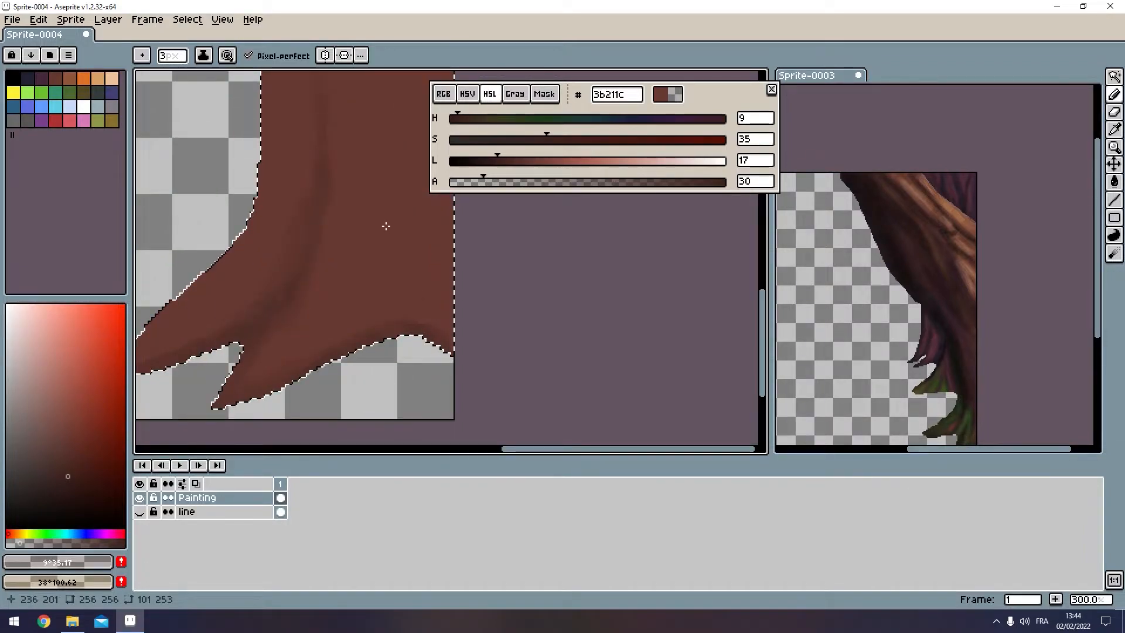
pyautogui.moveTo(396, 226); pyautogui.dragTo(409, 316)
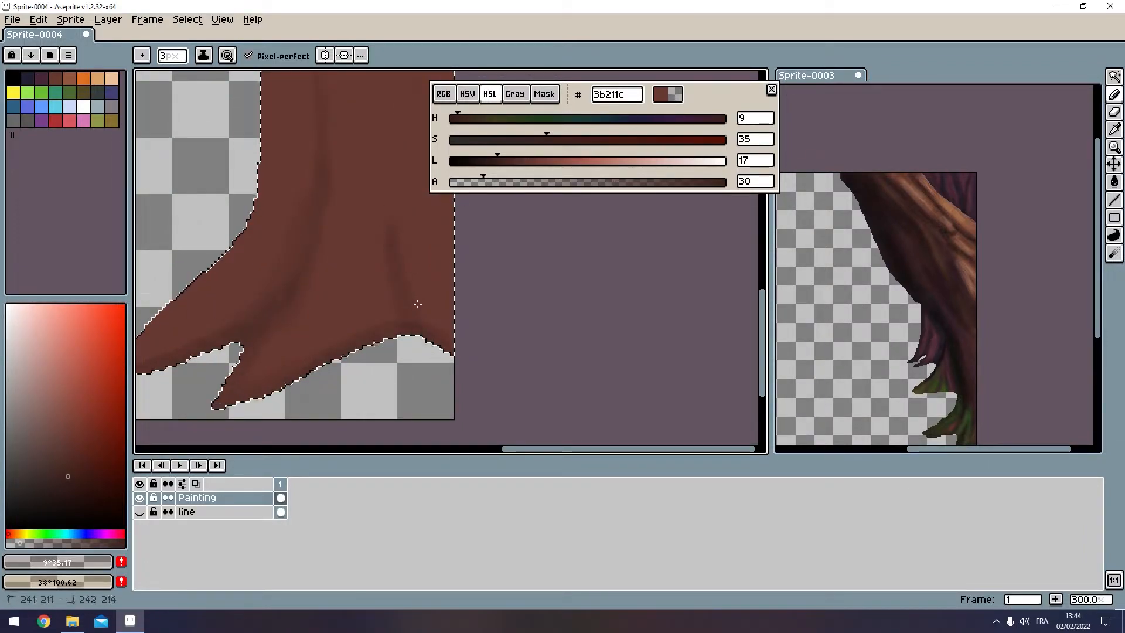
pyautogui.moveTo(390, 253); pyautogui.dragTo(384, 158)
pyautogui.moveTo(392, 270); pyautogui.dragTo(363, 351)
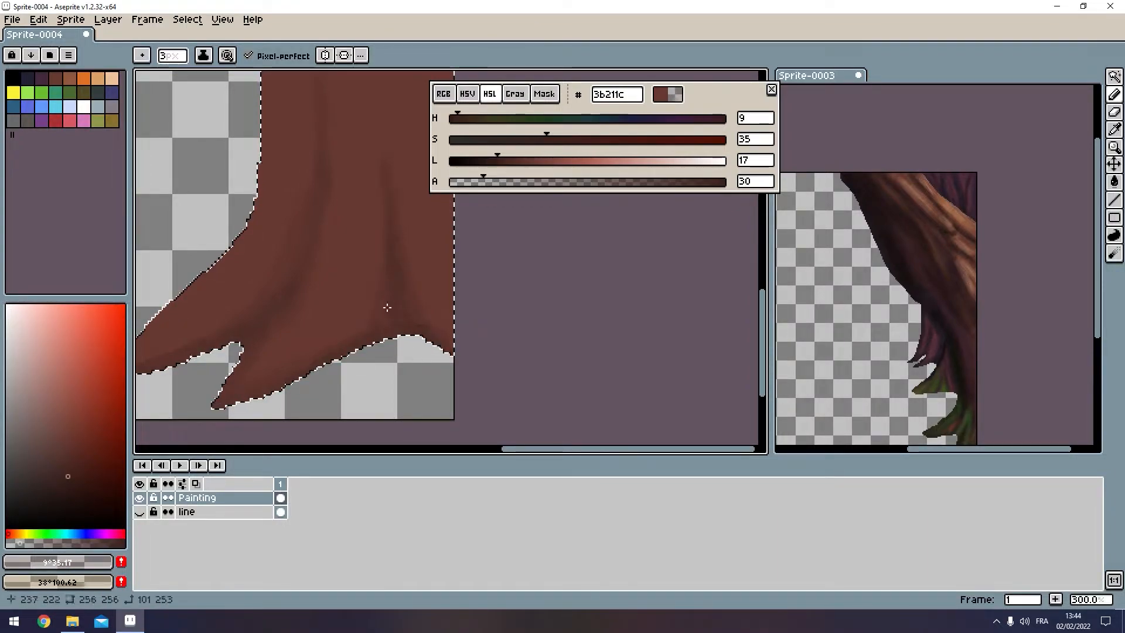
pyautogui.scroll(-3, 390, 300)
pyautogui.scroll(1, 414, 268)
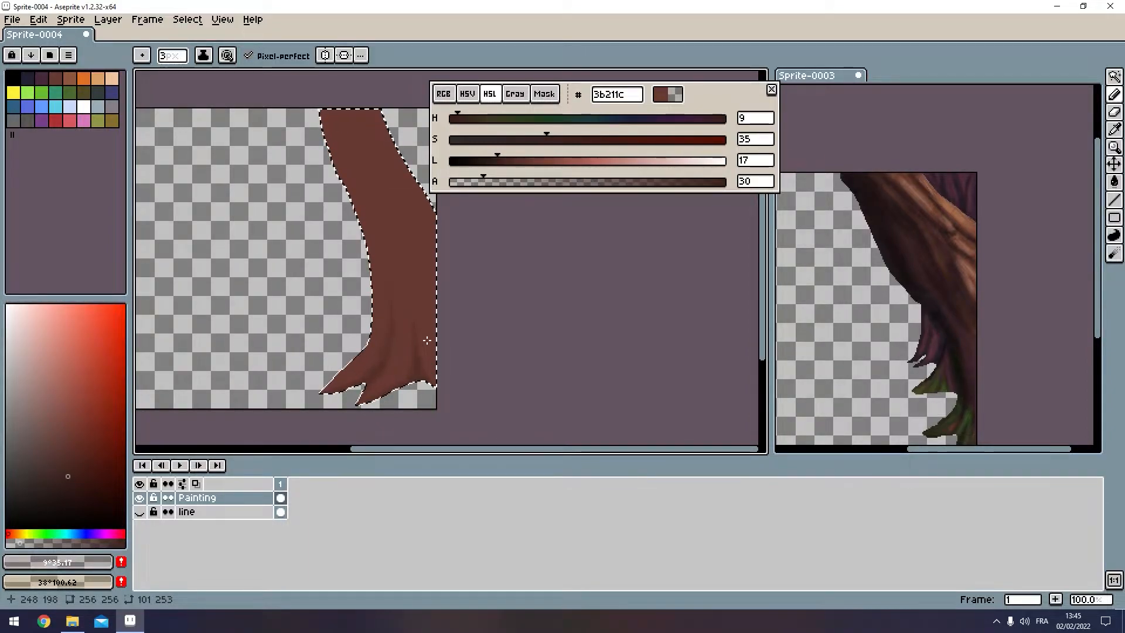
# Step: Reduce the brush to 2 px and draw a dark bark line down the upper trunk near its right edge
pyautogui.scroll(2, 359, 139)
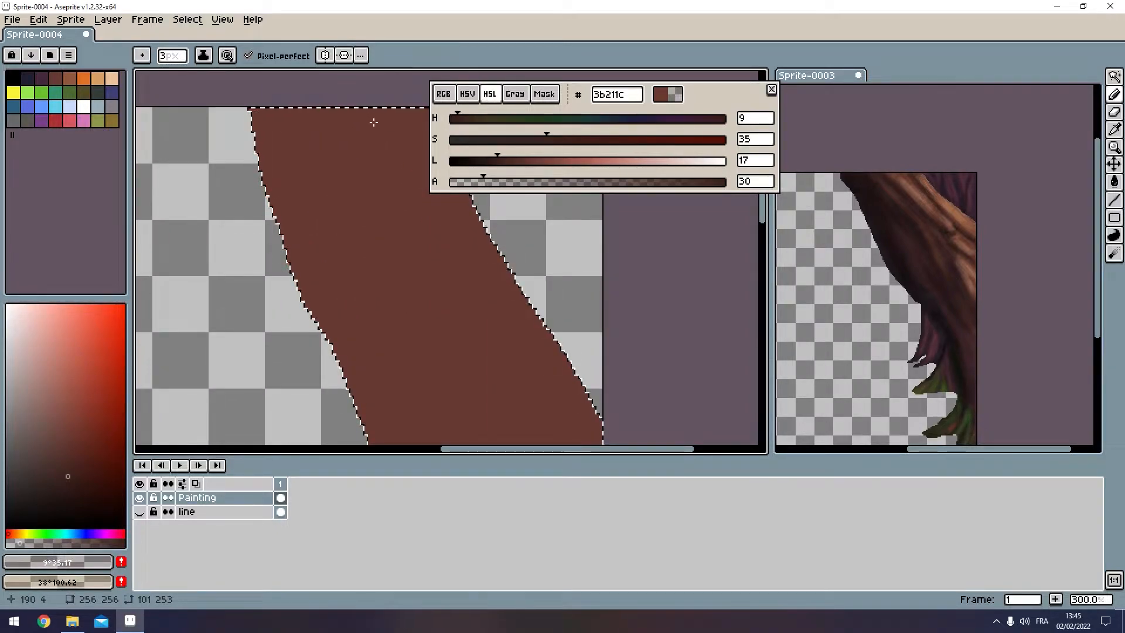
pyautogui.moveTo(372, 120); pyautogui.dragTo(332, 120)
pyautogui.moveTo(712, 90); pyautogui.dragTo(784, 43)
pyautogui.press('-')
pyautogui.moveTo(359, 128)
pyautogui.mouseDown()
pyautogui.moveTo(407, 240)
pyautogui.moveTo(373, 176)
pyautogui.mouseUp()
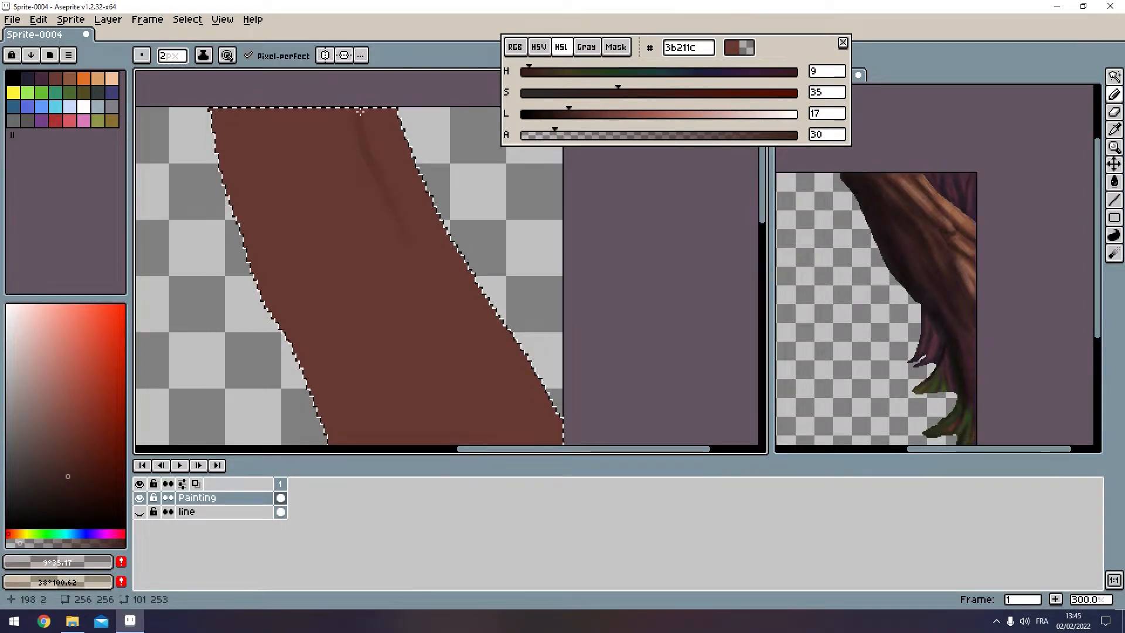
pyautogui.moveTo(455, 315); pyautogui.dragTo(497, 399)
pyautogui.moveTo(357, 133); pyautogui.dragTo(406, 232)
pyautogui.moveTo(380, 159); pyautogui.dragTo(360, 123)
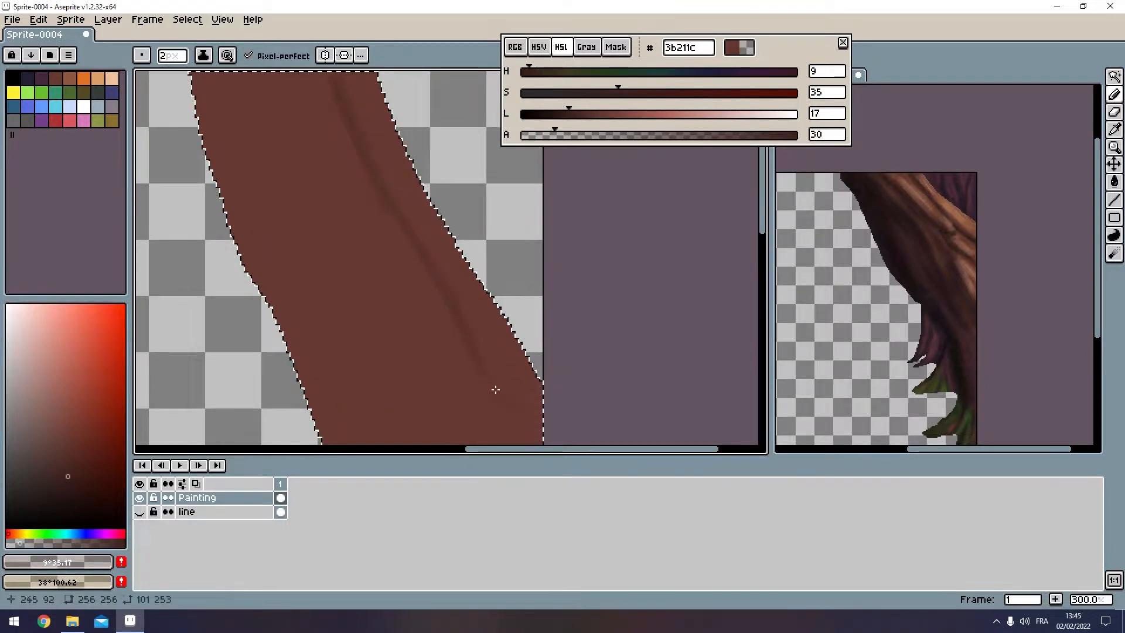
pyautogui.hotkey('ctrl', 'z')
pyautogui.moveTo(481, 372); pyautogui.dragTo(554, 415)
# Step: Draw a dark bark line down the upper trunk near its left edge, undoing and redrawing its lower part
pyautogui.scroll(-2, 508, 357)
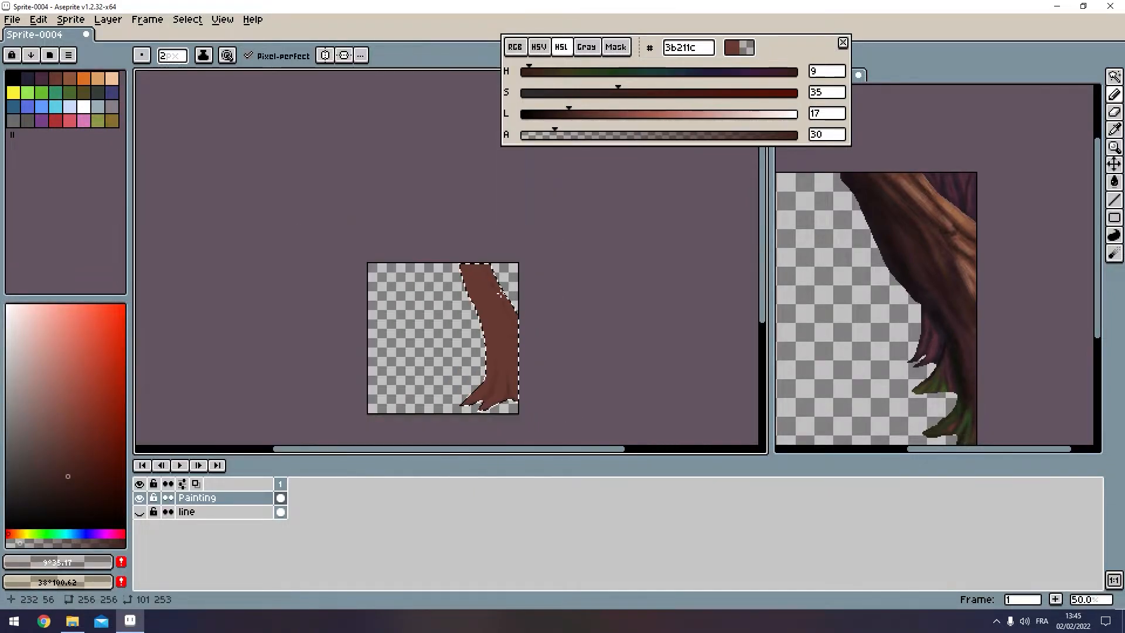
pyautogui.scroll(1, 459, 334)
pyautogui.moveTo(487, 282); pyautogui.dragTo(488, 253)
pyautogui.moveTo(381, 165)
pyautogui.mouseDown()
pyautogui.moveTo(398, 266)
pyautogui.moveTo(390, 239)
pyautogui.moveTo(427, 333)
pyautogui.mouseUp()
pyautogui.moveTo(390, 234)
pyautogui.mouseDown()
pyautogui.moveTo(374, 157)
pyautogui.moveTo(422, 320)
pyautogui.moveTo(396, 254)
pyautogui.moveTo(382, 145)
pyautogui.mouseUp()
pyautogui.moveTo(424, 341); pyautogui.dragTo(361, 232)
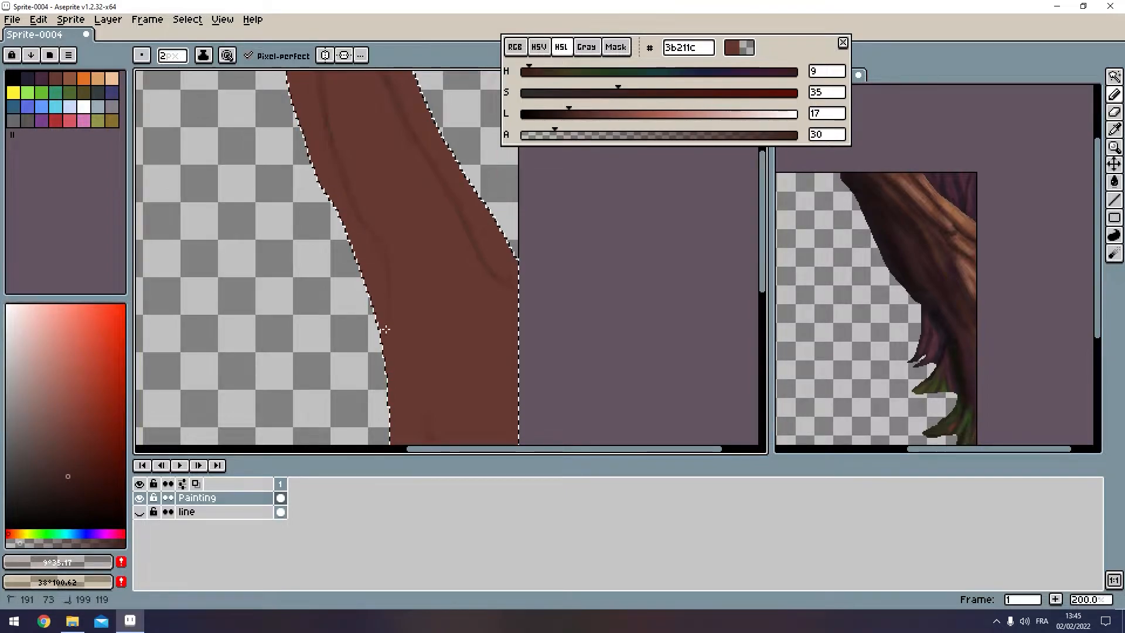
pyautogui.hotkey('ctrl', 'z')
pyautogui.hotkey('ctrl', 'z')
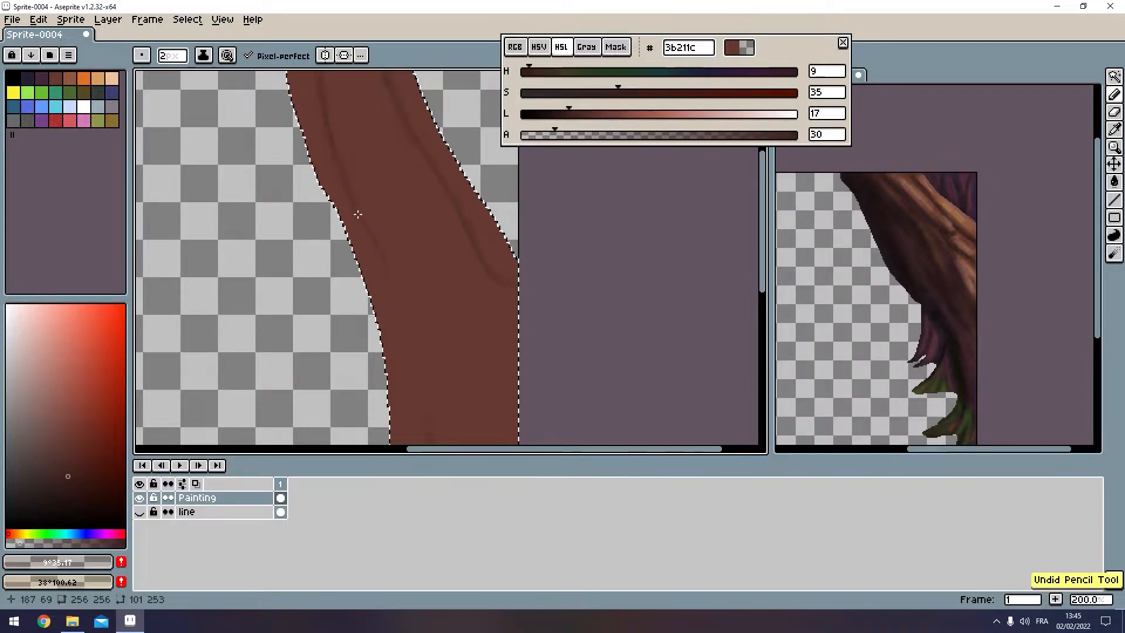
pyautogui.hotkey('ctrl', 'z')
pyautogui.moveTo(357, 214); pyautogui.dragTo(369, 243)
pyautogui.moveTo(388, 297)
pyautogui.mouseDown()
pyautogui.moveTo(383, 360)
pyautogui.moveTo(391, 334)
pyautogui.mouseUp()
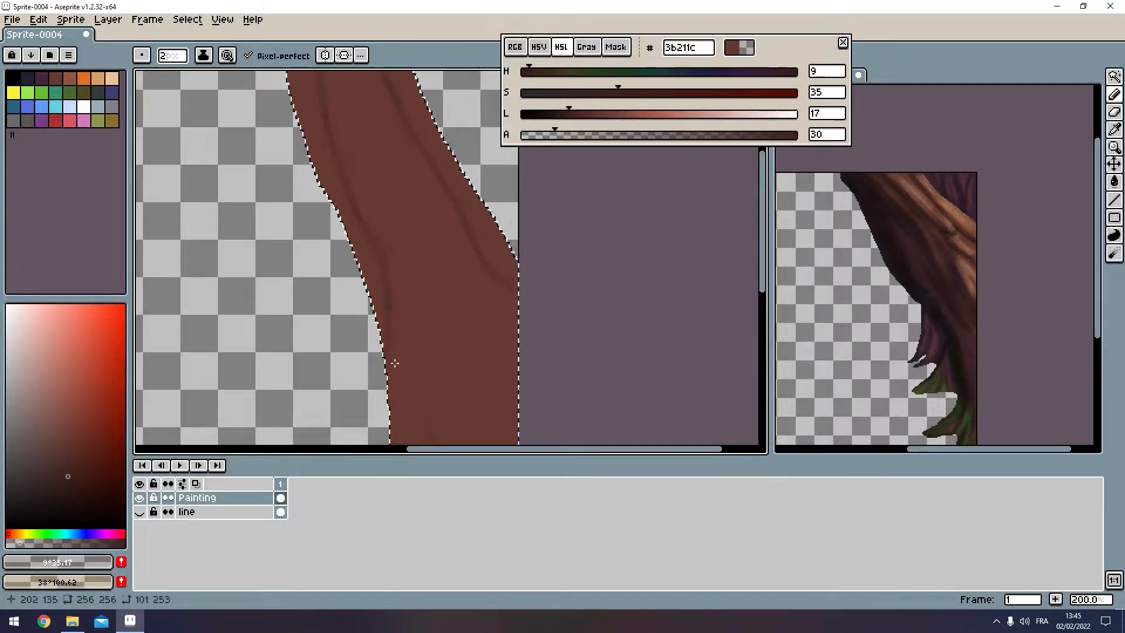
# Step: Draw another dark bark line down the middle of the trunk, between the two edge lines
pyautogui.scroll(-1, 415, 298)
pyautogui.moveTo(430, 278)
pyautogui.mouseDown()
pyautogui.moveTo(427, 264)
pyautogui.moveTo(422, 307)
pyautogui.mouseUp()
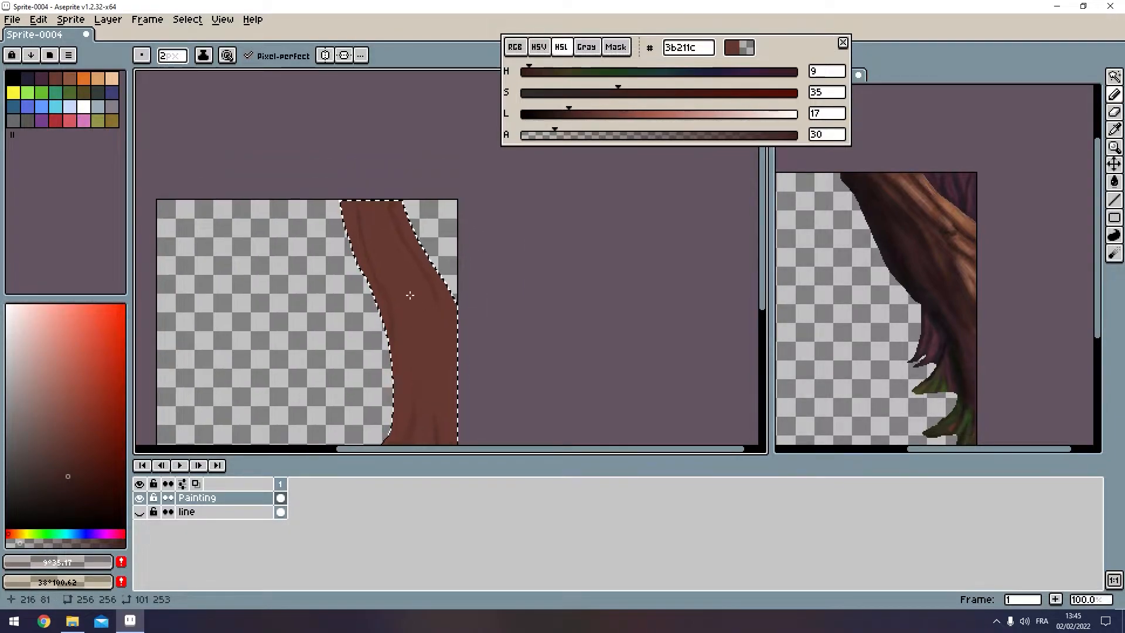
pyautogui.scroll(1, 410, 294)
pyautogui.moveTo(383, 228)
pyautogui.mouseDown()
pyautogui.moveTo(400, 281)
pyautogui.moveTo(387, 226)
pyautogui.moveTo(397, 383)
pyautogui.moveTo(397, 282)
pyautogui.mouseUp()
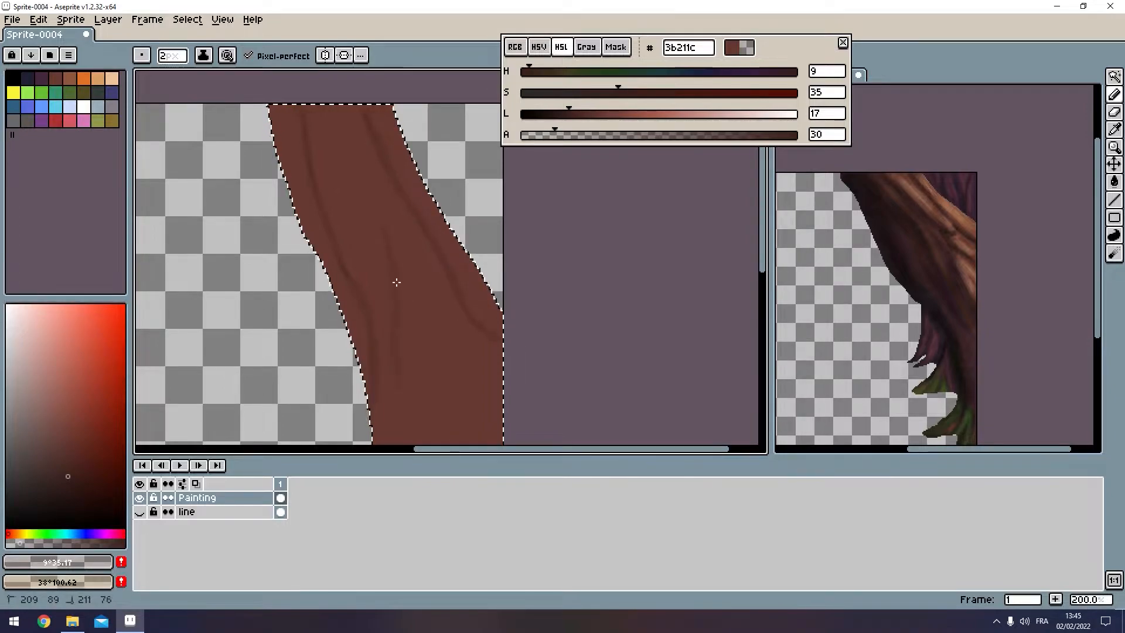
# Step: Hide the timeline and draw a bark line down the trunk's right-center, undoing and redrawing its upper end
pyautogui.scroll(2, 345, 240)
pyautogui.press('Tab')
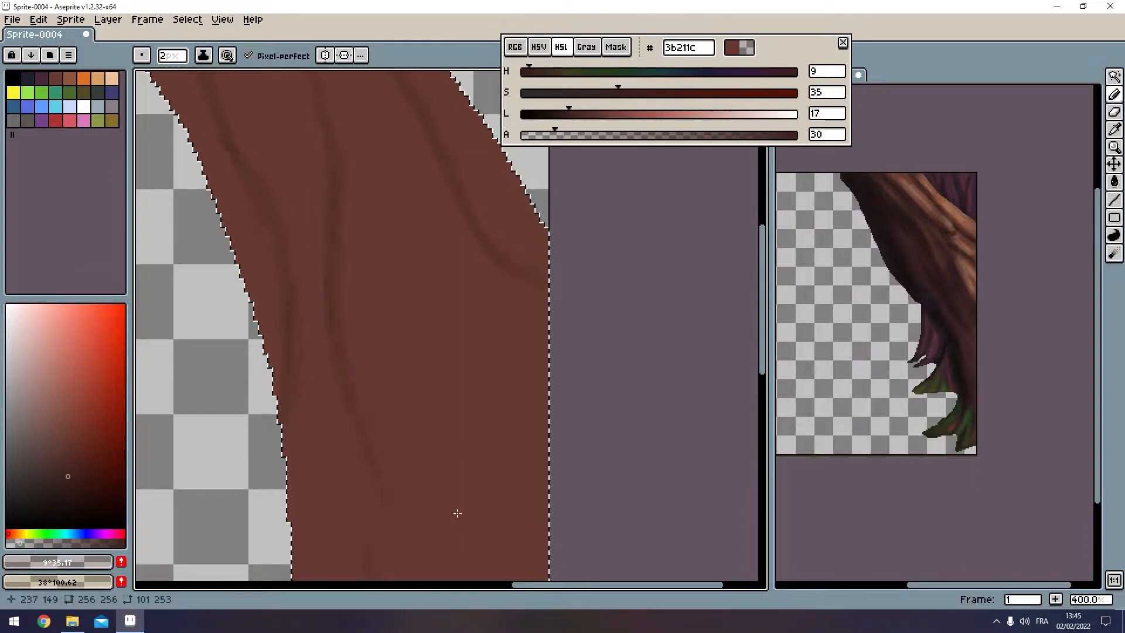
pyautogui.moveTo(448, 510)
pyautogui.mouseDown()
pyautogui.moveTo(445, 455)
pyautogui.moveTo(455, 479)
pyautogui.moveTo(428, 225)
pyautogui.moveTo(455, 499)
pyautogui.mouseUp()
pyautogui.moveTo(429, 238); pyautogui.dragTo(450, 445)
pyautogui.scroll(3, 449, 446)
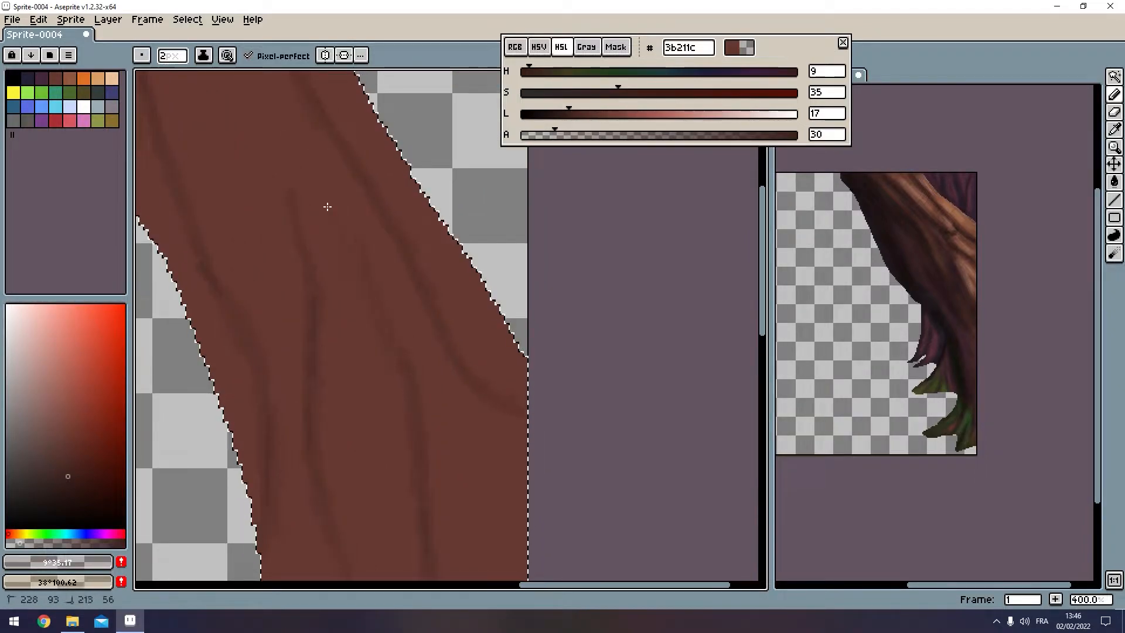
pyautogui.hotkey('ctrl', 'z')
pyautogui.moveTo(410, 362); pyautogui.dragTo(332, 210)
pyautogui.moveTo(397, 329)
pyautogui.mouseDown()
pyautogui.moveTo(324, 166)
pyautogui.moveTo(354, 230)
pyautogui.mouseUp()
pyautogui.hotkey('ctrl', 'z')
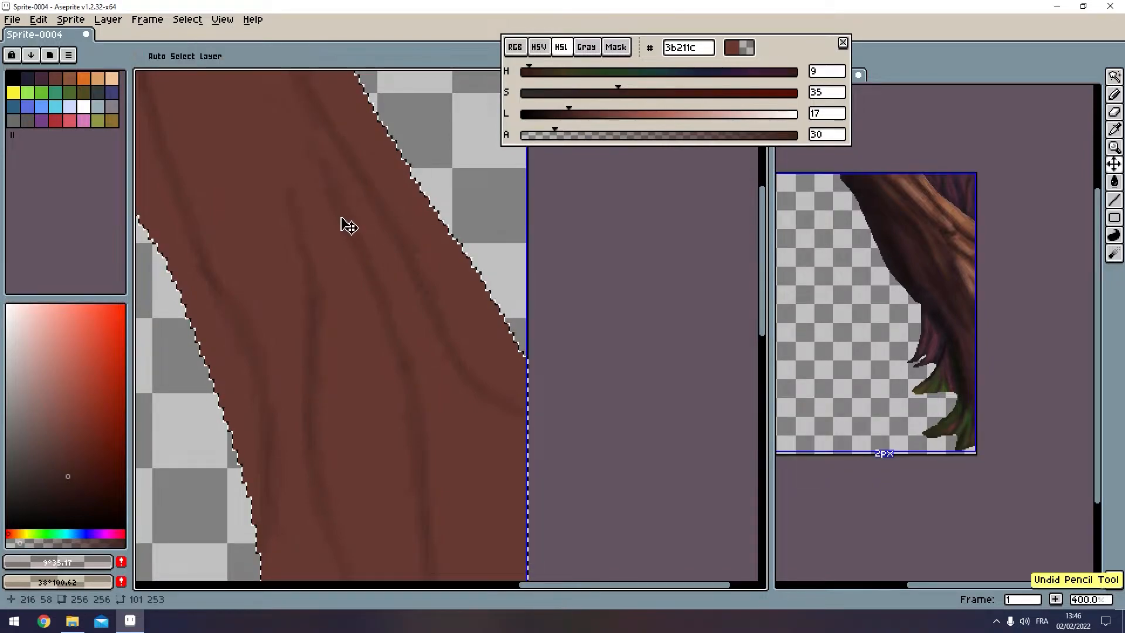
# Step: Add and darken thin bark lines between the existing ones in the upper part of the trunk
pyautogui.moveTo(255, 97); pyautogui.dragTo(328, 179)
pyautogui.moveTo(262, 157); pyautogui.dragTo(322, 288)
pyautogui.moveTo(299, 219)
pyautogui.mouseDown()
pyautogui.moveTo(392, 424)
pyautogui.moveTo(394, 408)
pyautogui.mouseUp()
pyautogui.moveTo(369, 306)
pyautogui.mouseDown()
pyautogui.moveTo(316, 130)
pyautogui.moveTo(366, 302)
pyautogui.moveTo(377, 233)
pyautogui.mouseUp()
pyautogui.scroll(-3, 360, 282)
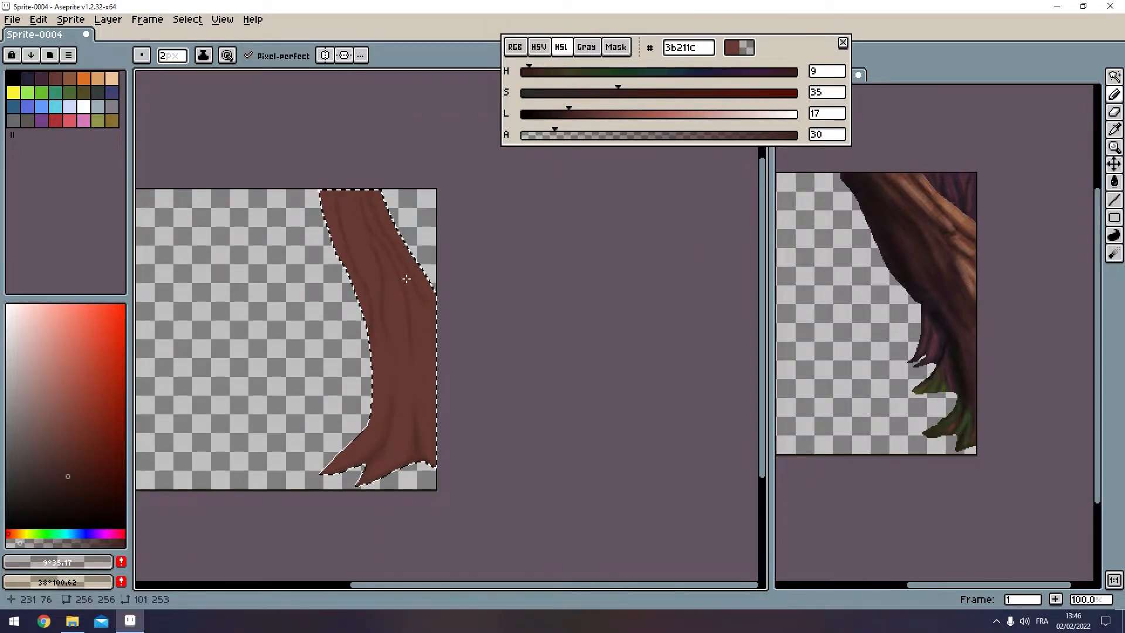
pyautogui.scroll(1, 407, 284)
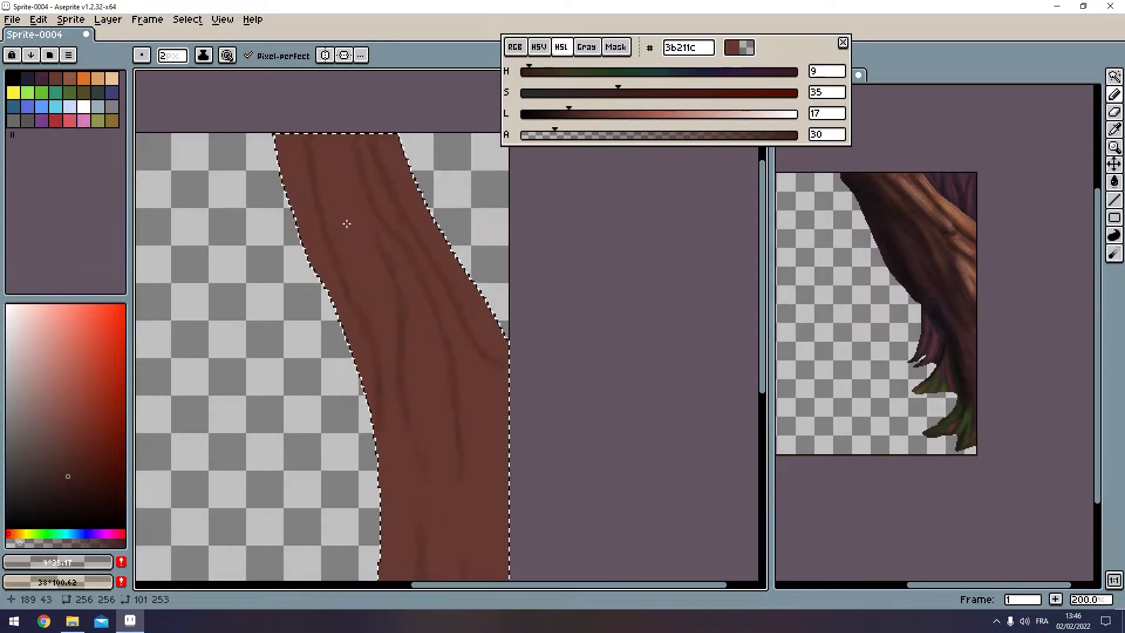
# Step: Draw a bark line at the trunk's upper-left end, and try a diagonal stroke above the right root and undo it
pyautogui.moveTo(323, 124); pyautogui.dragTo(367, 268)
pyautogui.moveTo(322, 121)
pyautogui.mouseDown()
pyautogui.moveTo(363, 265)
pyautogui.moveTo(336, 191)
pyautogui.mouseUp()
pyautogui.moveTo(482, 438); pyautogui.dragTo(421, 251)
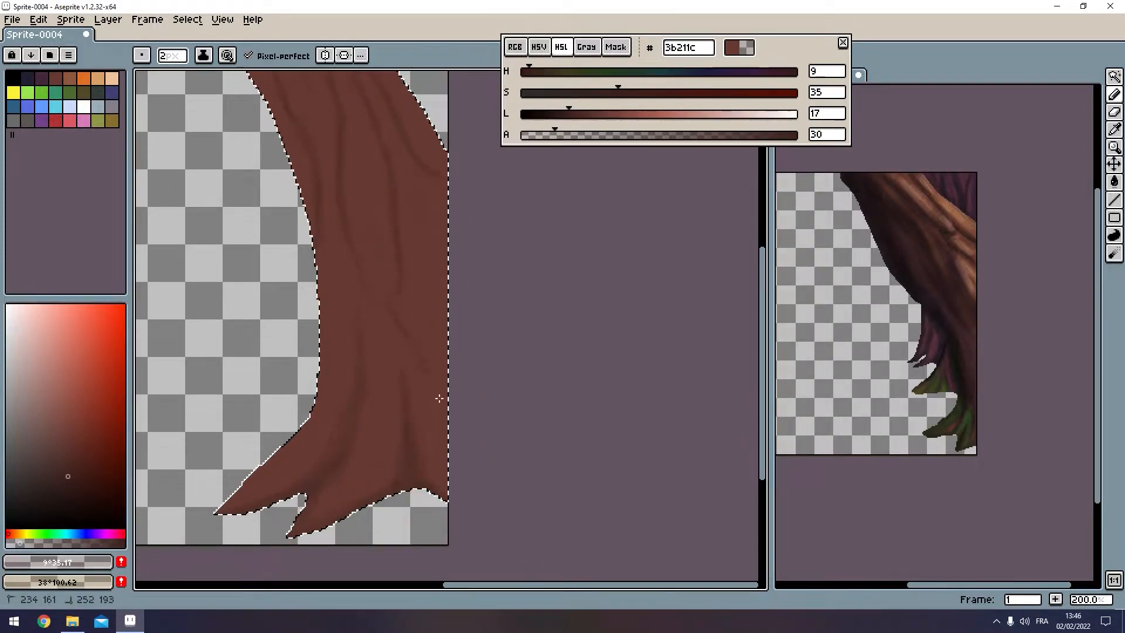
pyautogui.hotkey('ctrl', 'z')
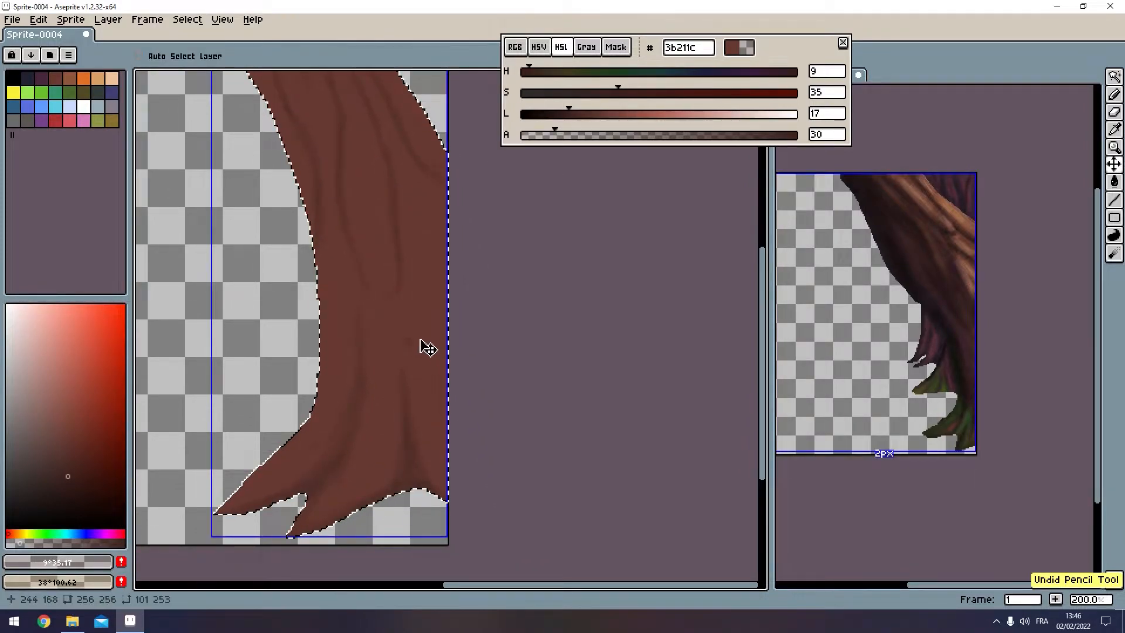
# Step: Draw thin dark bark lines along the right side of the trunk's middle and lower part
pyautogui.scroll(1, 421, 235)
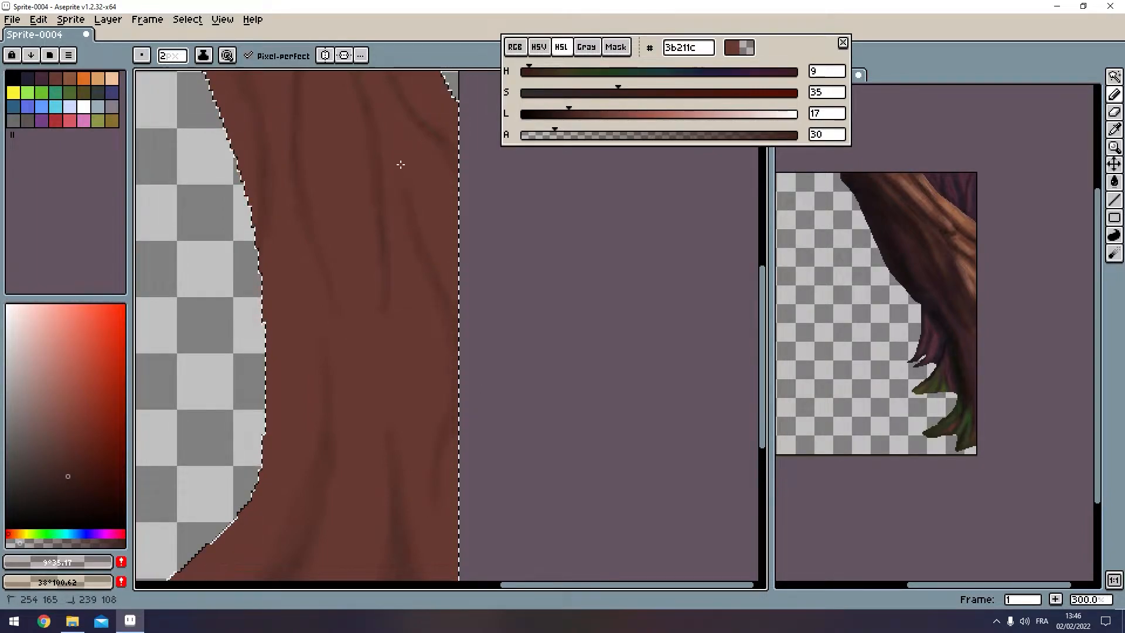
pyautogui.scroll(-4, 480, 272)
pyautogui.scroll(2, 468, 264)
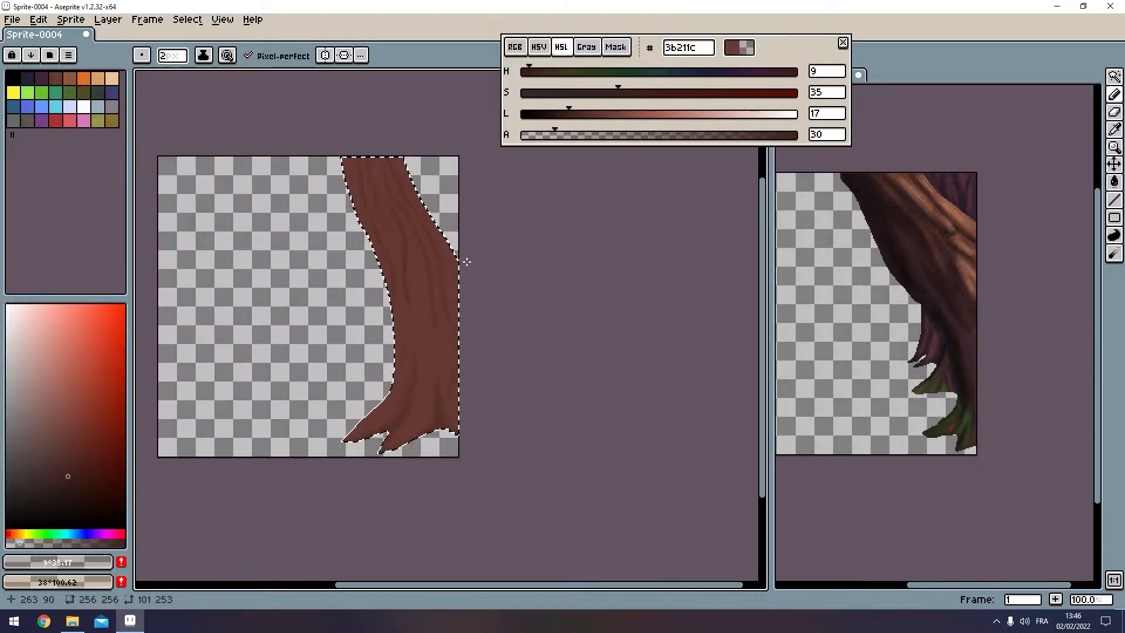
pyautogui.scroll(2, 466, 262)
# Step: Show the timeline and choose the dark purple palette colour 45283c for drawing
pyautogui.keyDown('alt'); pyautogui.click(430, 236); pyautogui.keyUp('alt')
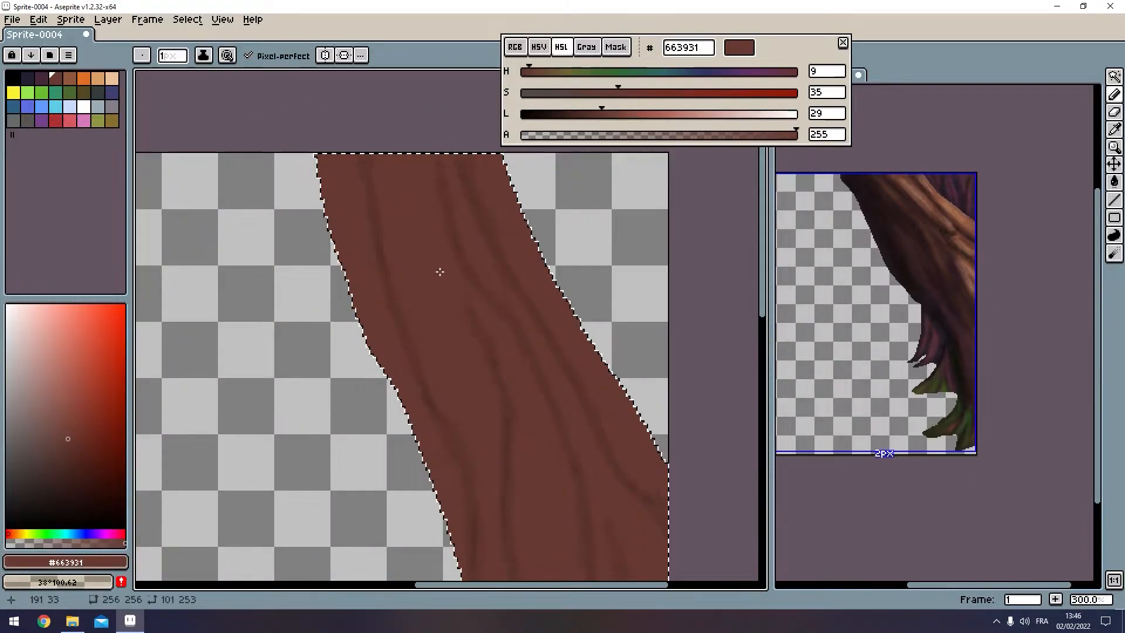
pyautogui.scroll(-3, 446, 245)
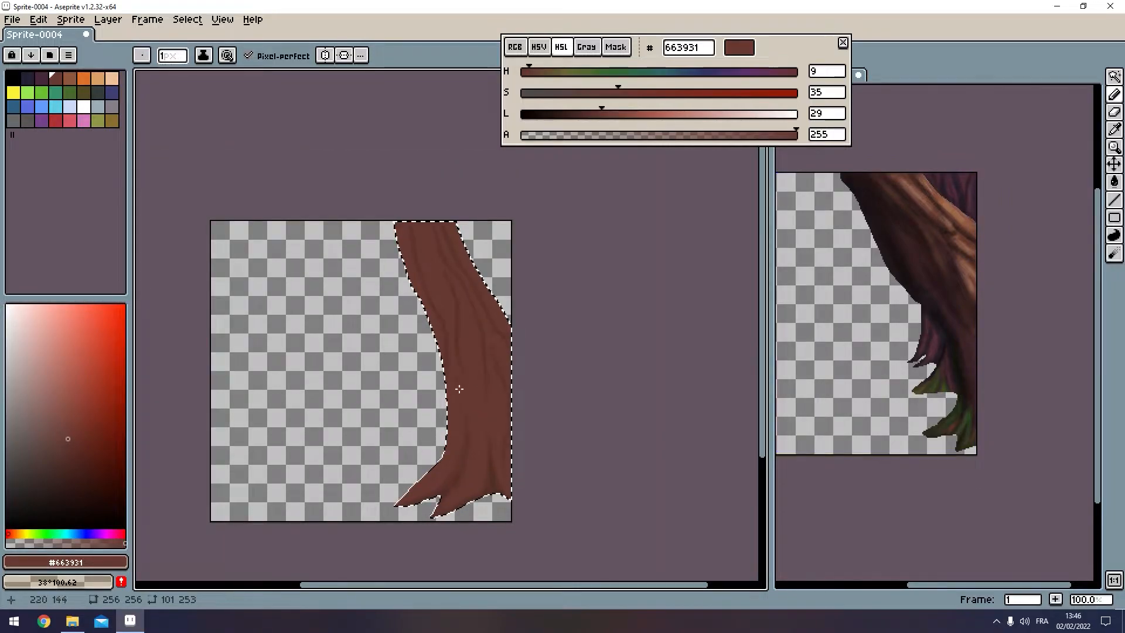
pyautogui.scroll(1, 466, 386)
pyautogui.scroll(-2, 478, 356)
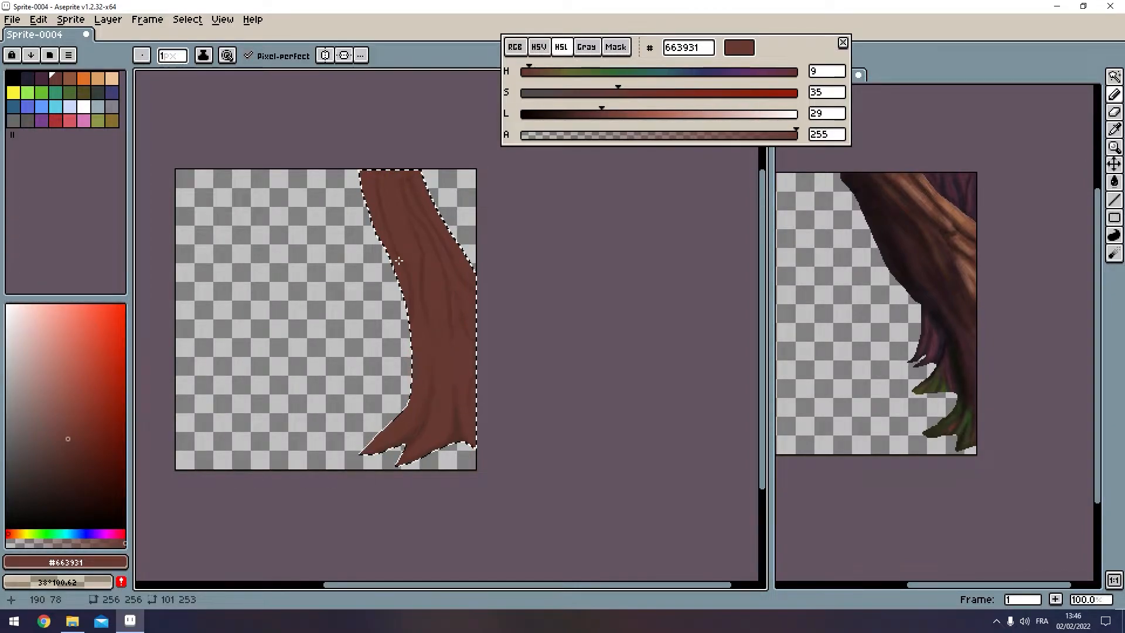
pyautogui.press('Tab')
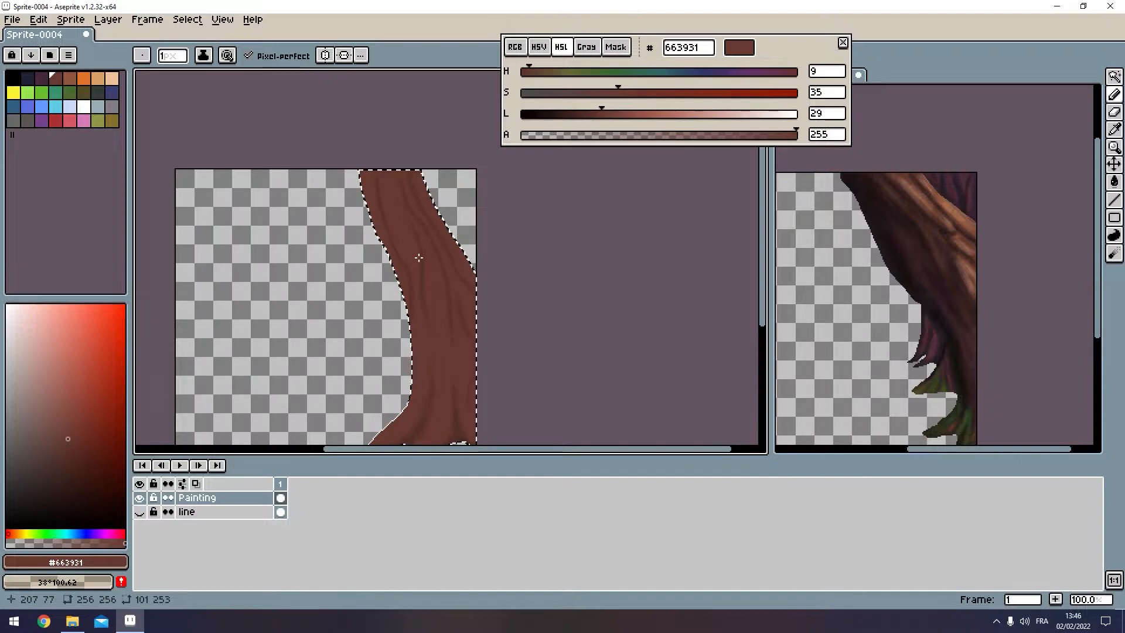
pyautogui.moveTo(469, 334); pyautogui.dragTo(440, 182)
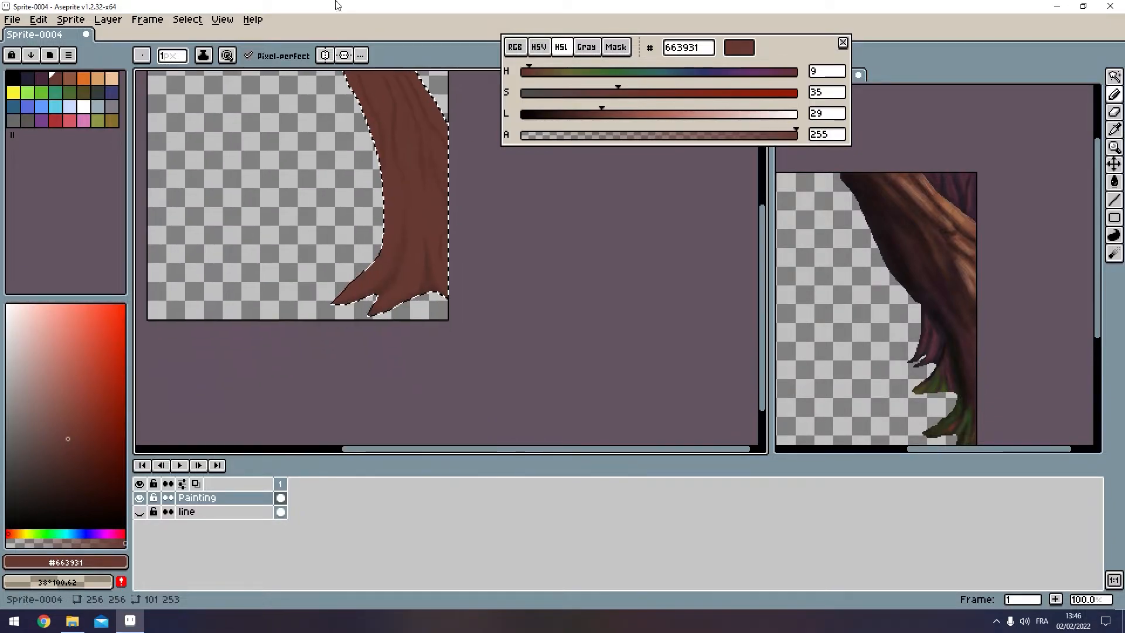
pyautogui.moveTo(338, 124); pyautogui.dragTo(331, 234)
pyautogui.click(42, 79)
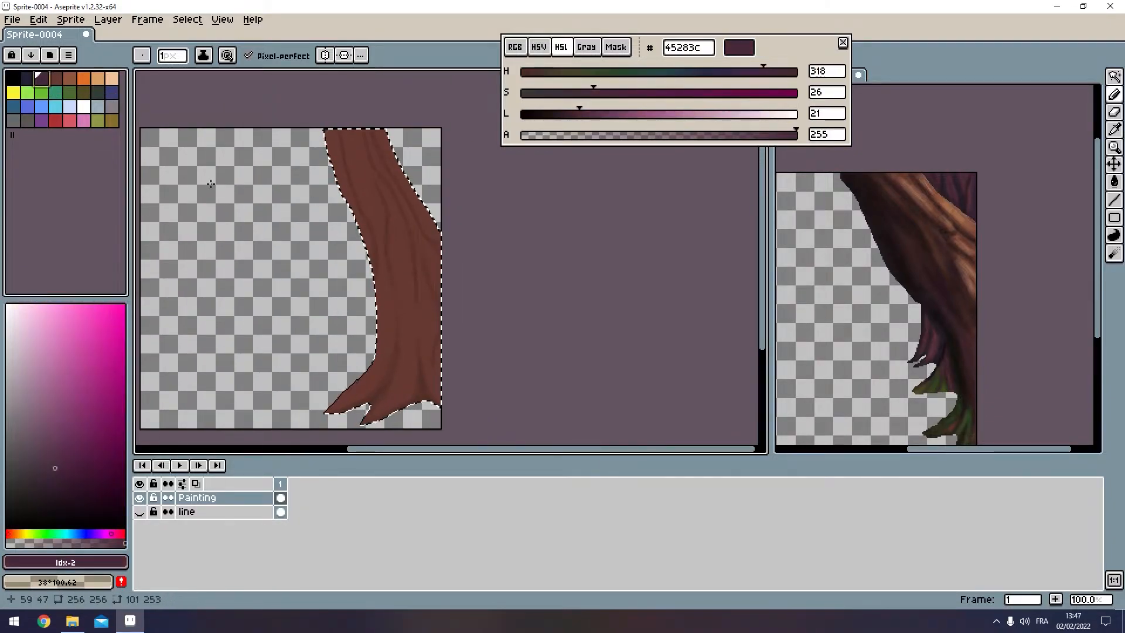
pyautogui.click(56, 78)
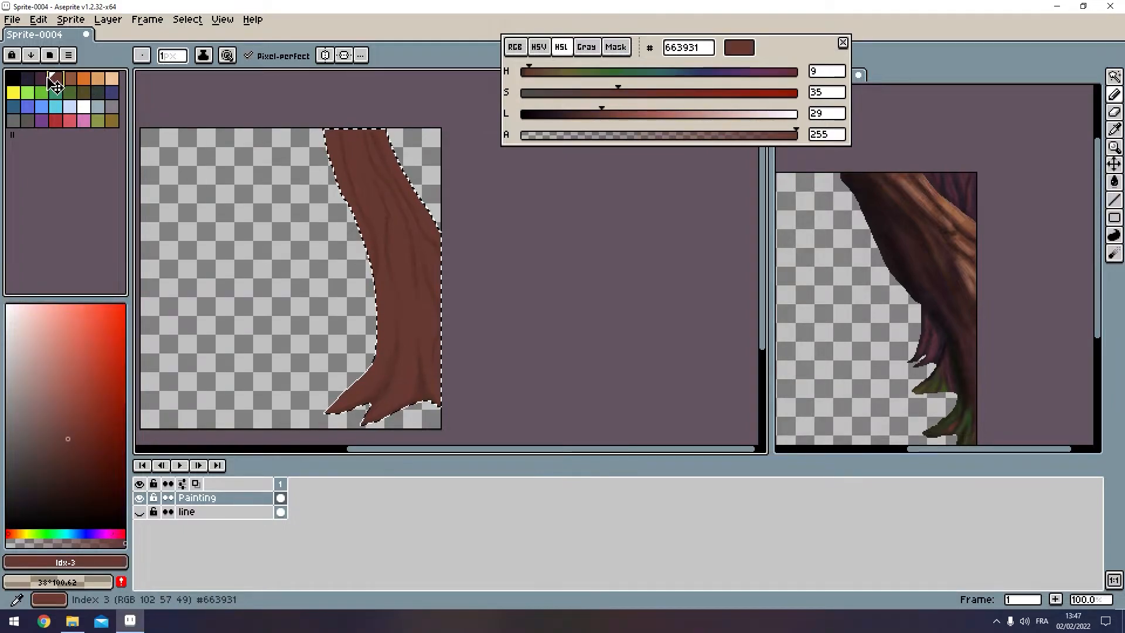
pyautogui.click(45, 82)
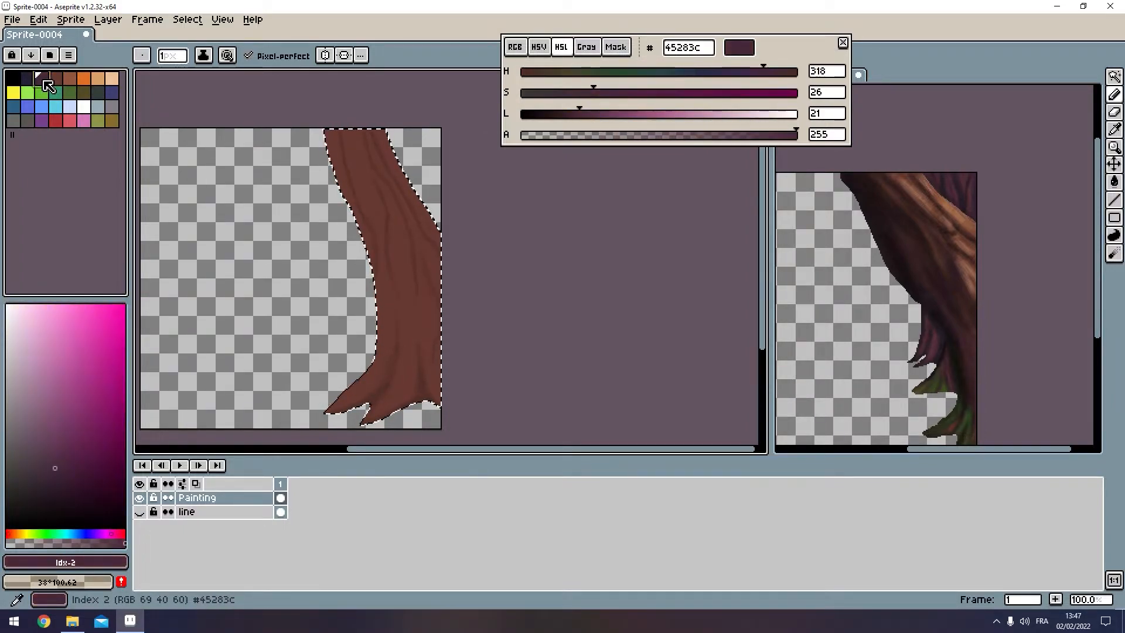
pyautogui.scroll(3, 341, 158)
pyautogui.moveTo(341, 158)
pyautogui.mouseDown()
pyautogui.moveTo(359, 281)
pyautogui.moveTo(414, 269)
pyautogui.mouseUp()
pyautogui.hotkey('ctrl', 'z')
pyautogui.scroll(-3, 371, 228)
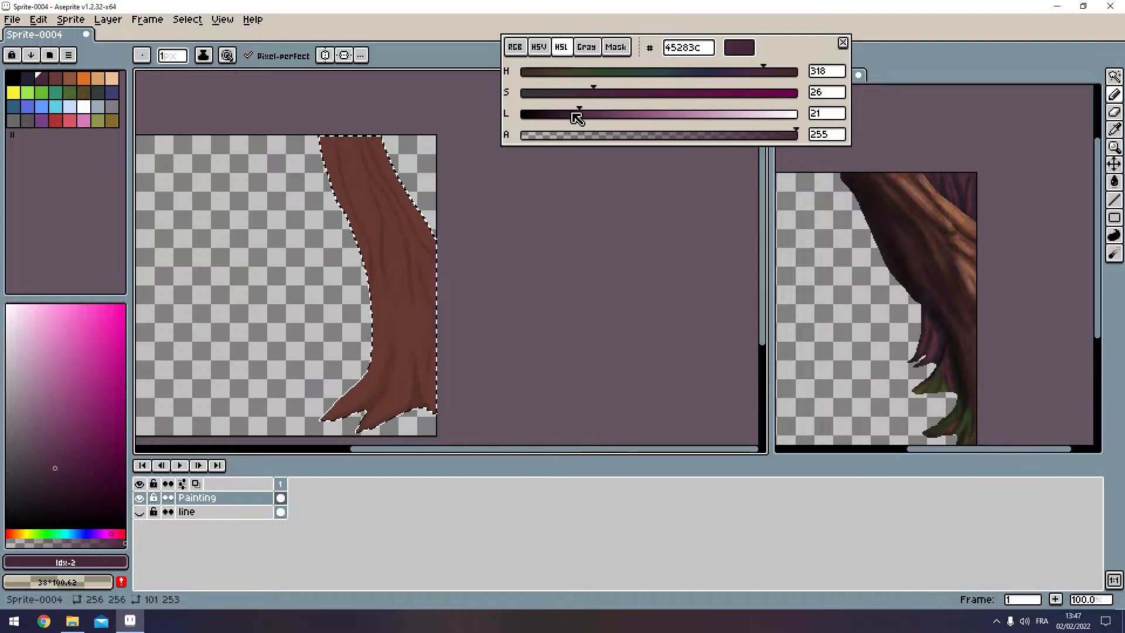
# Step: Set the purple's lightness to 17 and its alpha to 20, and enlarge the brush to 8 px
pyautogui.moveTo(584, 114); pyautogui.dragTo(545, 135)
pyautogui.scroll(3, 371, 208)
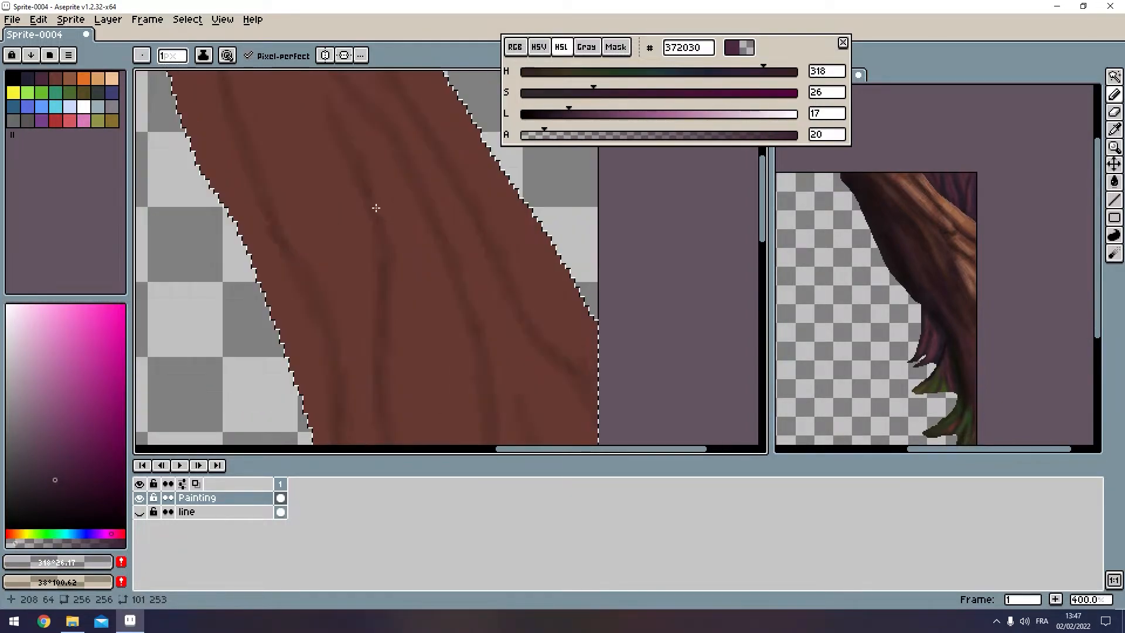
pyautogui.press('+')
pyautogui.press('+')
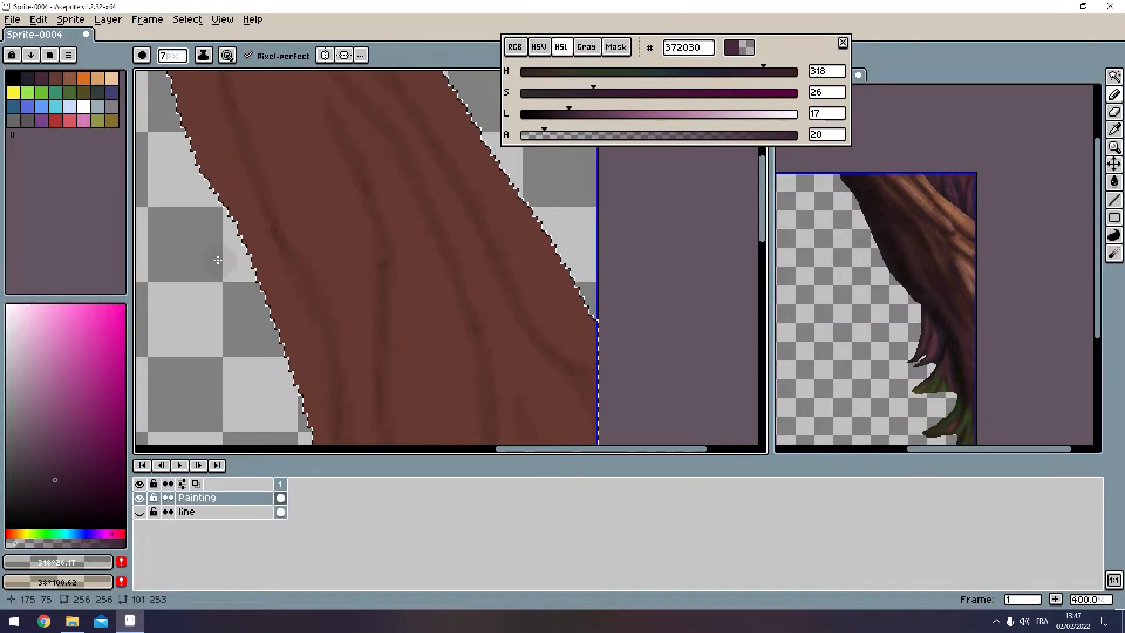
# Step: Check the reference trunk and paint translucent purple shading over the lower trunk and roots
pyautogui.scroll(-2, 298, 258)
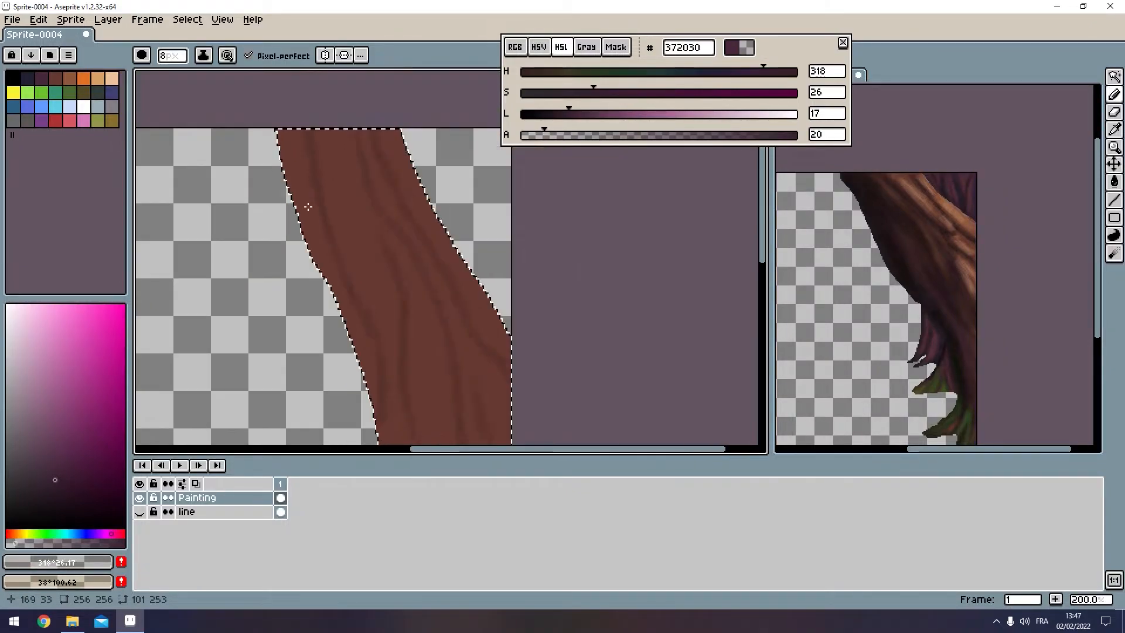
pyautogui.scroll(2, 961, 284)
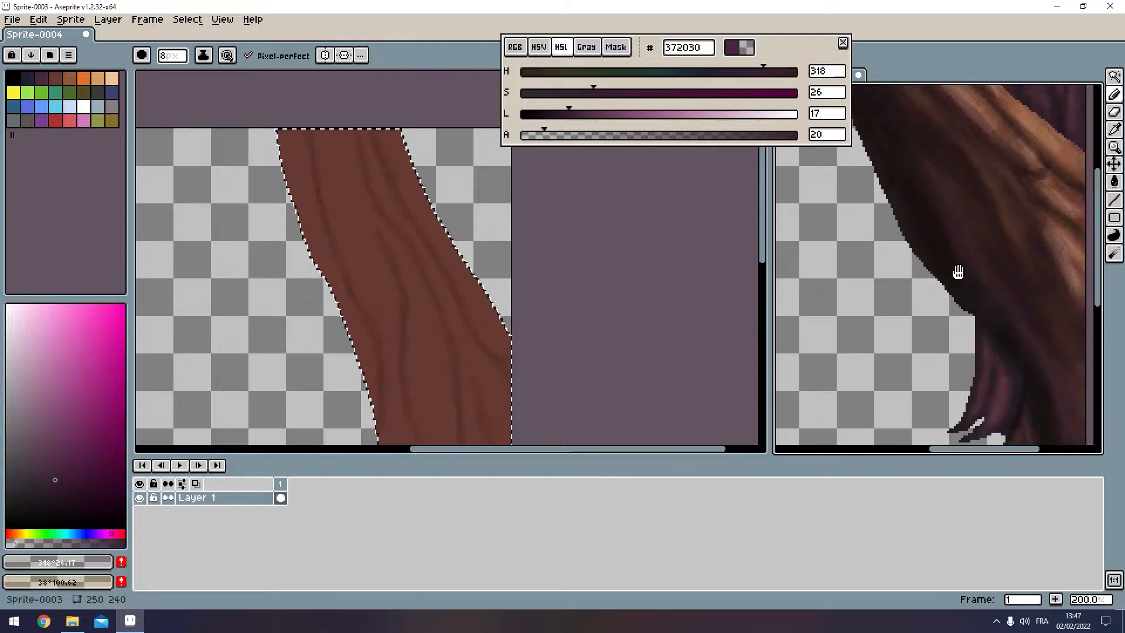
pyautogui.moveTo(988, 307); pyautogui.dragTo(935, 176)
pyautogui.moveTo(406, 287)
pyautogui.mouseDown()
pyautogui.moveTo(424, 221)
pyautogui.moveTo(403, 290)
pyautogui.mouseUp()
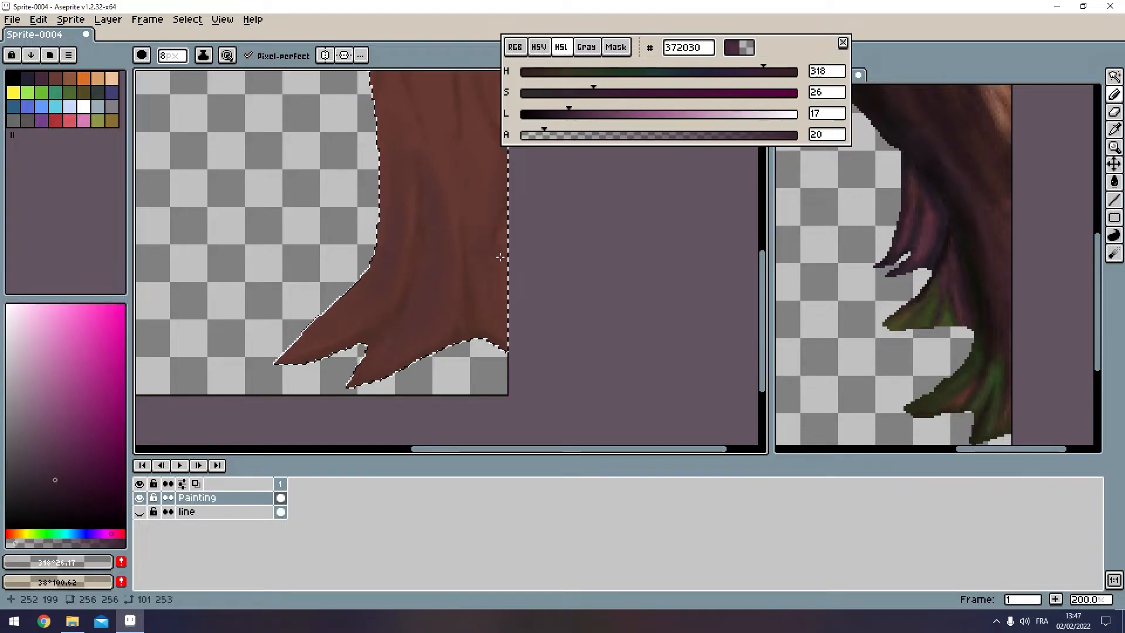
pyautogui.scroll(3, 498, 175)
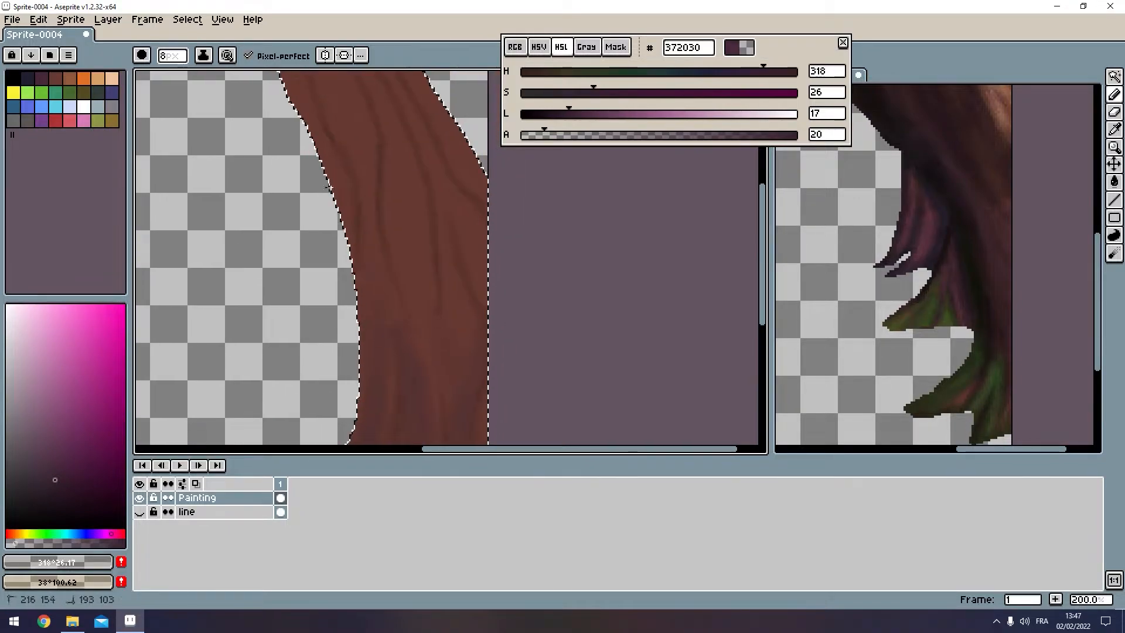
# Step: Compare with the top of the reference trunk and shade the upper trunk between the bark lines in translucent purple
pyautogui.moveTo(970, 202); pyautogui.dragTo(1010, 349)
pyautogui.scroll(-2, 955, 284)
pyautogui.scroll(2, 884, 230)
pyautogui.scroll(3, 406, 296)
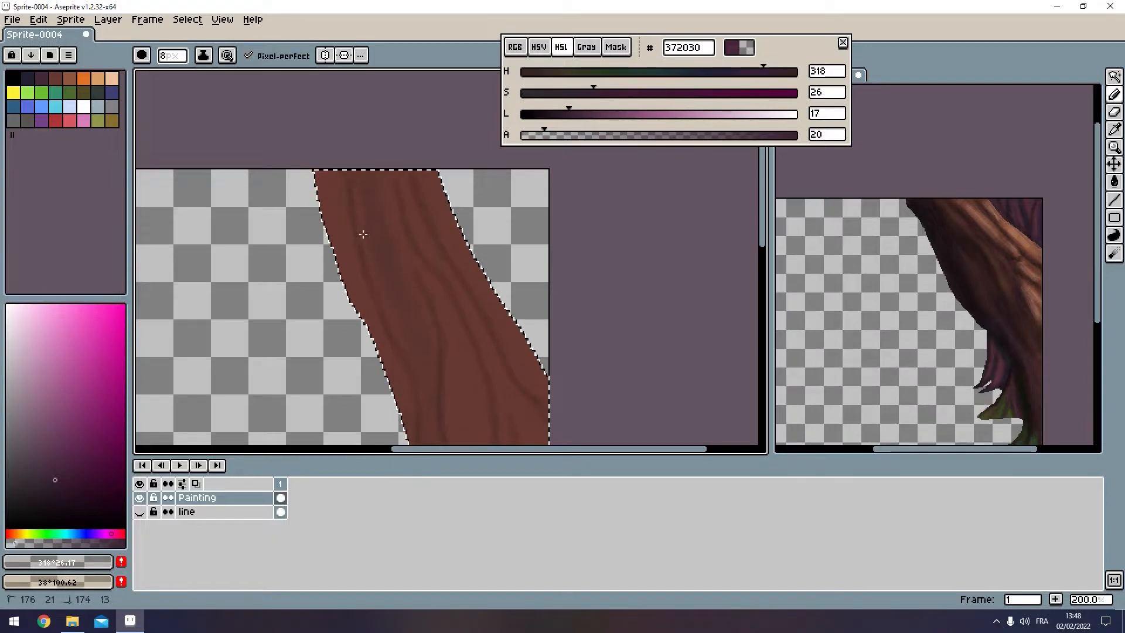
# Step: Shade the trunk's left side with translucent purple, from the upper part down into the left root
pyautogui.moveTo(347, 259)
pyautogui.mouseDown()
pyautogui.moveTo(409, 394)
pyautogui.moveTo(361, 181)
pyautogui.mouseUp()
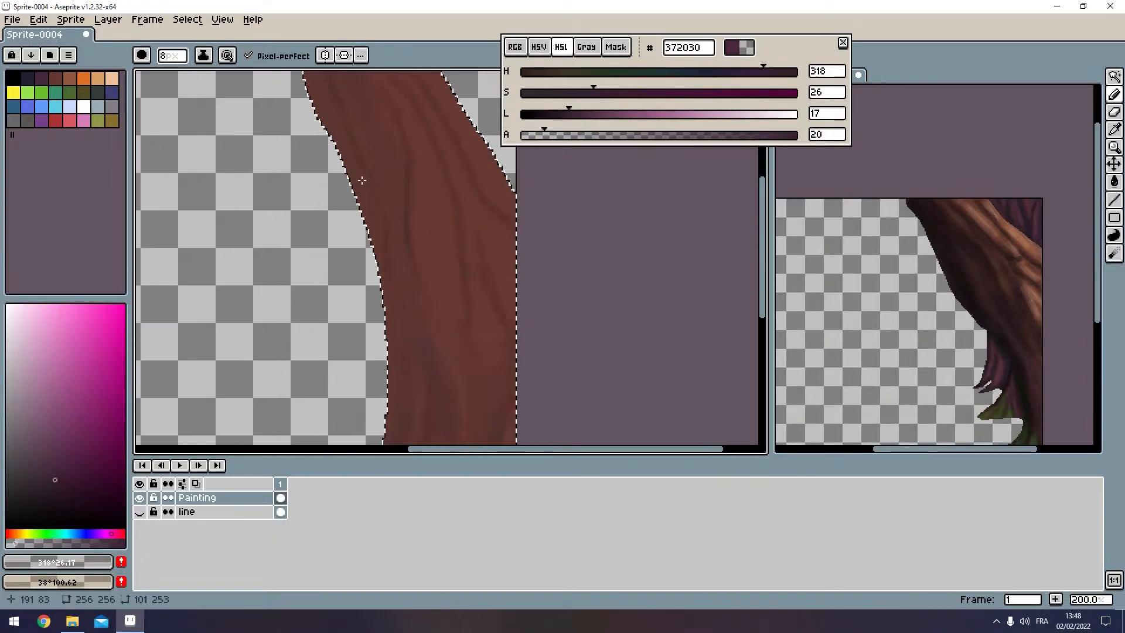
pyautogui.moveTo(381, 266)
pyautogui.mouseDown()
pyautogui.moveTo(400, 385)
pyautogui.moveTo(415, 304)
pyautogui.moveTo(415, 428)
pyautogui.mouseUp()
pyautogui.moveTo(416, 315)
pyautogui.mouseDown()
pyautogui.moveTo(437, 213)
pyautogui.moveTo(443, 256)
pyautogui.moveTo(416, 349)
pyautogui.mouseUp()
pyautogui.moveTo(397, 370)
pyautogui.mouseDown()
pyautogui.moveTo(342, 440)
pyautogui.moveTo(302, 445)
pyautogui.moveTo(326, 414)
pyautogui.mouseUp()
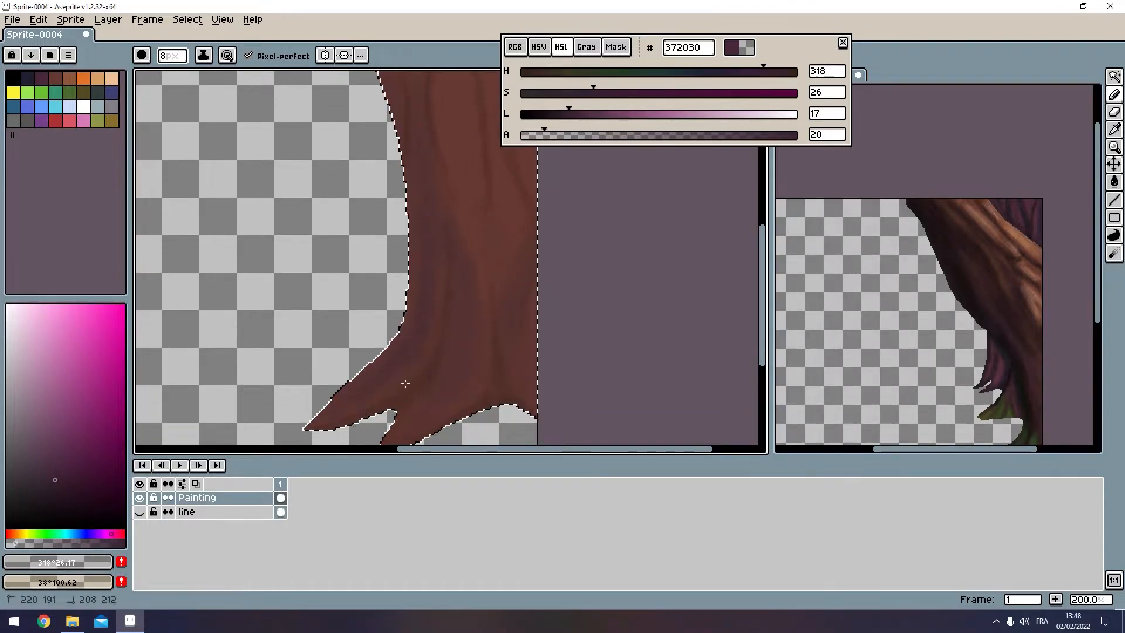
pyautogui.scroll(-3, 421, 359)
pyautogui.scroll(2, 457, 340)
pyautogui.hotkey('ctrl', 's')
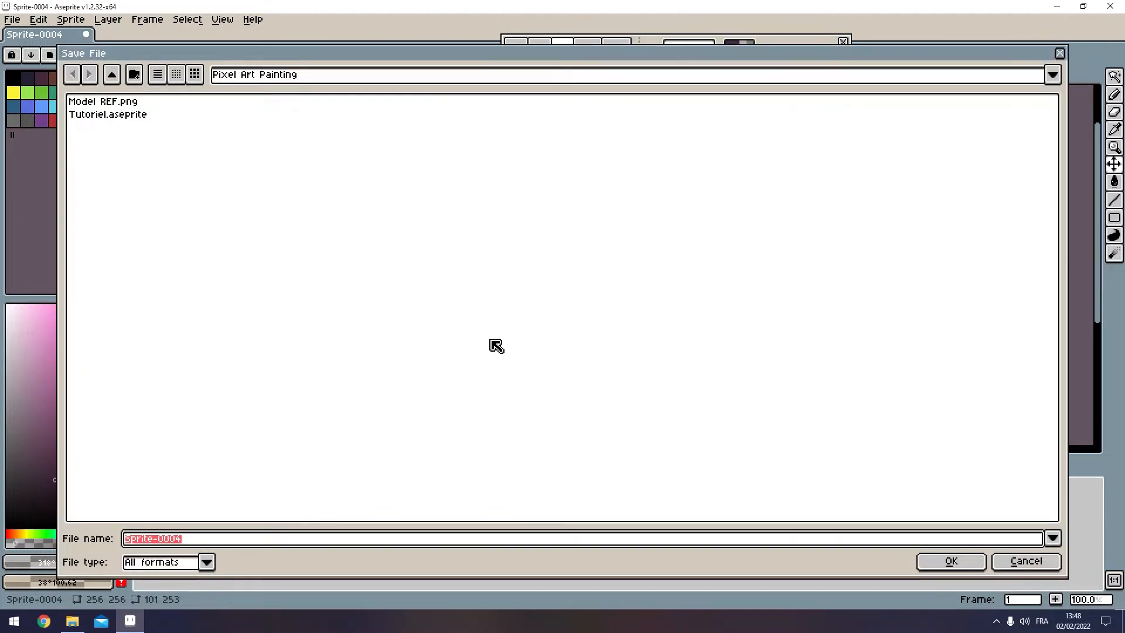
pyautogui.press('Escape')
pyautogui.hotkey('ctrl', 'd')
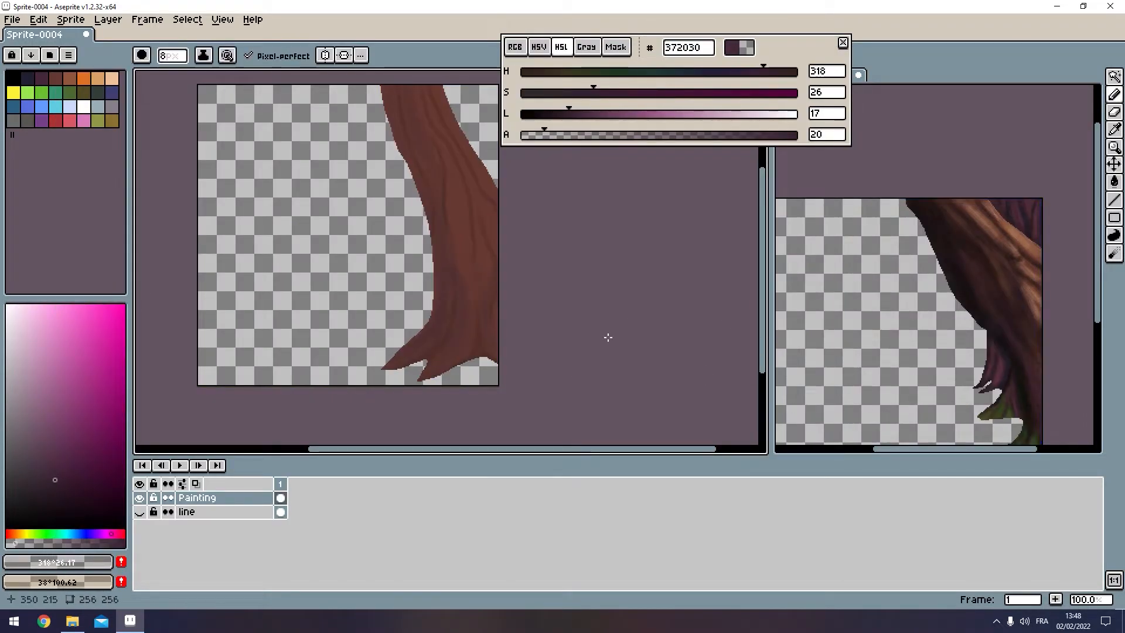
pyautogui.hotkey('ctrl', 'shift', 'd')
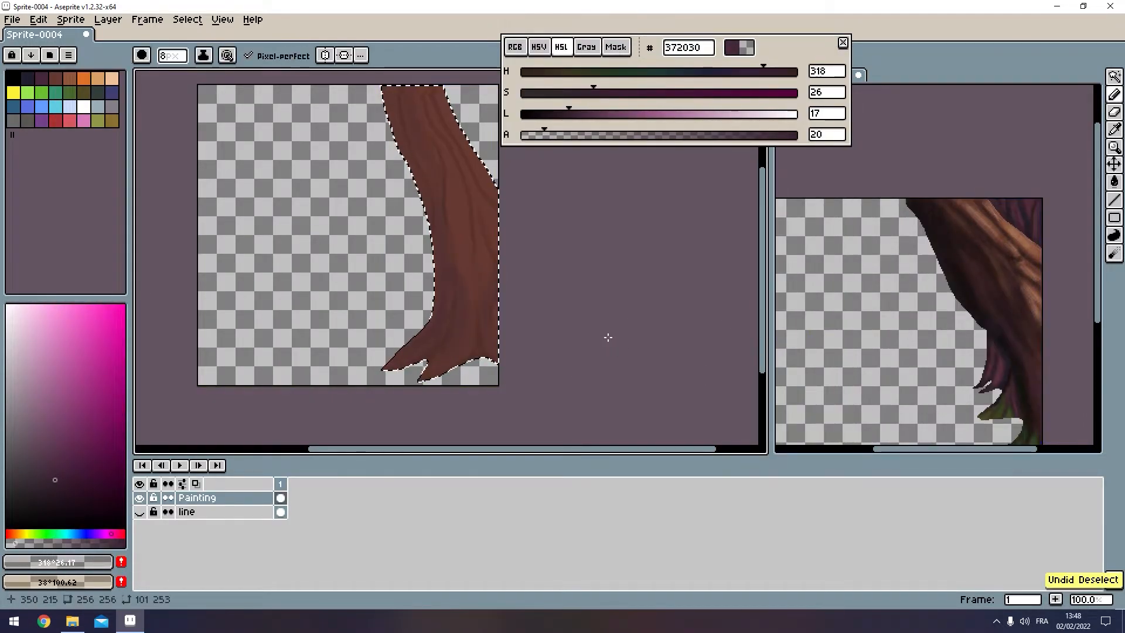
# Step: Lower the colour's lightness to 8 and, with a 4 px brush, darken the left bark line down into the left root
pyautogui.scroll(4, 450, 286)
pyautogui.scroll(-2, 492, 284)
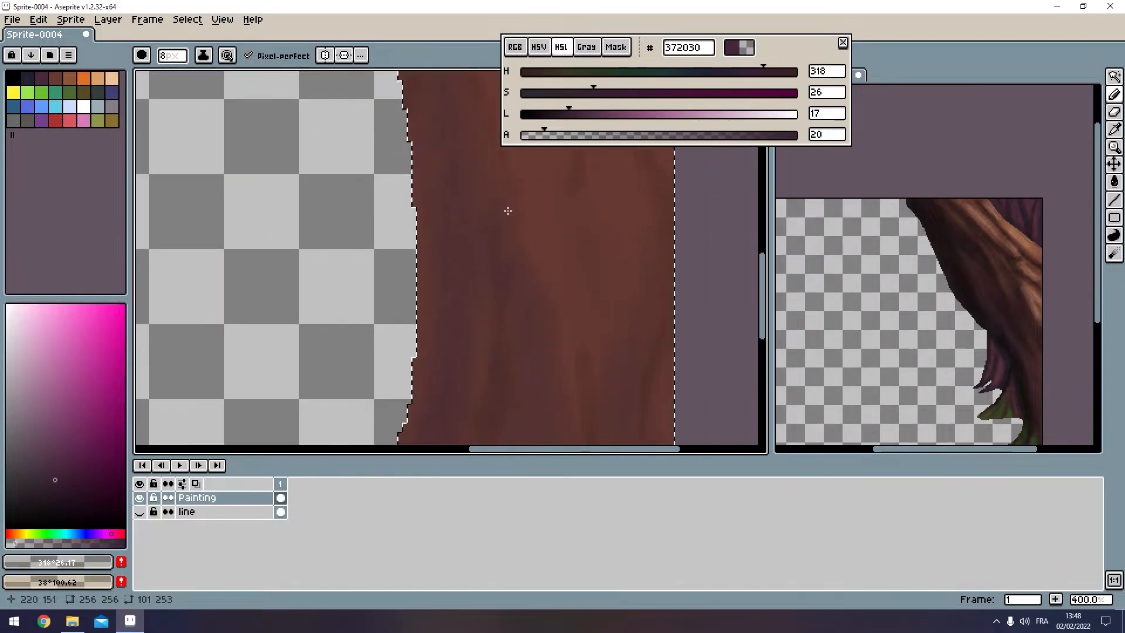
pyautogui.moveTo(573, 114); pyautogui.dragTo(544, 115)
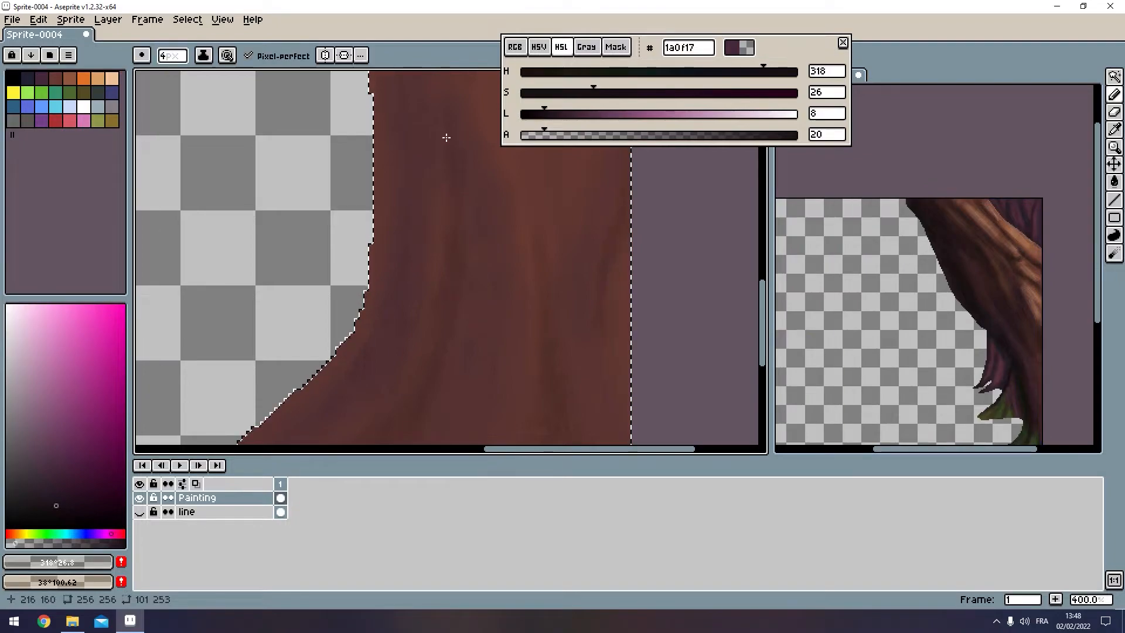
pyautogui.moveTo(437, 110)
pyautogui.mouseDown()
pyautogui.moveTo(422, 199)
pyautogui.moveTo(305, 387)
pyautogui.moveTo(284, 446)
pyautogui.mouseUp()
pyautogui.moveTo(361, 254); pyautogui.dragTo(176, 345)
pyautogui.moveTo(396, 251); pyautogui.dragTo(140, 358)
pyautogui.moveTo(300, 321)
pyautogui.mouseDown()
pyautogui.moveTo(336, 306)
pyautogui.moveTo(434, 194)
pyautogui.mouseUp()
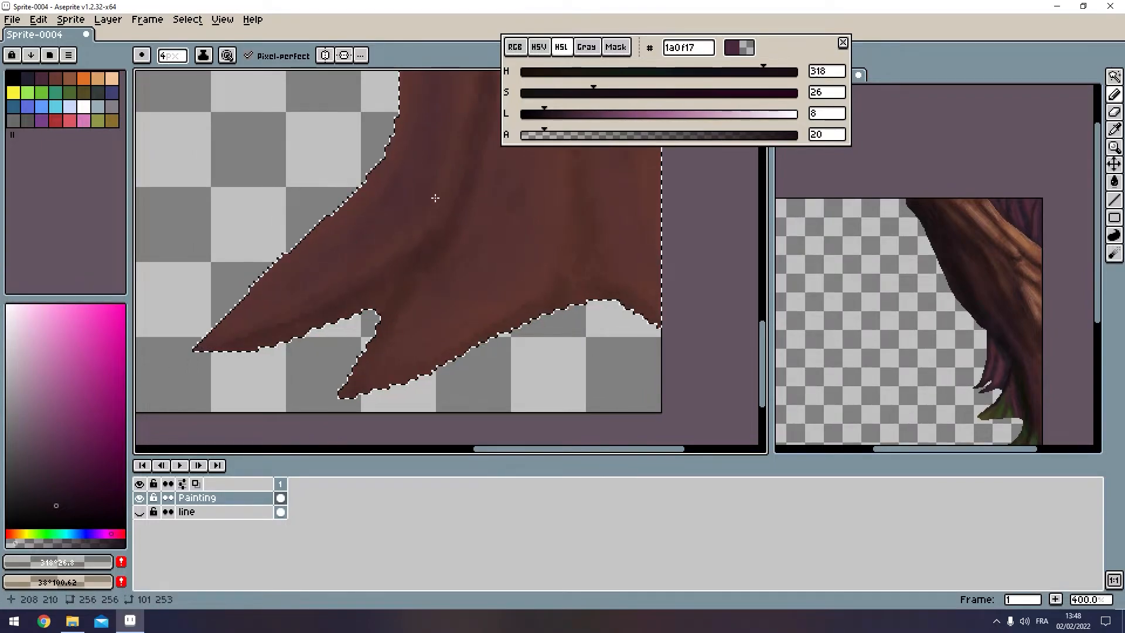
# Step: Undo the last stroke, reduce the brush to 3 px and darken the crease leading into the fork between the two roots
pyautogui.hotkey('ctrl', 'z')
pyautogui.press('-')
pyautogui.moveTo(407, 277)
pyautogui.mouseDown()
pyautogui.moveTo(339, 325)
pyautogui.moveTo(380, 366)
pyautogui.mouseUp()
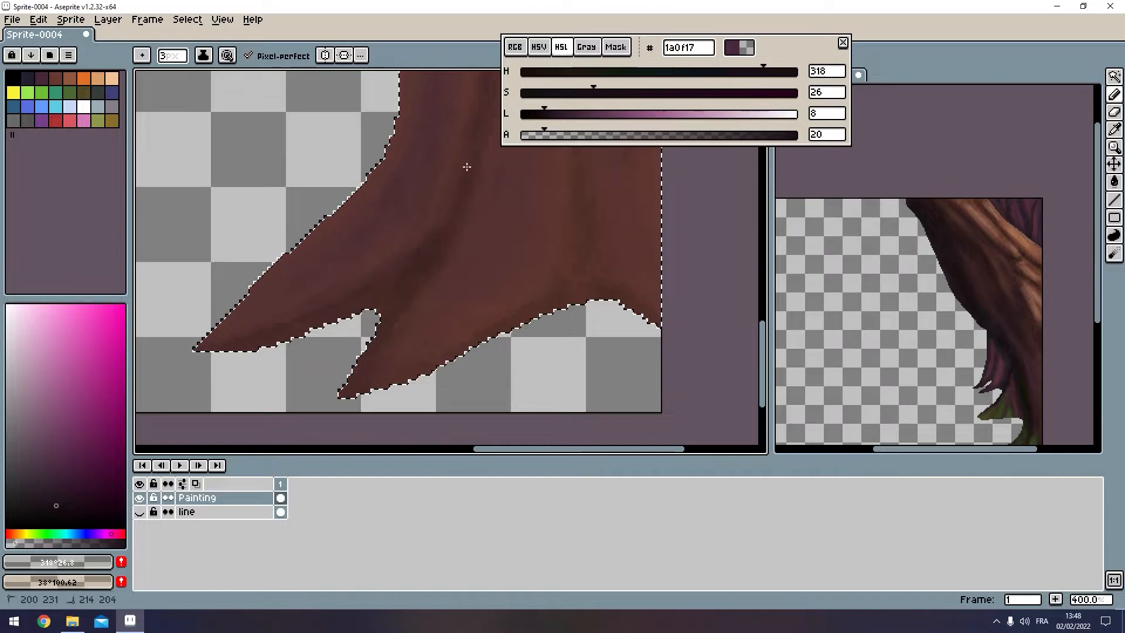
pyautogui.moveTo(465, 169); pyautogui.dragTo(387, 354)
pyautogui.moveTo(408, 193); pyautogui.dragTo(409, 110)
# Step: Darken the left edge of the lower trunk and the upper edge of the left root with a 6 px brush
pyautogui.scroll(3, 384, 216)
pyautogui.moveTo(337, 130); pyautogui.dragTo(324, 256)
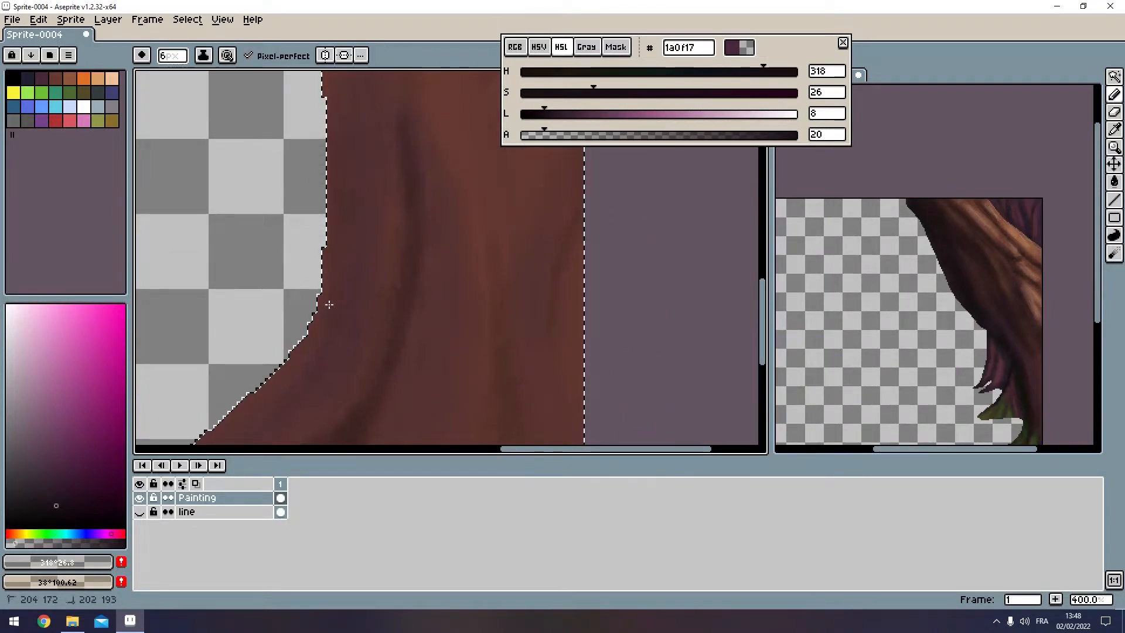
pyautogui.moveTo(215, 438); pyautogui.dragTo(334, 322)
pyautogui.moveTo(257, 396)
pyautogui.mouseDown()
pyautogui.moveTo(418, 248)
pyautogui.moveTo(456, 179)
pyautogui.mouseUp()
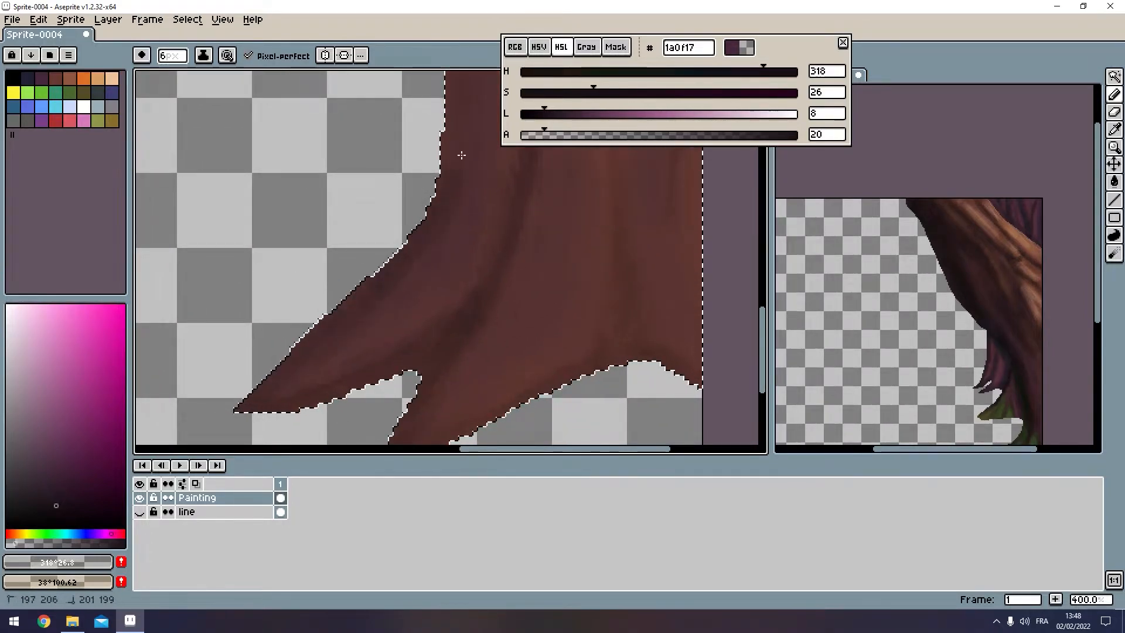
# Step: Darken the bark crease at the right of the trunk's base, down to the notch in the bottom edge
pyautogui.scroll(-2, 454, 170)
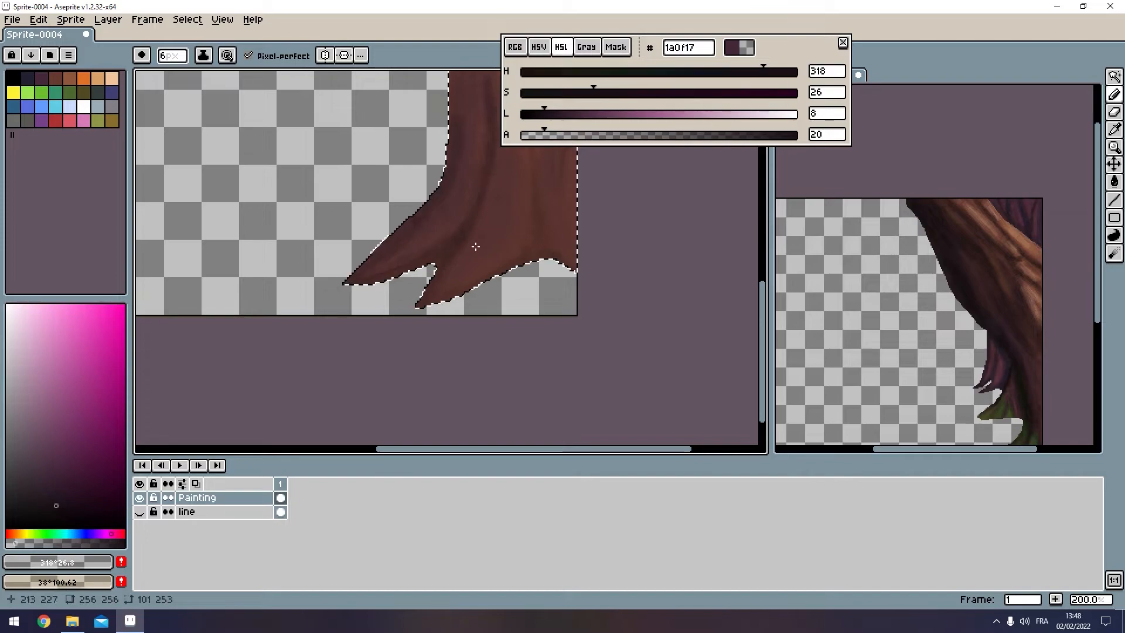
pyautogui.scroll(1, 475, 248)
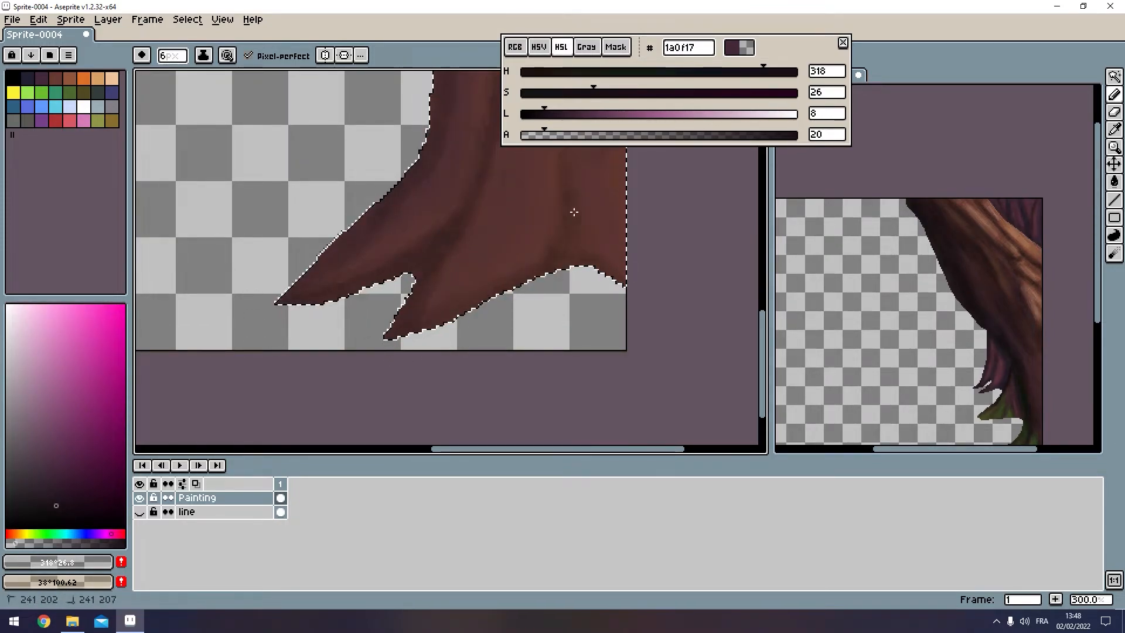
pyautogui.moveTo(593, 237); pyautogui.dragTo(518, 335)
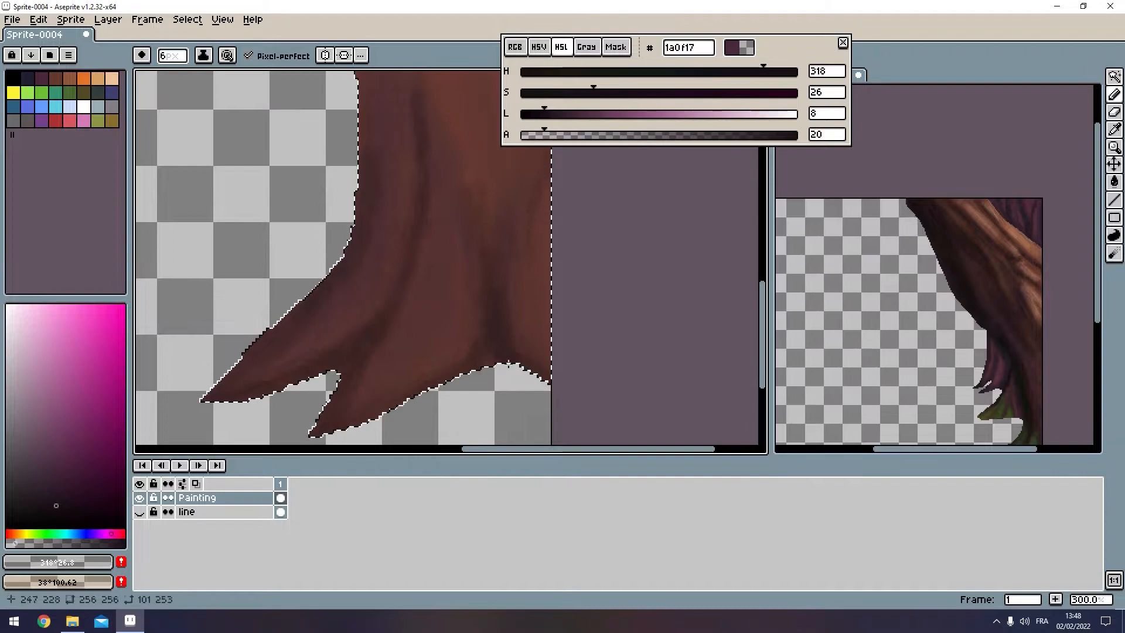
pyautogui.scroll(-3, 402, 352)
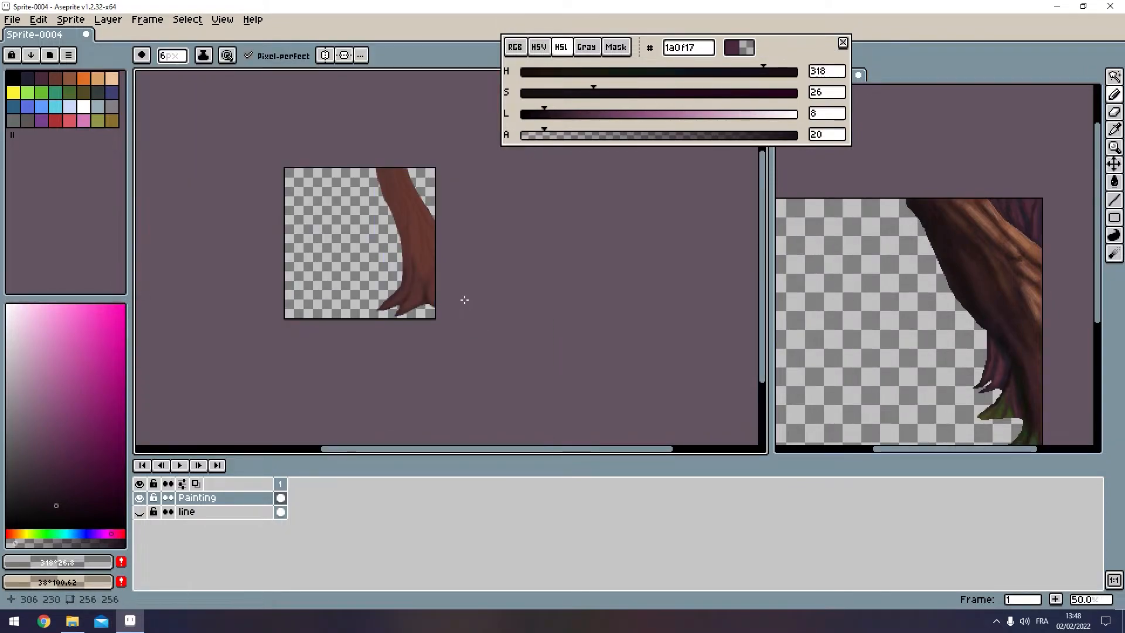
pyautogui.scroll(1, 465, 303)
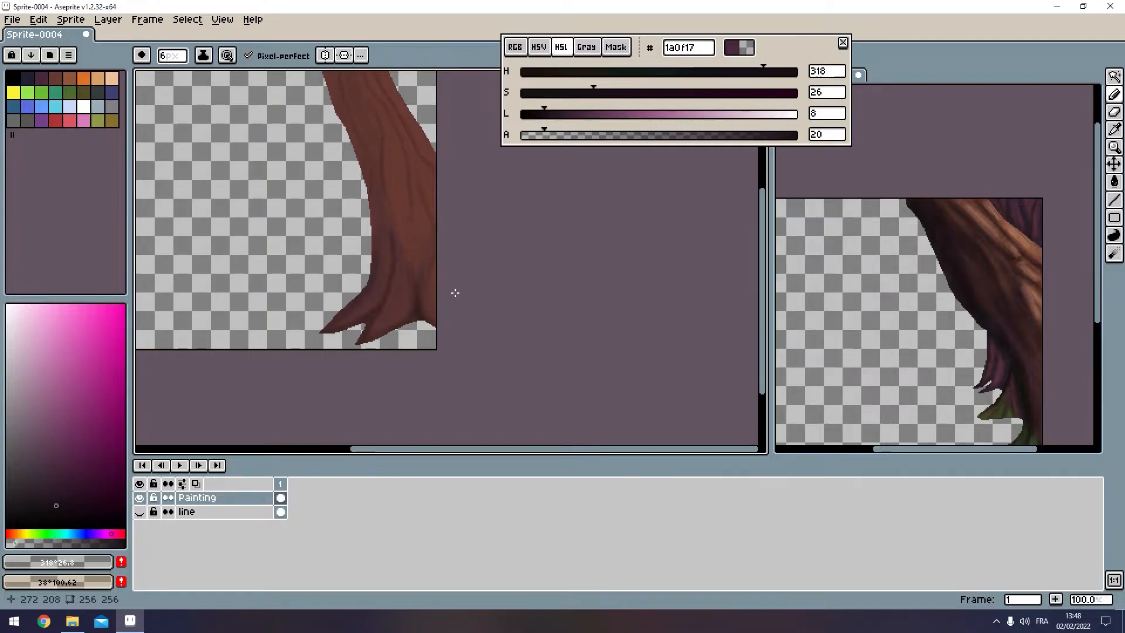
pyautogui.scroll(2, 455, 293)
pyautogui.scroll(-1, 389, 308)
pyautogui.scroll(2, 394, 316)
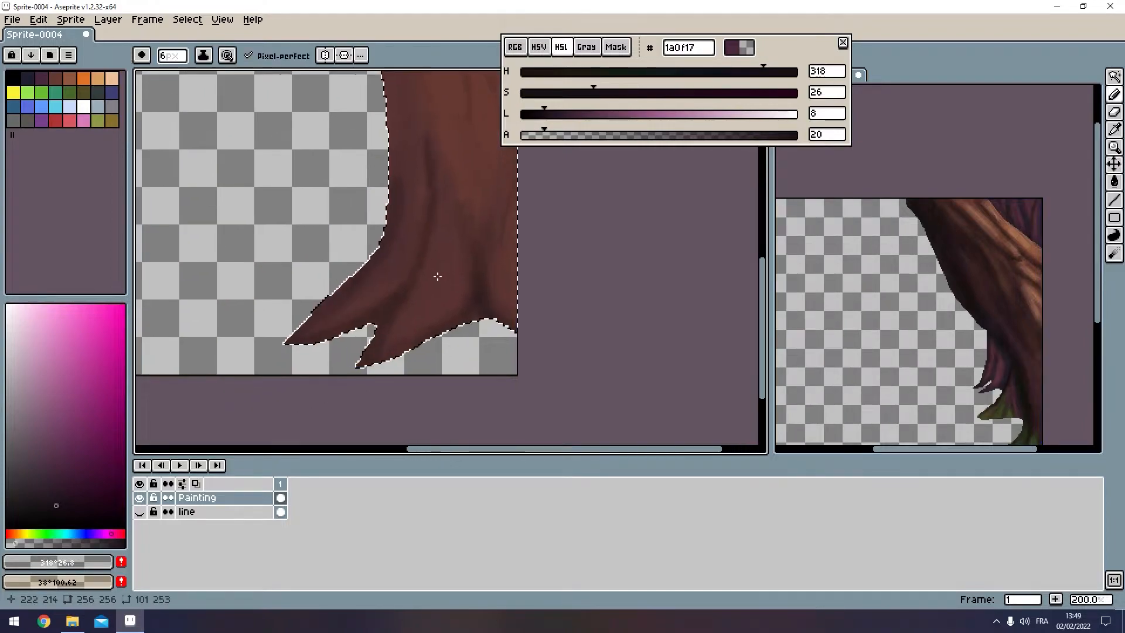
# Step: Switch to the dark navy swatch with lightness 11 and alpha 25, and darken the crease between the two roots with a 4 px brush
pyautogui.scroll(-1, 449, 223)
pyautogui.click(539, 113)
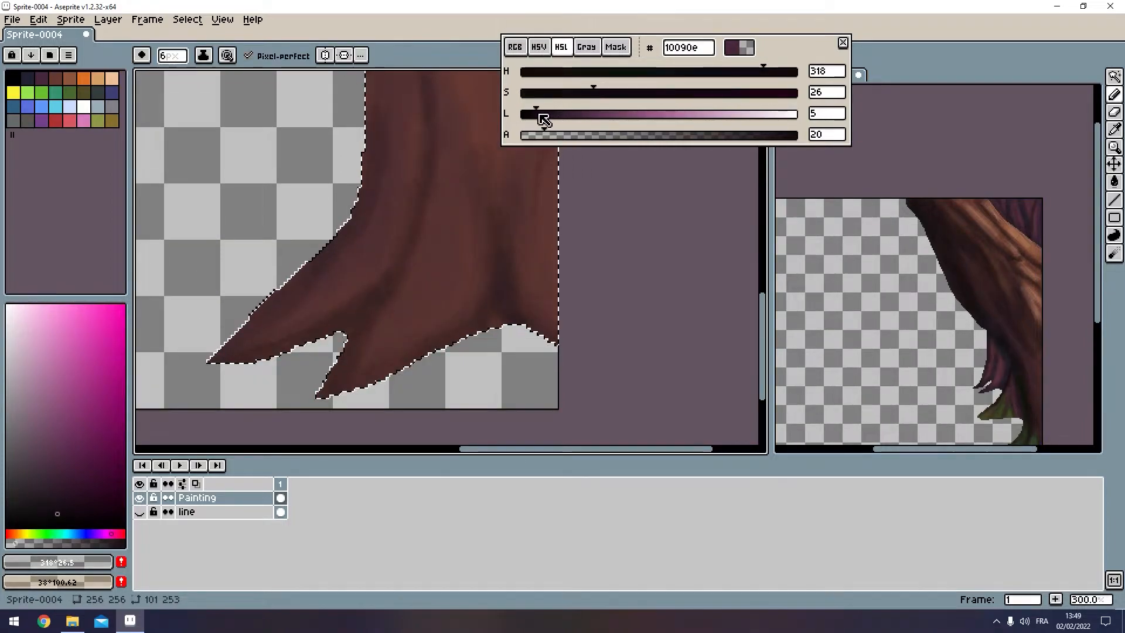
pyautogui.click(27, 79)
pyautogui.click(559, 113)
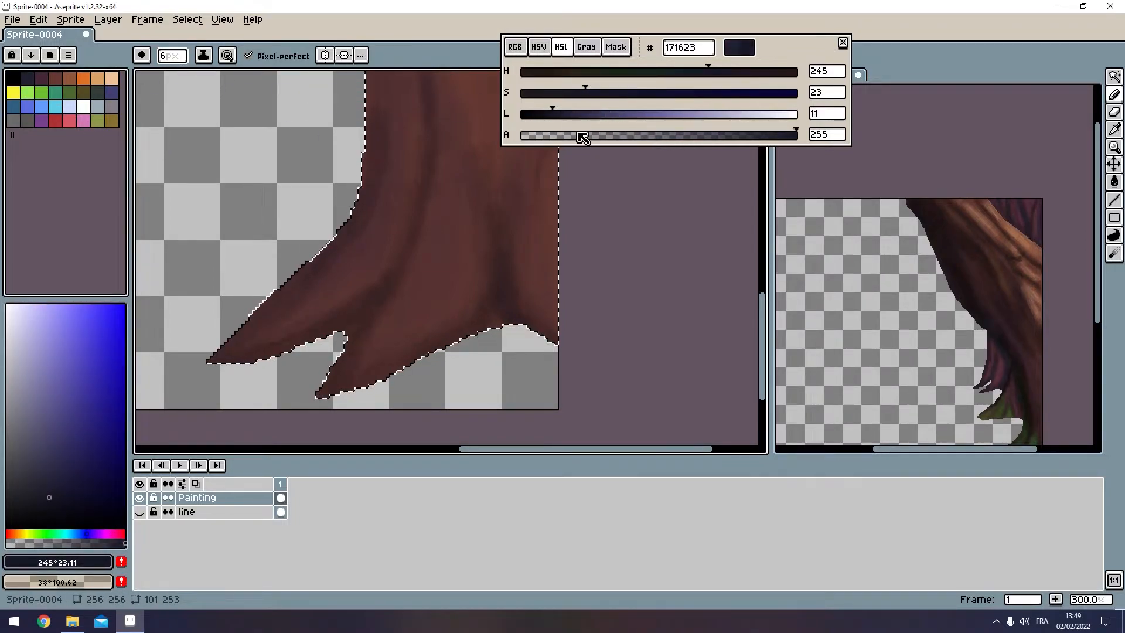
pyautogui.moveTo(579, 135); pyautogui.dragTo(551, 136)
pyautogui.press('-')
pyautogui.press('-')
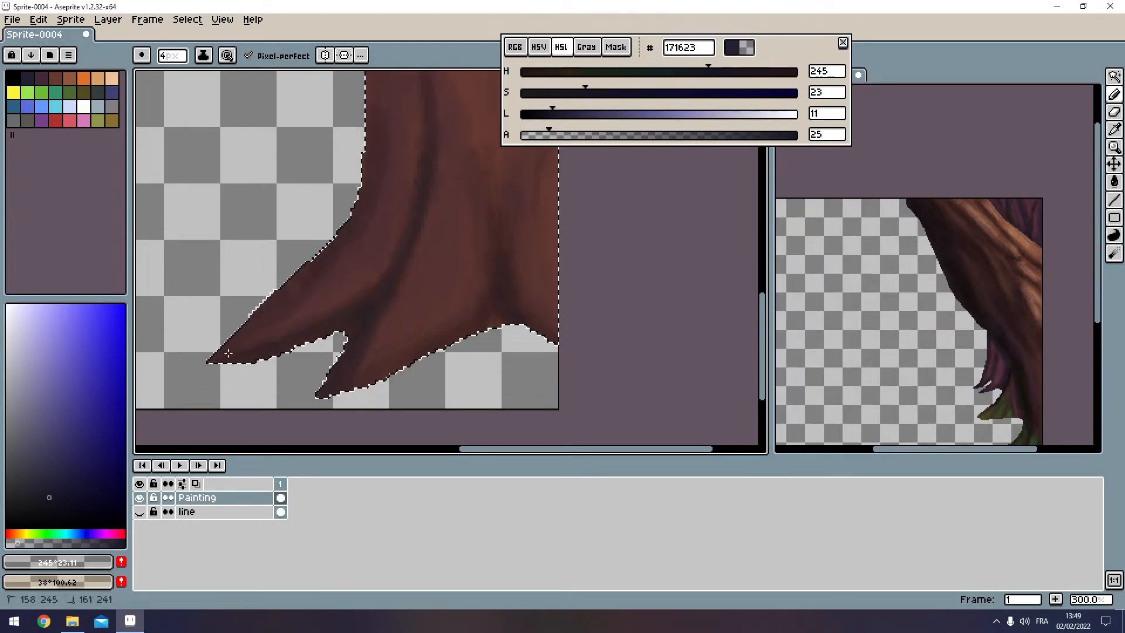
# Step: With a 6 px brush, darken the left edge of the lower trunk and the crease spreading above the notch in the base
pyautogui.press('+')
pyautogui.press('+')
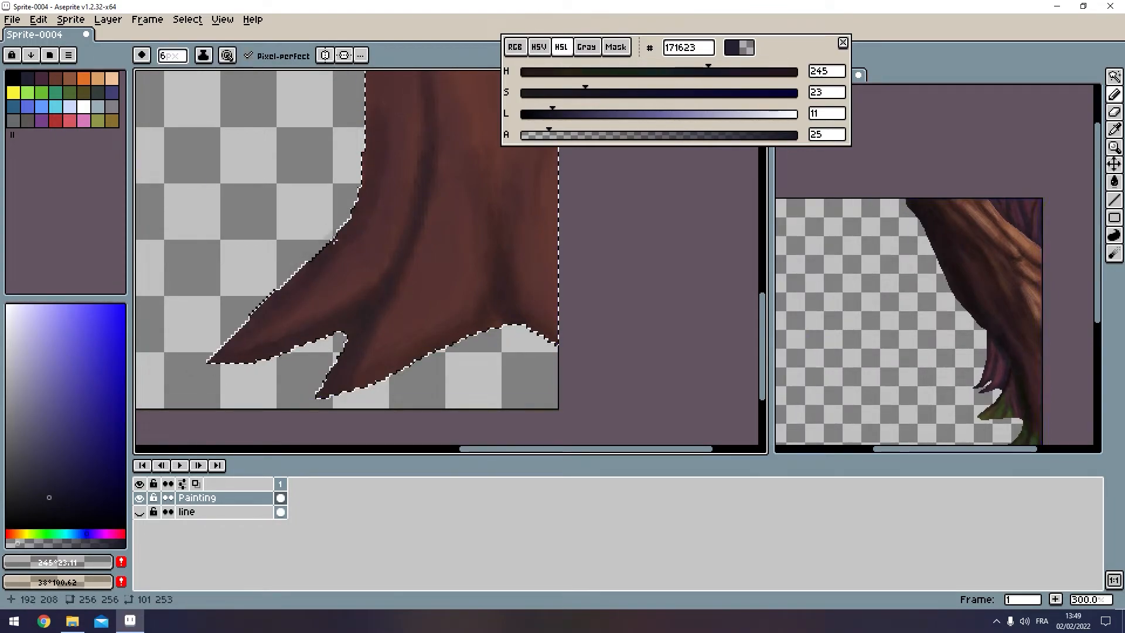
pyautogui.moveTo(365, 217); pyautogui.dragTo(273, 337)
pyautogui.moveTo(290, 108); pyautogui.dragTo(298, 253)
pyautogui.moveTo(278, 112); pyautogui.dragTo(275, 229)
pyautogui.moveTo(339, 167)
pyautogui.mouseDown()
pyautogui.moveTo(353, 242)
pyautogui.moveTo(339, 254)
pyautogui.moveTo(337, 293)
pyautogui.mouseUp()
pyautogui.moveTo(348, 185)
pyautogui.mouseDown()
pyautogui.moveTo(346, 298)
pyautogui.moveTo(366, 169)
pyautogui.moveTo(397, 265)
pyautogui.mouseUp()
pyautogui.moveTo(396, 193); pyautogui.dragTo(392, 276)
pyautogui.moveTo(392, 235)
pyautogui.mouseDown()
pyautogui.moveTo(354, 303)
pyautogui.moveTo(336, 302)
pyautogui.mouseUp()
pyautogui.moveTo(385, 272)
pyautogui.mouseDown()
pyautogui.moveTo(316, 314)
pyautogui.moveTo(345, 299)
pyautogui.mouseUp()
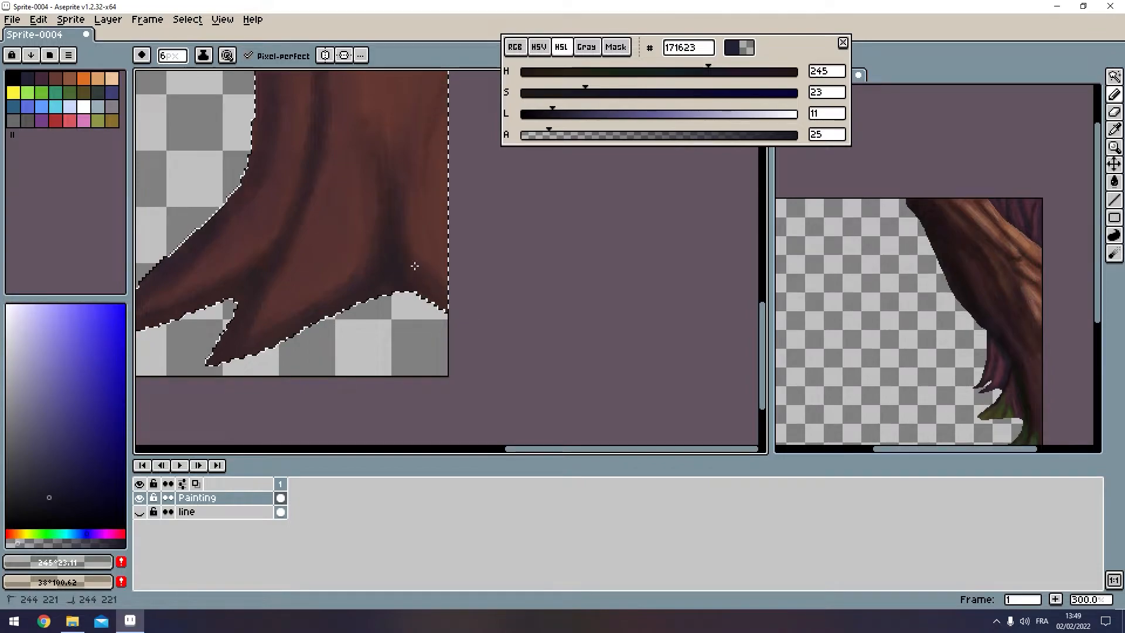
# Step: Deselect to examine the shading of the roots against the whole trunk, and restore the selection
pyautogui.scroll(-2, 439, 250)
pyautogui.scroll(-2, 439, 250)
pyautogui.scroll(2, 477, 227)
pyautogui.hotkey('ctrl', 'd')
pyautogui.scroll(-1, 445, 246)
pyautogui.scroll(1, 468, 250)
pyautogui.hotkey('ctrl', 'z')
pyautogui.scroll(2, 422, 296)
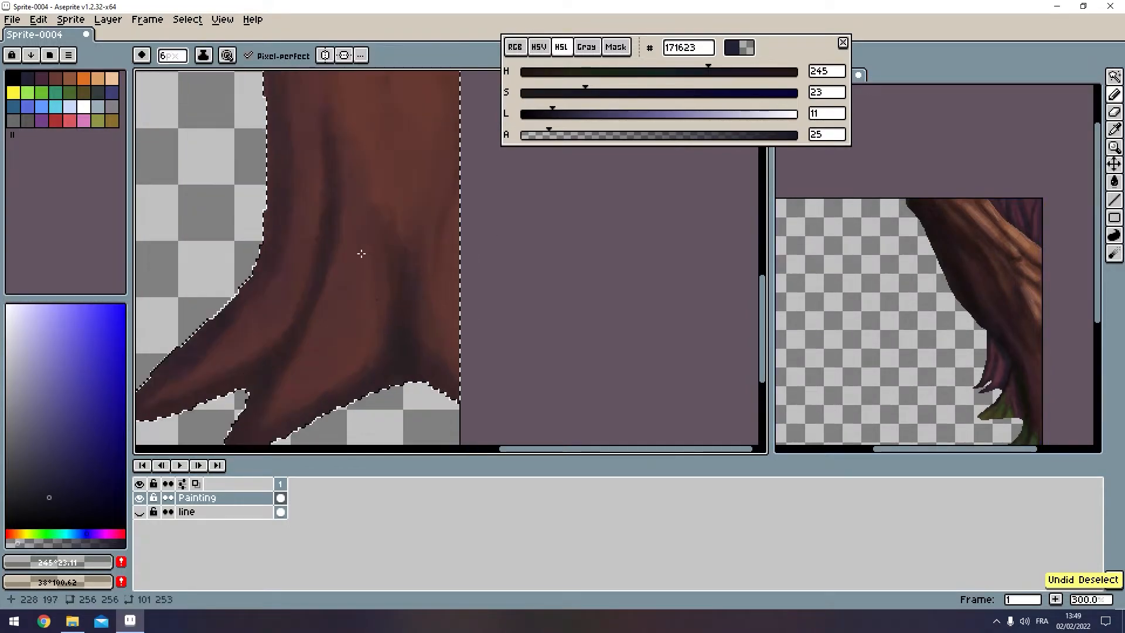
# Step: Choose brown #8f563b at alpha 12 with a 6 px brush and lighten the wood between the two creases at the trunk's base
pyautogui.click(399, 151)
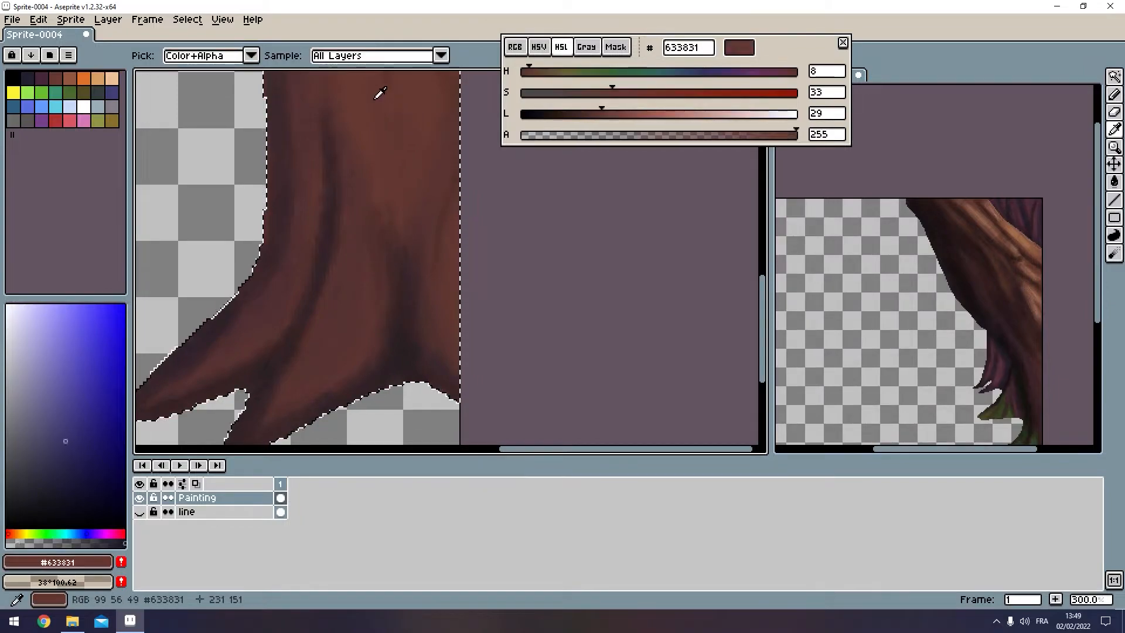
pyautogui.click(69, 78)
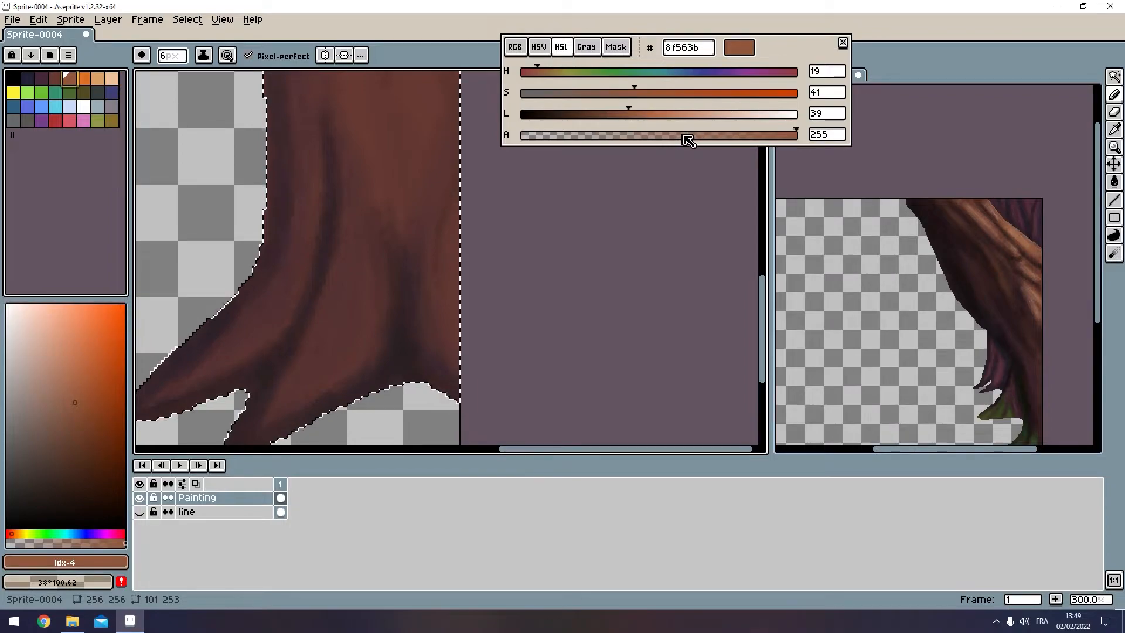
pyautogui.moveTo(684, 136); pyautogui.dragTo(532, 142)
pyautogui.press('+')
pyautogui.press('+')
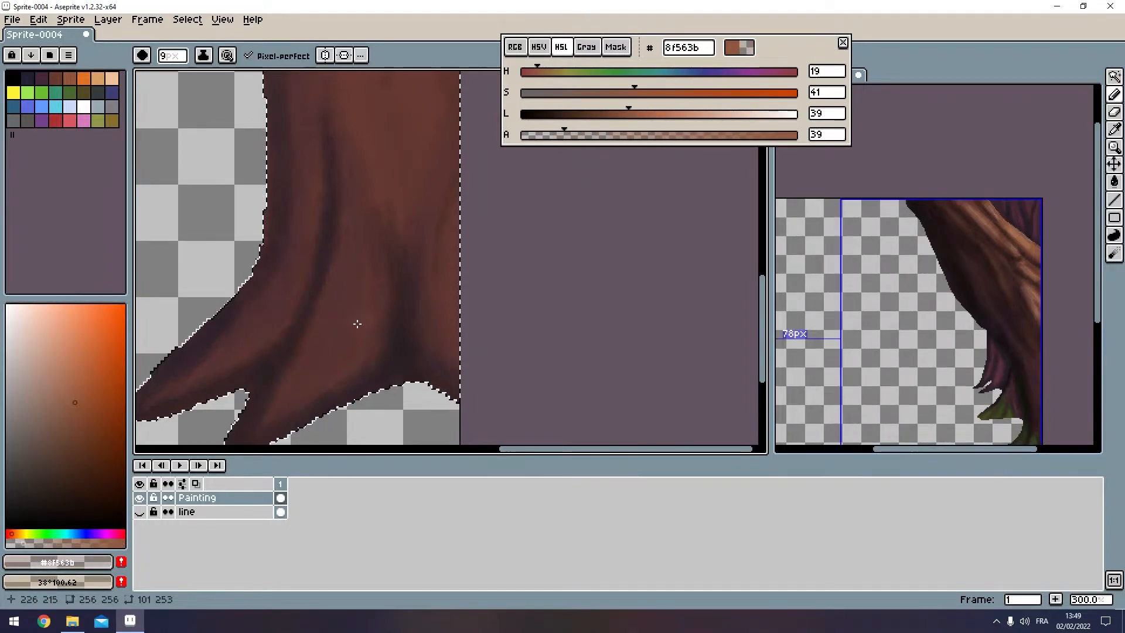
pyautogui.press('-')
pyautogui.click(535, 135)
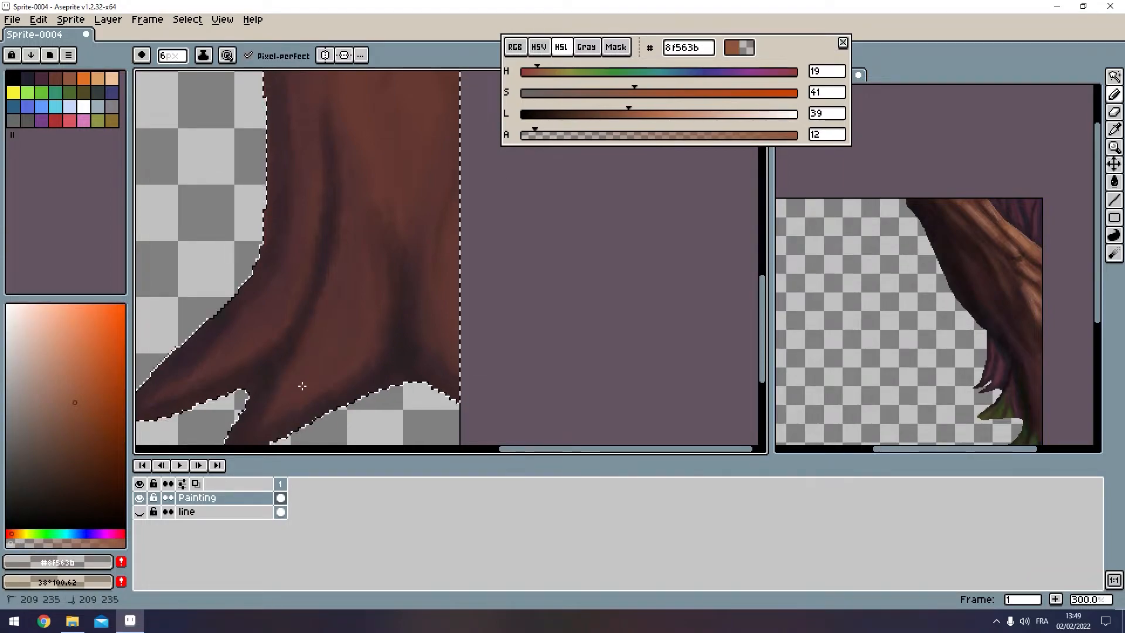
# Step: Raise the brown's lightness to 48 and brush highlights along the left root and the ridges of the lower trunk
pyautogui.click(653, 113)
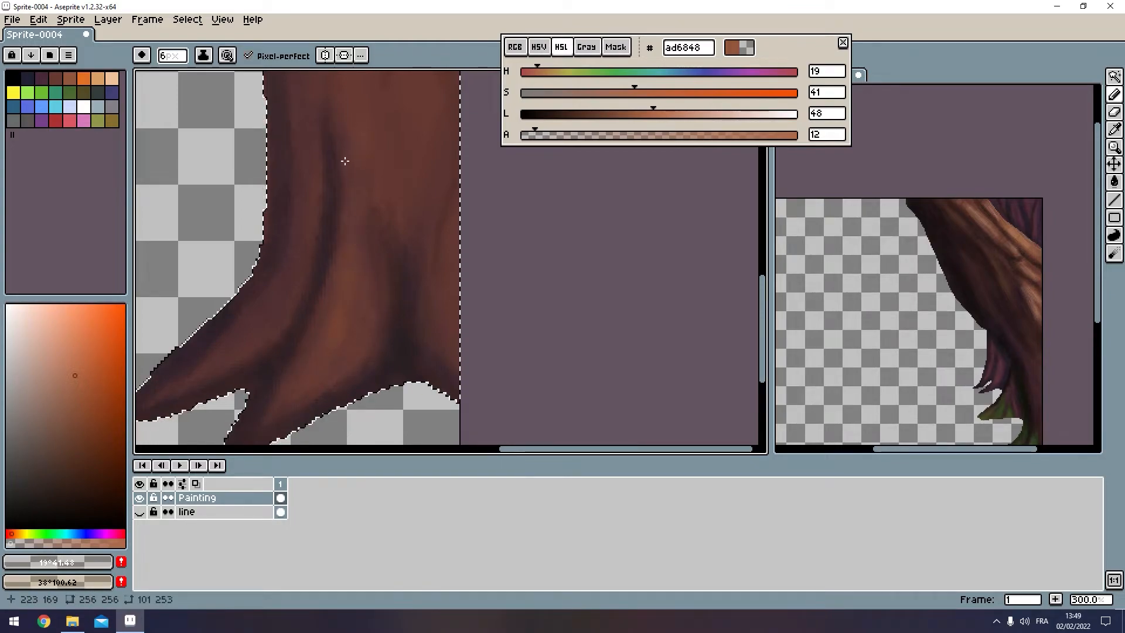
pyautogui.moveTo(336, 252); pyautogui.dragTo(354, 289)
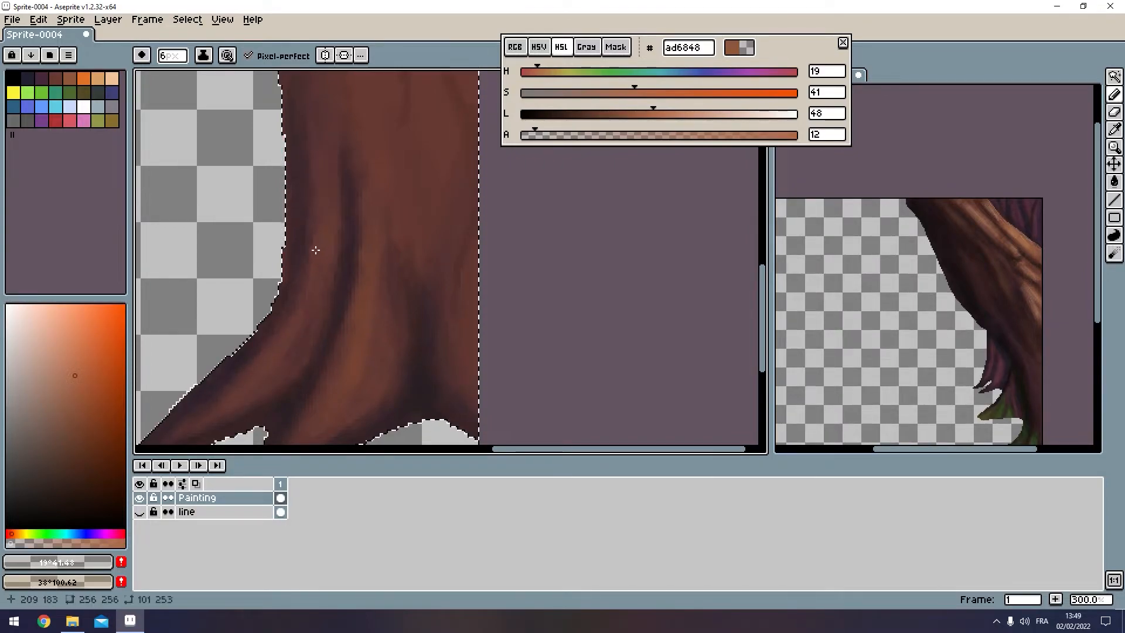
pyautogui.moveTo(455, 269)
pyautogui.mouseDown()
pyautogui.moveTo(425, 204)
pyautogui.moveTo(446, 241)
pyautogui.mouseUp()
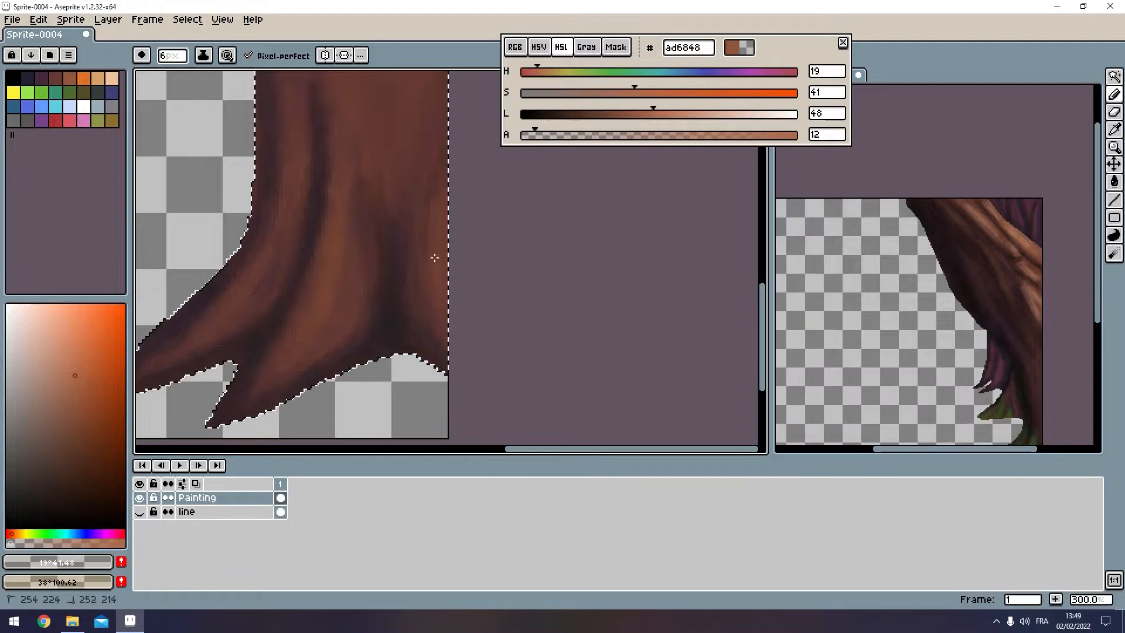
# Step: Examine the highlights on the whole trunk with the selection removed, and bring the selection back
pyautogui.scroll(-2, 434, 204)
pyautogui.hotkey('ctrl', 'd')
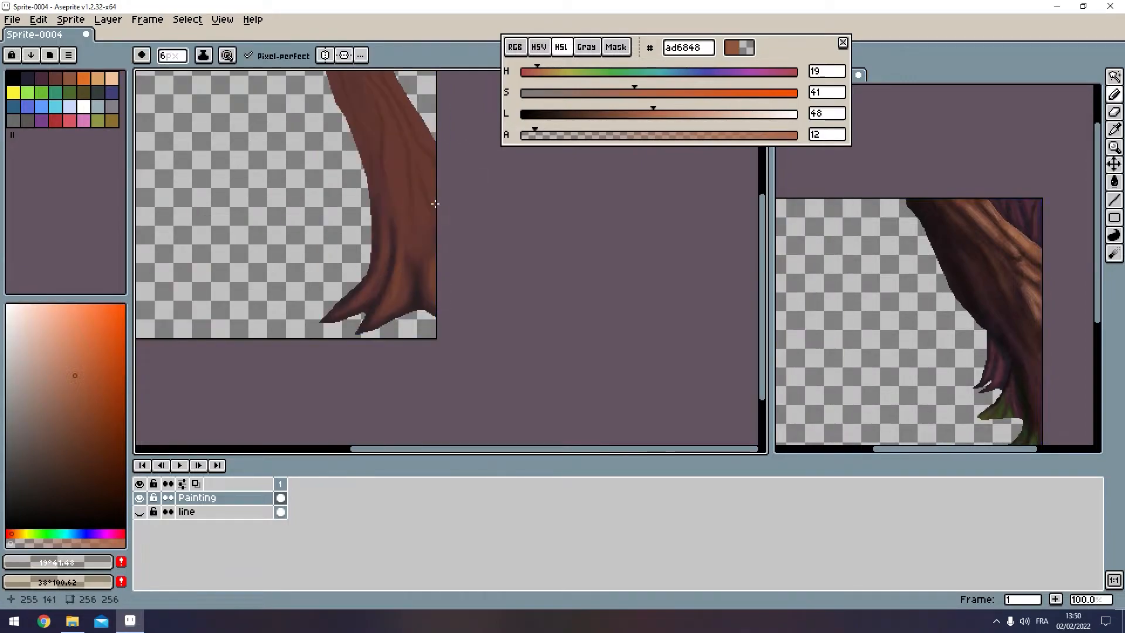
pyautogui.moveTo(297, 176); pyautogui.dragTo(296, 234)
pyautogui.scroll(-2, 296, 230)
pyautogui.scroll(1, 310, 214)
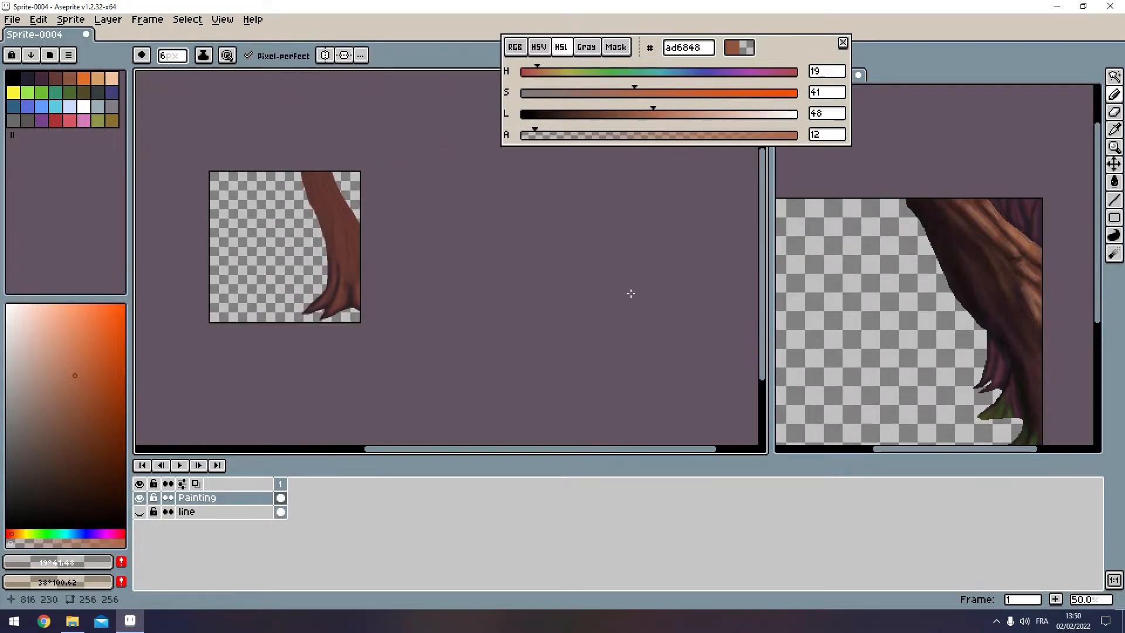
pyautogui.scroll(2, 318, 240)
pyautogui.hotkey('ctrl', 'z')
pyautogui.moveTo(383, 252); pyautogui.dragTo(381, 171)
pyautogui.scroll(-1, 382, 171)
pyautogui.moveTo(410, 105); pyautogui.dragTo(424, 205)
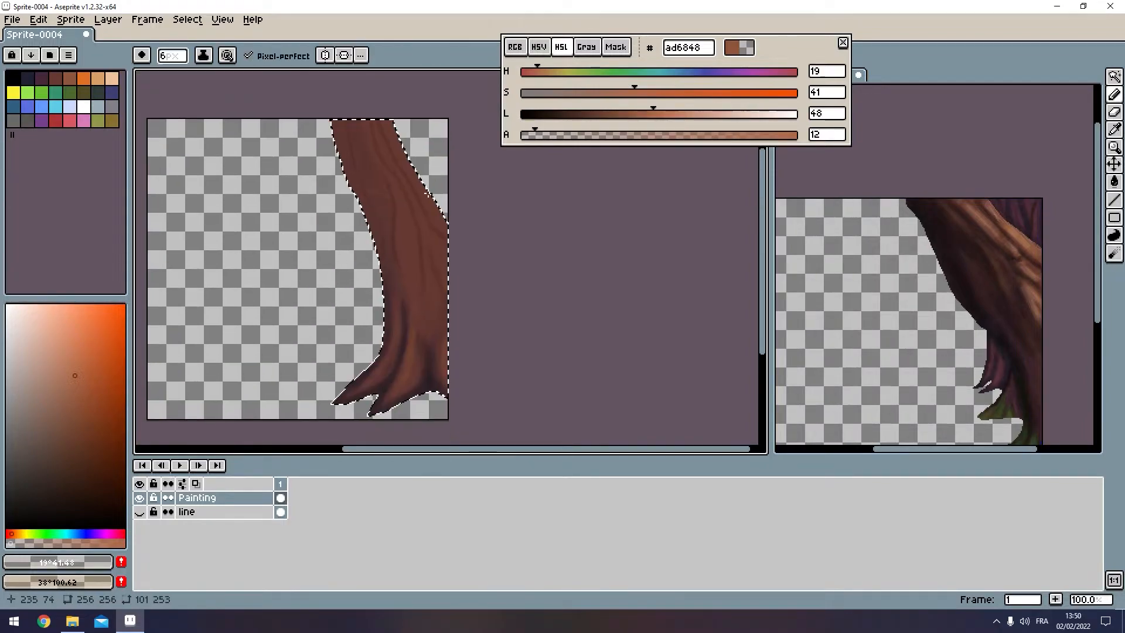
# Step: With navy #222034 at alpha 21 and a 10 px brush, shade the left side of the upper and middle trunk
pyautogui.scroll(1, 399, 207)
pyautogui.scroll(-1, 402, 291)
pyautogui.scroll(1, 402, 311)
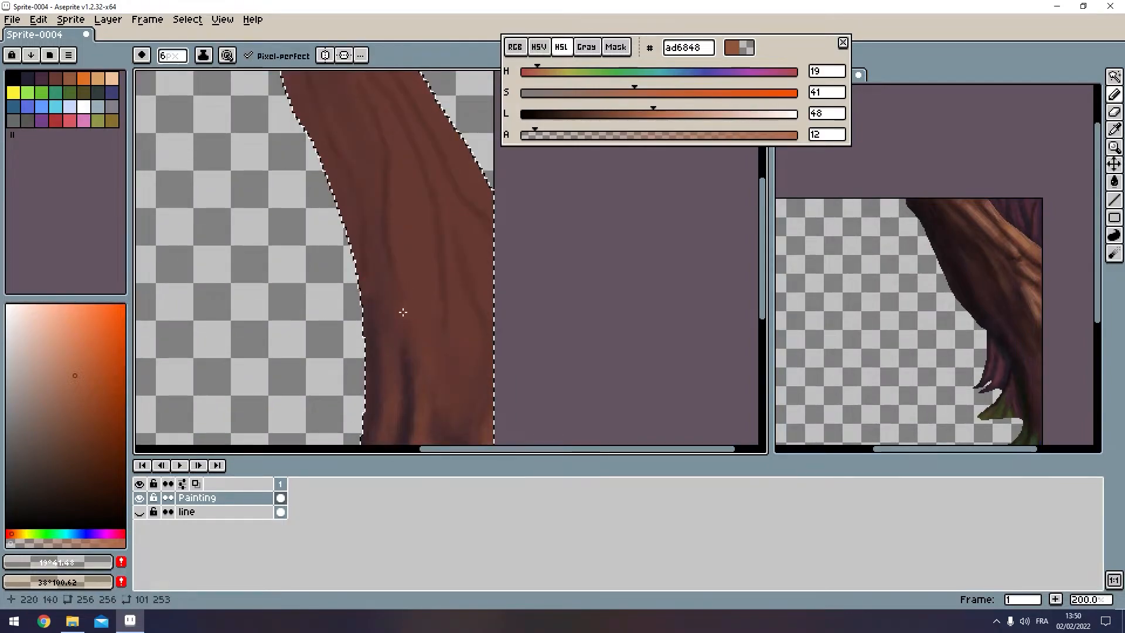
pyautogui.click(29, 81)
pyautogui.click(546, 136)
pyautogui.keyDown('ctrl'); pyautogui.scroll(-6, 362, 266); pyautogui.keyUp('ctrl')
pyautogui.keyDown('ctrl'); pyautogui.scroll(2, 362, 267); pyautogui.keyUp('ctrl')
pyautogui.moveTo(362, 220); pyautogui.dragTo(372, 281)
pyautogui.moveTo(326, 119); pyautogui.dragTo(384, 261)
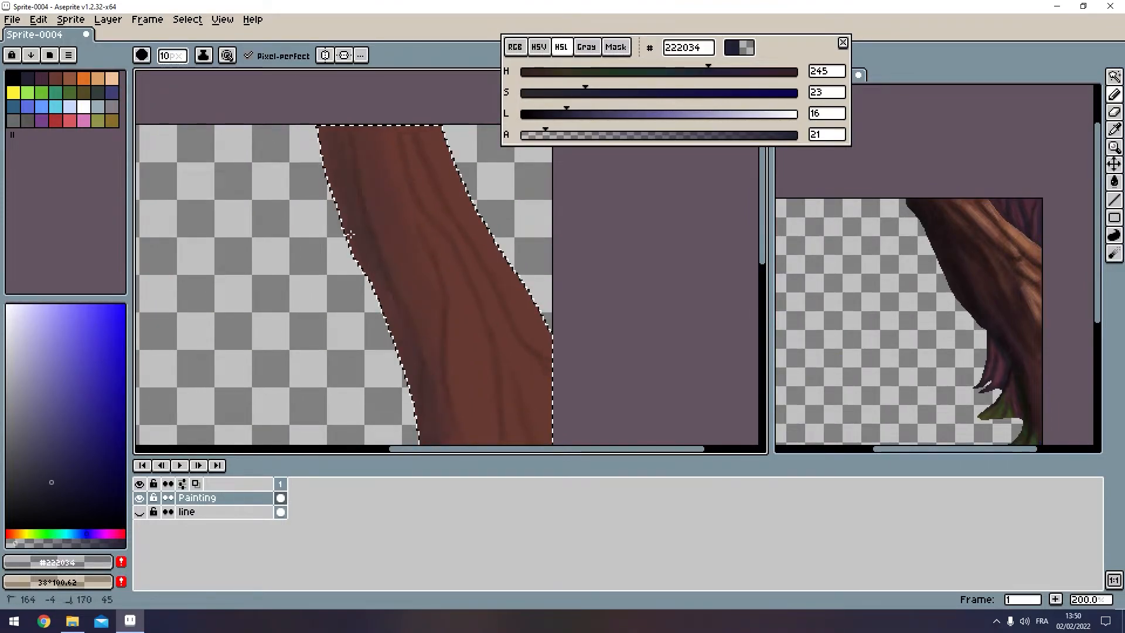
pyautogui.moveTo(405, 312); pyautogui.dragTo(375, 191)
pyautogui.moveTo(423, 348); pyautogui.dragTo(409, 253)
pyautogui.moveTo(402, 181); pyautogui.dragTo(354, 280)
# Step: Glaze the left-side shadow with dark purple #45283c at alpha 27, from the top of the trunk down to its lower bend
pyautogui.click(41, 78)
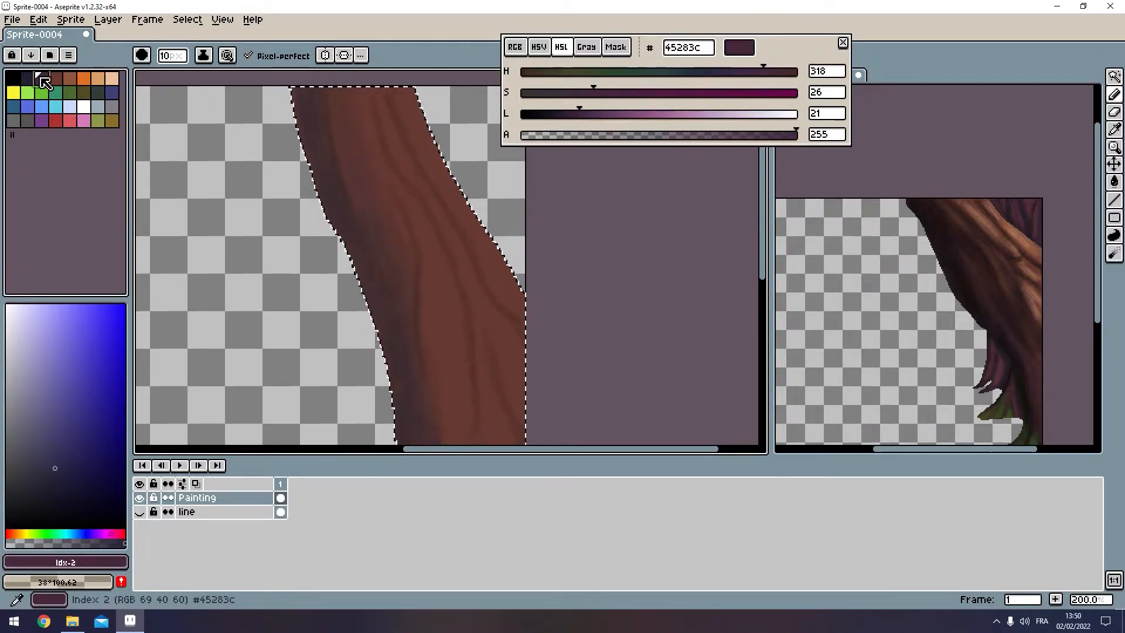
pyautogui.click(551, 135)
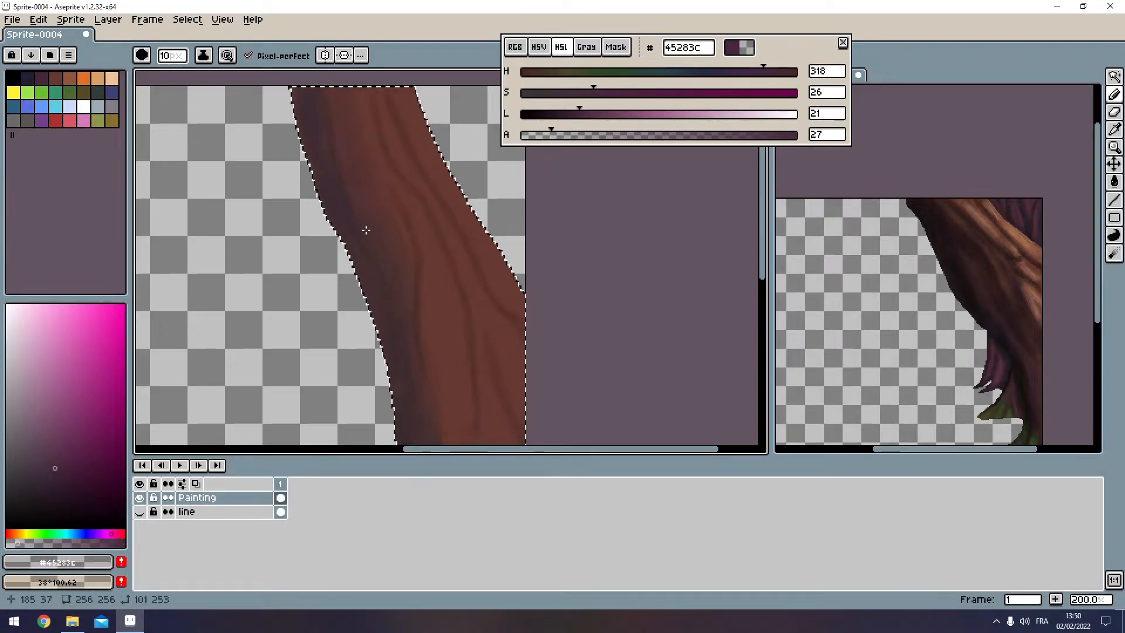
pyautogui.moveTo(408, 280); pyautogui.dragTo(392, 153)
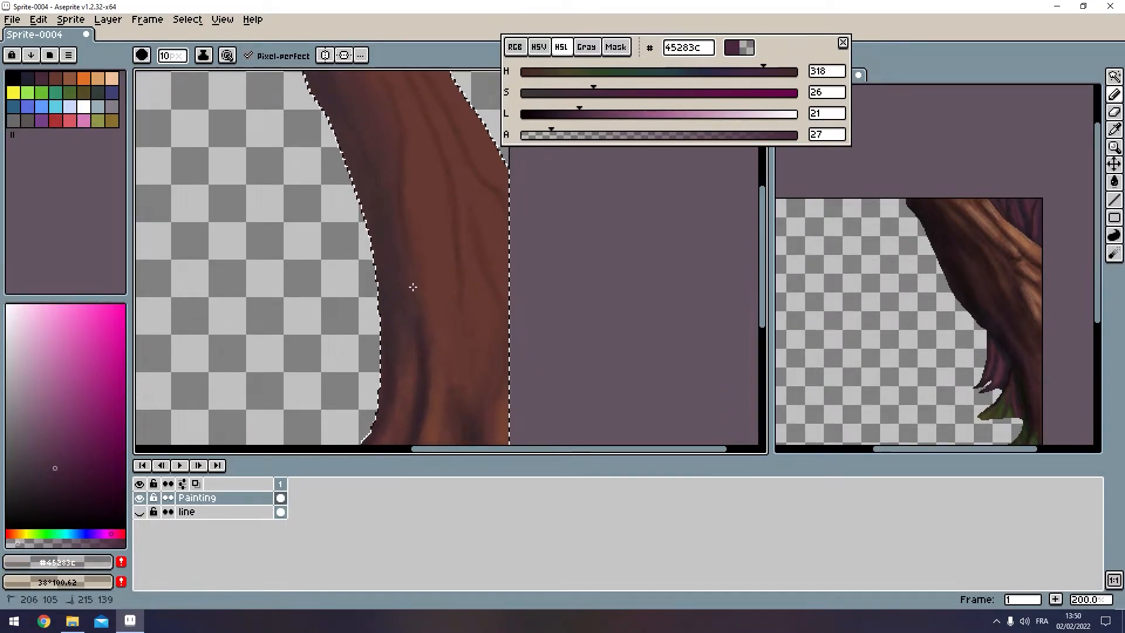
pyautogui.moveTo(401, 333)
pyautogui.mouseDown()
pyautogui.moveTo(419, 356)
pyautogui.moveTo(393, 380)
pyautogui.mouseUp()
pyautogui.moveTo(359, 443); pyautogui.dragTo(380, 389)
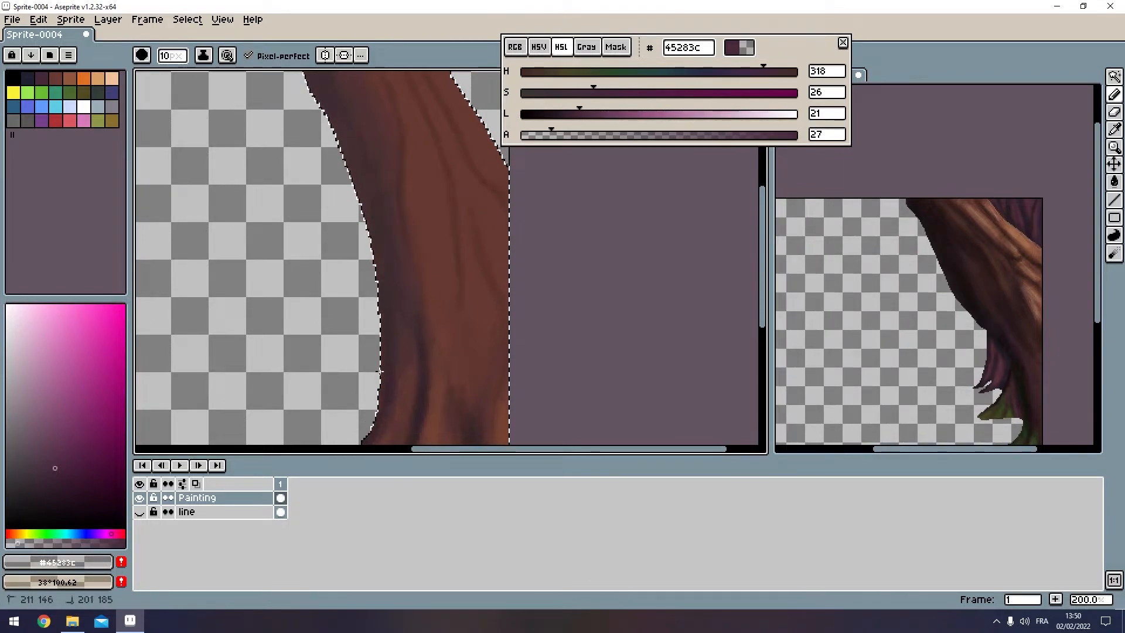
pyautogui.moveTo(352, 158); pyautogui.dragTo(357, 258)
pyautogui.moveTo(298, 134); pyautogui.dragTo(293, 92)
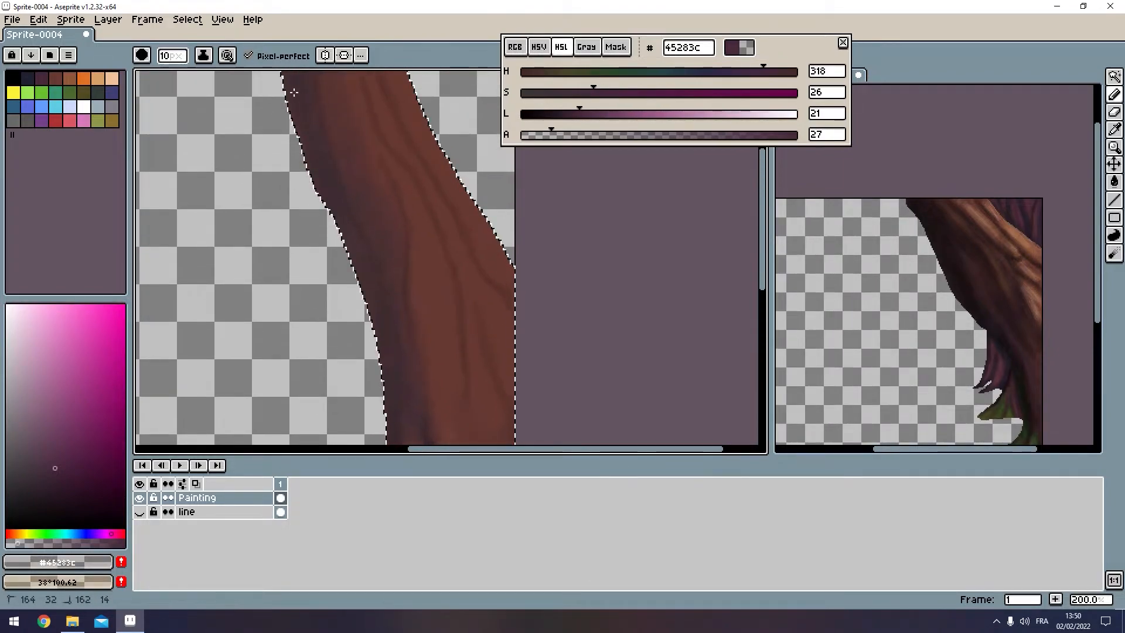
# Step: Switch to black at alpha 9, reduce the brush to 5 px and darken the left bark line at the top of the trunk
pyautogui.click(15, 78)
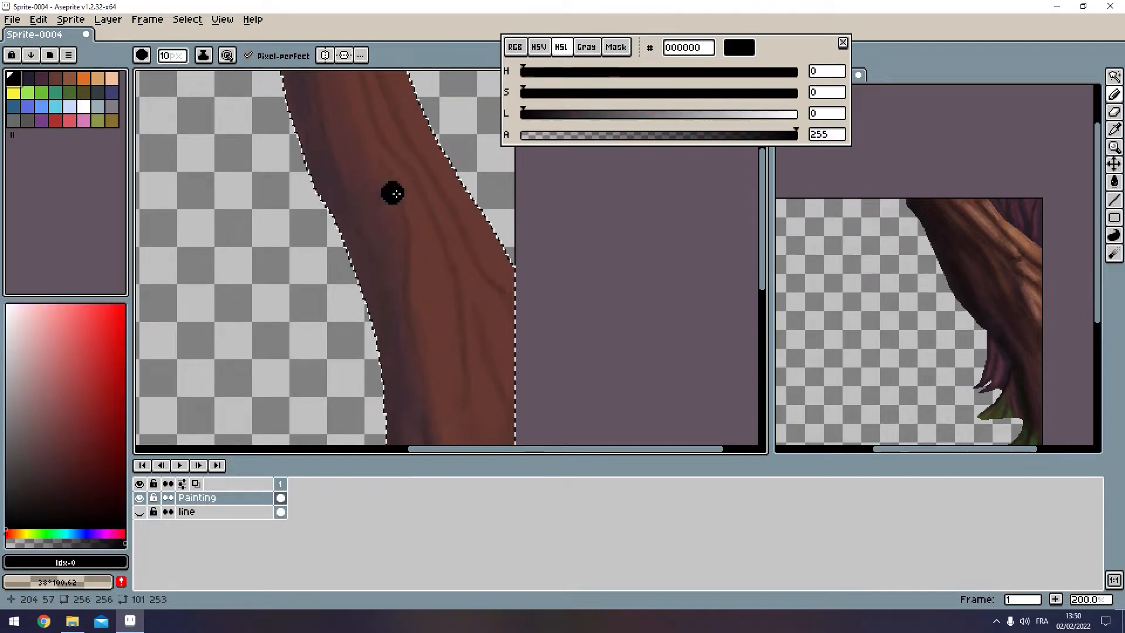
pyautogui.click(535, 135)
pyautogui.press('-')
pyautogui.press('-')
pyautogui.press('-')
pyautogui.scroll(3, 348, 214)
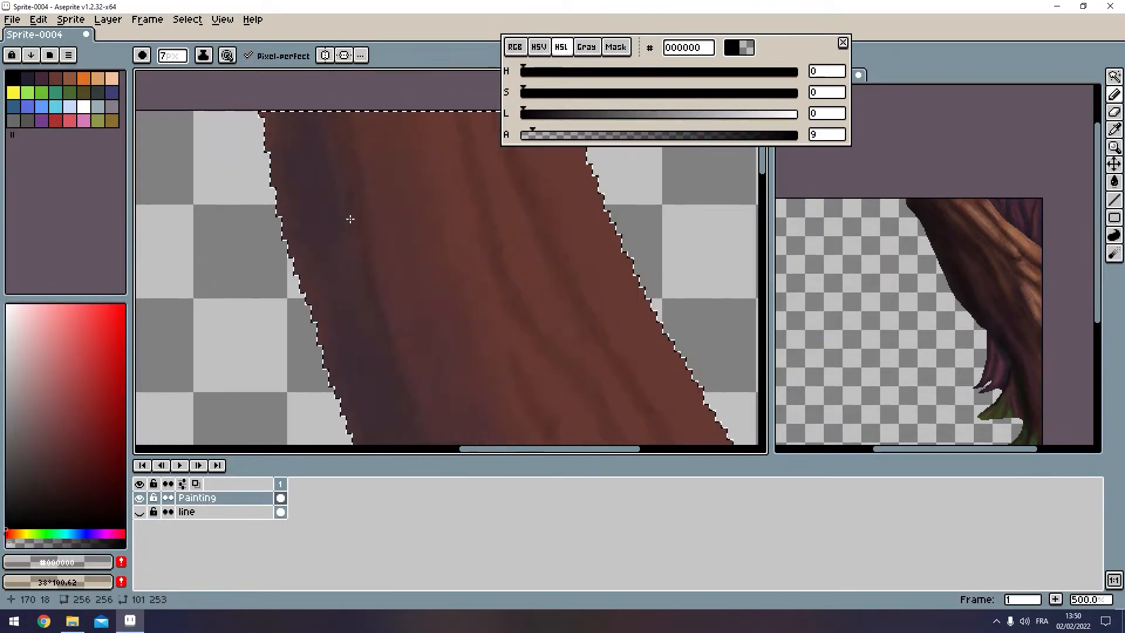
pyautogui.press('-')
pyautogui.press('-')
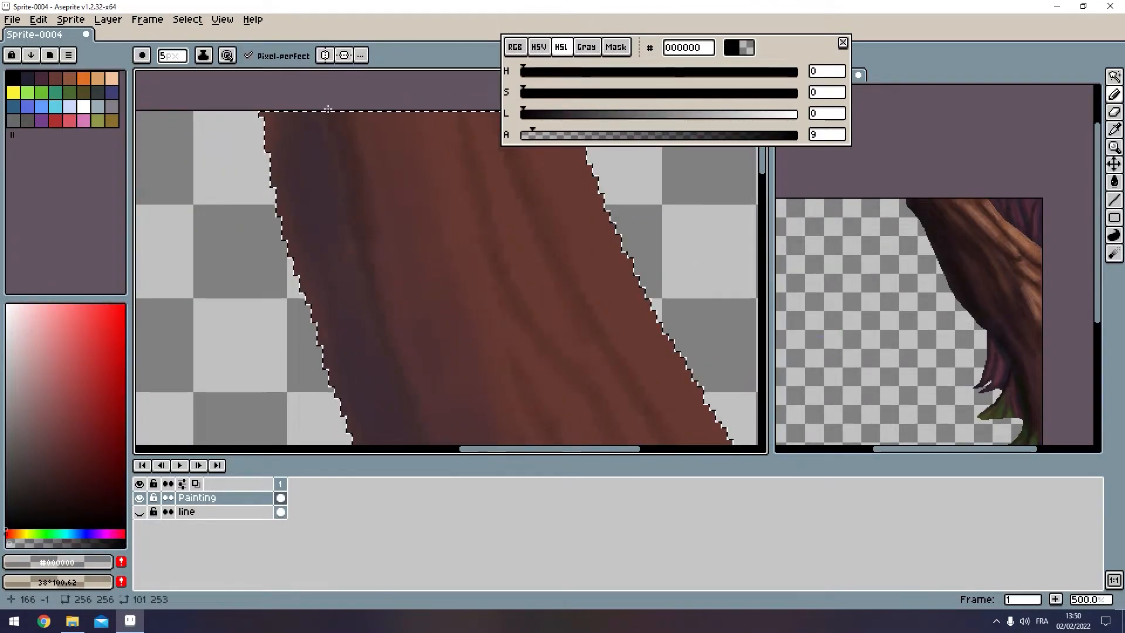
# Step: Deepen the left bark line further down the upper trunk with repeated faint black strokes, and check the whole trunk
pyautogui.moveTo(353, 205); pyautogui.dragTo(403, 384)
pyautogui.moveTo(413, 410); pyautogui.dragTo(335, 229)
pyautogui.moveTo(333, 225)
pyautogui.mouseDown()
pyautogui.moveTo(352, 328)
pyautogui.moveTo(403, 389)
pyautogui.mouseUp()
pyautogui.moveTo(387, 300); pyautogui.dragTo(317, 126)
pyautogui.moveTo(321, 194)
pyautogui.mouseDown()
pyautogui.moveTo(394, 319)
pyautogui.moveTo(349, 185)
pyautogui.mouseUp()
pyautogui.moveTo(335, 226)
pyautogui.mouseDown()
pyautogui.moveTo(342, 311)
pyautogui.moveTo(371, 371)
pyautogui.mouseUp()
pyautogui.moveTo(339, 188); pyautogui.dragTo(377, 323)
pyautogui.scroll(-4, 377, 323)
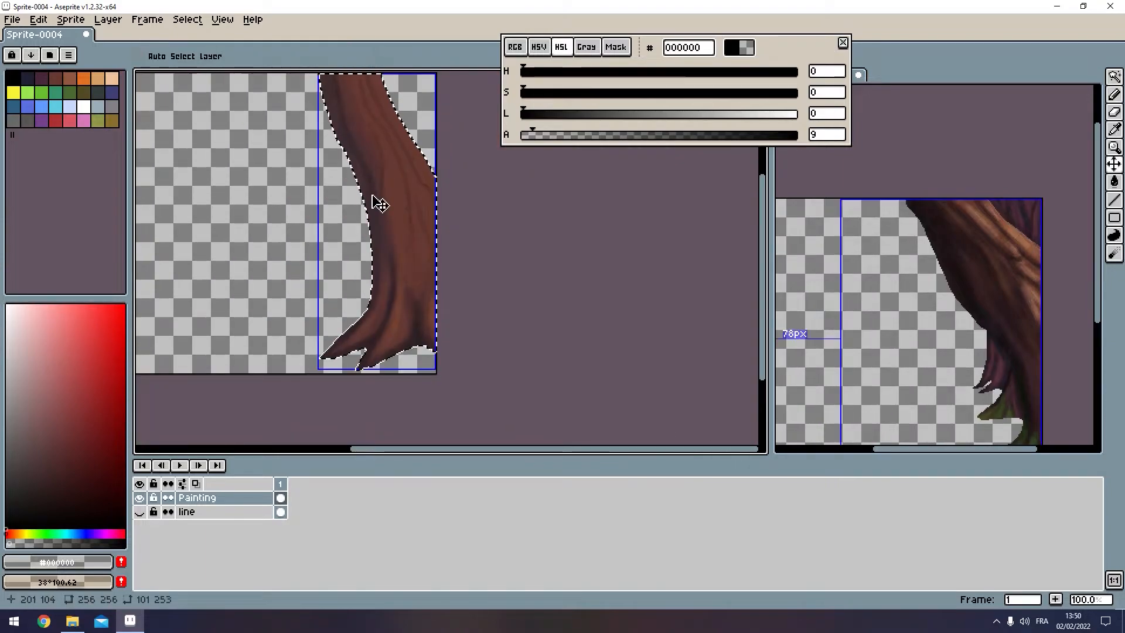
pyautogui.moveTo(553, 242); pyautogui.dragTo(557, 298)
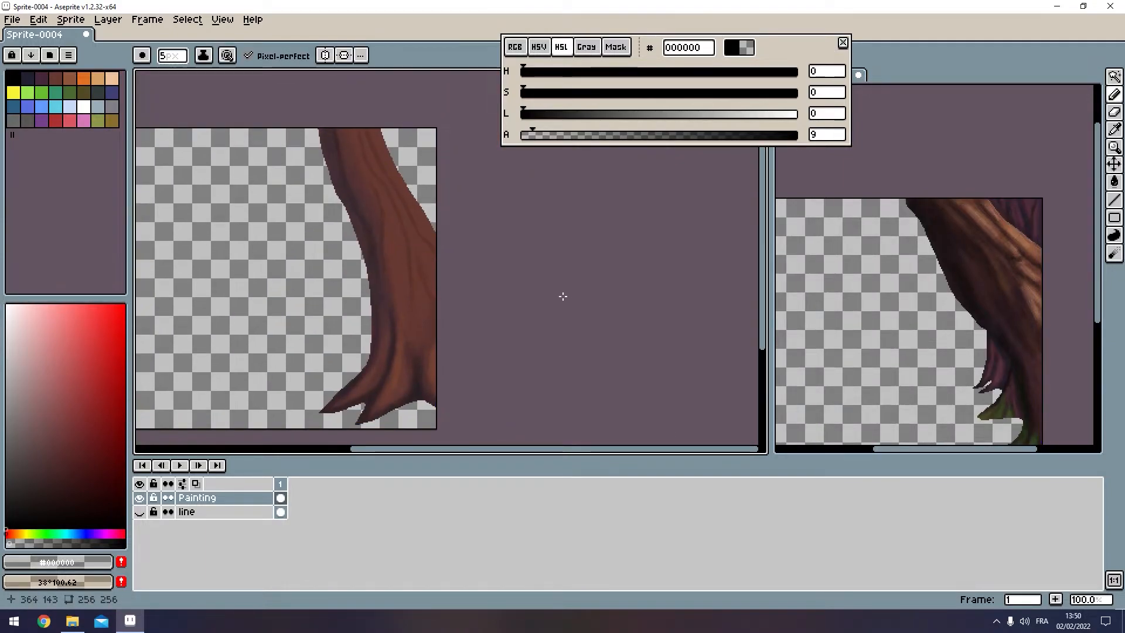
pyautogui.hotkey('ctrl', 'z')
# Step: Darken the left edge of the upper trunk with black at alpha 17 and an 8 px brush
pyautogui.scroll(3, 307, 162)
pyautogui.moveTo(336, 161); pyautogui.dragTo(383, 304)
pyautogui.scroll(-1, 394, 241)
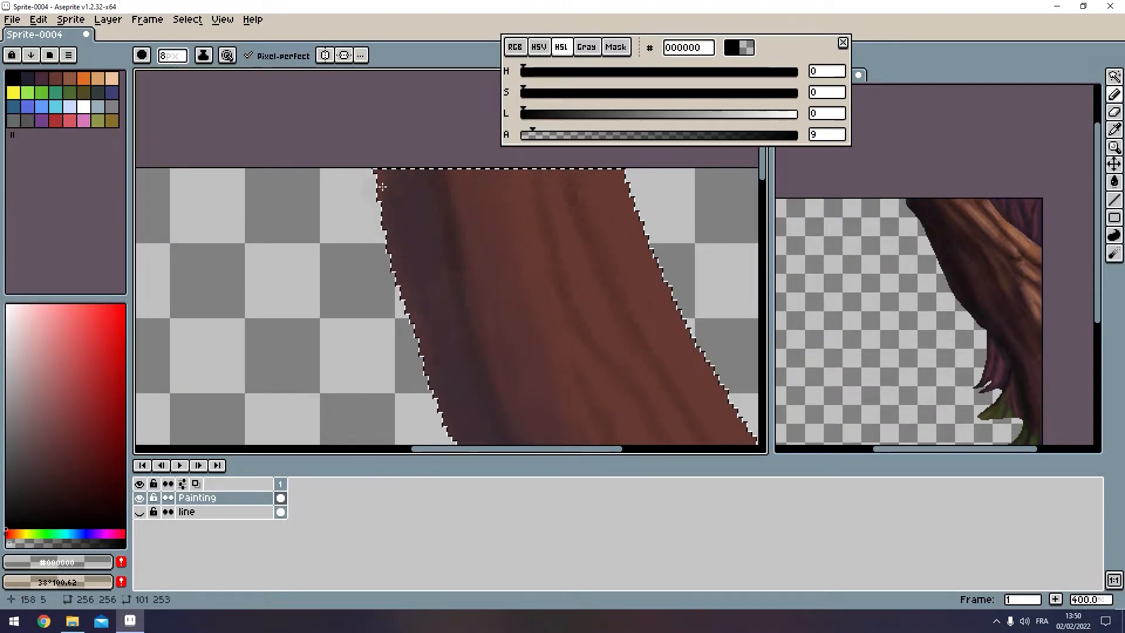
pyautogui.click(8, 80)
pyautogui.click(540, 136)
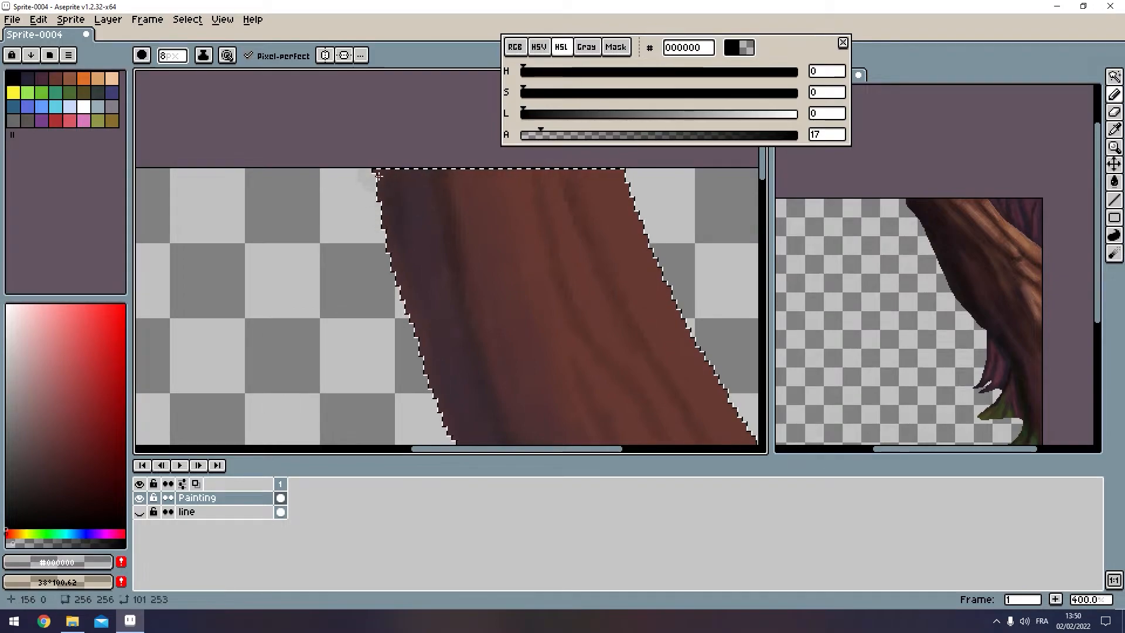
pyautogui.moveTo(378, 158); pyautogui.dragTo(434, 375)
pyautogui.moveTo(434, 375)
pyautogui.mouseDown()
pyautogui.moveTo(385, 206)
pyautogui.moveTo(382, 144)
pyautogui.mouseUp()
pyautogui.moveTo(385, 146)
pyautogui.mouseDown()
pyautogui.moveTo(487, 359)
pyautogui.moveTo(432, 211)
pyautogui.mouseUp()
pyautogui.moveTo(426, 232); pyautogui.dragTo(466, 416)
pyautogui.moveTo(401, 301); pyautogui.dragTo(375, 211)
pyautogui.moveTo(443, 279); pyautogui.dragTo(448, 385)
pyautogui.moveTo(388, 158)
pyautogui.mouseDown()
pyautogui.moveTo(431, 347)
pyautogui.moveTo(417, 264)
pyautogui.moveTo(424, 326)
pyautogui.mouseUp()
pyautogui.moveTo(350, 100); pyautogui.dragTo(402, 286)
pyautogui.moveTo(362, 221); pyautogui.dragTo(389, 389)
pyautogui.moveTo(380, 255); pyautogui.dragTo(420, 367)
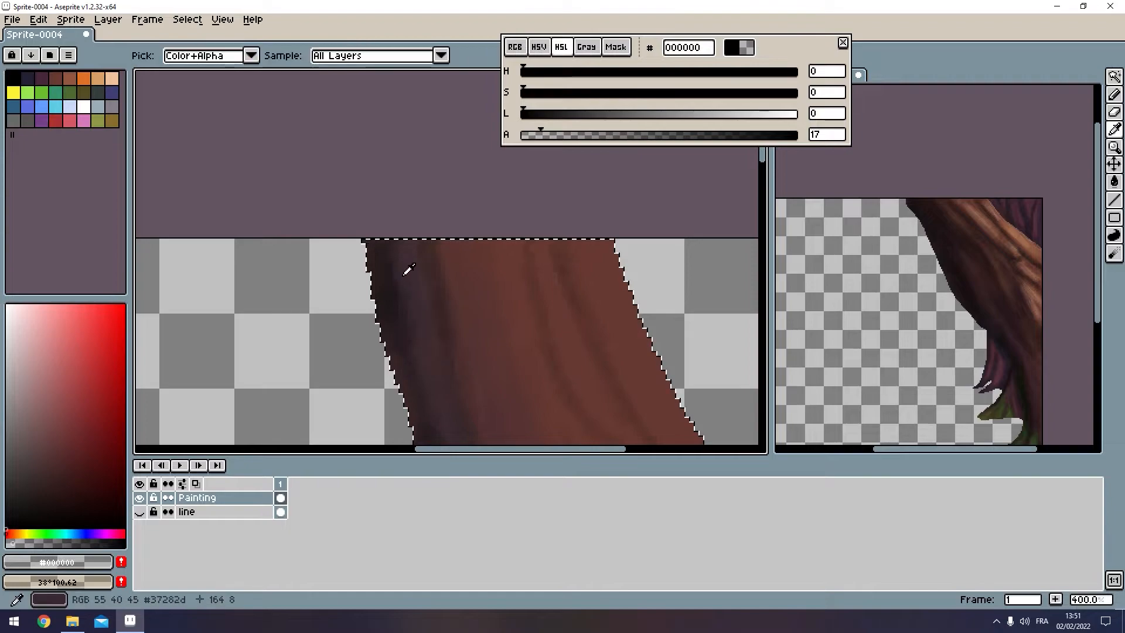
# Step: Blend navy #222034 at alpha 29 into the shadow along the trunk's left side, from the top down to the middle
pyautogui.click(30, 81)
pyautogui.click(555, 135)
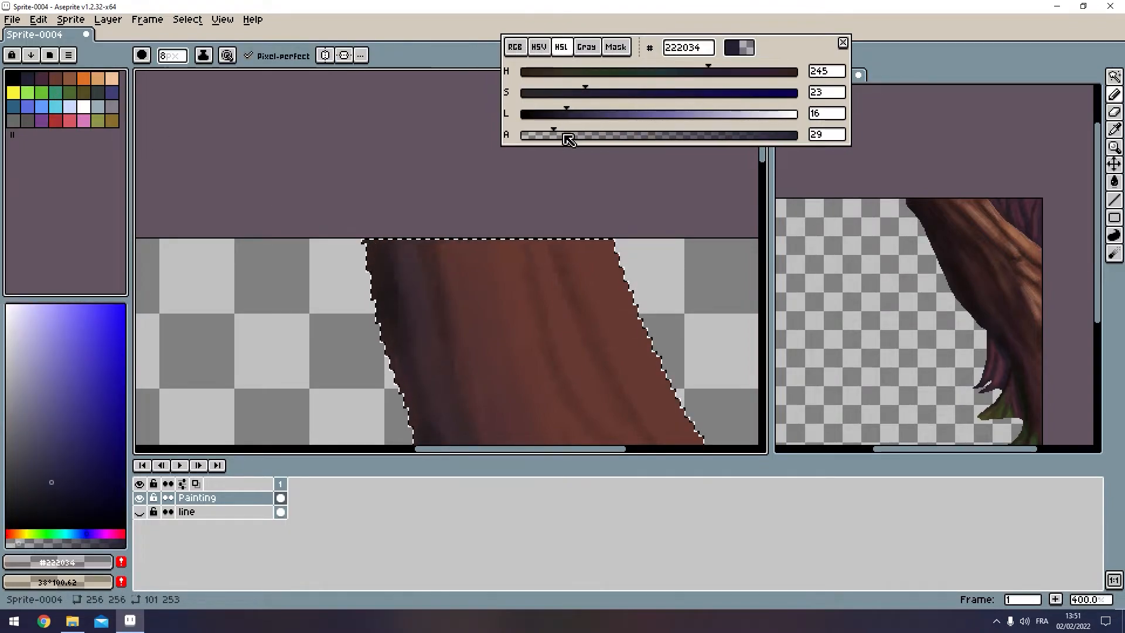
pyautogui.moveTo(387, 220); pyautogui.dragTo(408, 319)
pyautogui.moveTo(422, 230); pyautogui.dragTo(434, 345)
pyautogui.moveTo(431, 356)
pyautogui.mouseDown()
pyautogui.moveTo(411, 188)
pyautogui.moveTo(439, 314)
pyautogui.moveTo(462, 347)
pyautogui.mouseUp()
pyautogui.moveTo(463, 346)
pyautogui.mouseDown()
pyautogui.moveTo(407, 231)
pyautogui.moveTo(469, 415)
pyautogui.mouseUp()
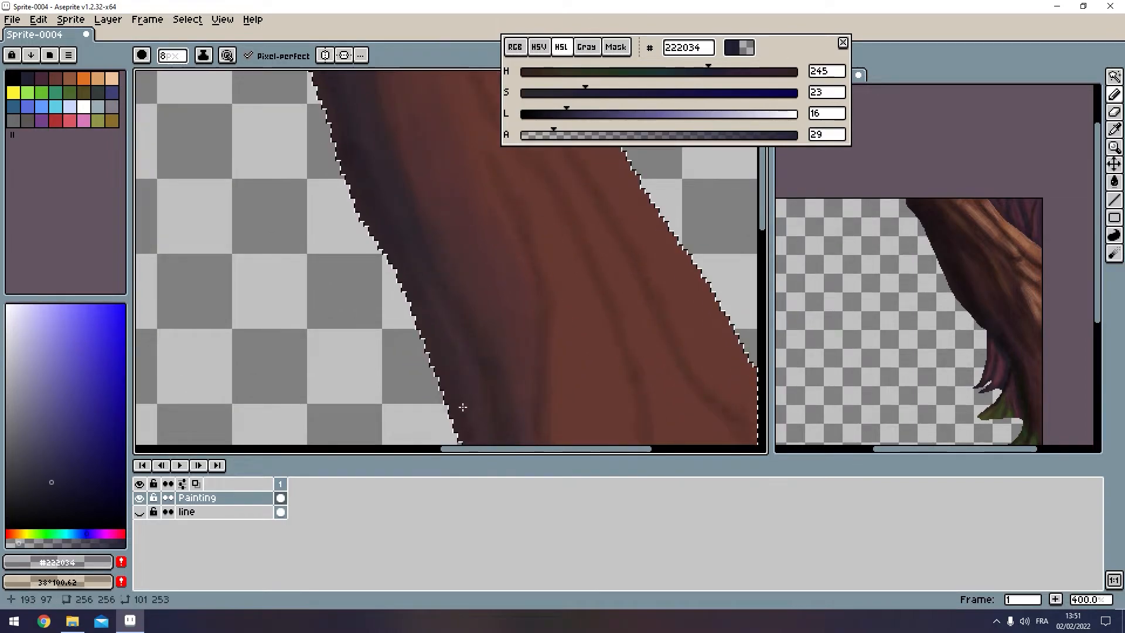
pyautogui.scroll(-2, 455, 206)
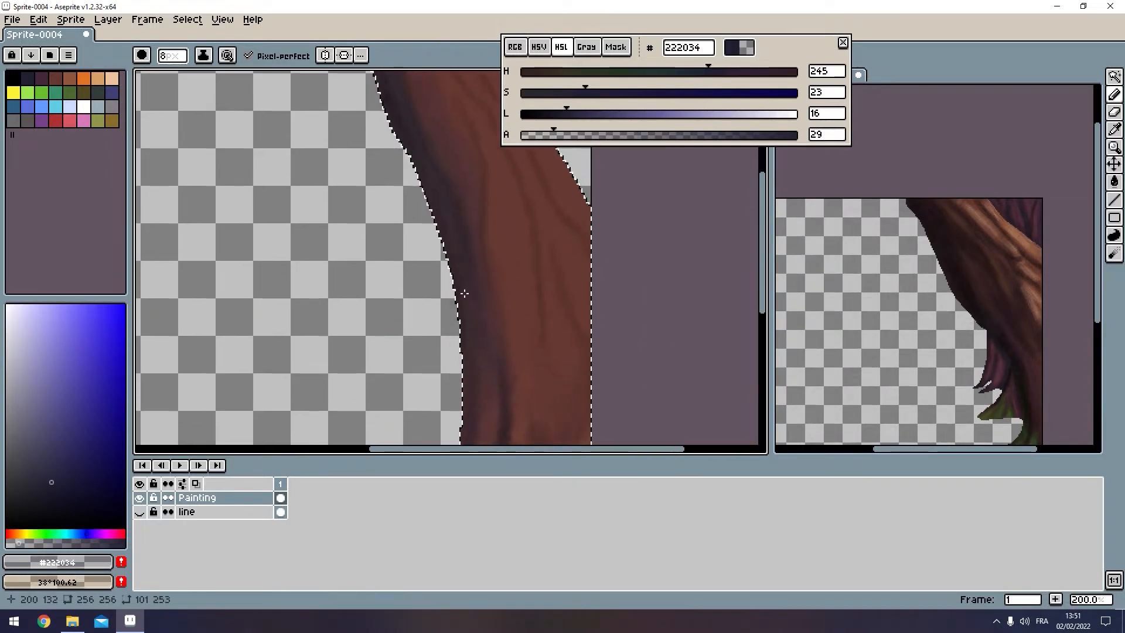
pyautogui.moveTo(477, 352); pyautogui.dragTo(472, 231)
pyautogui.scroll(-4, 467, 311)
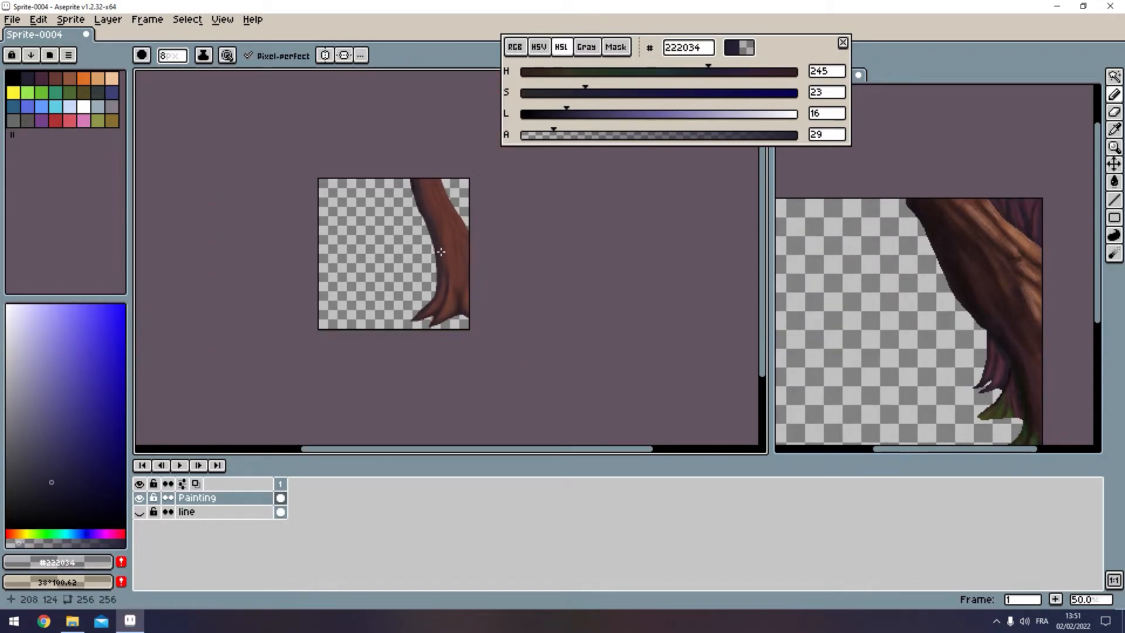
# Step: Restore the selection around the trunk and compare the upper trunk with the finished reference
pyautogui.scroll(1, 440, 238)
pyautogui.hotkey('ctrl', 'z')
pyautogui.moveTo(447, 183); pyautogui.dragTo(413, 255)
pyautogui.scroll(1, 419, 253)
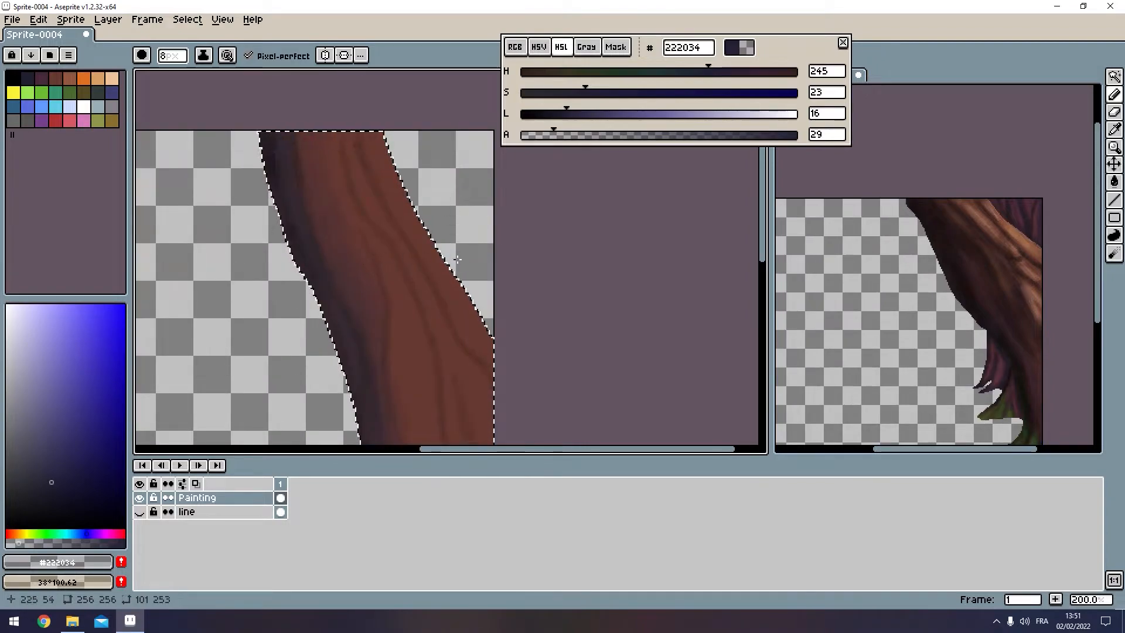
pyautogui.click(941, 244)
pyautogui.scroll(1, 905, 242)
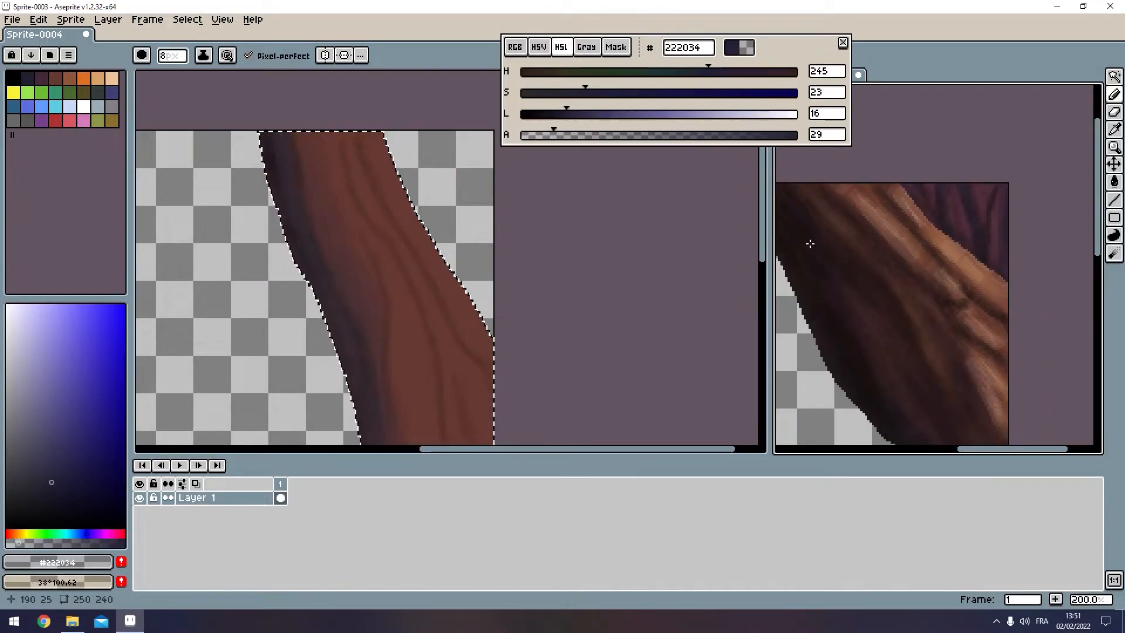
pyautogui.click(385, 213)
pyautogui.scroll(1, 384, 213)
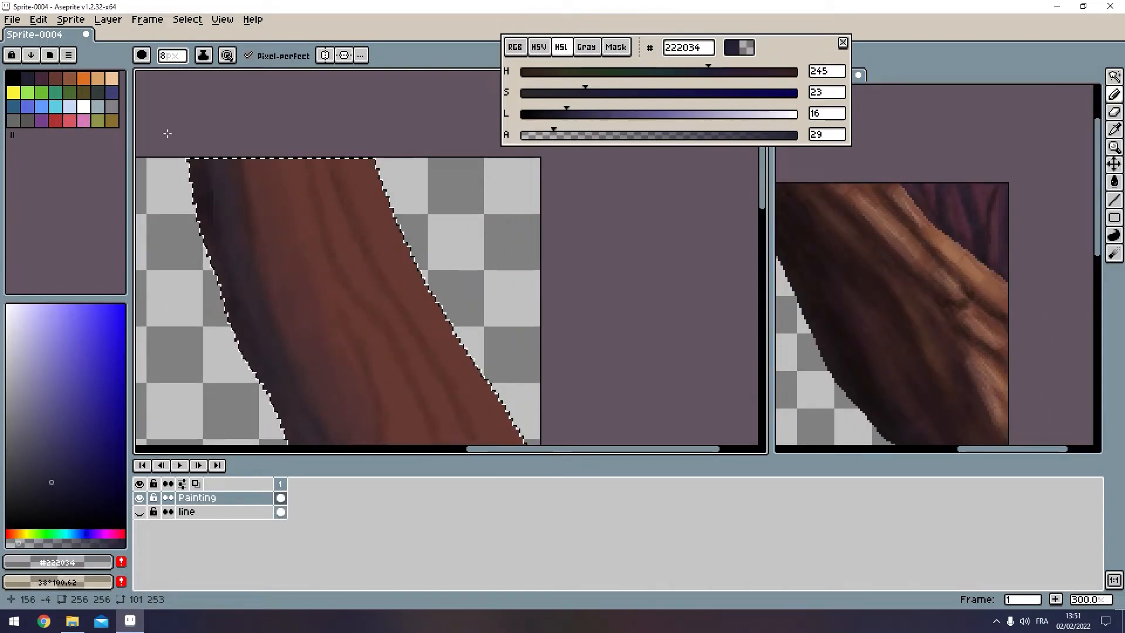
# Step: Brush brown #8f563b highlights at alpha 28 between the bark lines along the right side of the upper trunk
pyautogui.click(70, 77)
pyautogui.click(591, 135)
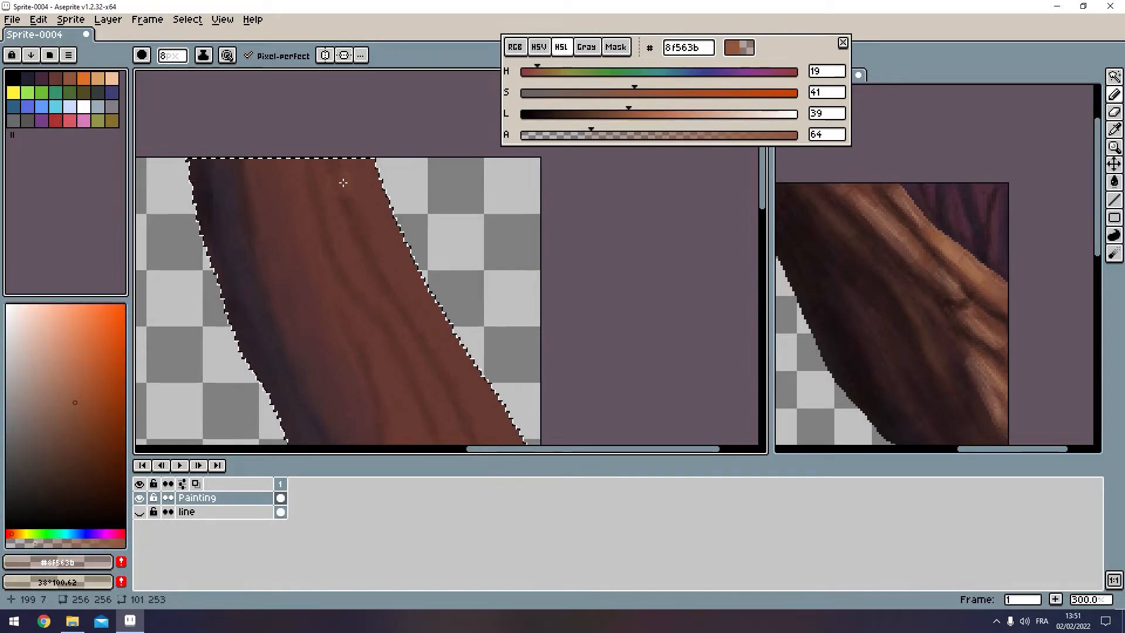
pyautogui.click(552, 135)
pyautogui.hotkey('ctrl', 'z')
pyautogui.moveTo(357, 159); pyautogui.dragTo(404, 262)
# Step: Reduce the brush to 6 px and extend the brown highlights between the bark lines down to the middle of the trunk
pyautogui.press('-')
pyautogui.press('-')
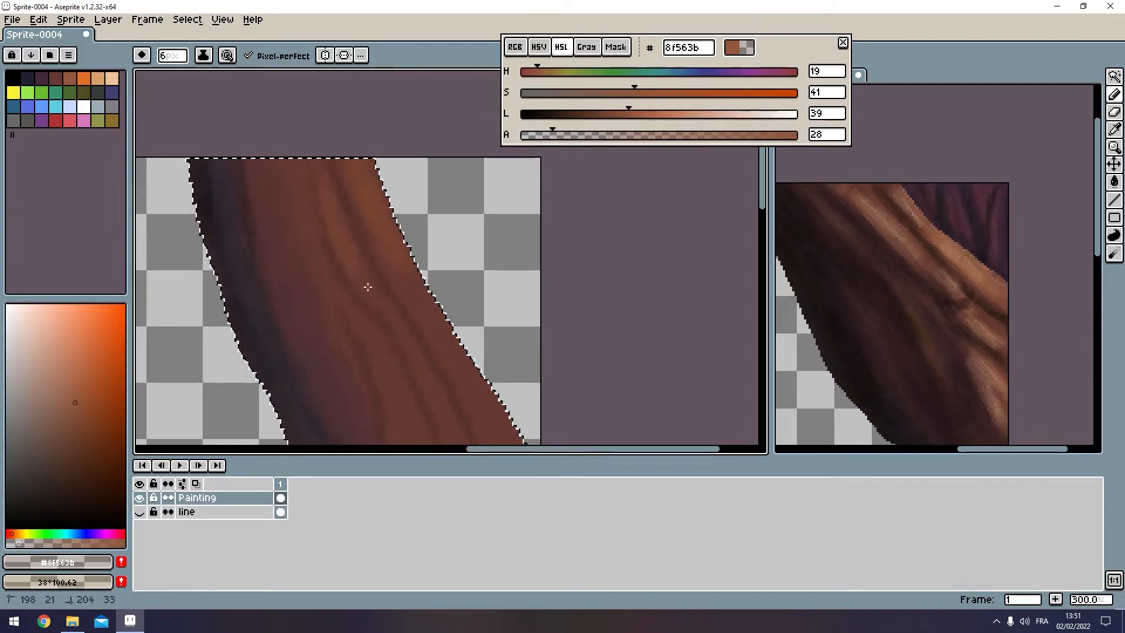
pyautogui.moveTo(425, 376); pyautogui.dragTo(384, 330)
pyautogui.moveTo(280, 210); pyautogui.dragTo(321, 276)
pyautogui.moveTo(349, 331); pyautogui.dragTo(341, 343)
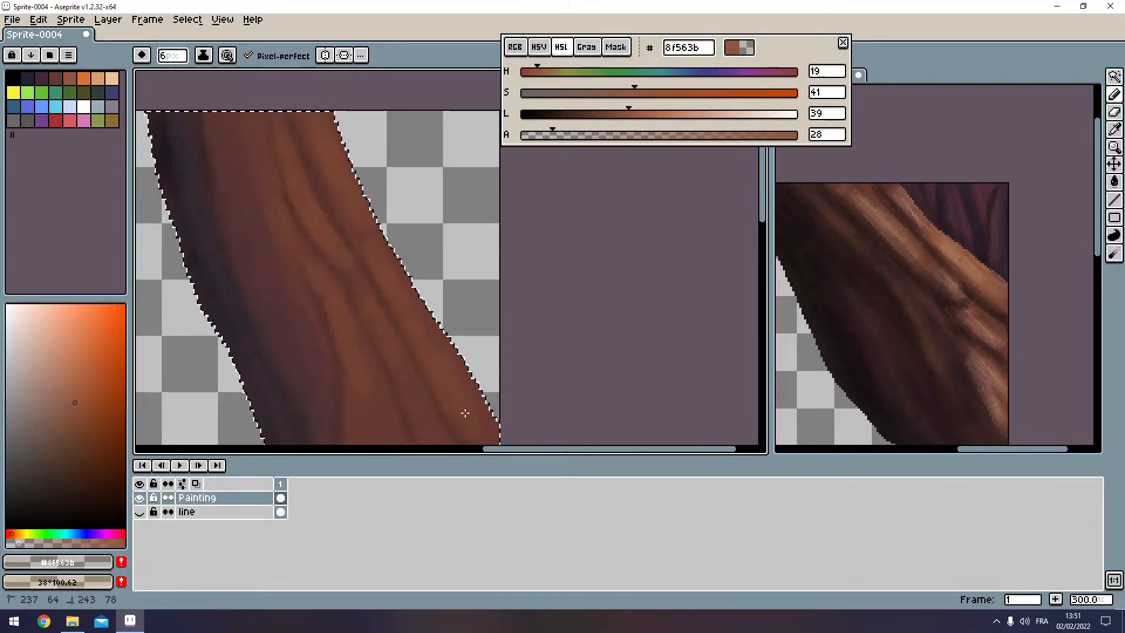
pyautogui.moveTo(482, 420); pyautogui.dragTo(490, 434)
pyautogui.moveTo(405, 314); pyautogui.dragTo(353, 167)
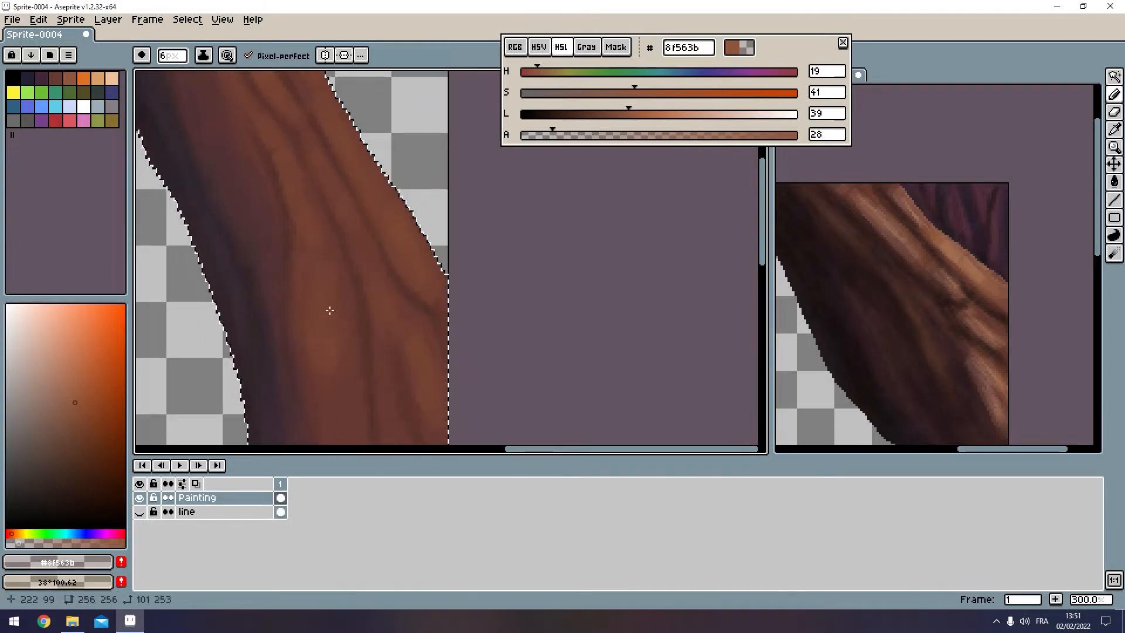
pyautogui.moveTo(328, 370); pyautogui.dragTo(358, 164)
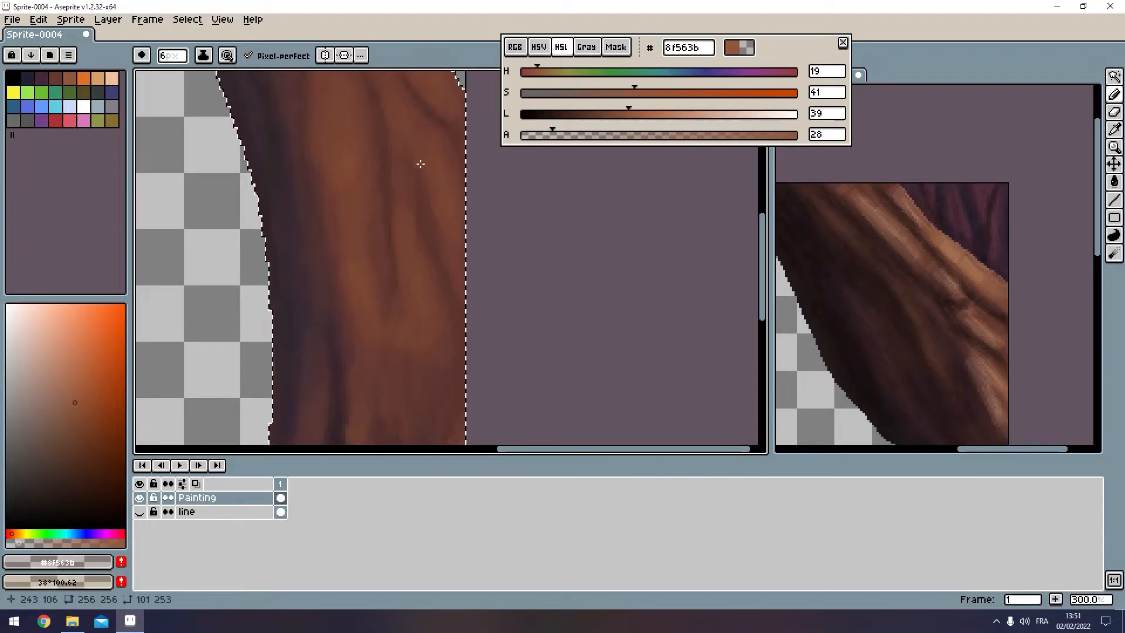
# Step: Add brown highlight strips on the upper trunk between the left shadow and the central bark lines
pyautogui.scroll(-2, 419, 152)
pyautogui.scroll(2, 377, 171)
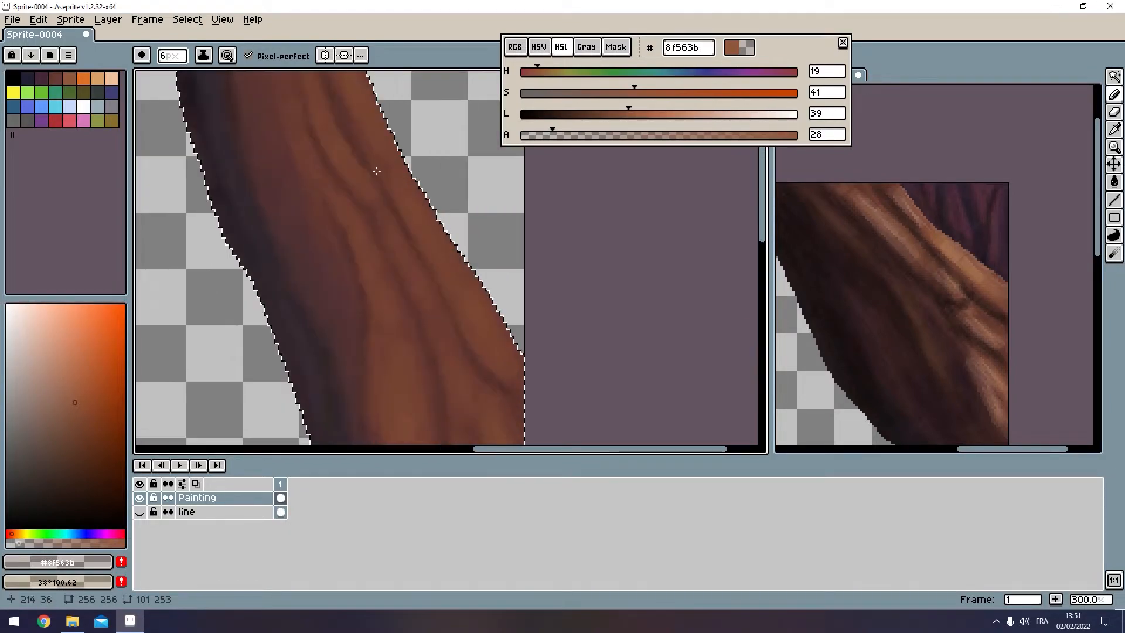
pyautogui.moveTo(376, 171); pyautogui.dragTo(398, 340)
pyautogui.moveTo(267, 220); pyautogui.dragTo(287, 307)
pyautogui.moveTo(271, 201); pyautogui.dragTo(284, 287)
pyautogui.moveTo(329, 320); pyautogui.dragTo(294, 215)
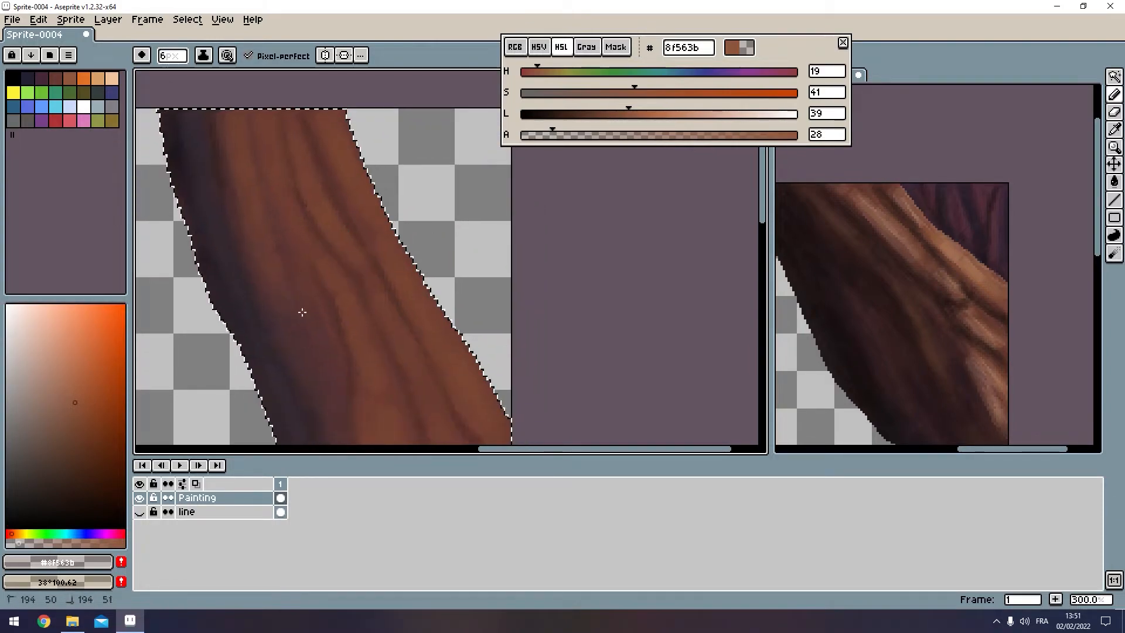
# Step: Brighten the area just above the roots with brown strokes and check the whole trunk without its selection outline
pyautogui.scroll(-4, 455, 312)
pyautogui.scroll(4, 454, 311)
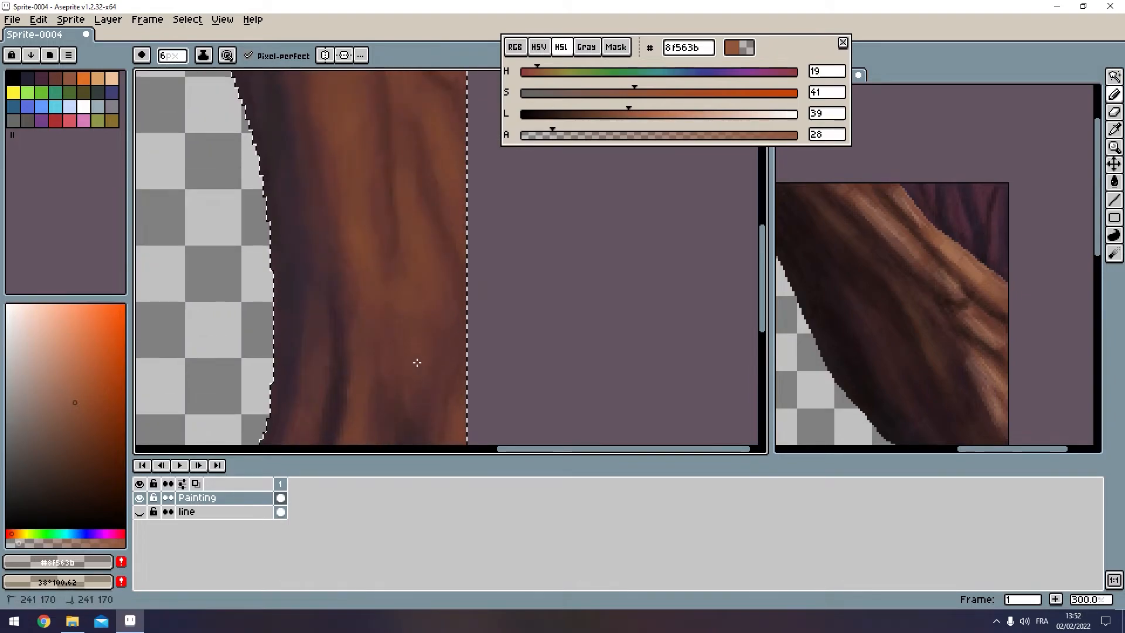
pyautogui.moveTo(429, 316); pyautogui.dragTo(417, 378)
pyautogui.moveTo(426, 273); pyautogui.dragTo(415, 334)
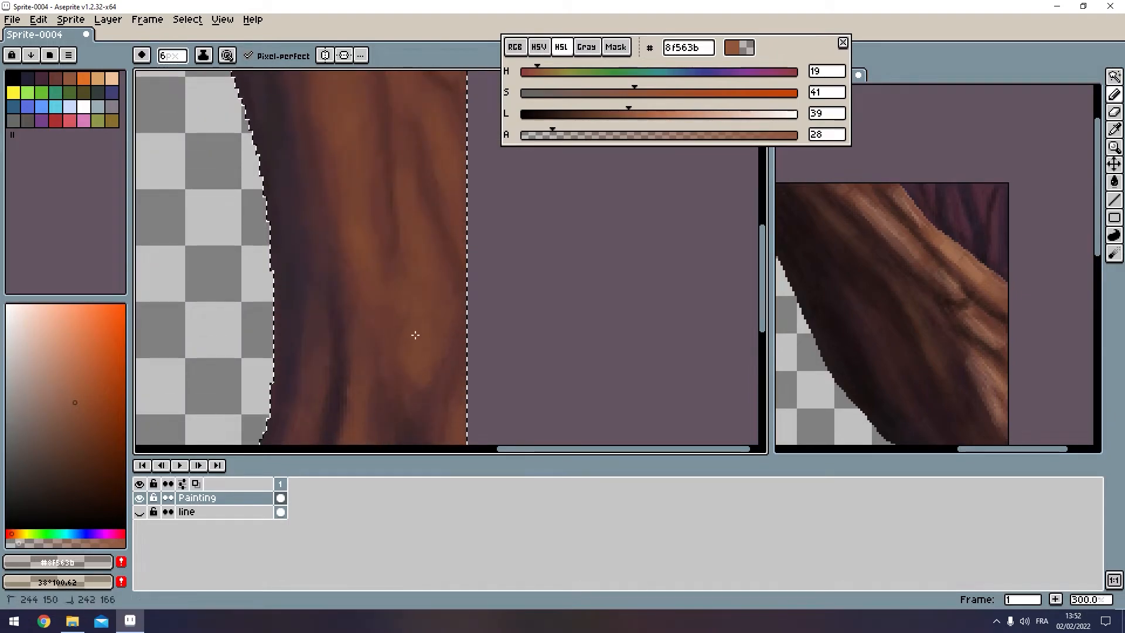
pyautogui.scroll(-2, 419, 236)
pyautogui.hotkey('ctrl', 'd')
pyautogui.moveTo(404, 191); pyautogui.dragTo(406, 228)
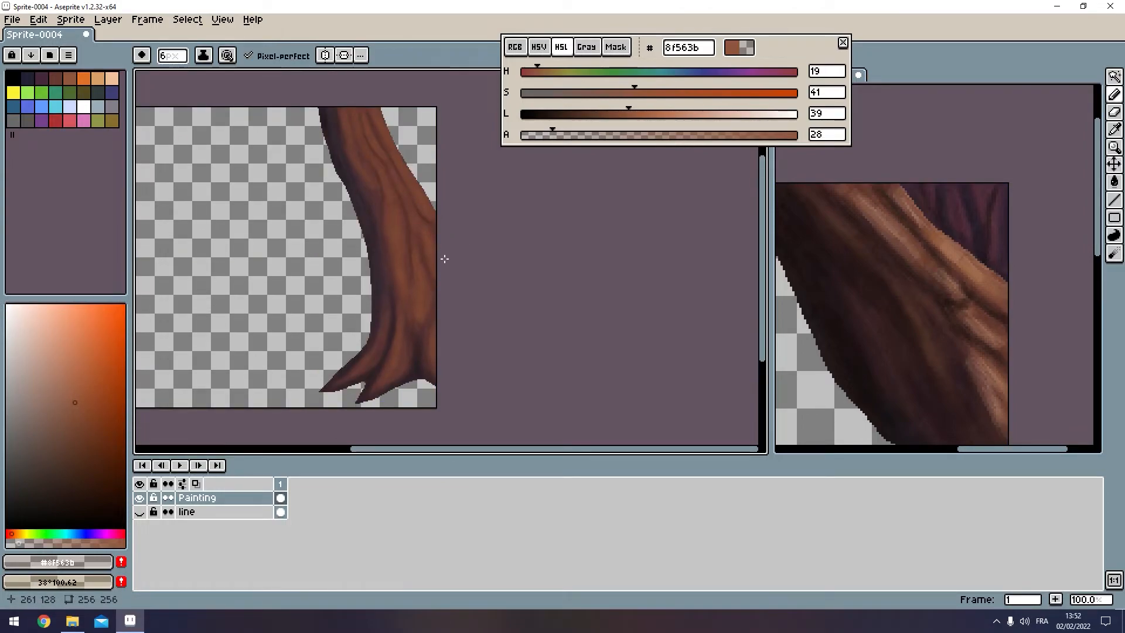
pyautogui.hotkey('ctrl', 'z')
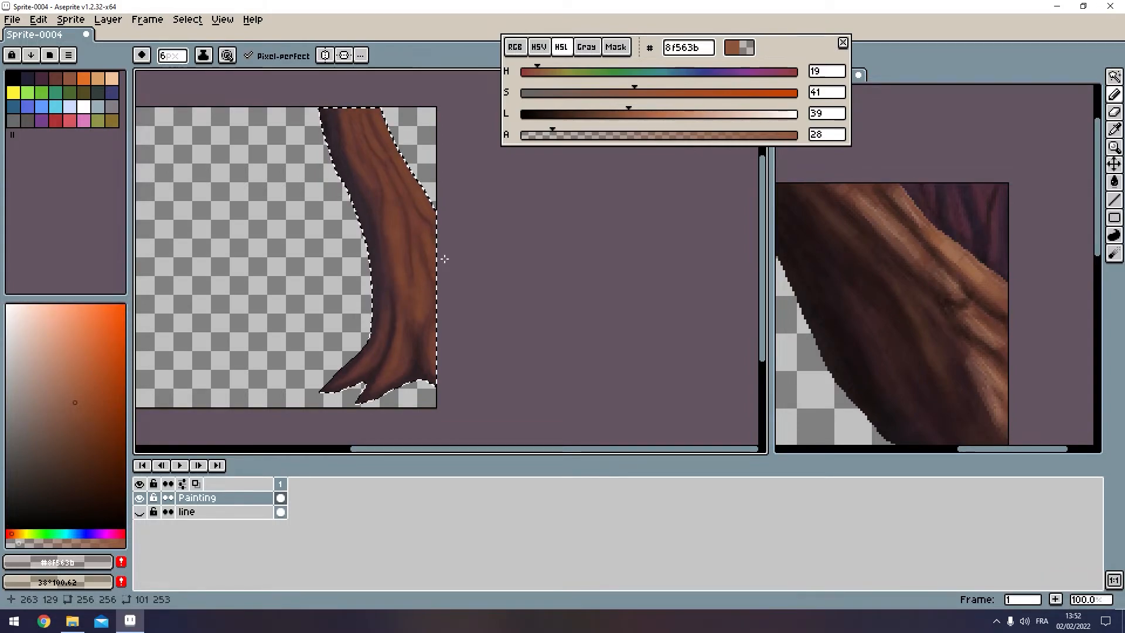
# Step: Switch to tan #d9a066 at alpha 13 with a 5 px brush and lighten the bark strips on the upper trunk
pyautogui.click(98, 78)
pyautogui.scroll(2, 385, 153)
pyautogui.scroll(2, 385, 153)
pyautogui.click(575, 134)
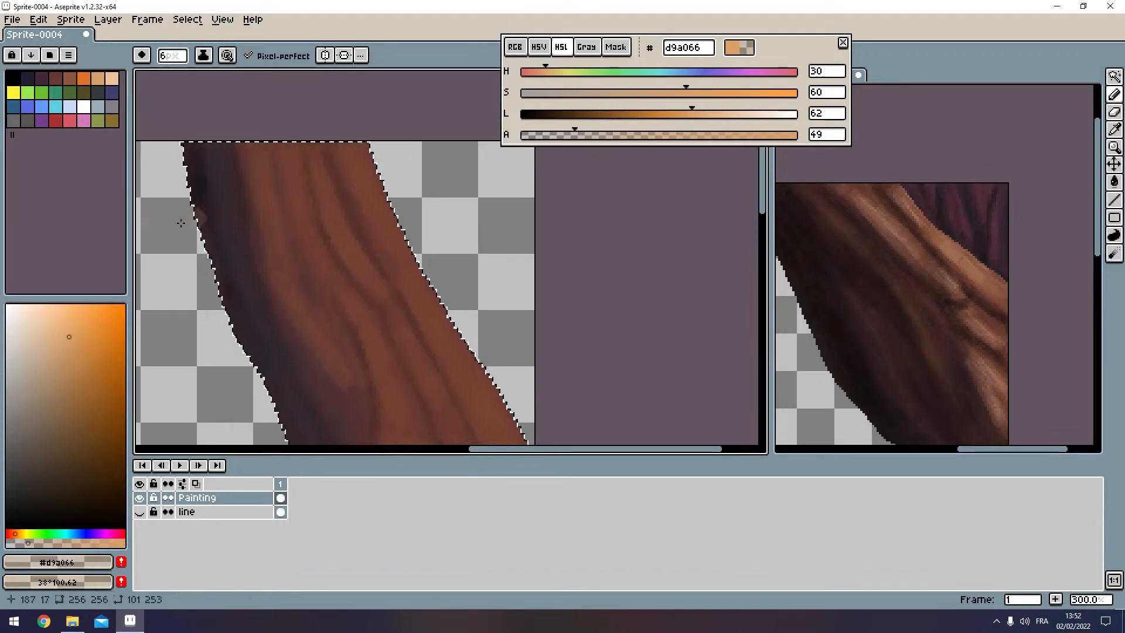
pyautogui.press('-')
pyautogui.click(560, 134)
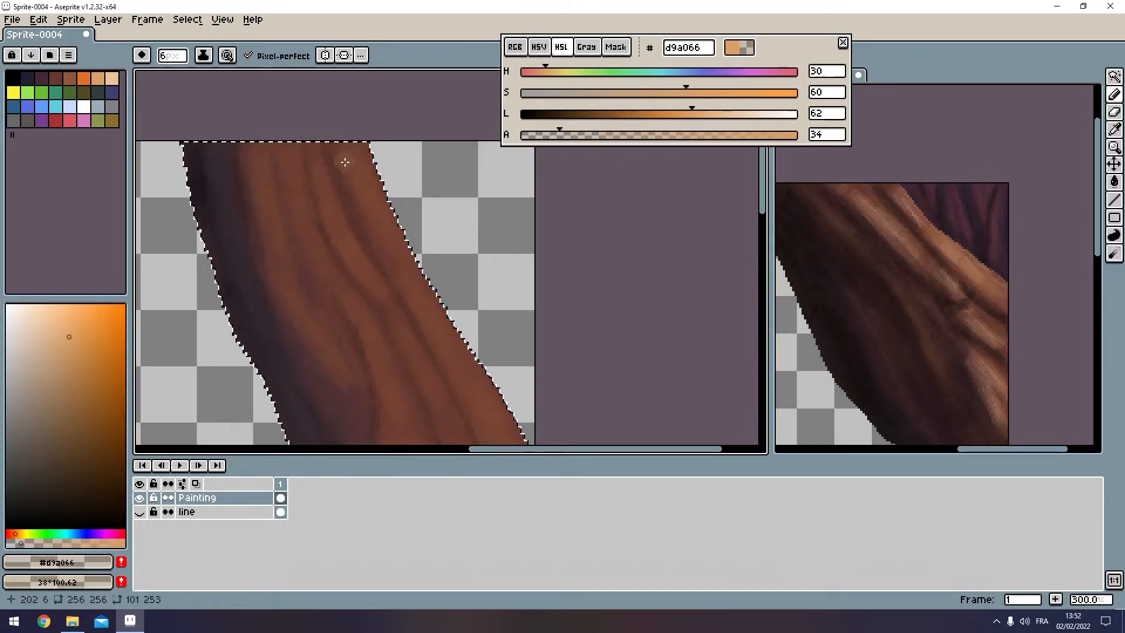
pyautogui.hotkey('ctrl', 'z')
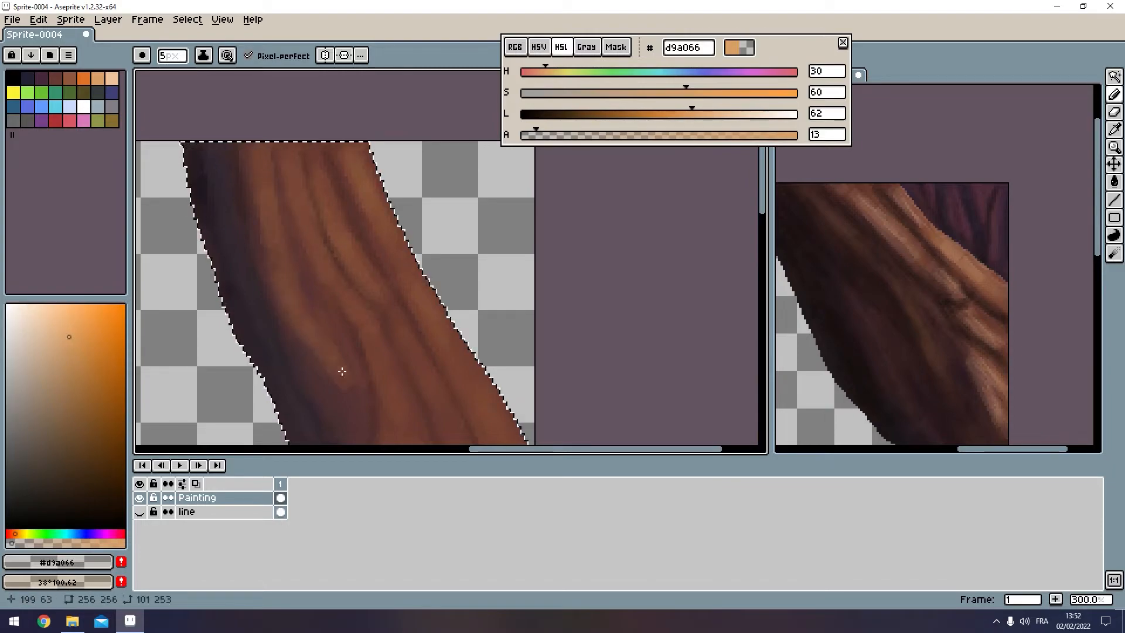
# Step: Continue the faint tan highlights between the bark lines through the middle of the trunk to just above the roots
pyautogui.moveTo(408, 384); pyautogui.dragTo(322, 227)
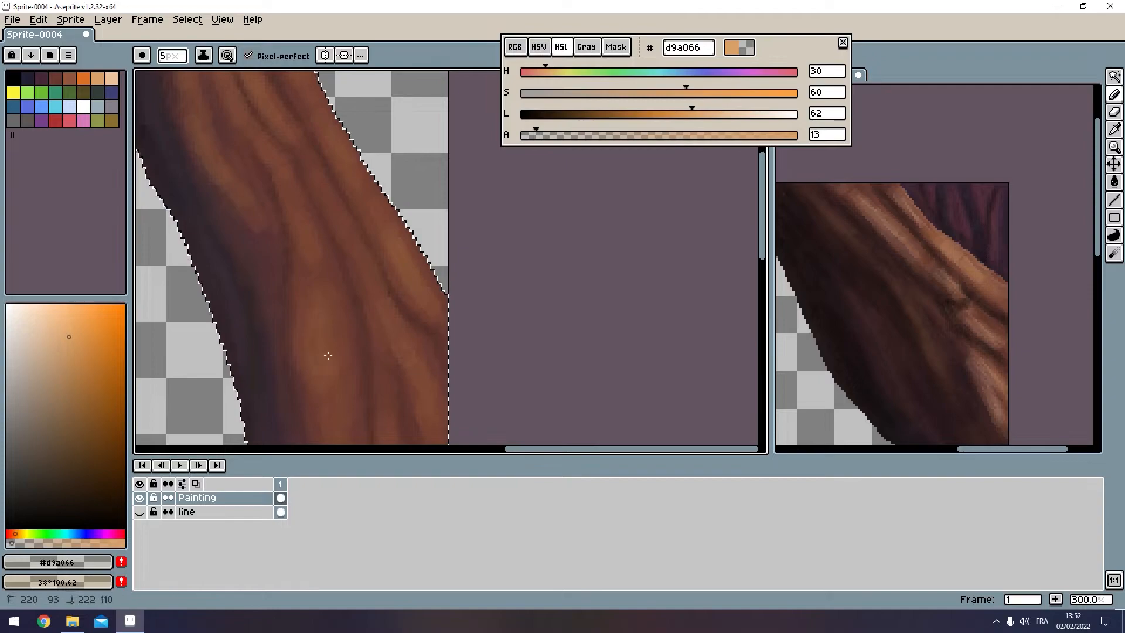
pyautogui.moveTo(329, 370); pyautogui.dragTo(297, 234)
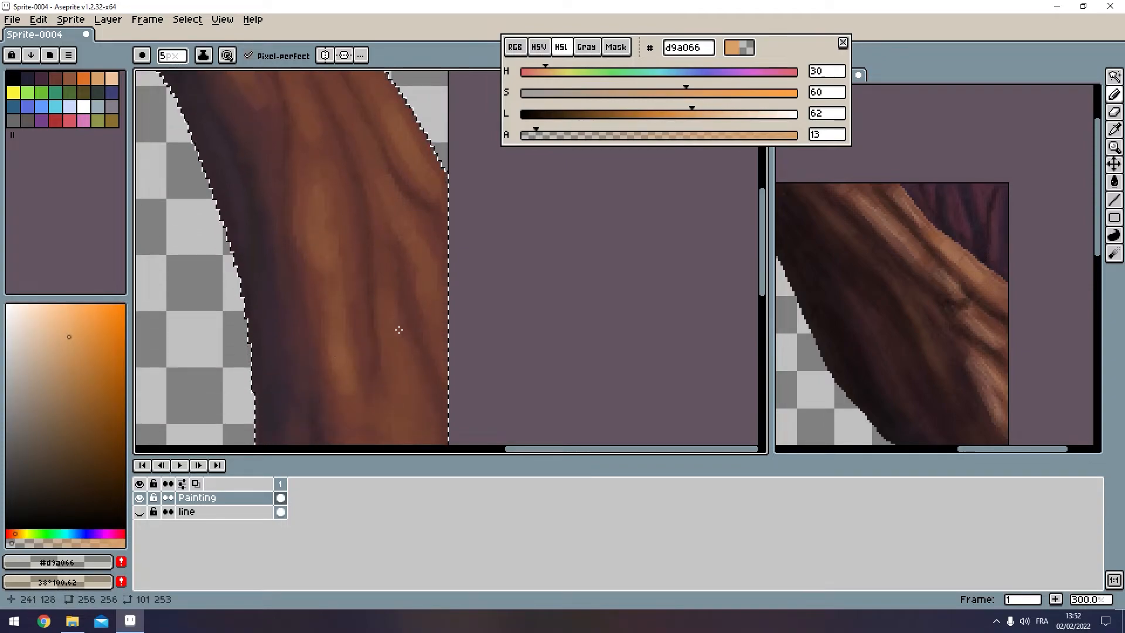
pyautogui.moveTo(403, 390); pyautogui.dragTo(405, 410)
pyautogui.moveTo(437, 287); pyautogui.dragTo(425, 237)
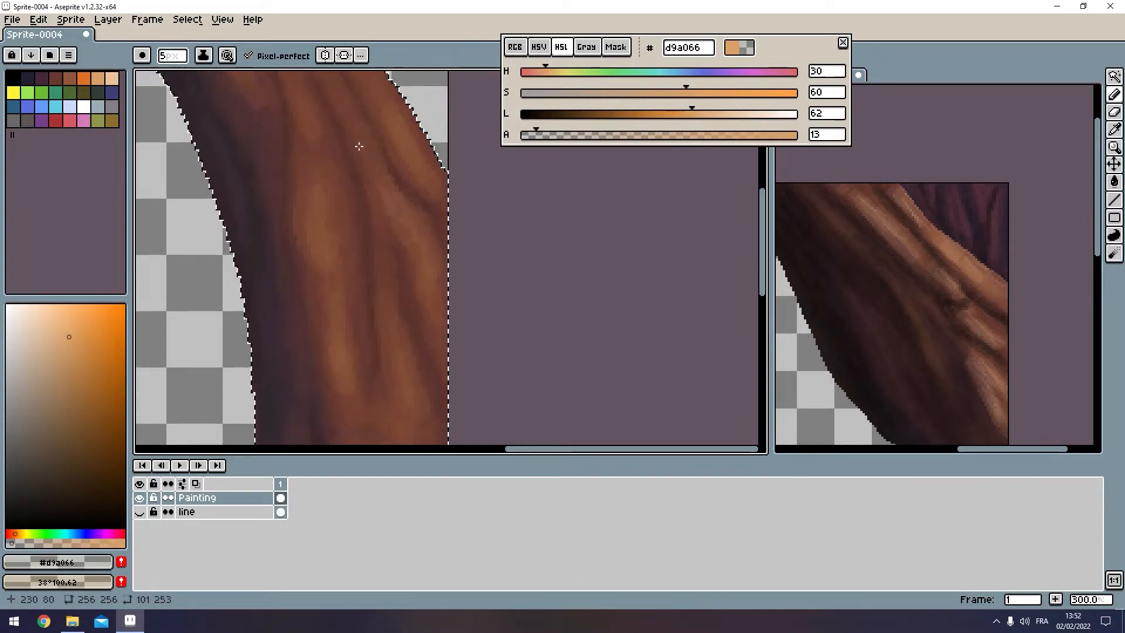
pyautogui.moveTo(341, 417); pyautogui.dragTo(342, 350)
pyautogui.moveTo(401, 423)
pyautogui.mouseDown()
pyautogui.moveTo(402, 349)
pyautogui.moveTo(421, 338)
pyautogui.mouseUp()
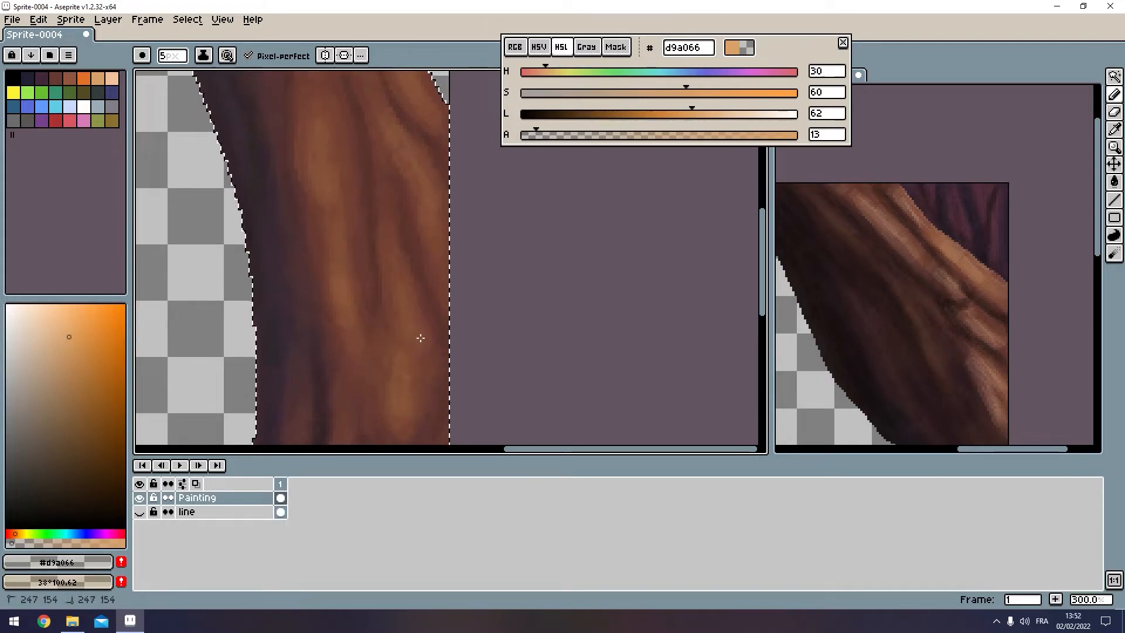
pyautogui.moveTo(348, 331); pyautogui.dragTo(365, 386)
pyautogui.scroll(-5, 388, 328)
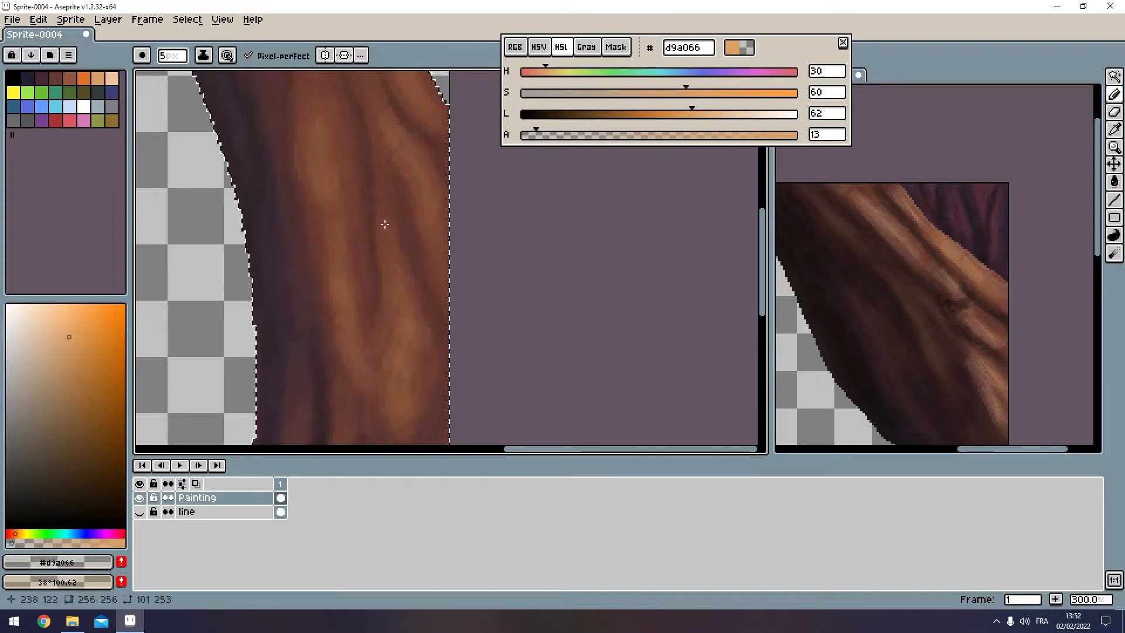
pyautogui.scroll(6, 434, 250)
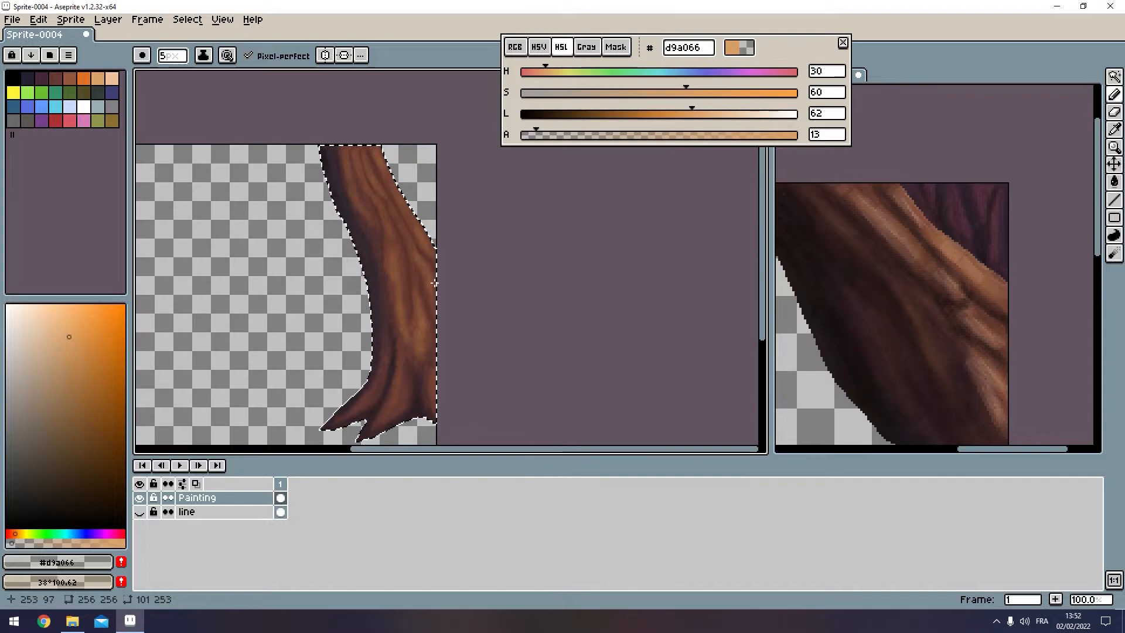
# Step: Highlight the ridges of the roots in tan with a 4 px brush and check the whole trunk without its selection outline
pyautogui.press('ctrl')
pyautogui.scroll(-2, 403, 203)
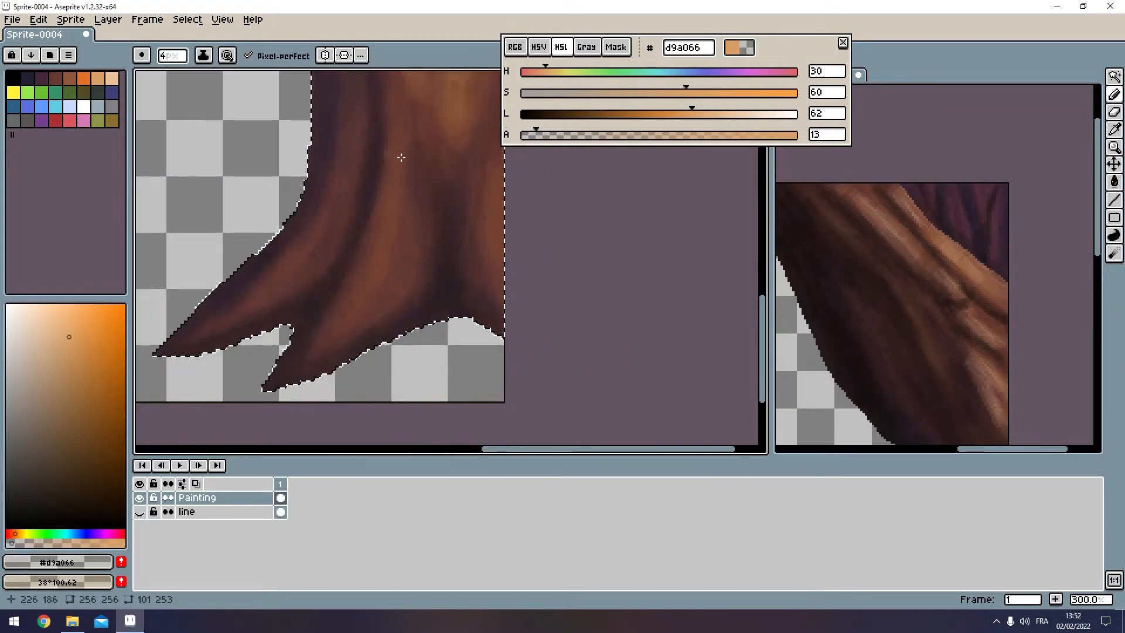
pyautogui.moveTo(354, 303); pyautogui.dragTo(304, 351)
pyautogui.moveTo(264, 307)
pyautogui.mouseDown()
pyautogui.moveTo(273, 351)
pyautogui.moveTo(357, 134)
pyautogui.mouseUp()
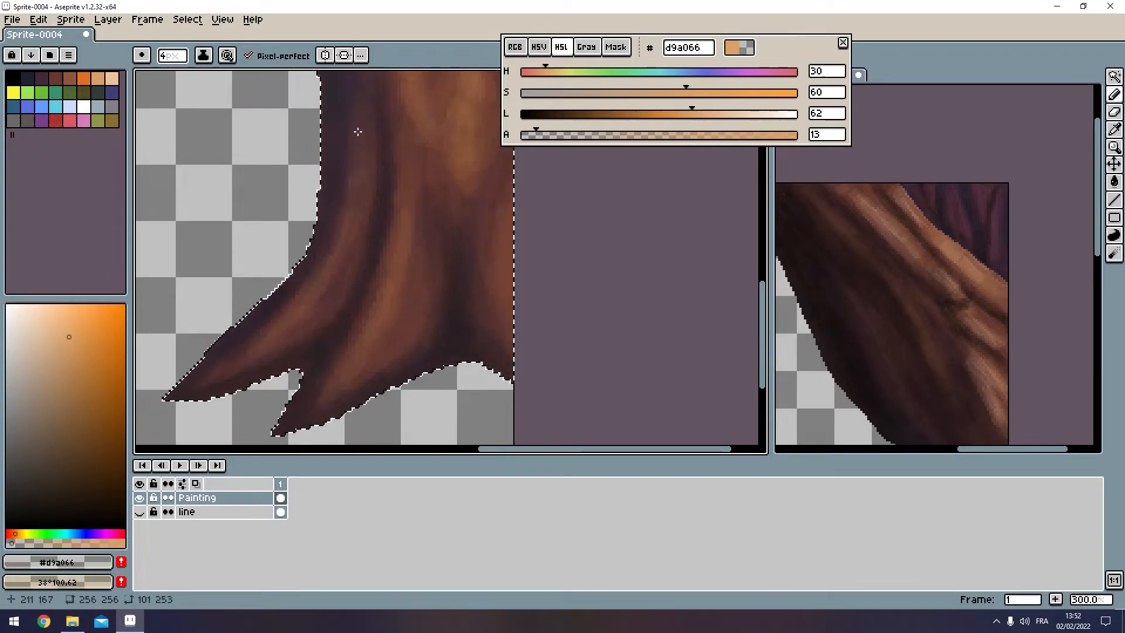
pyautogui.moveTo(450, 231); pyautogui.dragTo(384, 275)
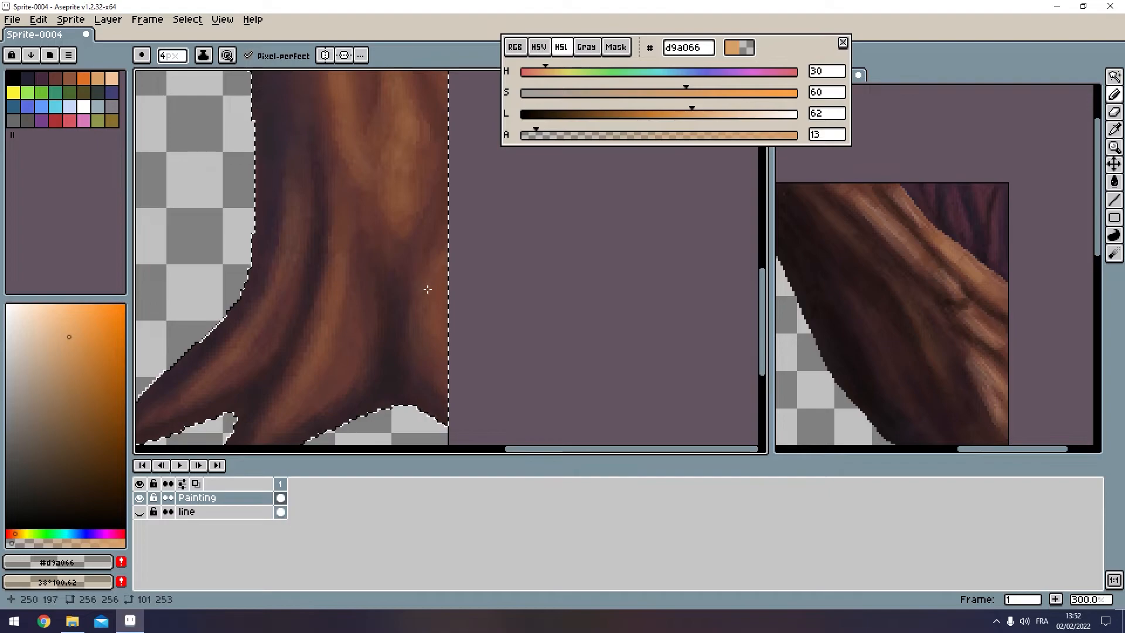
pyautogui.scroll(-2, 445, 235)
pyautogui.scroll(-1, 444, 234)
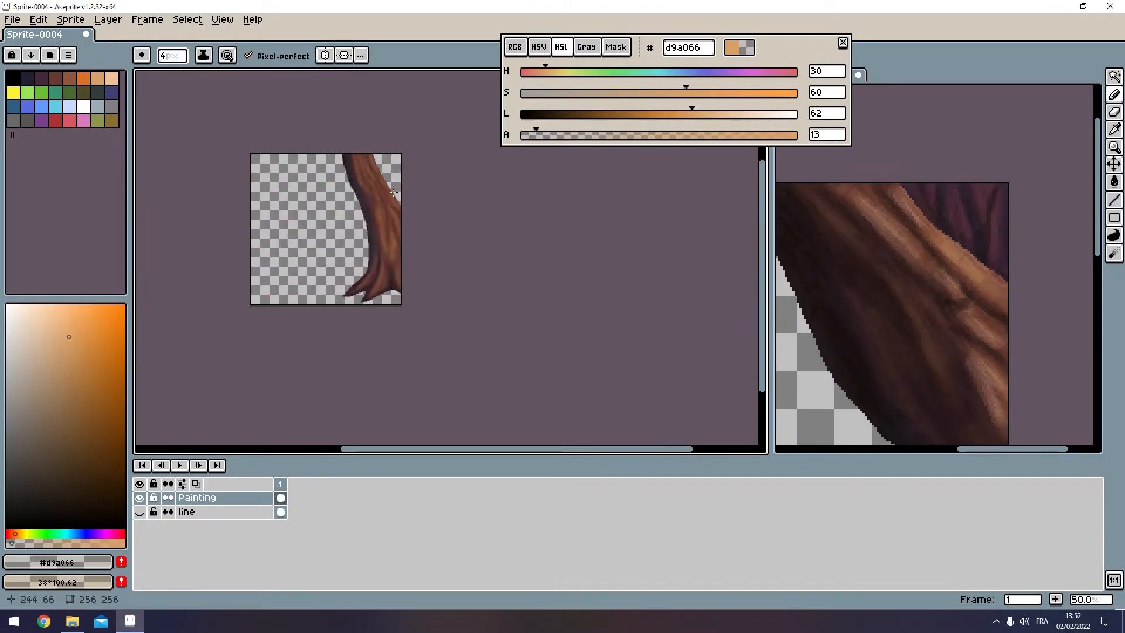
pyautogui.scroll(1, 393, 193)
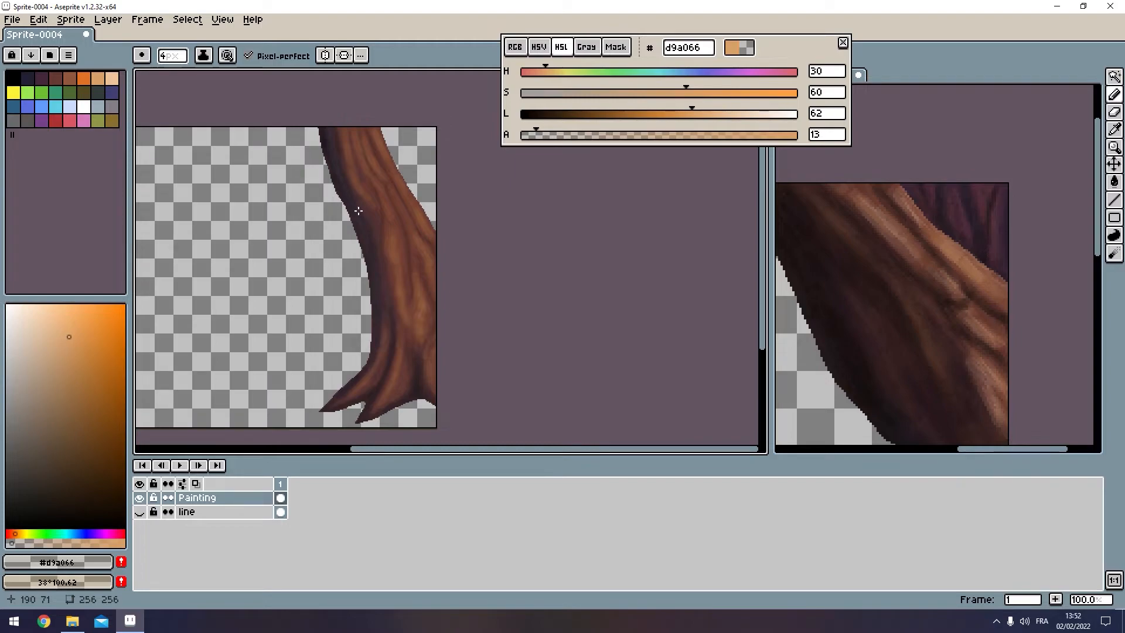
pyautogui.hotkey('ctrl', 'z')
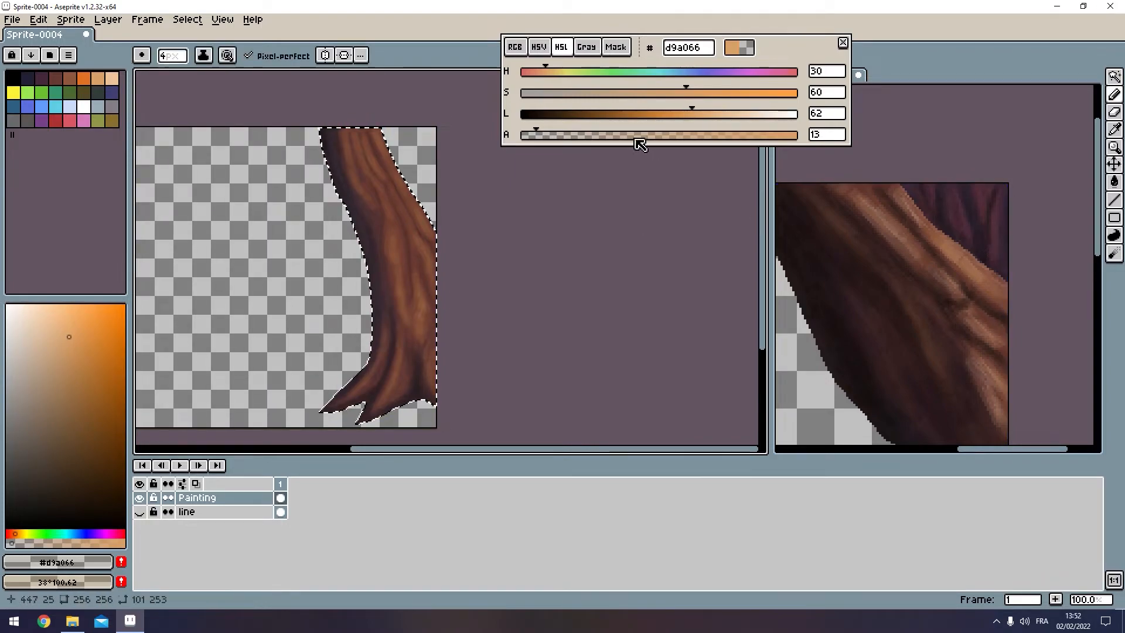
# Step: Darken the palette brown #663931 to #3b211c by setting its lightness to 17, with alpha 21
pyautogui.press('0')
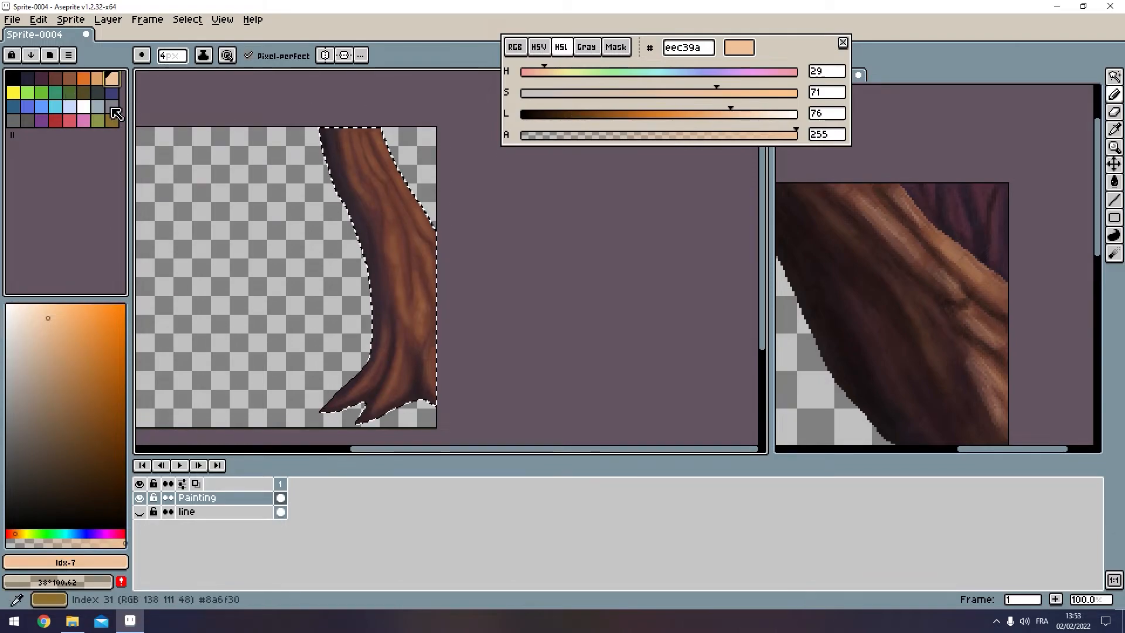
pyautogui.click(27, 77)
pyautogui.click(41, 77)
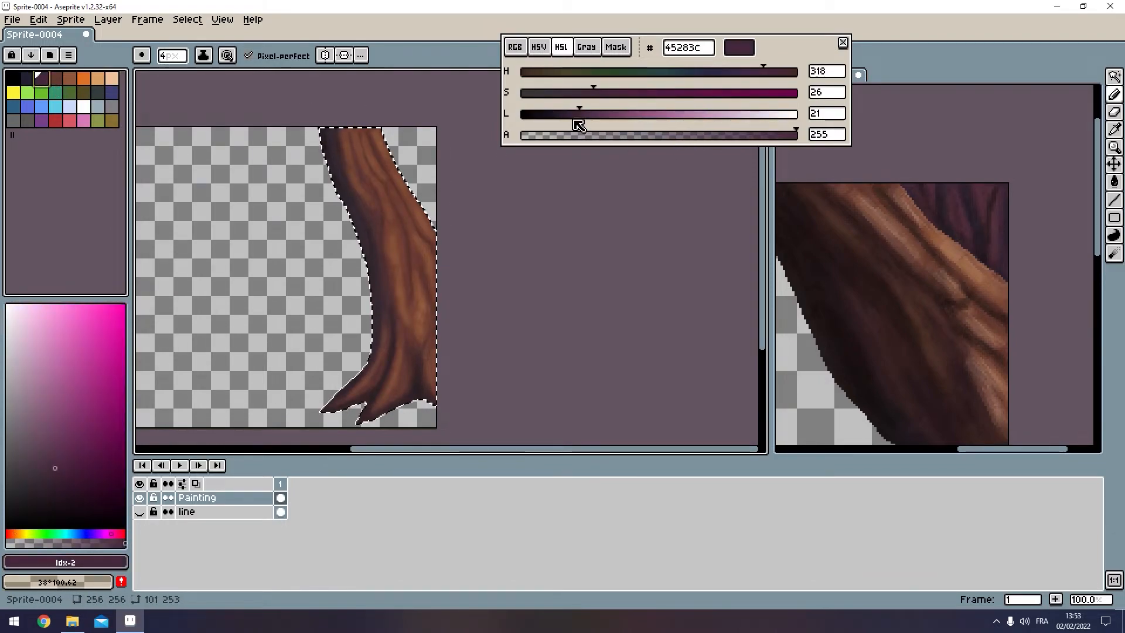
pyautogui.press(']')
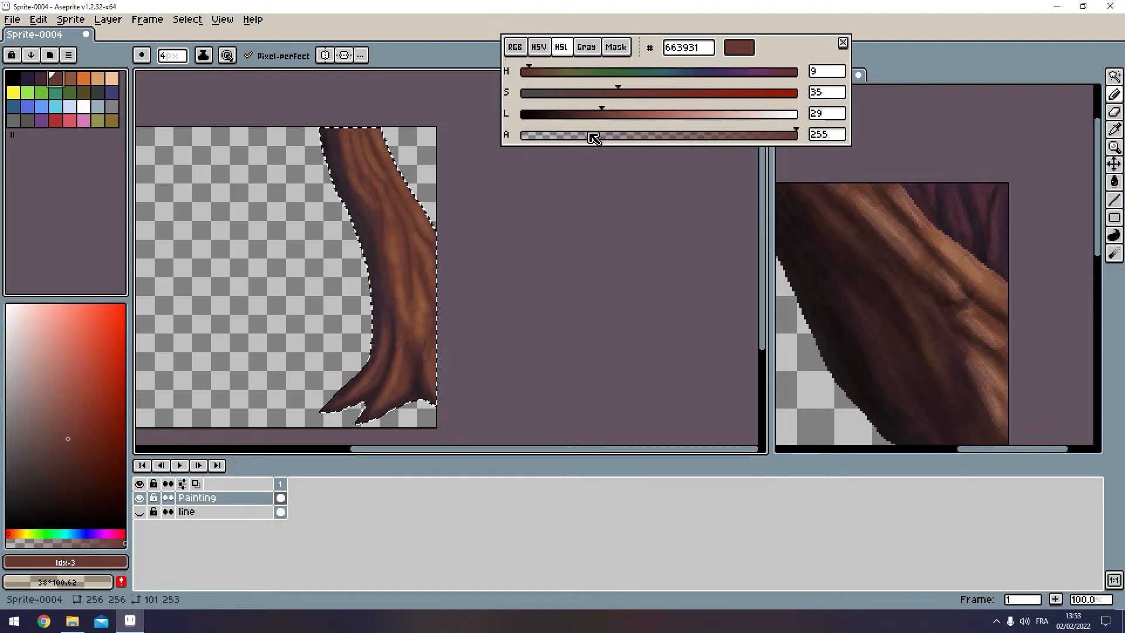
pyautogui.moveTo(602, 113); pyautogui.dragTo(548, 136)
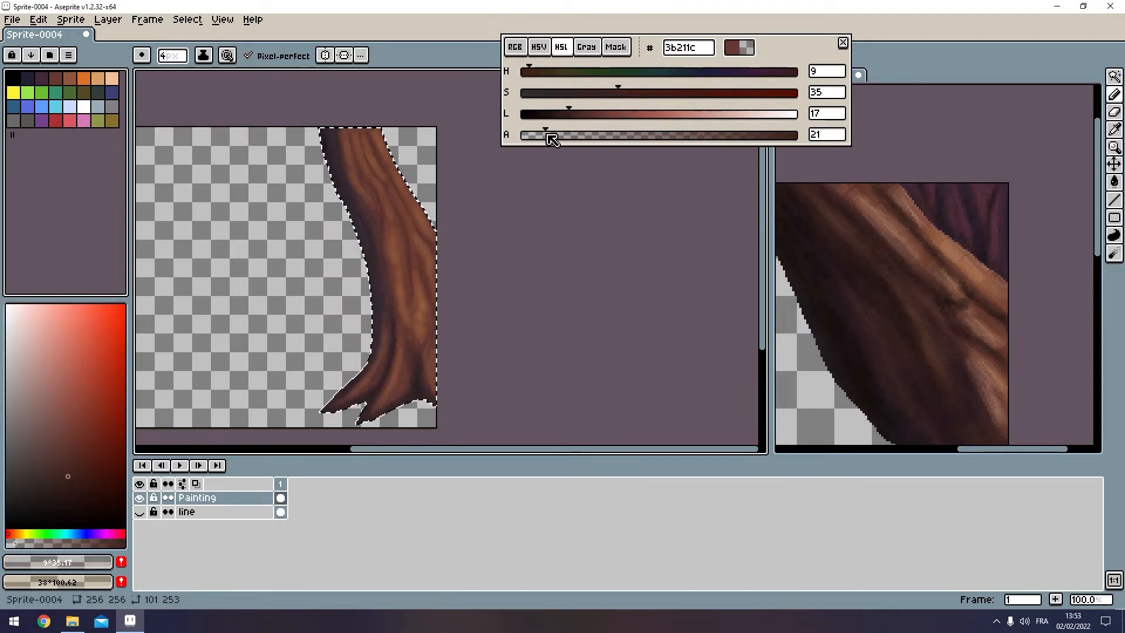
# Step: Raise the dark brown's alpha to 34 and deepen the bark lines on the upper trunk with a 1 px brush
pyautogui.scroll(6, 447, 309)
pyautogui.press('-')
pyautogui.press('-')
pyautogui.press('-')
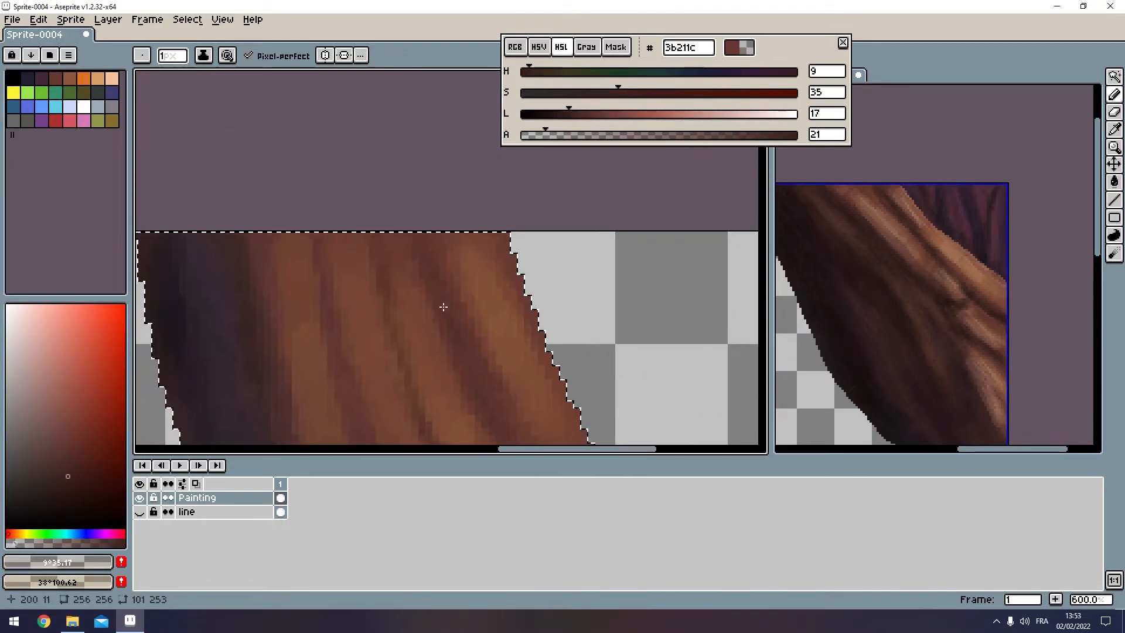
pyautogui.moveTo(549, 139); pyautogui.dragTo(558, 136)
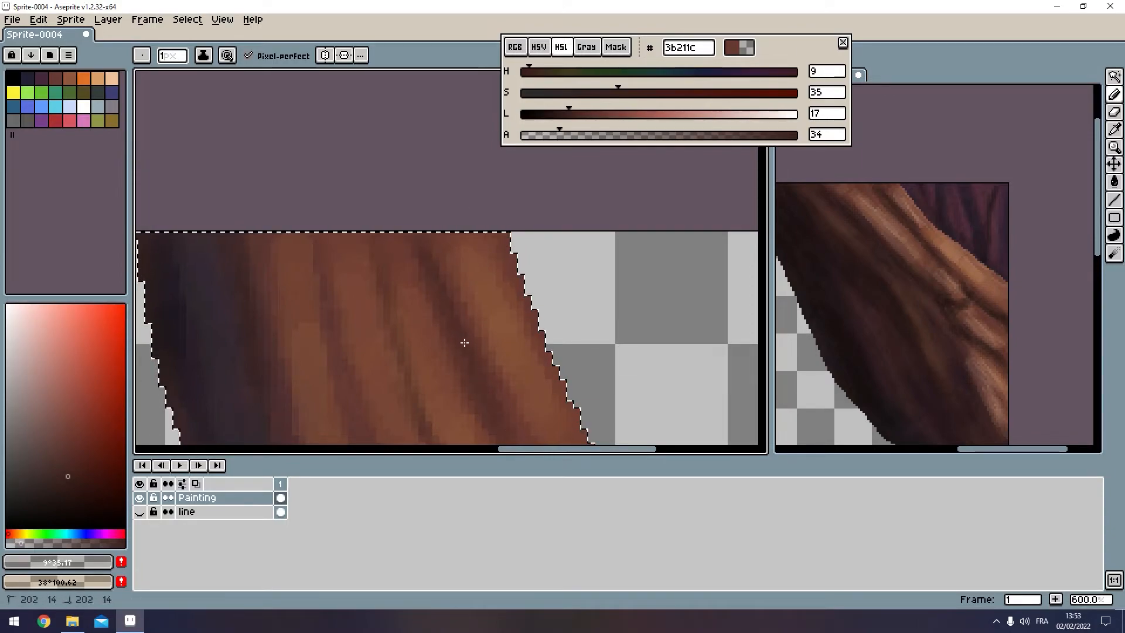
pyautogui.scroll(-2, 463, 334)
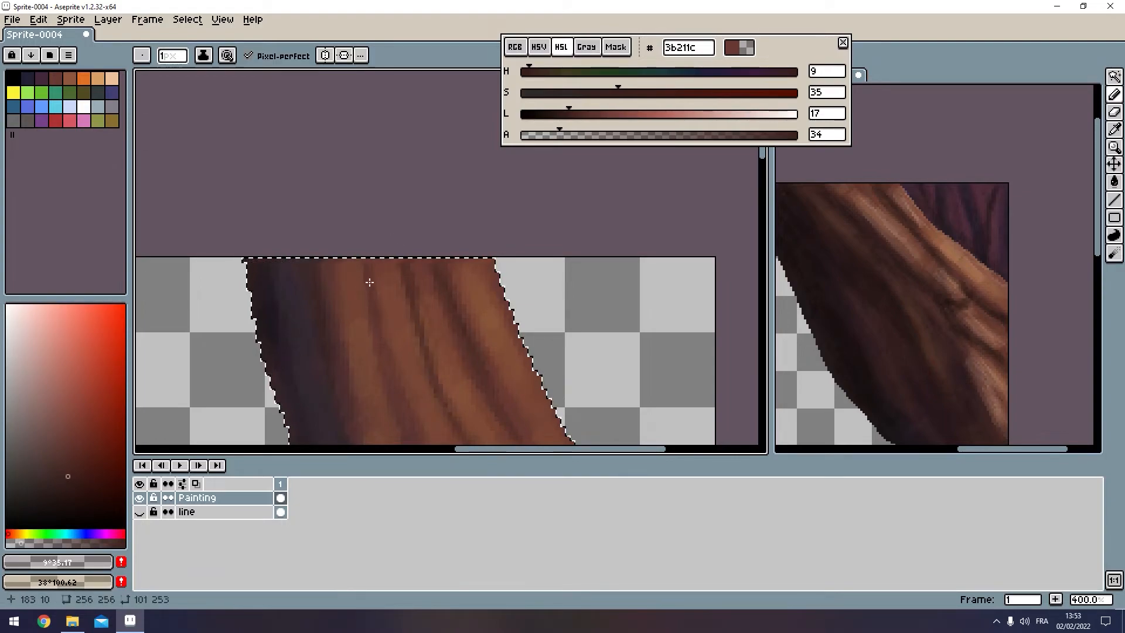
pyautogui.moveTo(400, 367); pyautogui.dragTo(332, 193)
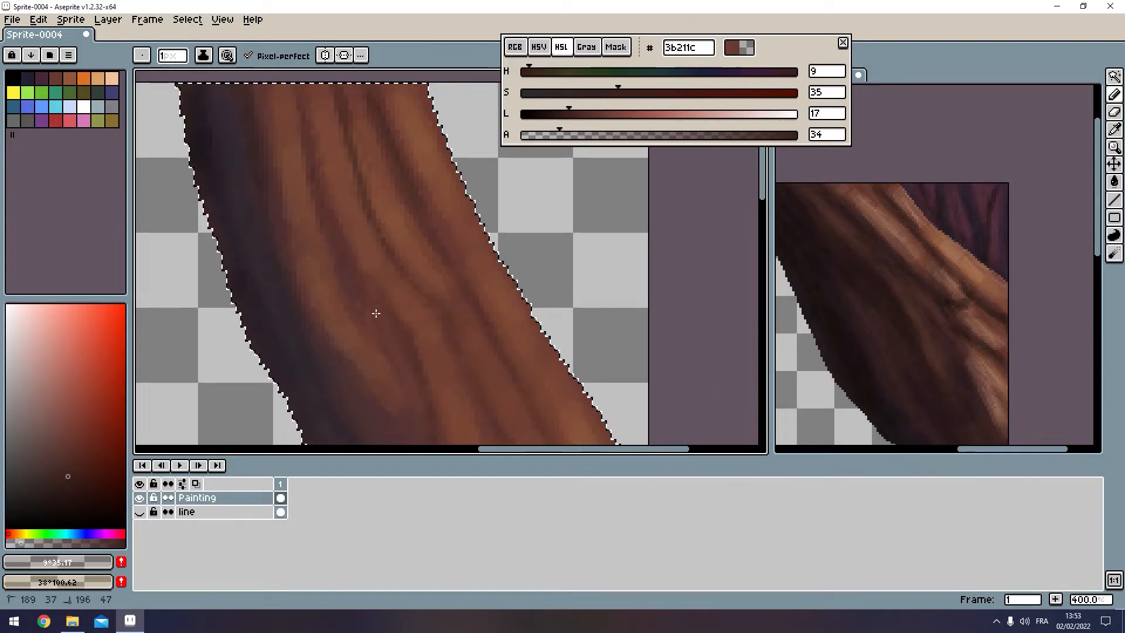
# Step: Darken the brown to #291714 with lightness 12 and strengthen the upper trunk's bark lines using a 2 px brush
pyautogui.click(554, 113)
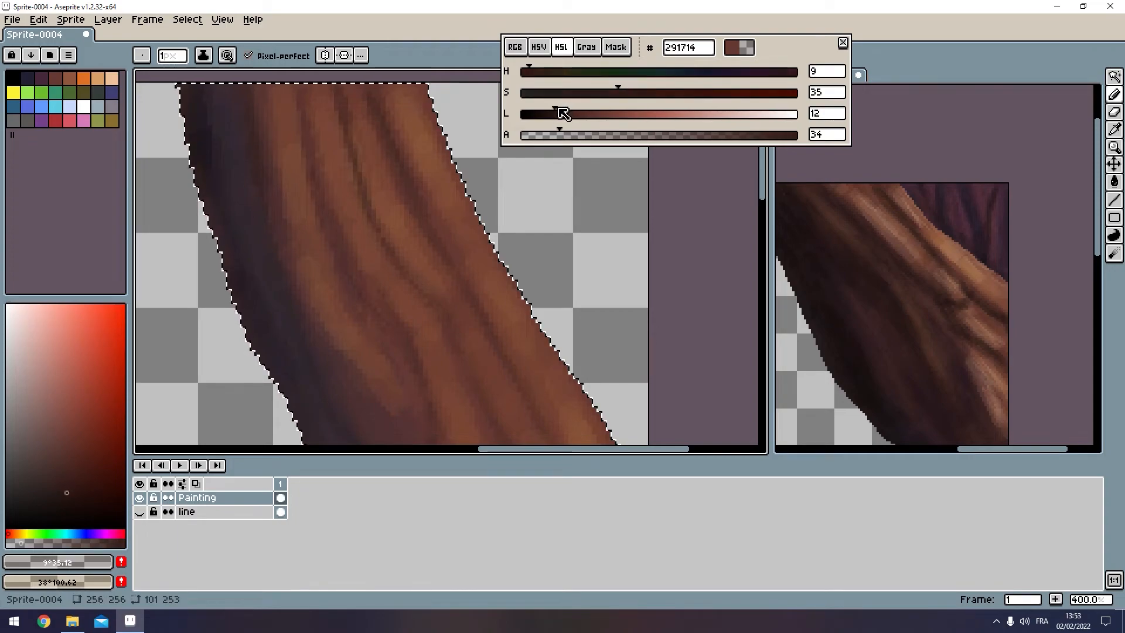
pyautogui.moveTo(345, 264)
pyautogui.mouseDown()
pyautogui.moveTo(357, 308)
pyautogui.moveTo(370, 300)
pyautogui.mouseUp()
pyautogui.scroll(-1, 356, 308)
pyautogui.moveTo(307, 112); pyautogui.dragTo(326, 212)
pyautogui.moveTo(314, 135); pyautogui.dragTo(328, 187)
pyautogui.moveTo(305, 101); pyautogui.dragTo(316, 153)
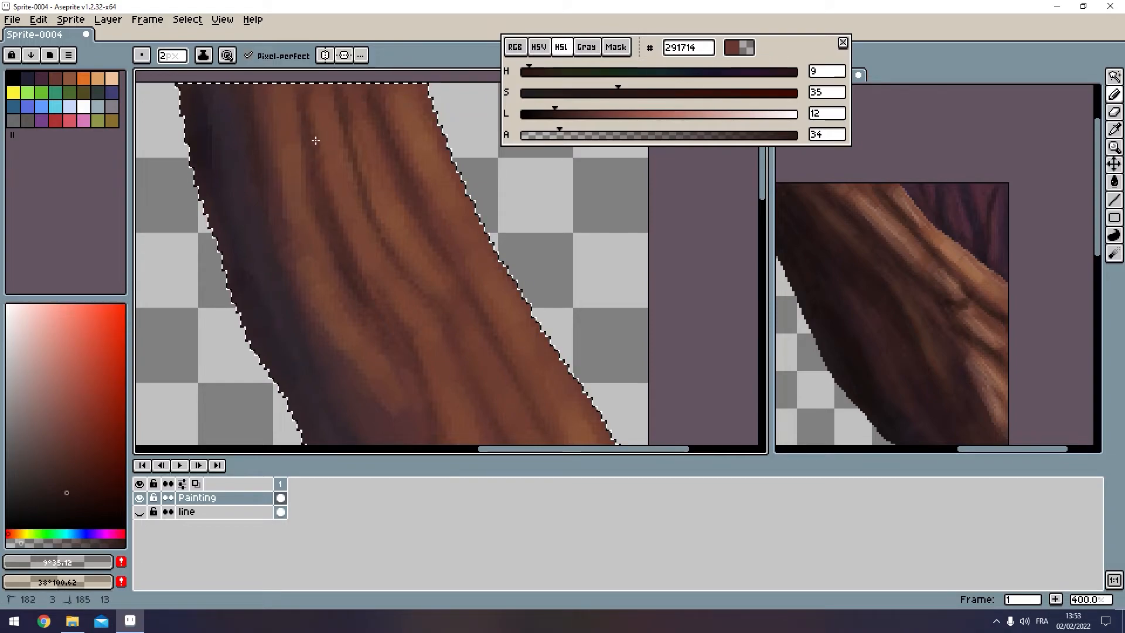
pyautogui.moveTo(439, 314); pyautogui.dragTo(454, 357)
# Step: Continue the dark 2 px bark lines down through the middle of the trunk, including the forked grooves near its right edge
pyautogui.moveTo(461, 417); pyautogui.dragTo(349, 232)
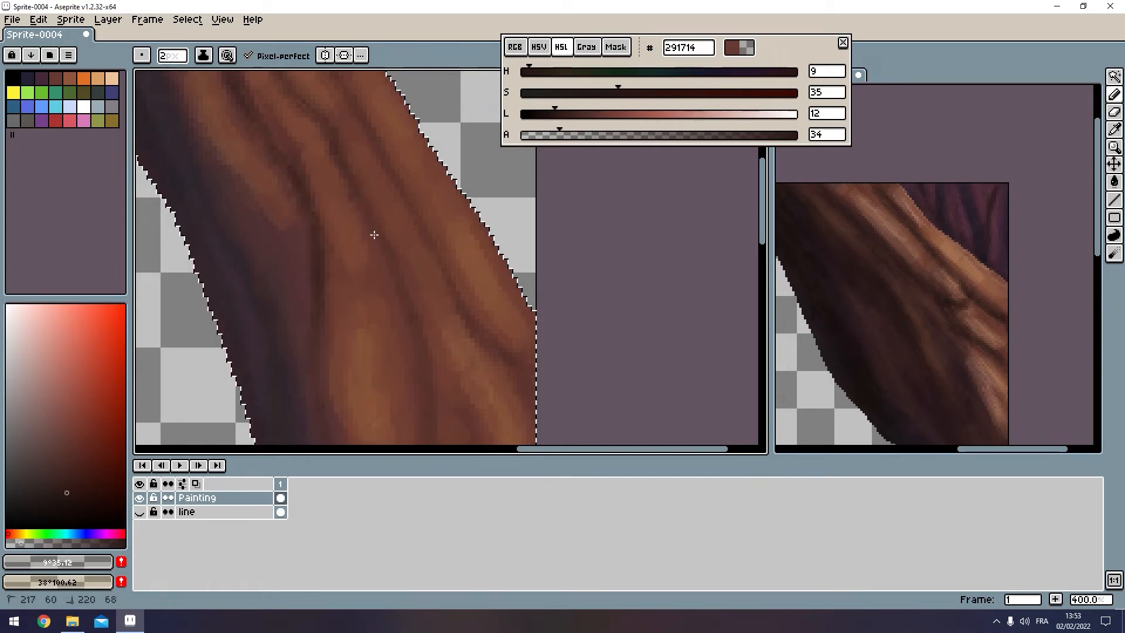
pyautogui.moveTo(414, 328); pyautogui.dragTo(341, 141)
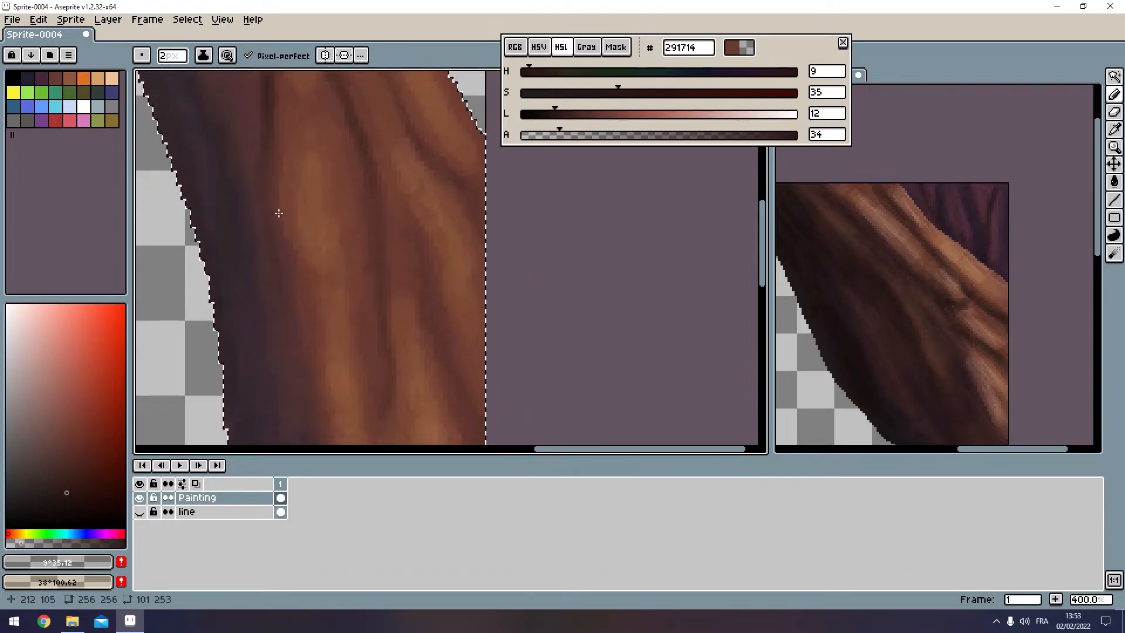
pyautogui.moveTo(281, 245); pyautogui.dragTo(307, 355)
pyautogui.moveTo(384, 358)
pyautogui.mouseDown()
pyautogui.moveTo(374, 239)
pyautogui.moveTo(374, 307)
pyautogui.moveTo(339, 321)
pyautogui.mouseUp()
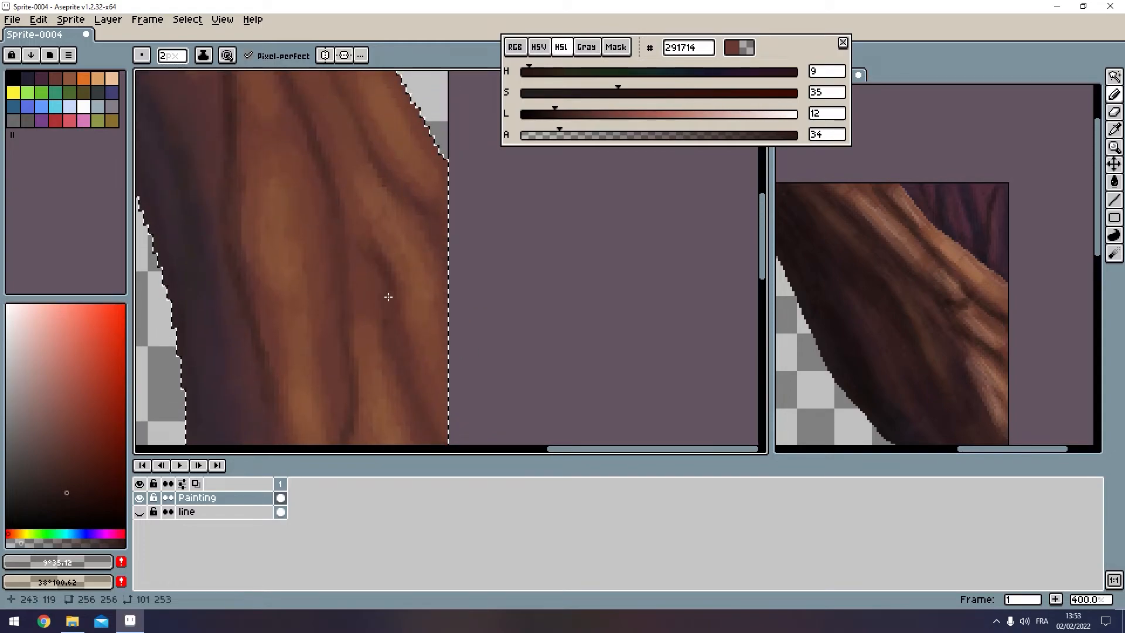
pyautogui.scroll(-3, 410, 370)
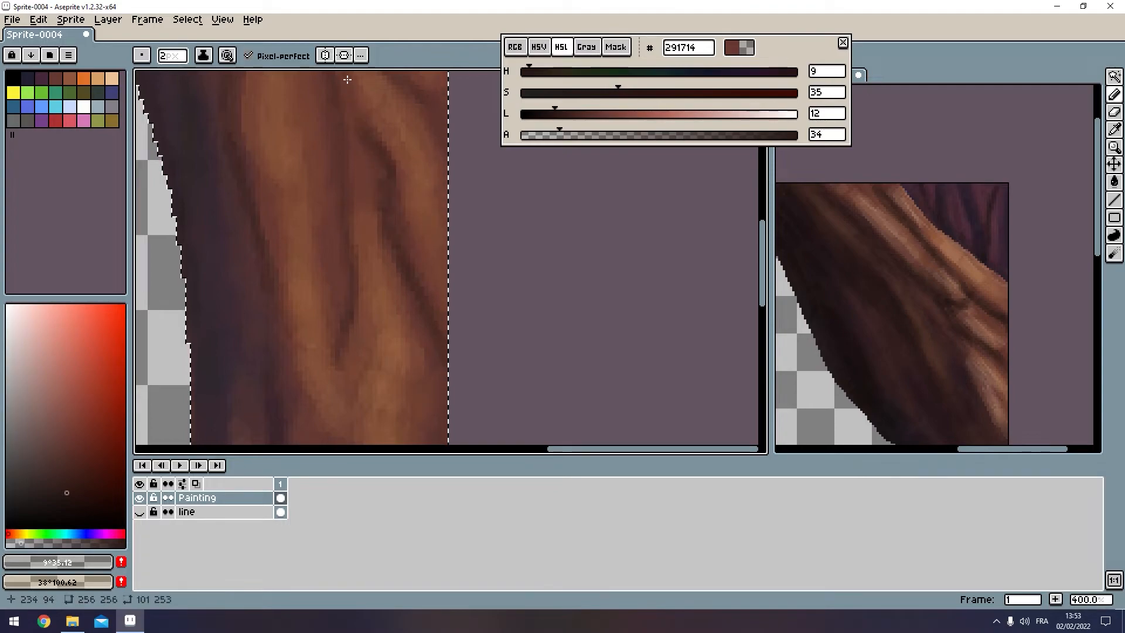
# Step: Reinforce the dark bark lines beside the trunk's right edge, working from the middle back up to the top
pyautogui.scroll(3, 369, 129)
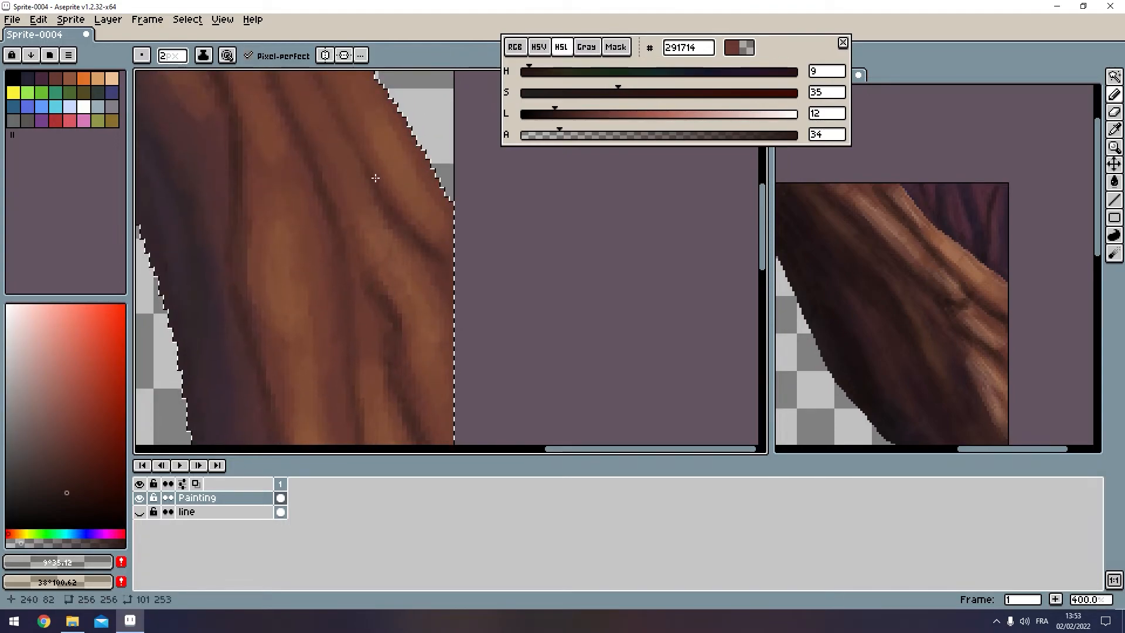
pyautogui.scroll(3, 381, 205)
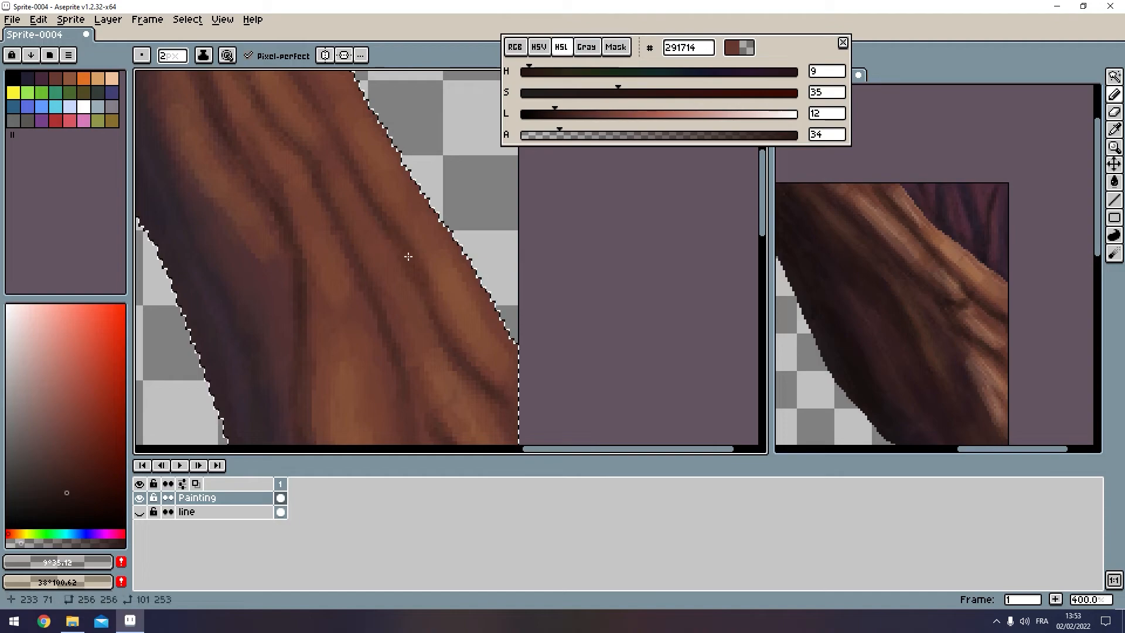
pyautogui.scroll(2, 402, 259)
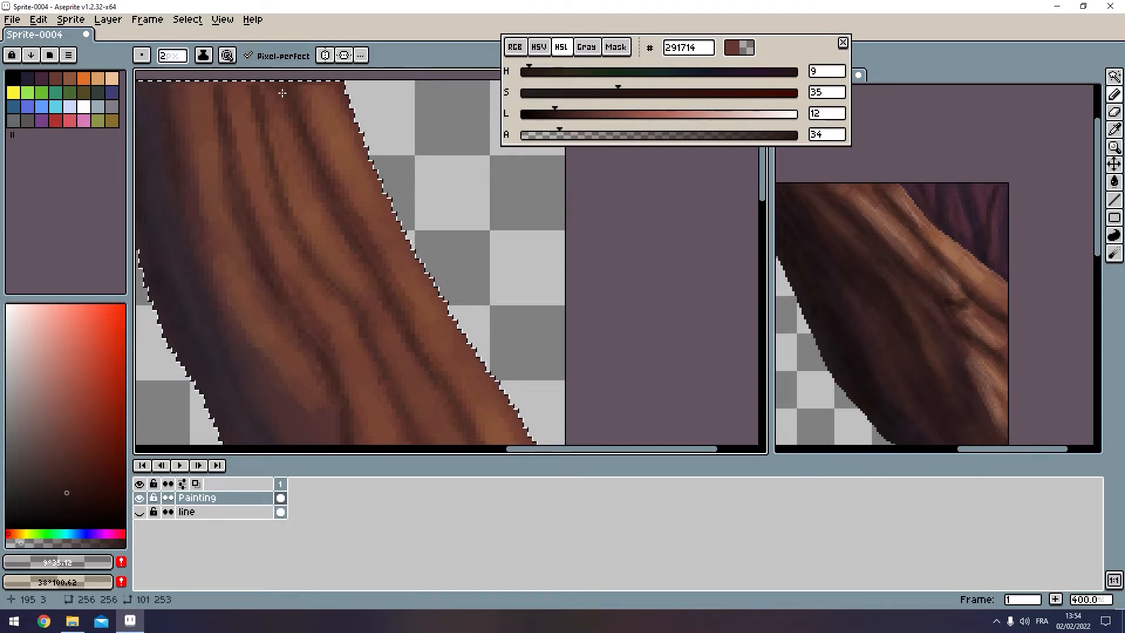
# Step: Check the shaded trunk without its selection outline and restore the selection
pyautogui.scroll(-2, 348, 225)
pyautogui.scroll(-1, 477, 372)
pyautogui.hotkey('ctrl', 'd')
pyautogui.scroll(-1, 448, 349)
pyautogui.scroll(1, 425, 340)
pyautogui.scroll(1, 425, 341)
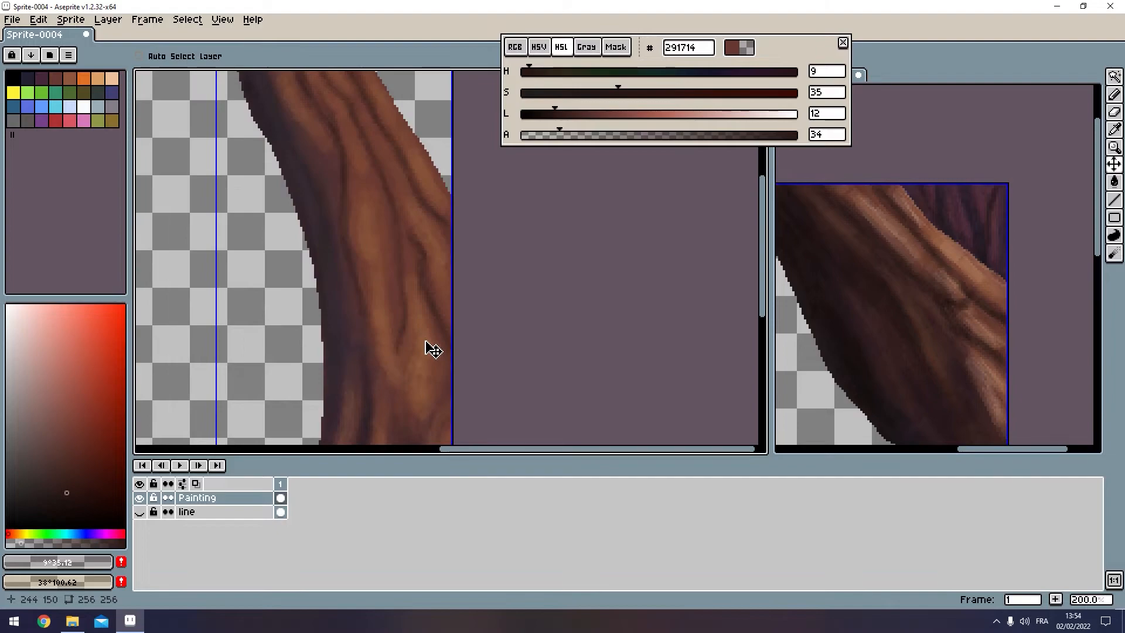
pyautogui.hotkey('ctrl', 'z')
pyautogui.moveTo(307, 114); pyautogui.dragTo(306, 216)
pyautogui.scroll(1, 306, 217)
pyautogui.moveTo(433, 230); pyautogui.dragTo(366, 424)
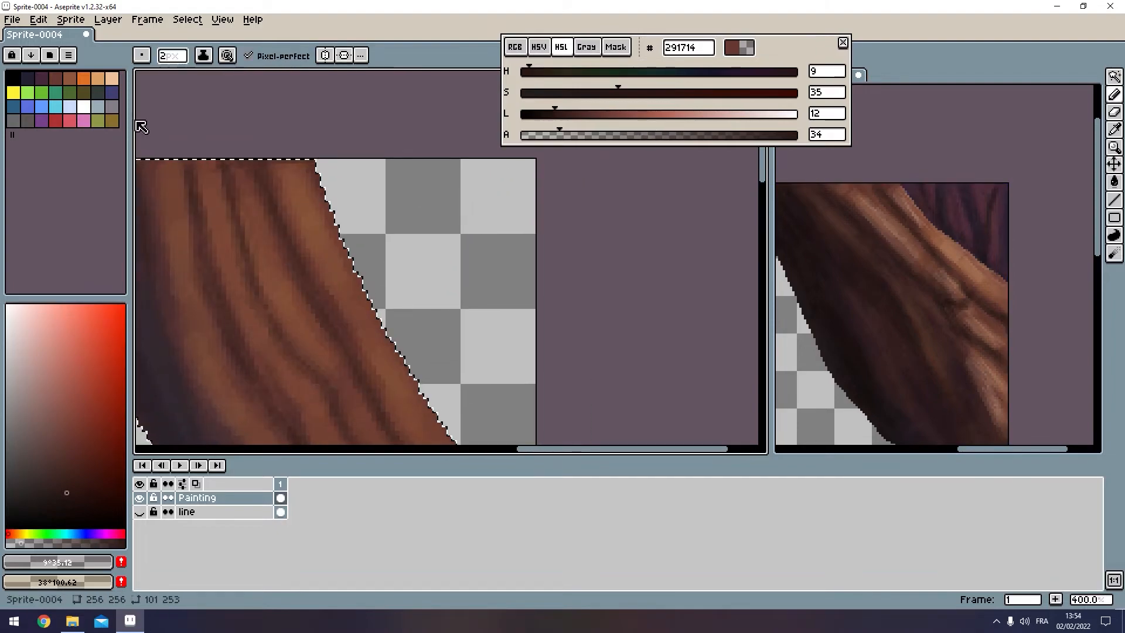
# Step: Switch to light peach #eec39a at alpha 12 and paint fine 1 px highlights beside the upper trunk's dark bark lines
pyautogui.click(111, 78)
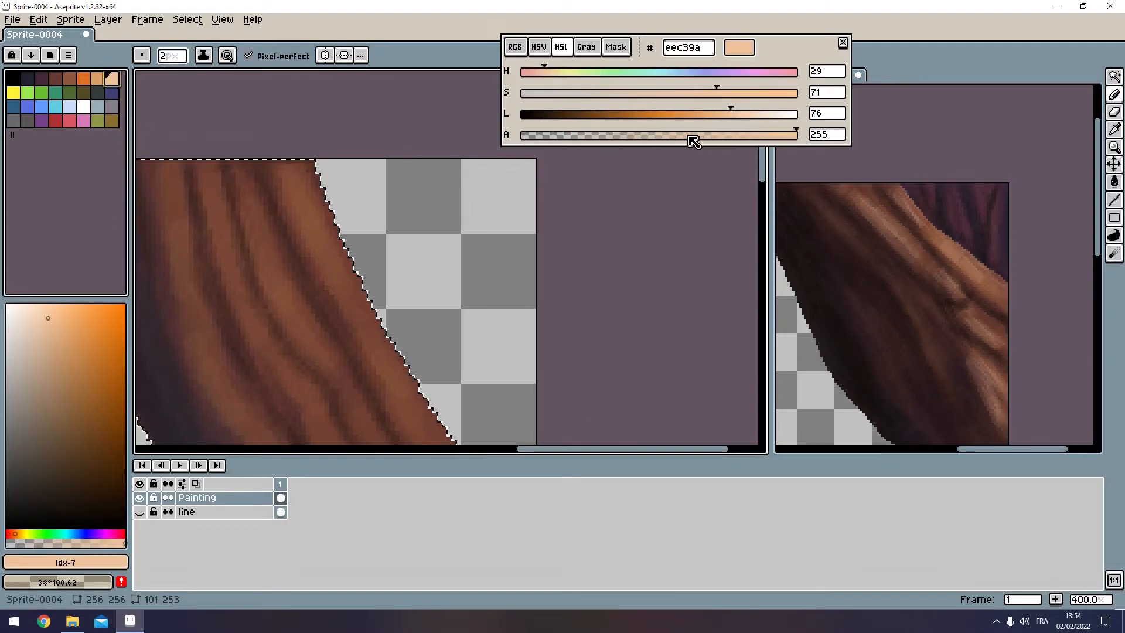
pyautogui.moveTo(696, 135); pyautogui.dragTo(574, 135)
pyautogui.press('-')
pyautogui.scroll(2, 247, 221)
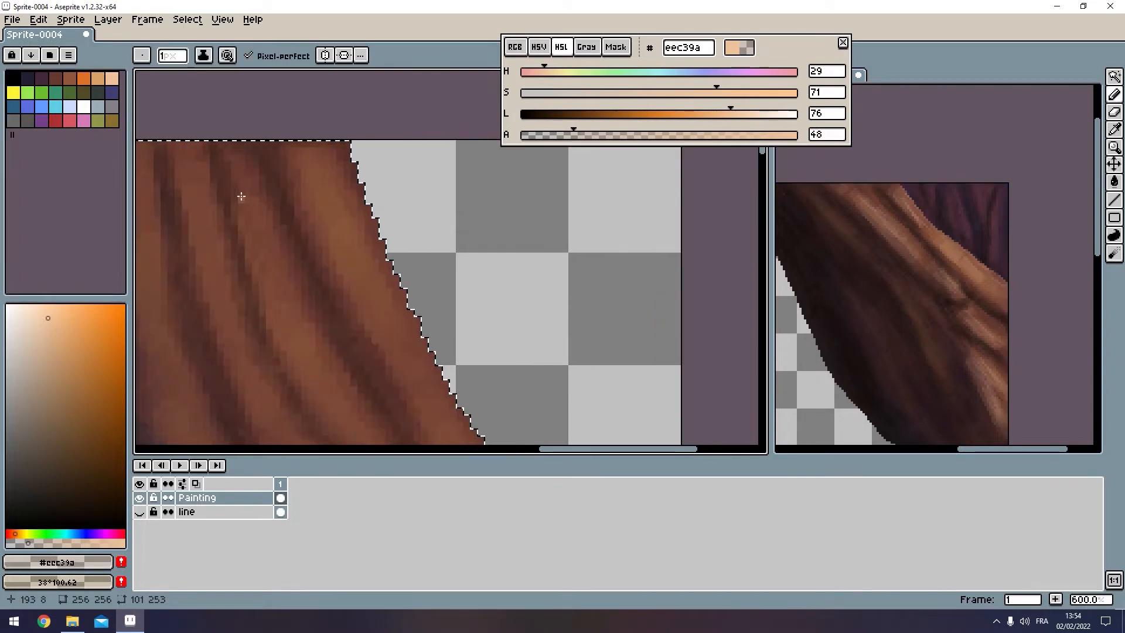
pyautogui.press('Tab')
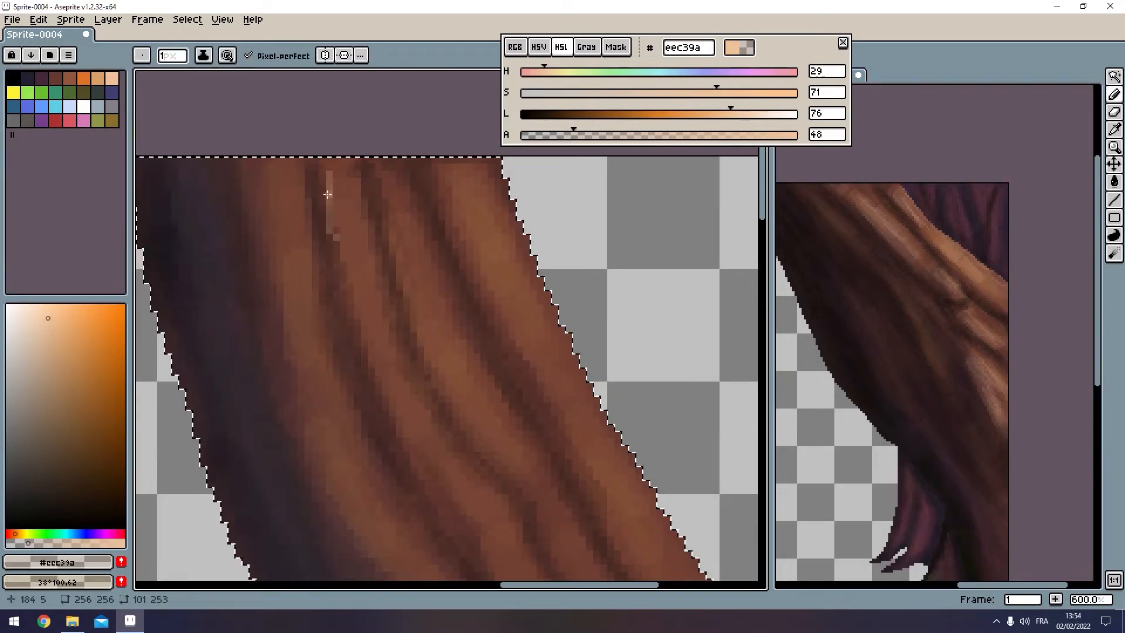
pyautogui.moveTo(545, 135); pyautogui.dragTo(535, 134)
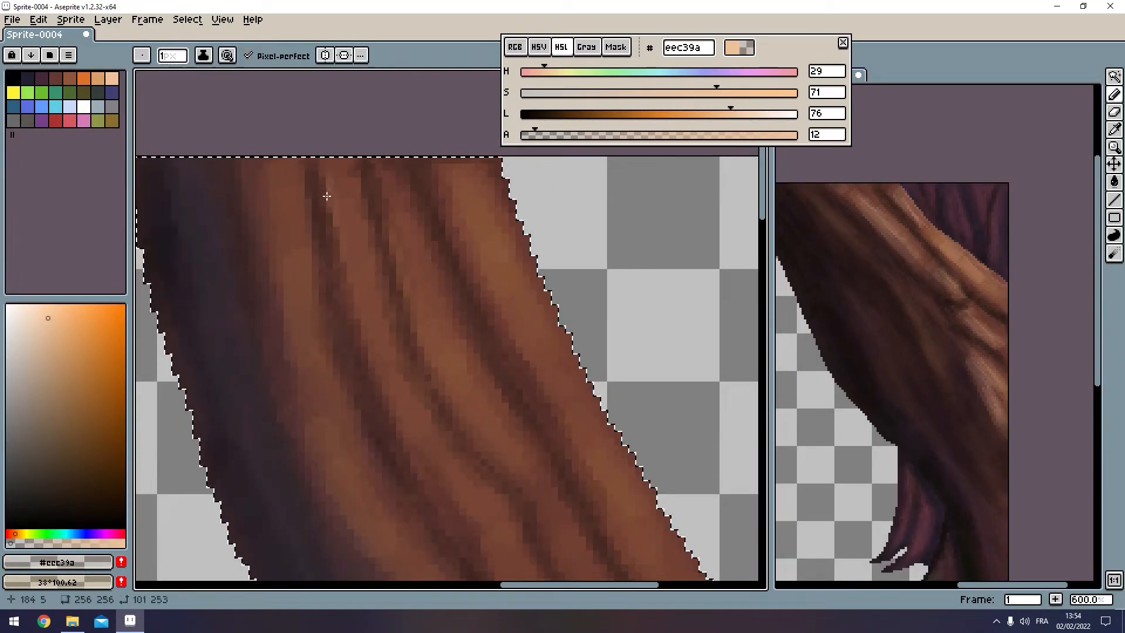
pyautogui.moveTo(358, 301); pyautogui.dragTo(371, 343)
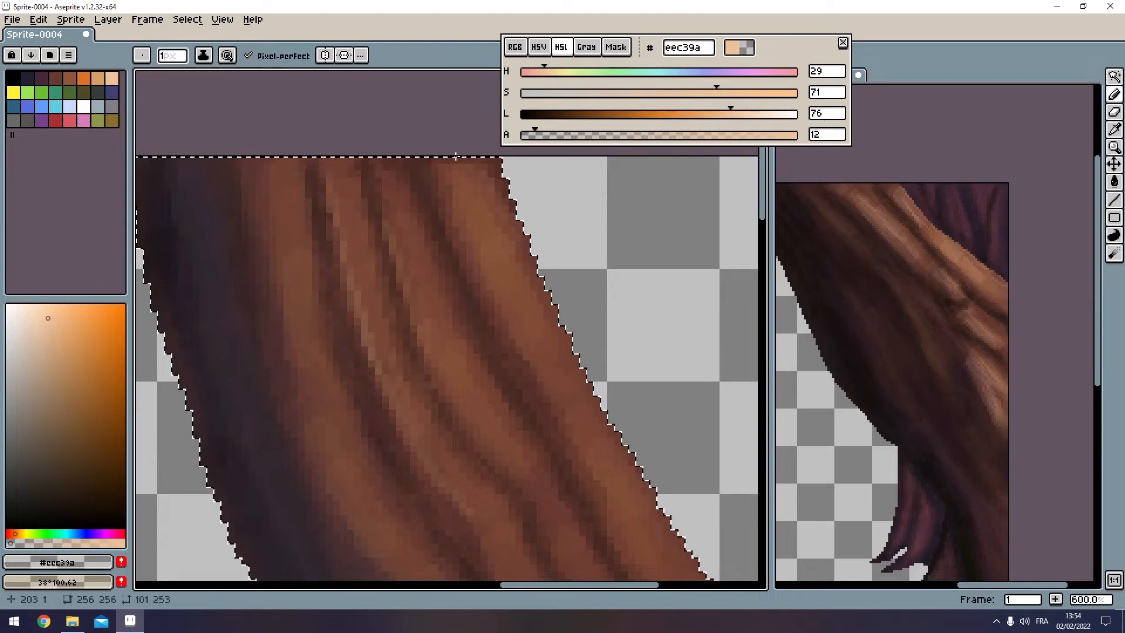
# Step: Add peach highlights with a 2 px brush along the right edge and between the bark lines of the upper trunk
pyautogui.press('+')
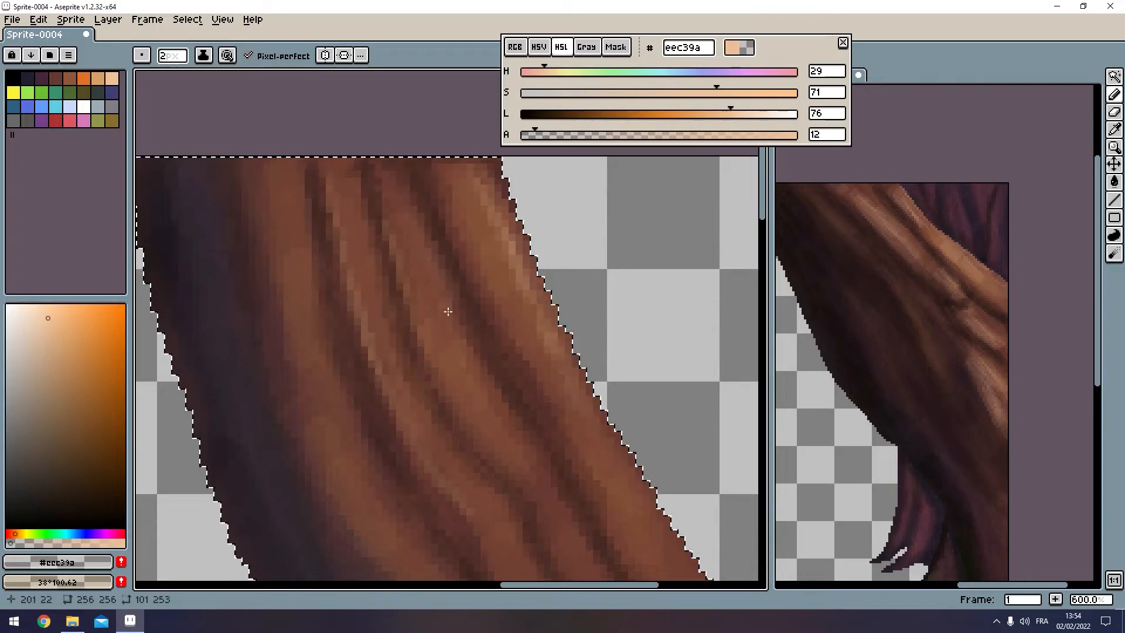
pyautogui.scroll(-4, 596, 436)
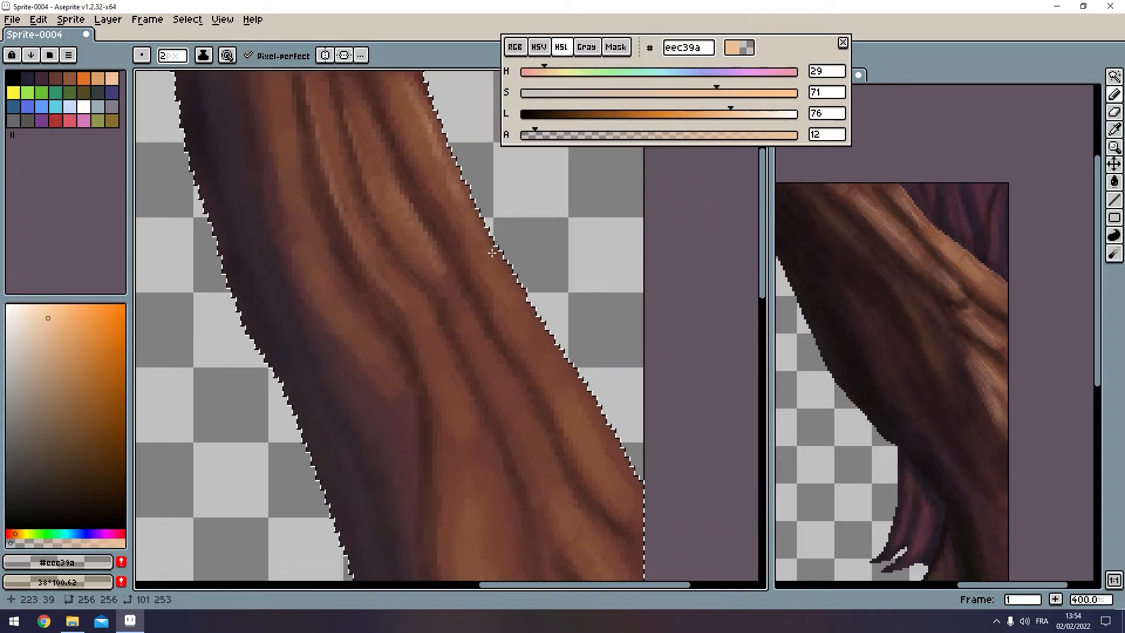
pyautogui.scroll(2, 394, 239)
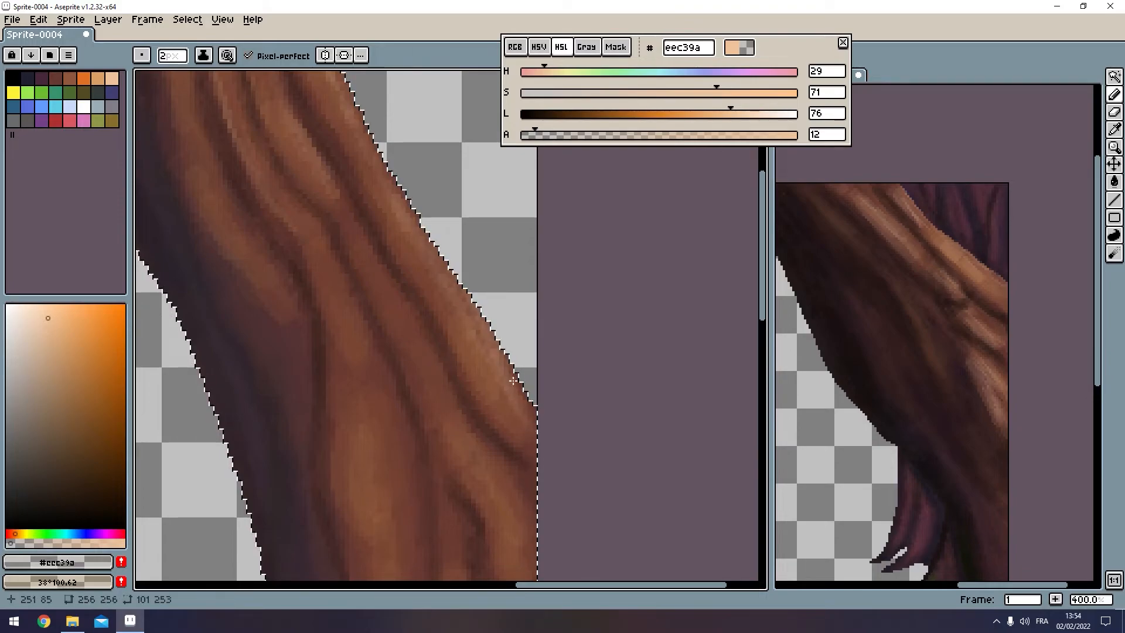
pyautogui.moveTo(408, 209); pyautogui.dragTo(456, 317)
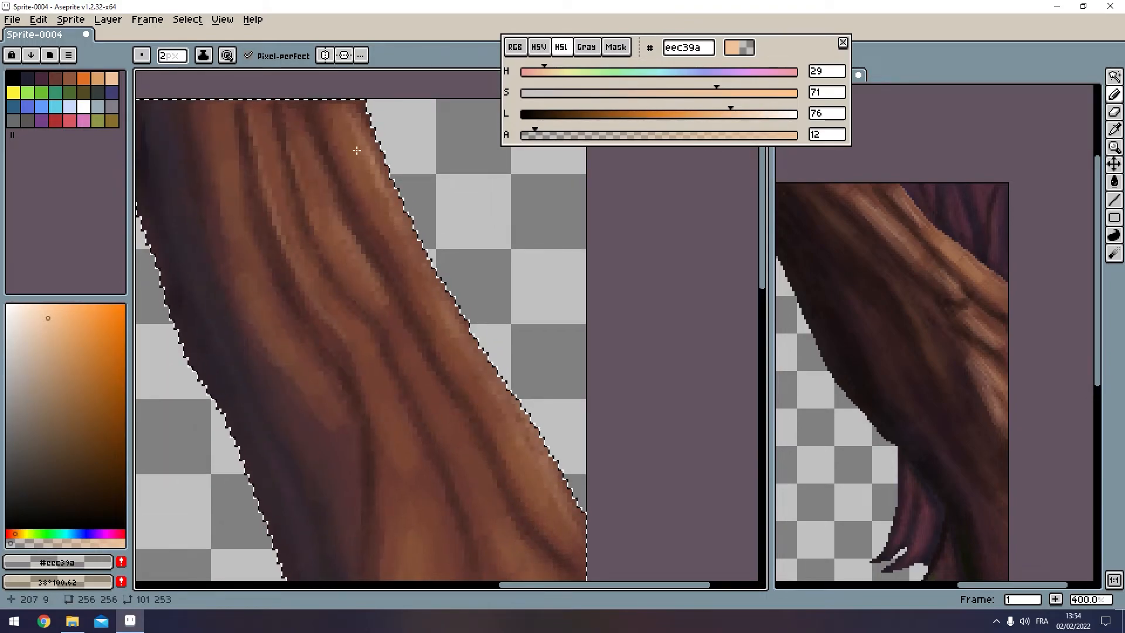
pyautogui.moveTo(436, 365); pyautogui.dragTo(374, 264)
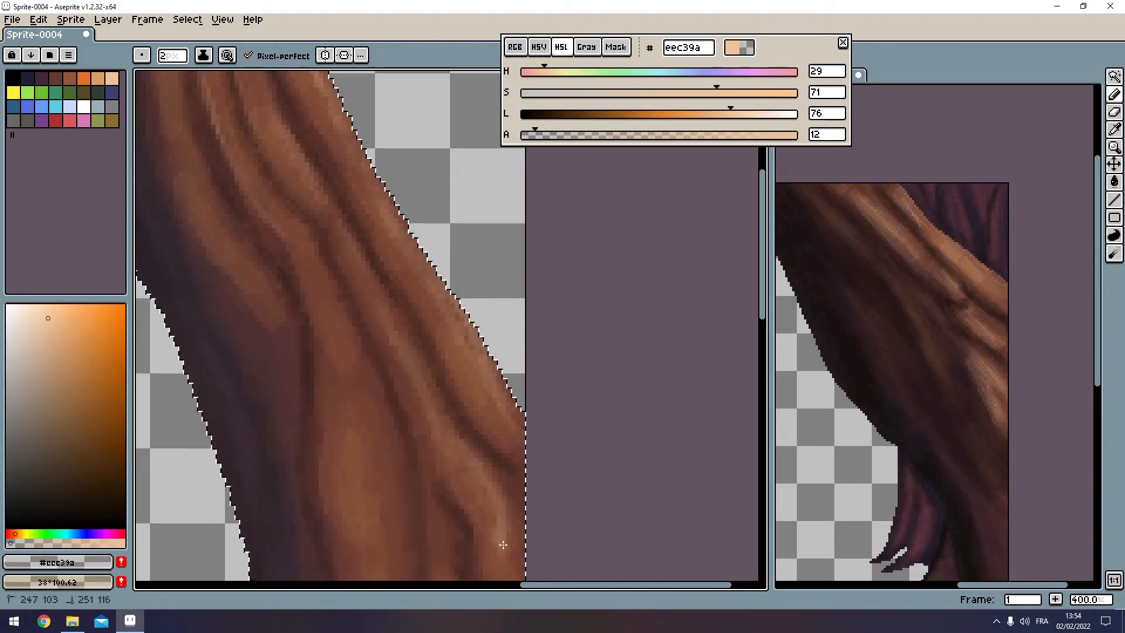
# Step: Highlight the raised bark ridges in the middle and lower trunk in peach, enlarging the brush to 3 px
pyautogui.moveTo(505, 538); pyautogui.dragTo(499, 362)
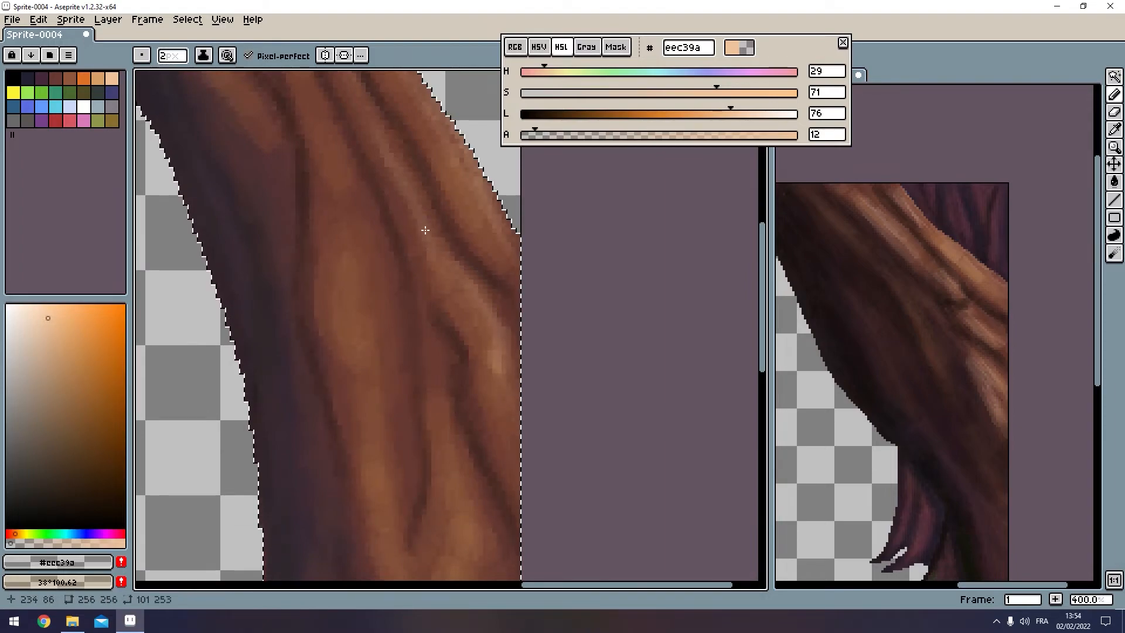
pyautogui.moveTo(421, 227); pyautogui.dragTo(455, 320)
pyautogui.moveTo(378, 415)
pyautogui.mouseDown()
pyautogui.moveTo(396, 471)
pyautogui.moveTo(392, 429)
pyautogui.moveTo(402, 431)
pyautogui.moveTo(386, 375)
pyautogui.mouseUp()
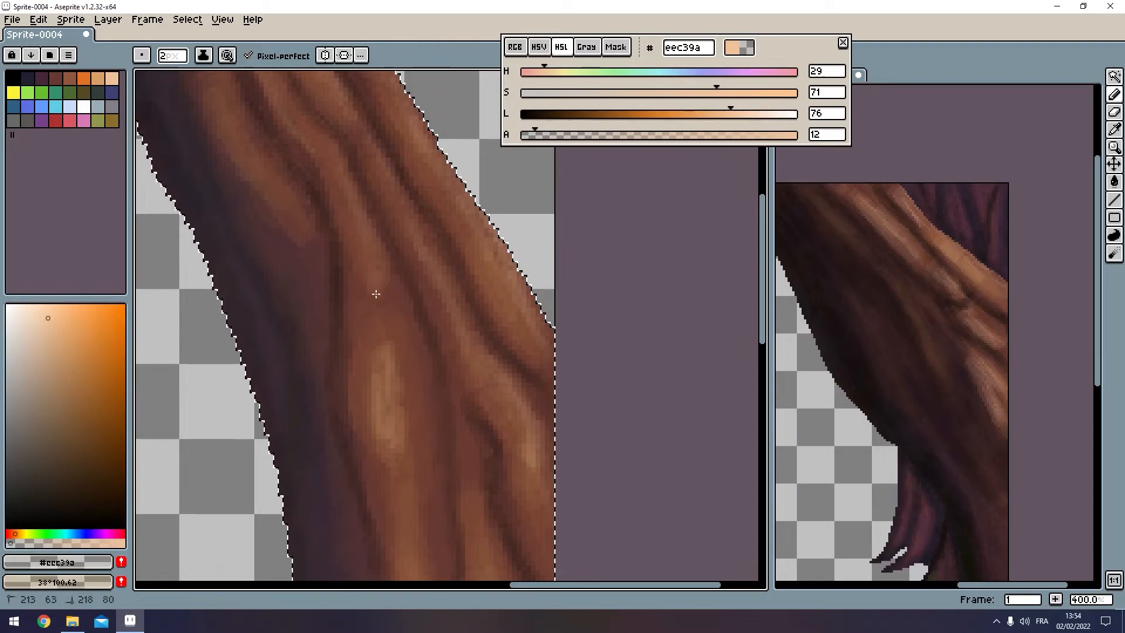
pyautogui.scroll(-3, 393, 304)
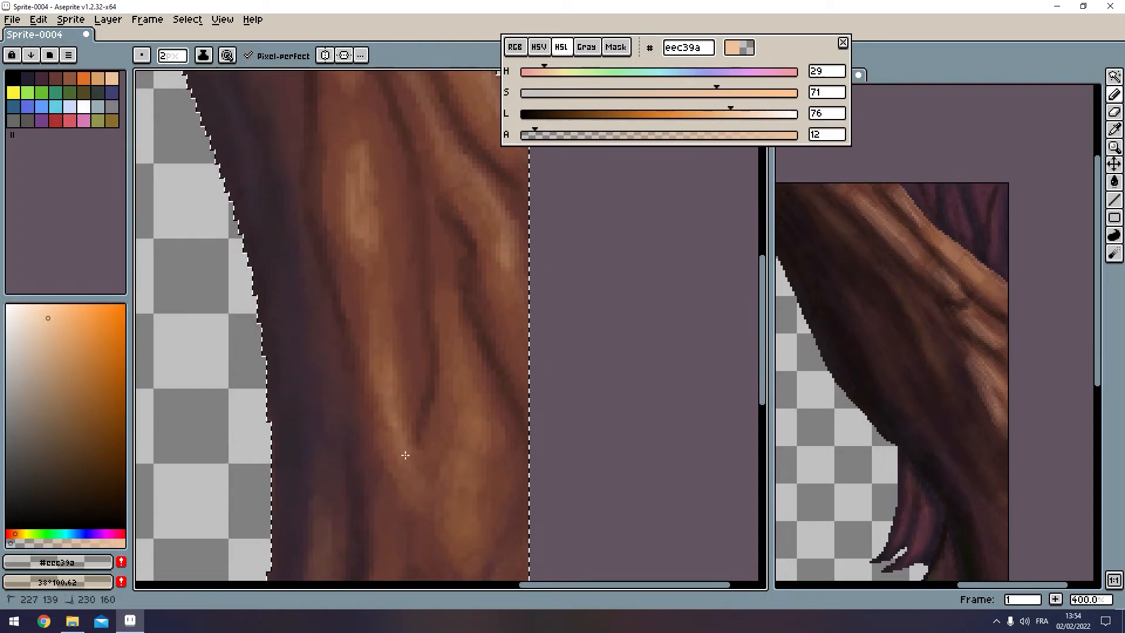
pyautogui.moveTo(490, 430); pyautogui.dragTo(465, 500)
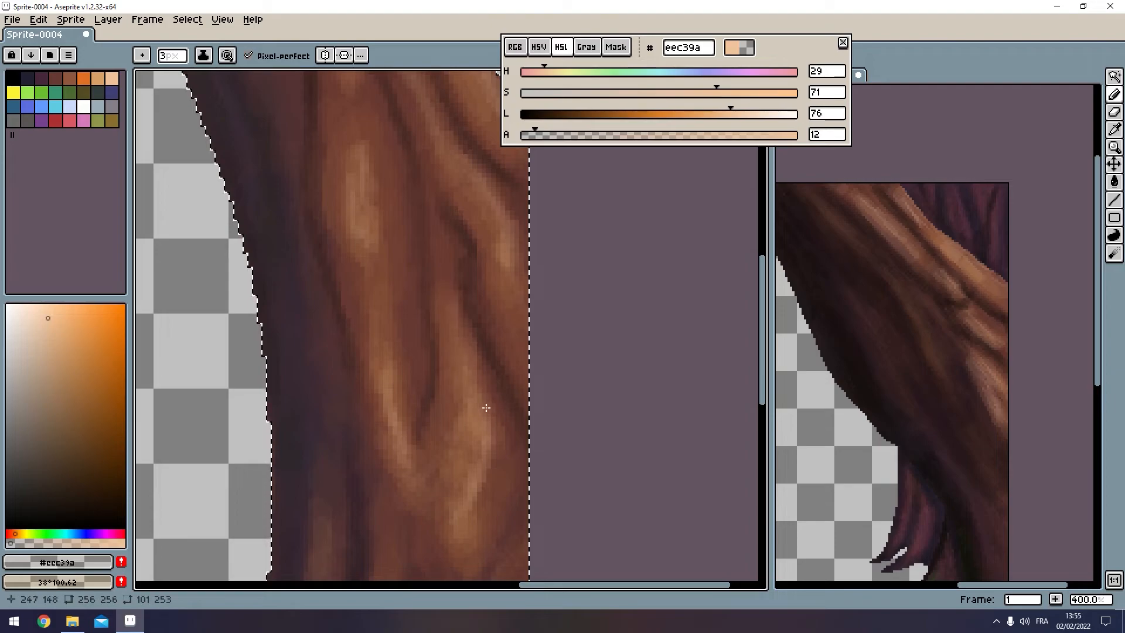
pyautogui.scroll(-3, 489, 410)
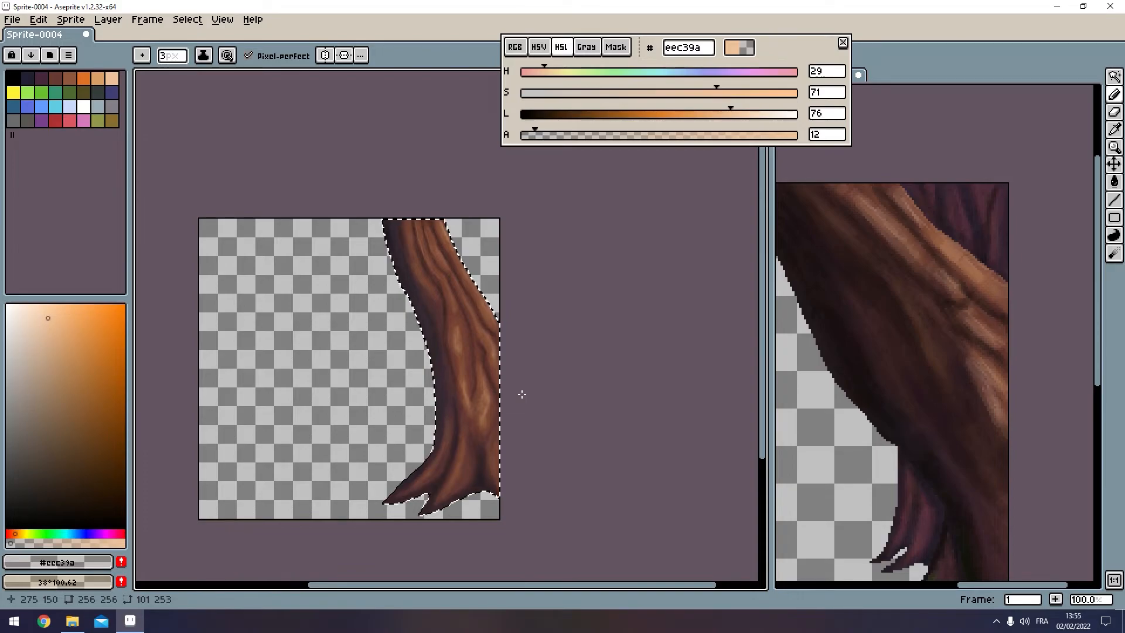
# Step: Brighten the bark strip bordering the upper trunk's left shadow with the 3 px peach brush and check the whole trunk
pyautogui.scroll(2, 520, 394)
pyautogui.moveTo(502, 331); pyautogui.dragTo(530, 430)
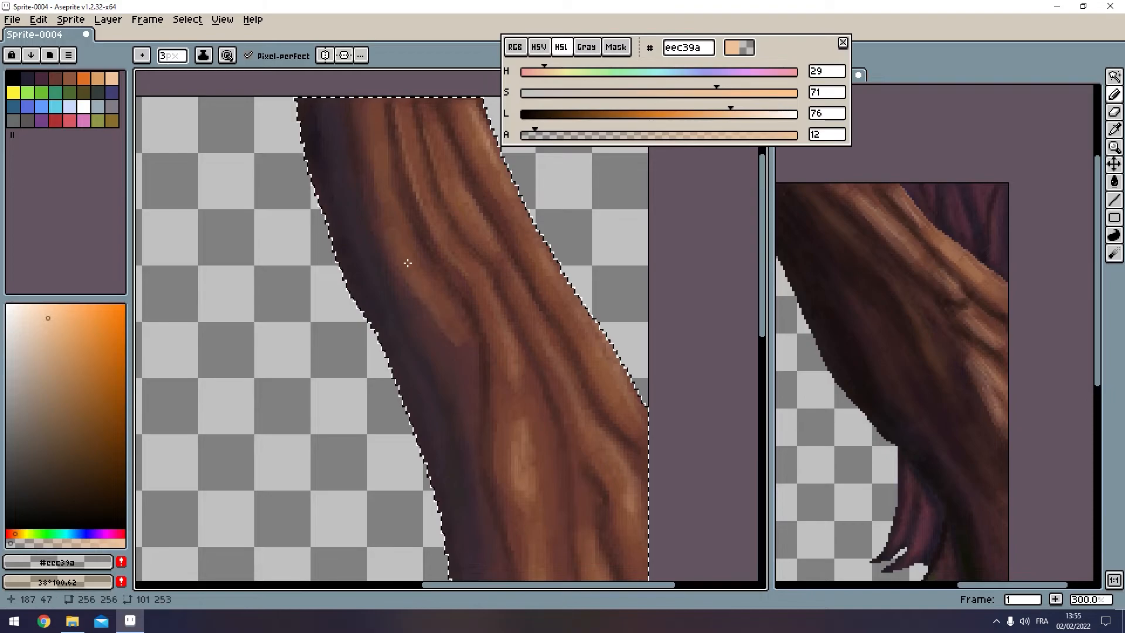
pyautogui.scroll(-2, 502, 262)
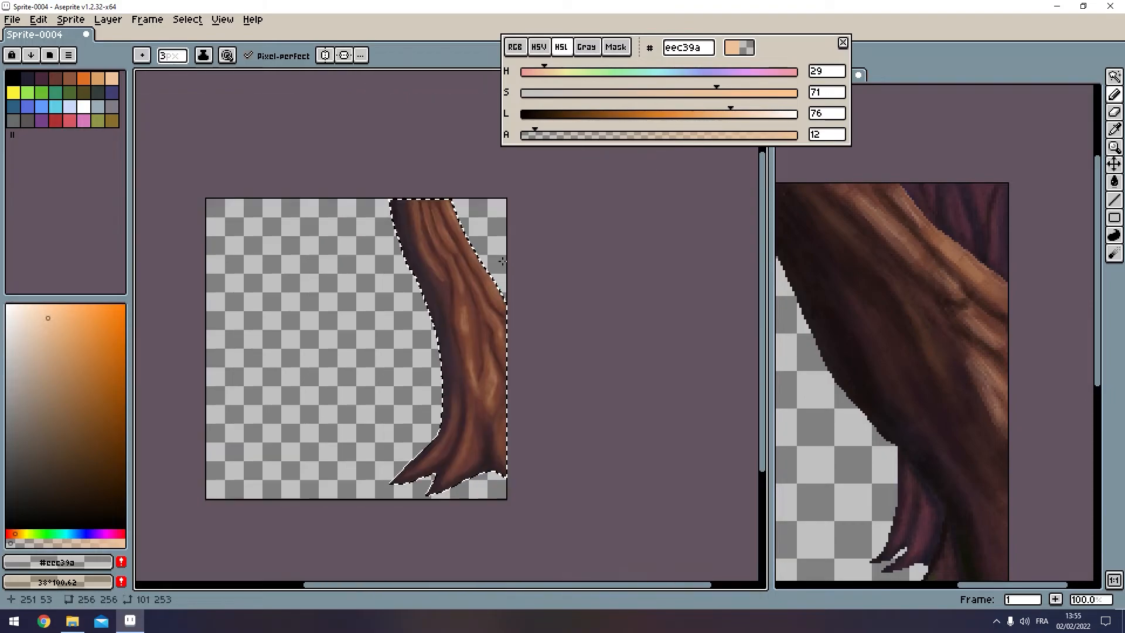
pyautogui.scroll(3, 502, 262)
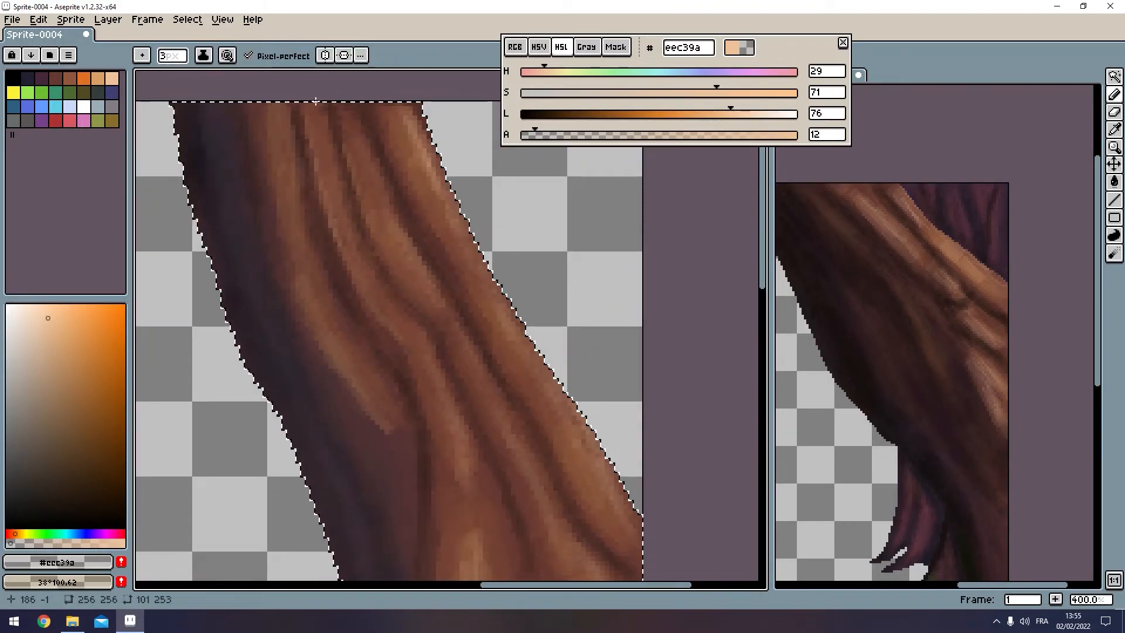
pyautogui.scroll(-1, 351, 291)
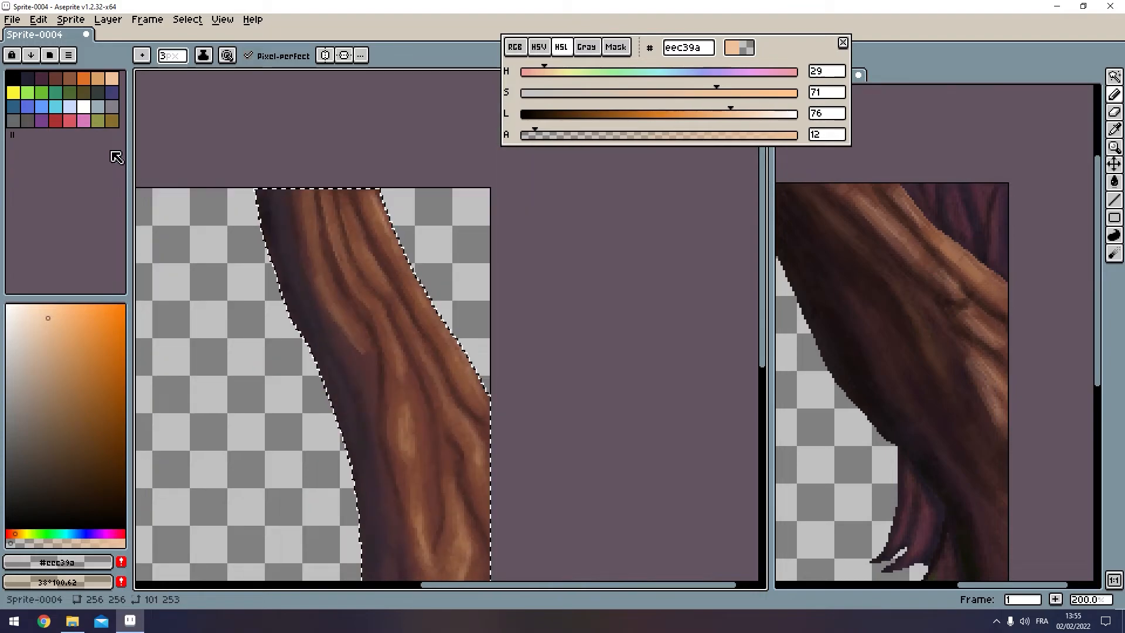
# Step: Shade the grooves between the upper trunk's bark ridges in reddish brown #663931 at alpha 35 with a 4 px brush
pyautogui.click(56, 78)
pyautogui.scroll(2, 352, 248)
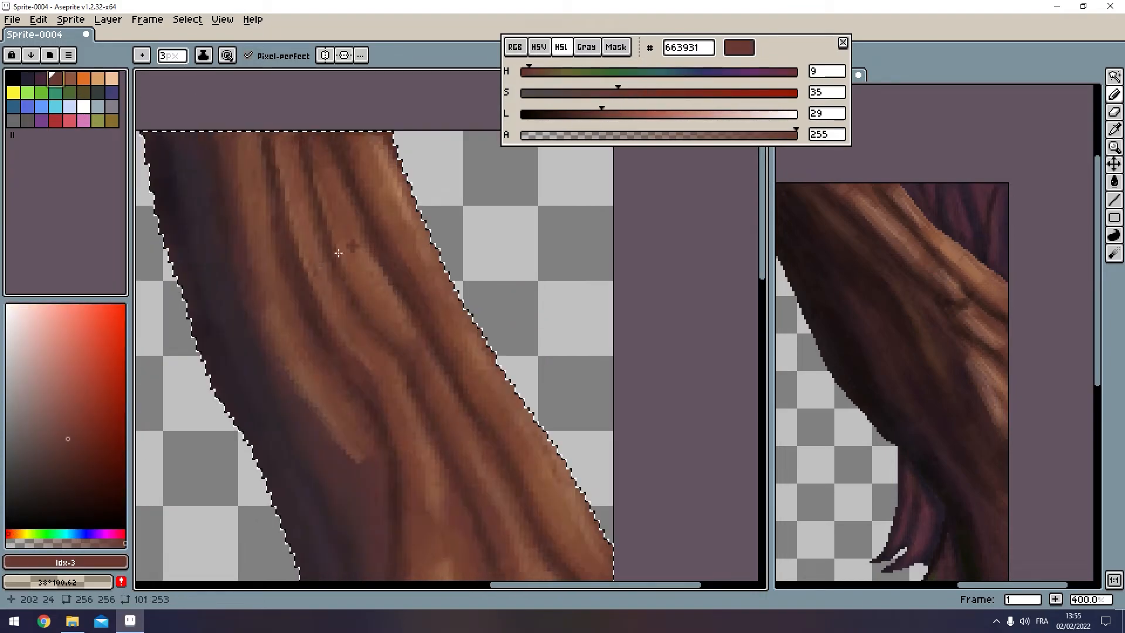
pyautogui.scroll(2, 308, 267)
pyautogui.press('+')
pyautogui.press('+')
pyautogui.click(560, 136)
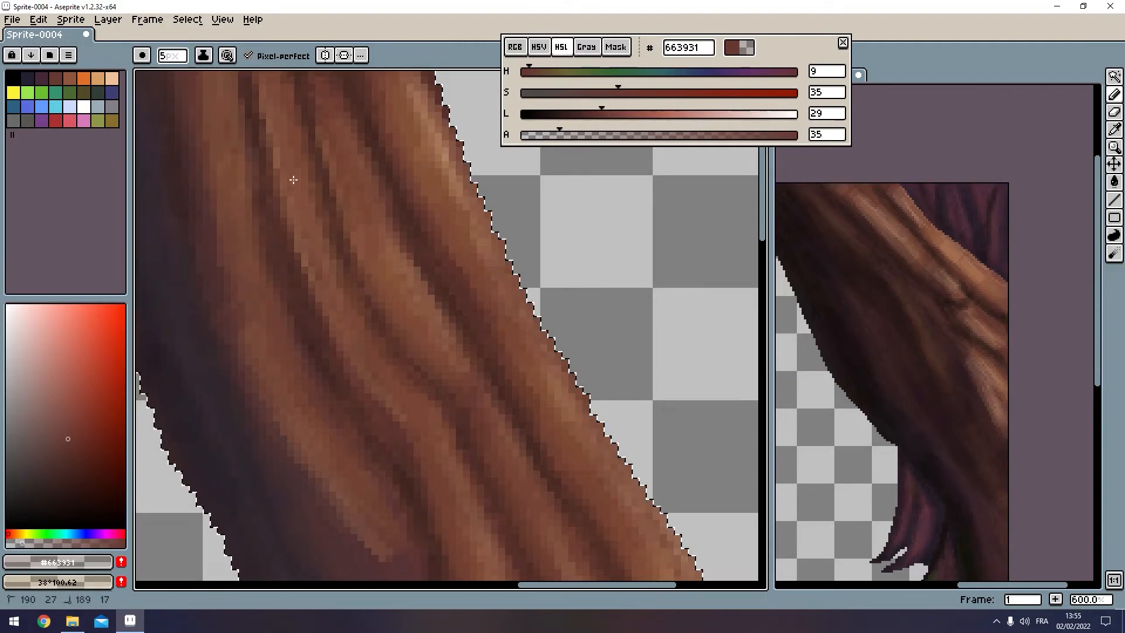
pyautogui.press('-')
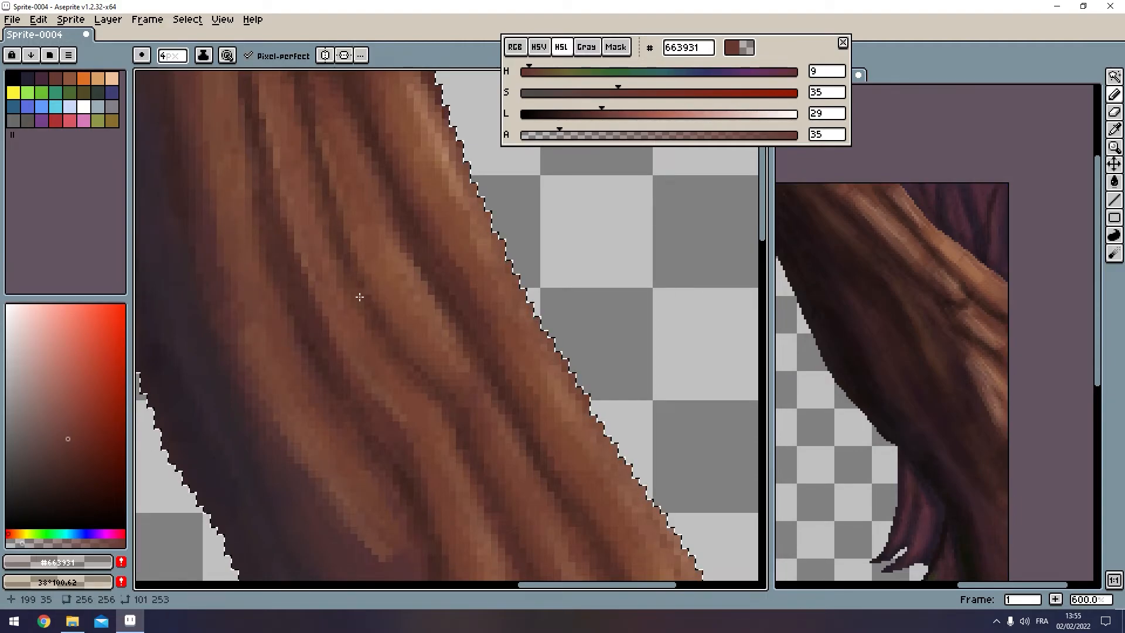
pyautogui.moveTo(411, 361)
pyautogui.mouseDown()
pyautogui.moveTo(504, 457)
pyautogui.moveTo(505, 544)
pyautogui.mouseUp()
pyautogui.moveTo(494, 326); pyautogui.dragTo(545, 448)
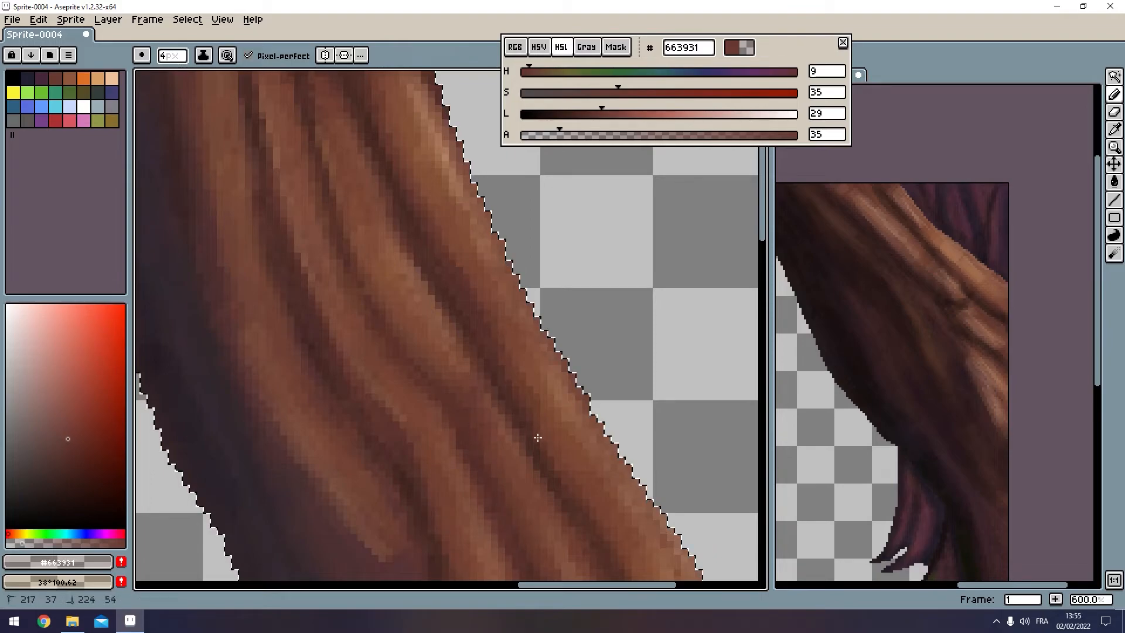
pyautogui.scroll(5, 417, 306)
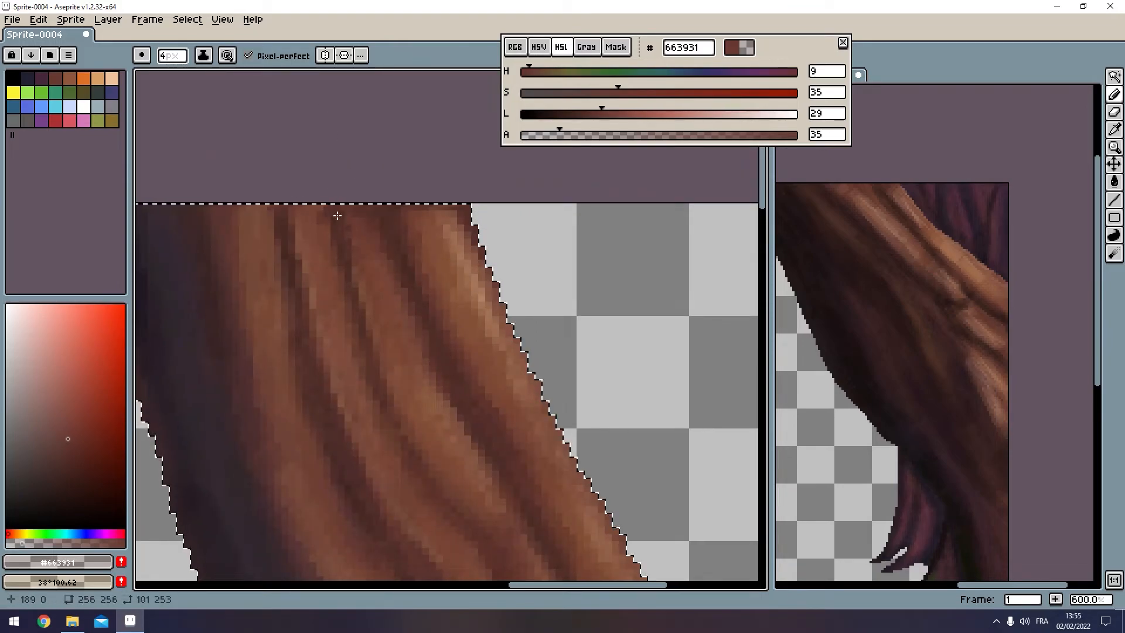
# Step: Switch to dark purple #45283c at alpha 53 and deepen the bark grooves of the upper trunk with a 4 to 5 px brush
pyautogui.press('alt')
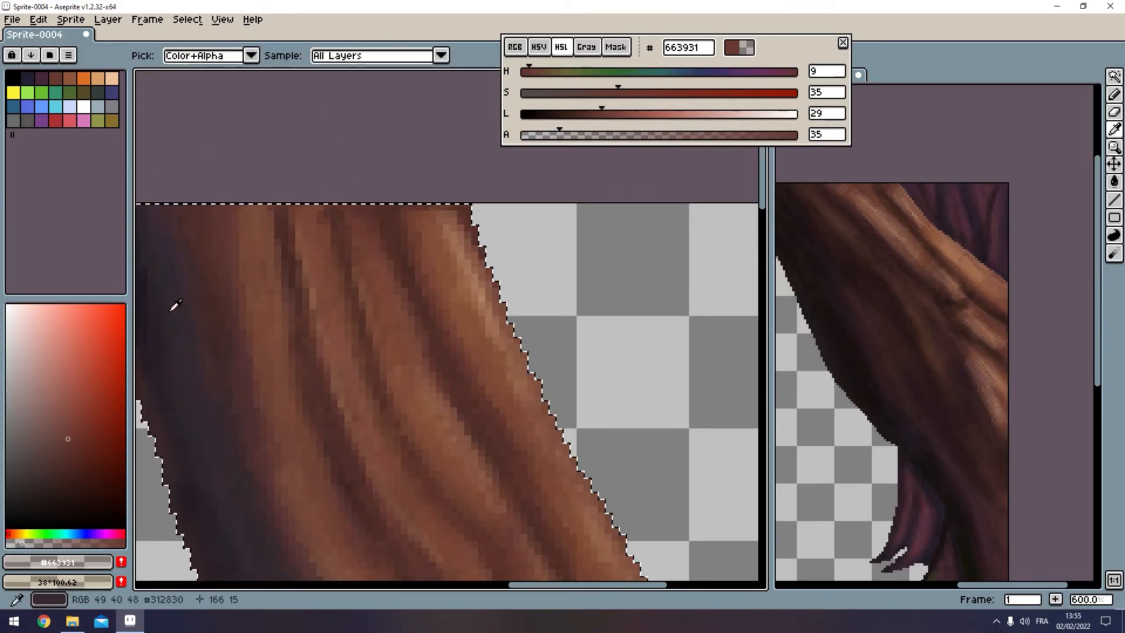
pyautogui.click(42, 78)
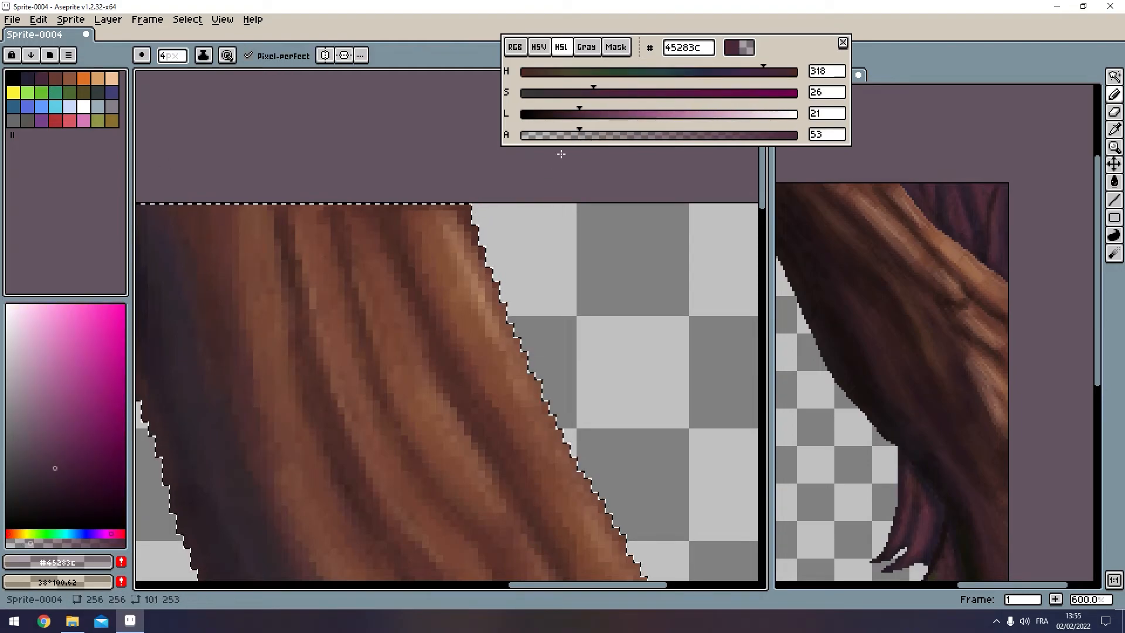
pyautogui.moveTo(218, 297); pyautogui.dragTo(425, 272)
pyautogui.scroll(-2, 426, 272)
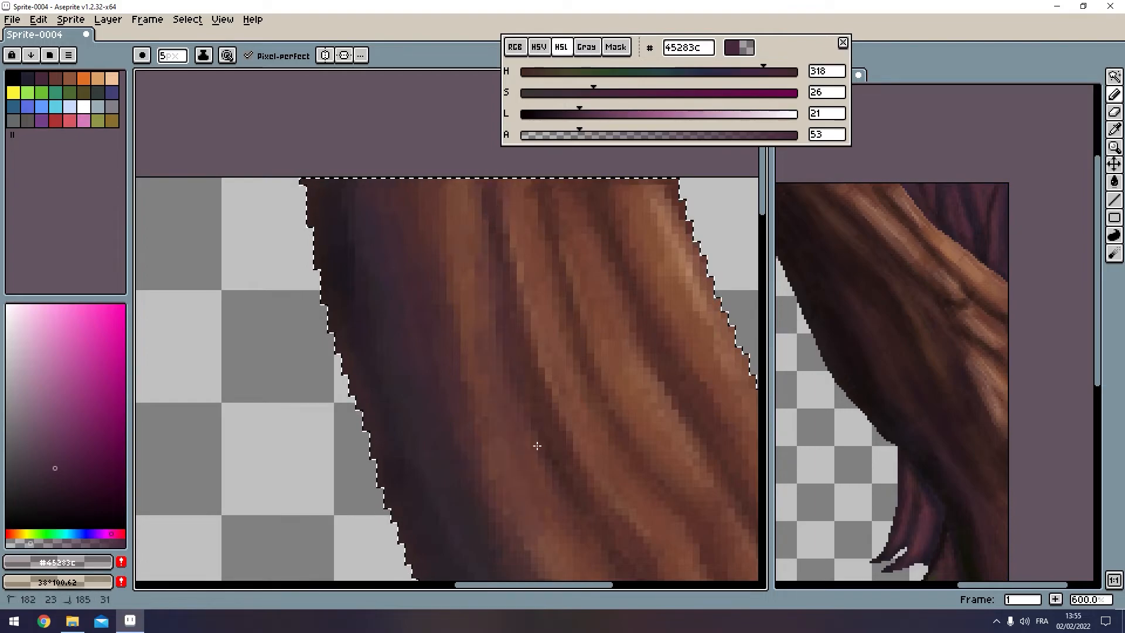
pyautogui.scroll(-2, 522, 375)
pyautogui.scroll(-2, 535, 292)
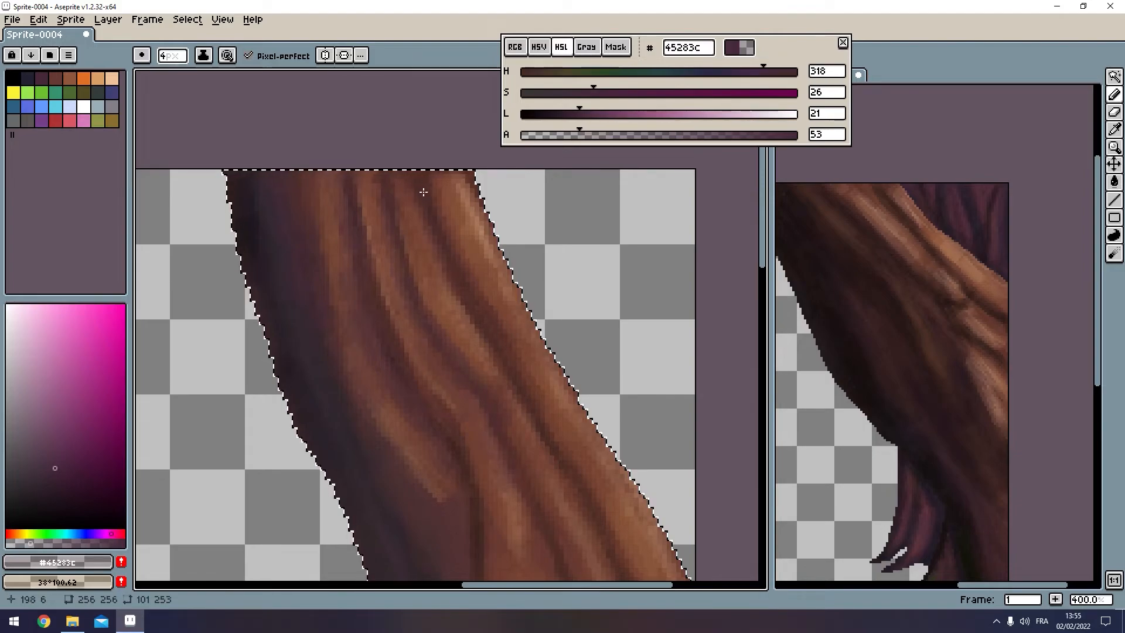
pyautogui.moveTo(580, 495); pyautogui.dragTo(429, 276)
pyautogui.moveTo(406, 230); pyautogui.dragTo(489, 382)
pyautogui.moveTo(505, 407); pyautogui.dragTo(550, 453)
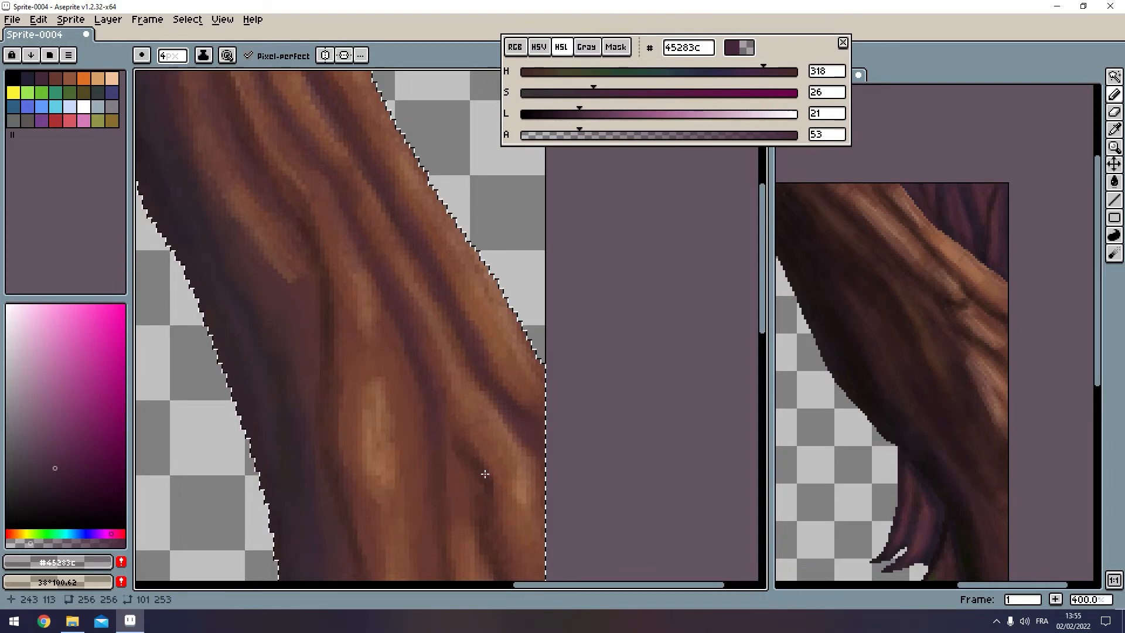
# Step: Deepen the dark purple bark lines down the middle and lower trunk with the 4 px brush and check the whole trunk
pyautogui.moveTo(481, 547)
pyautogui.mouseDown()
pyautogui.moveTo(432, 403)
pyautogui.moveTo(508, 557)
pyautogui.mouseUp()
pyautogui.moveTo(386, 319); pyautogui.dragTo(387, 385)
pyautogui.moveTo(392, 438); pyautogui.dragTo(378, 537)
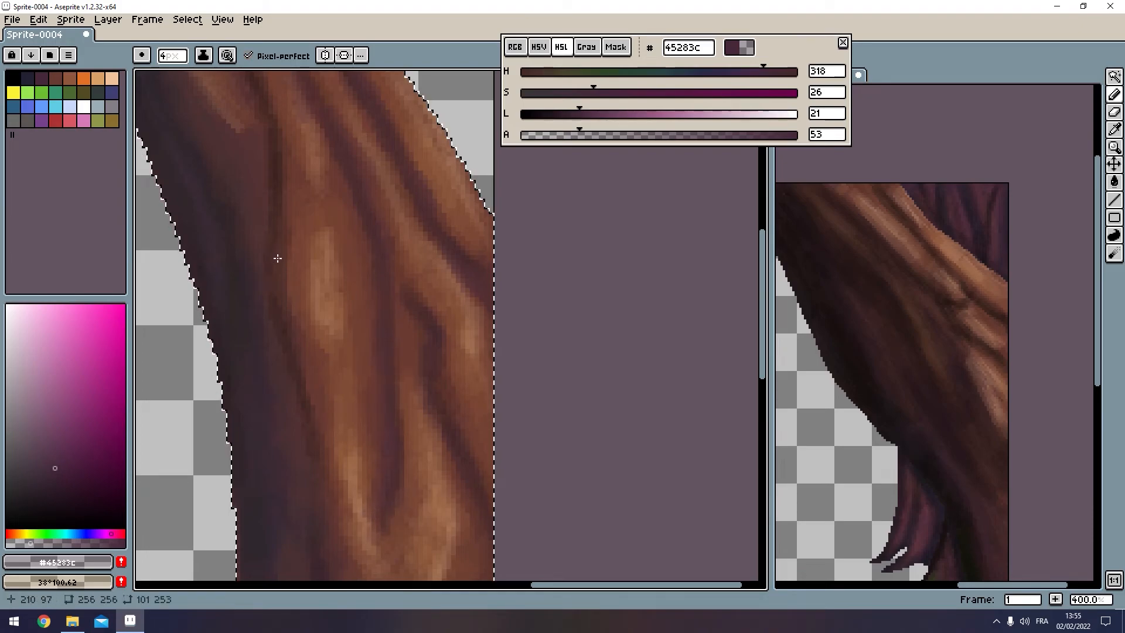
pyautogui.moveTo(274, 296)
pyautogui.mouseDown()
pyautogui.moveTo(271, 322)
pyautogui.moveTo(314, 450)
pyautogui.moveTo(314, 528)
pyautogui.mouseUp()
pyautogui.scroll(-1, 311, 327)
pyautogui.scroll(-4, 305, 324)
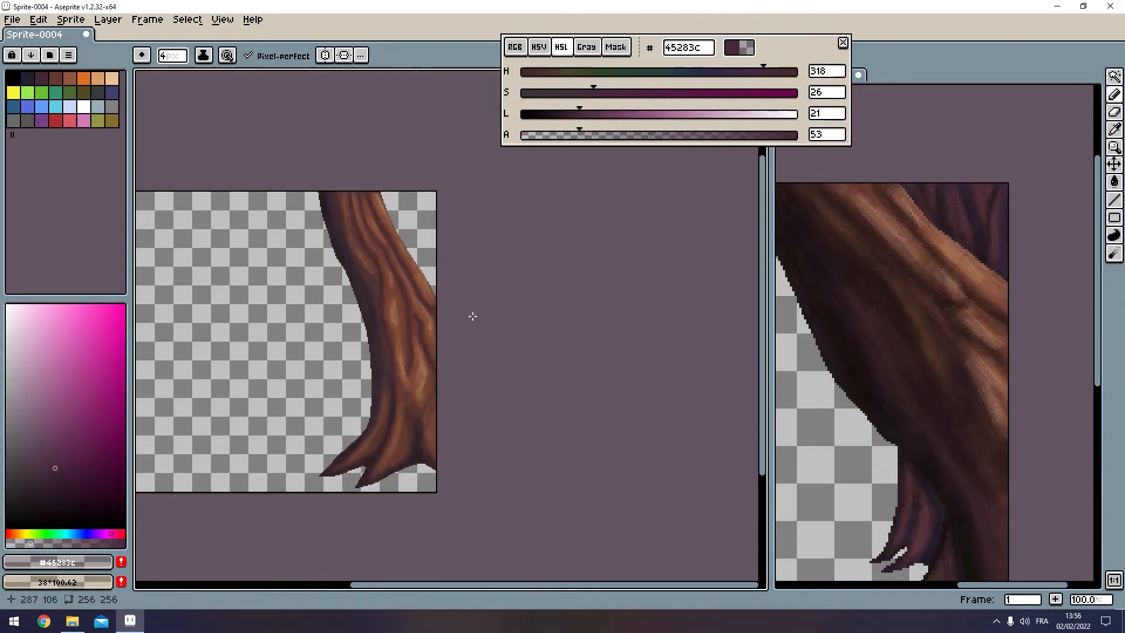
pyautogui.scroll(1, 426, 326)
pyautogui.hotkey('ctrl', 'z')
# Step: Highlight the ridge running down into the middle root in light peach #eec39a at alpha 17 with a 3 px brush
pyautogui.moveTo(410, 358); pyautogui.dragTo(409, 197)
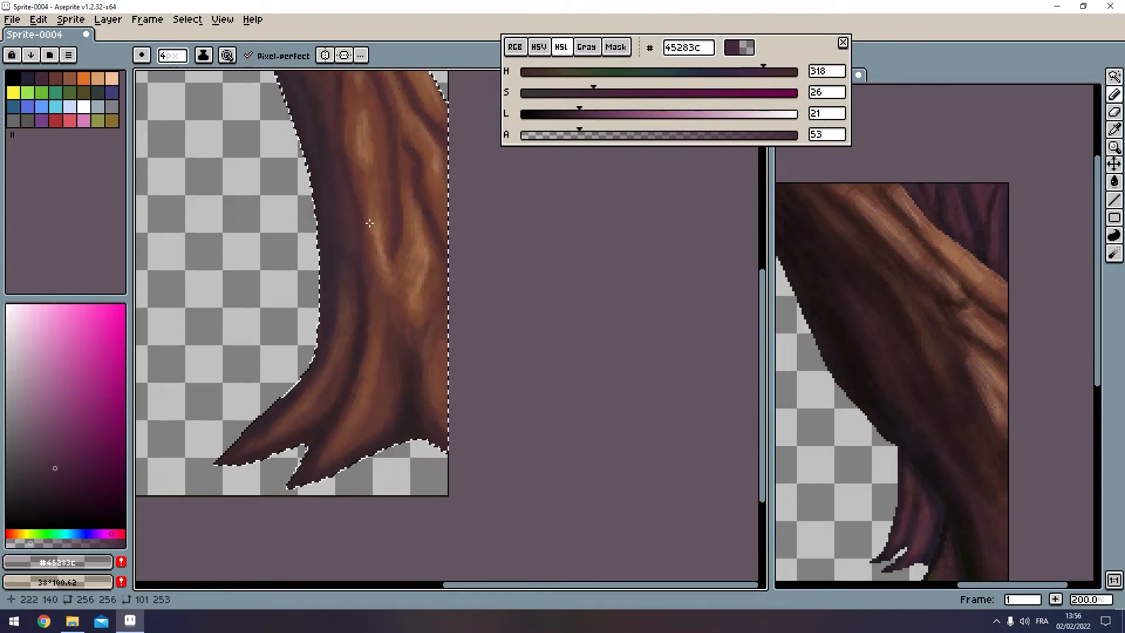
pyautogui.click(112, 78)
pyautogui.moveTo(579, 135); pyautogui.dragTo(550, 134)
pyautogui.scroll(1, 410, 353)
pyautogui.scroll(1, 410, 353)
pyautogui.click(322, 369)
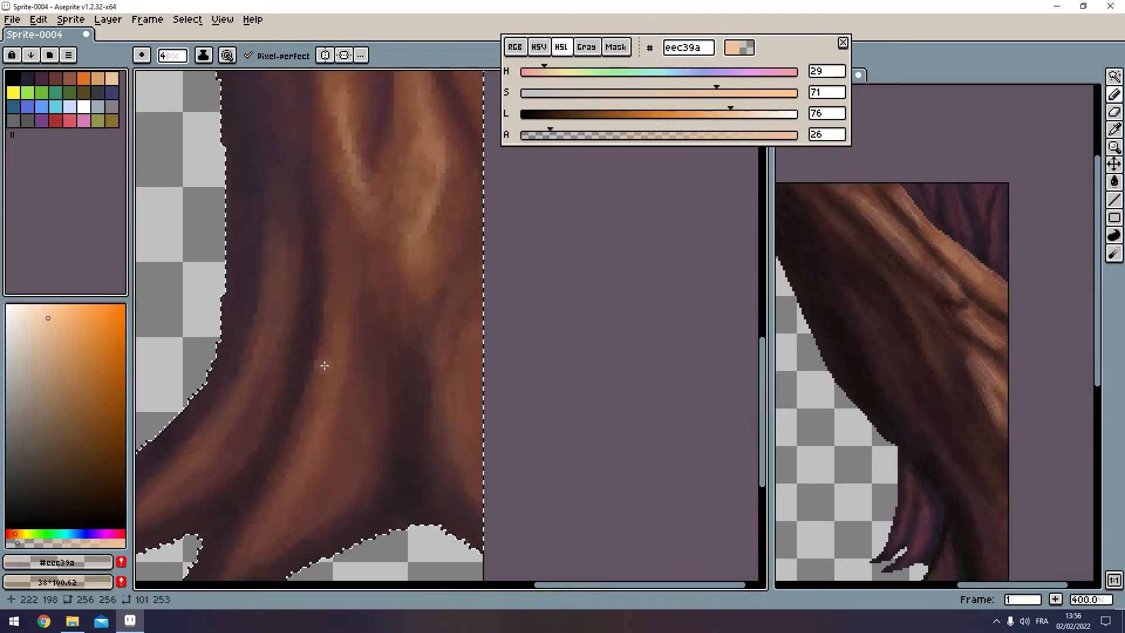
pyautogui.hotkey('ctrl', 'z')
pyautogui.click(542, 134)
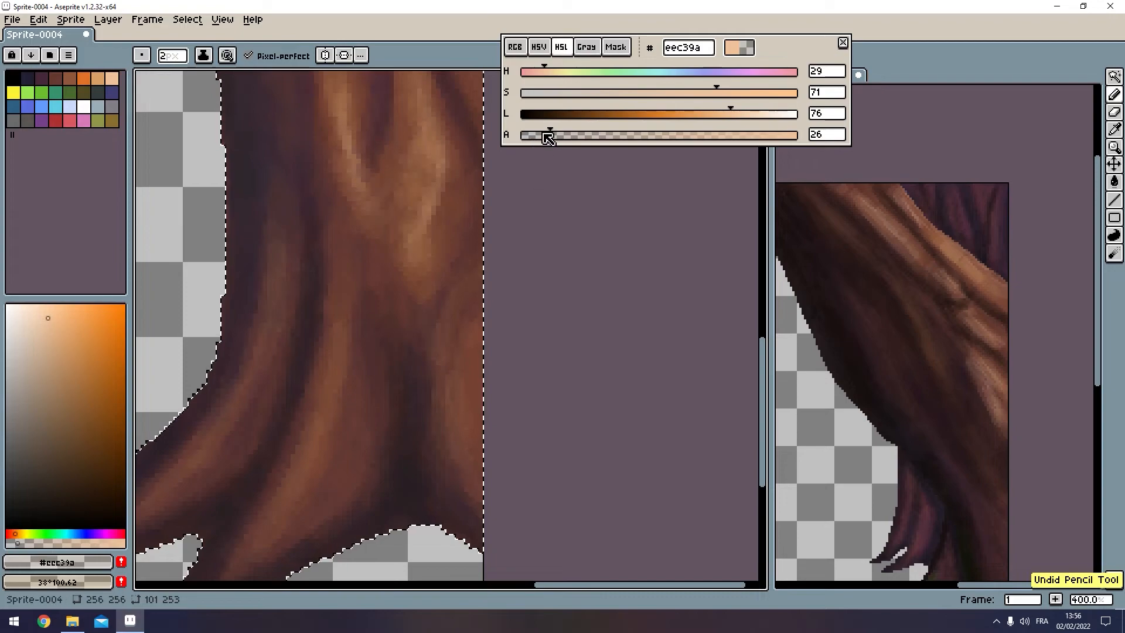
pyautogui.moveTo(340, 323)
pyautogui.mouseDown()
pyautogui.moveTo(337, 383)
pyautogui.moveTo(256, 560)
pyautogui.mouseUp()
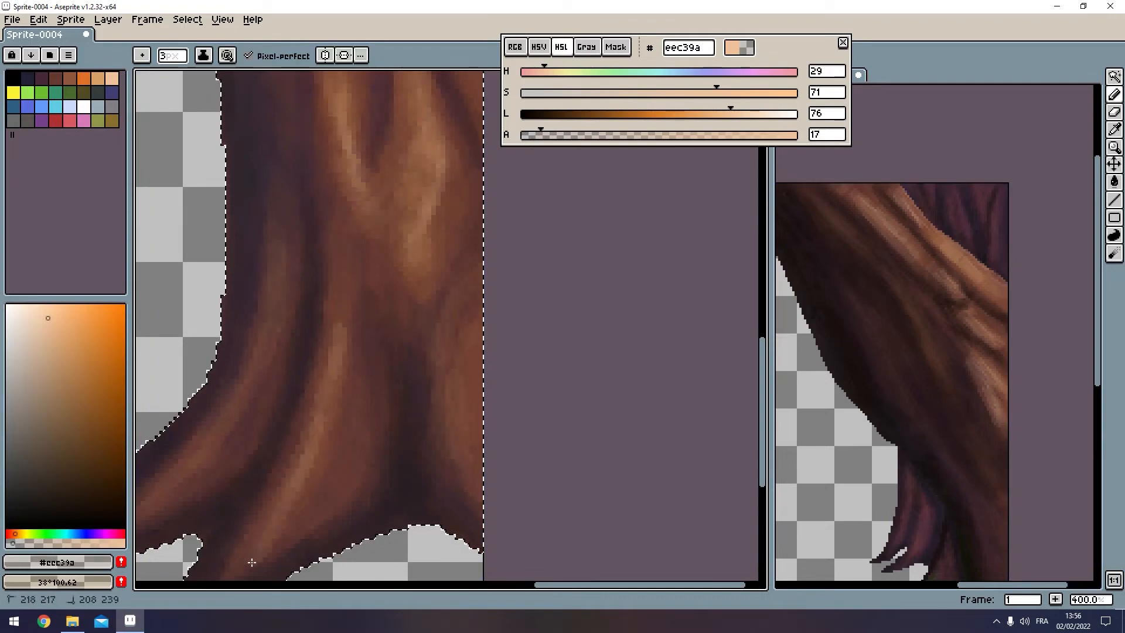
# Step: Add 3 px peach highlights along the left root and the ridge at the trunk base's right edge, undoing unwanted strokes
pyautogui.moveTo(264, 311)
pyautogui.mouseDown()
pyautogui.moveTo(321, 276)
pyautogui.moveTo(287, 373)
pyautogui.mouseUp()
pyautogui.moveTo(260, 419); pyautogui.dragTo(253, 433)
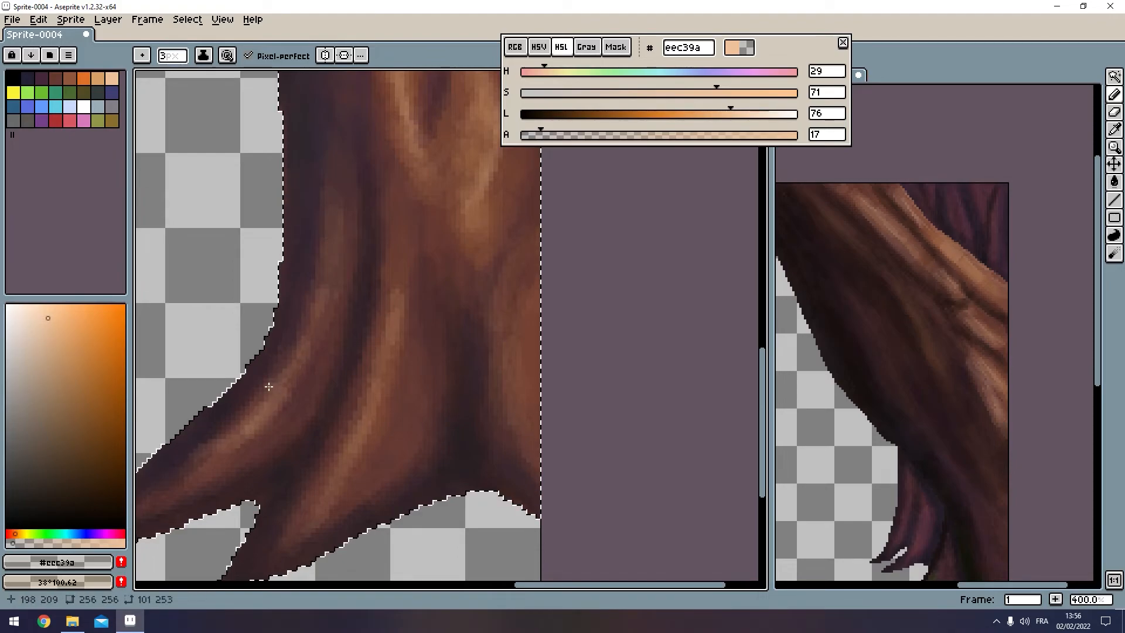
pyautogui.moveTo(270, 387); pyautogui.dragTo(322, 325)
pyautogui.hotkey('ctrl', 'z')
pyautogui.moveTo(300, 375); pyautogui.dragTo(189, 452)
pyautogui.scroll(-2, 228, 430)
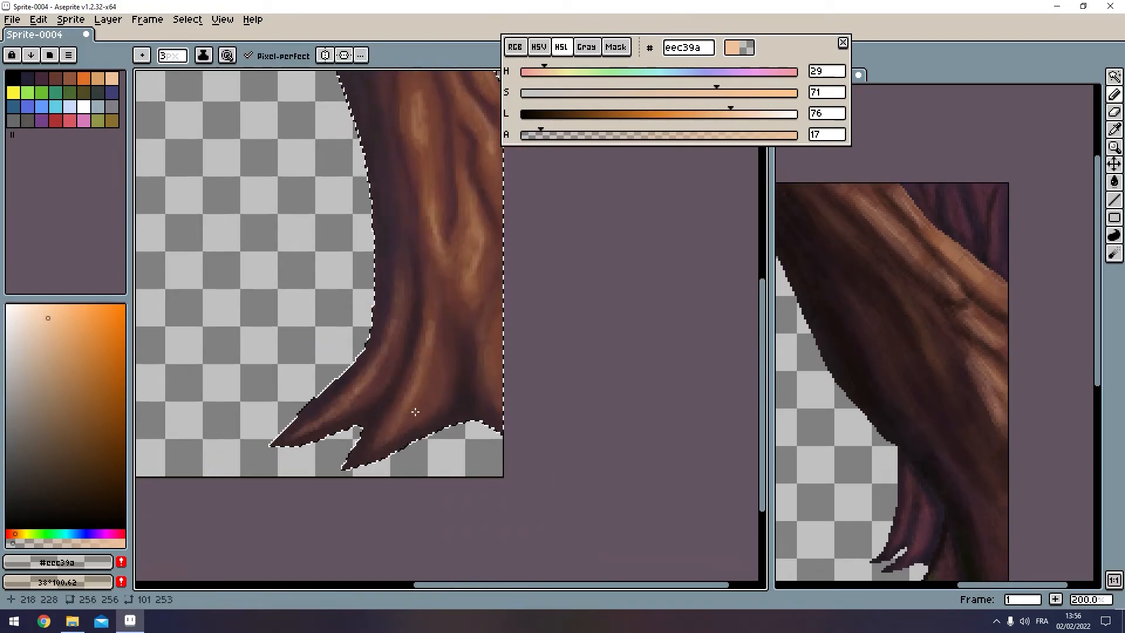
pyautogui.hotkey('ctrl', 'z')
pyautogui.moveTo(491, 359); pyautogui.dragTo(489, 382)
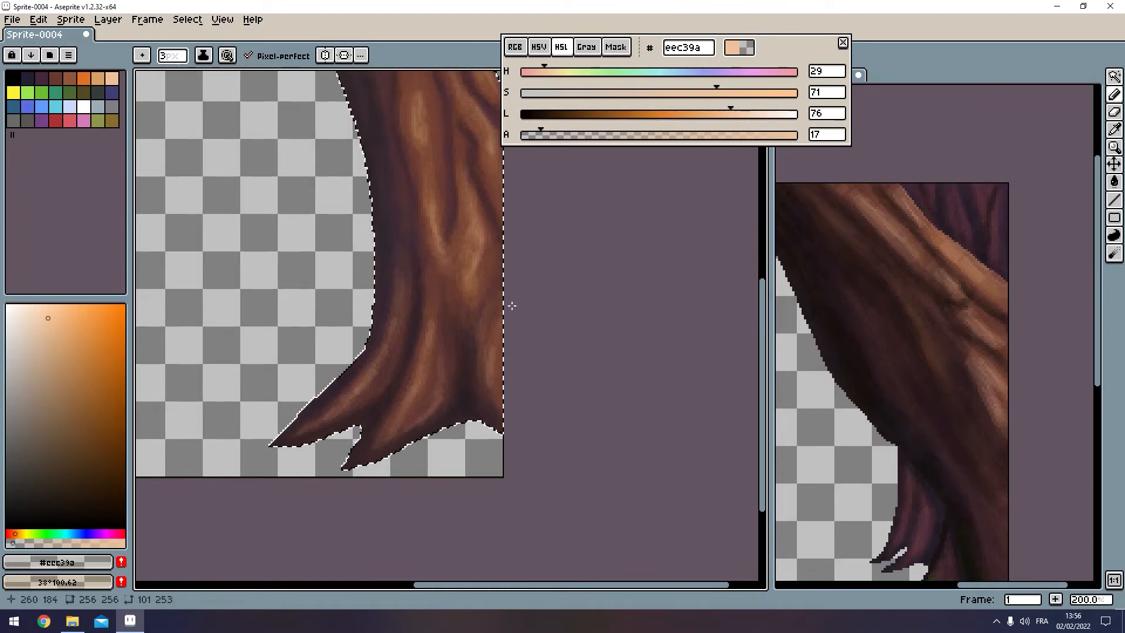
# Step: Check the whole trunk without the selection outline and restore the selection
pyautogui.scroll(-2, 559, 348)
pyautogui.scroll(1, 546, 311)
pyautogui.hotkey('ctrl', 'd')
pyautogui.moveTo(495, 271); pyautogui.dragTo(429, 302)
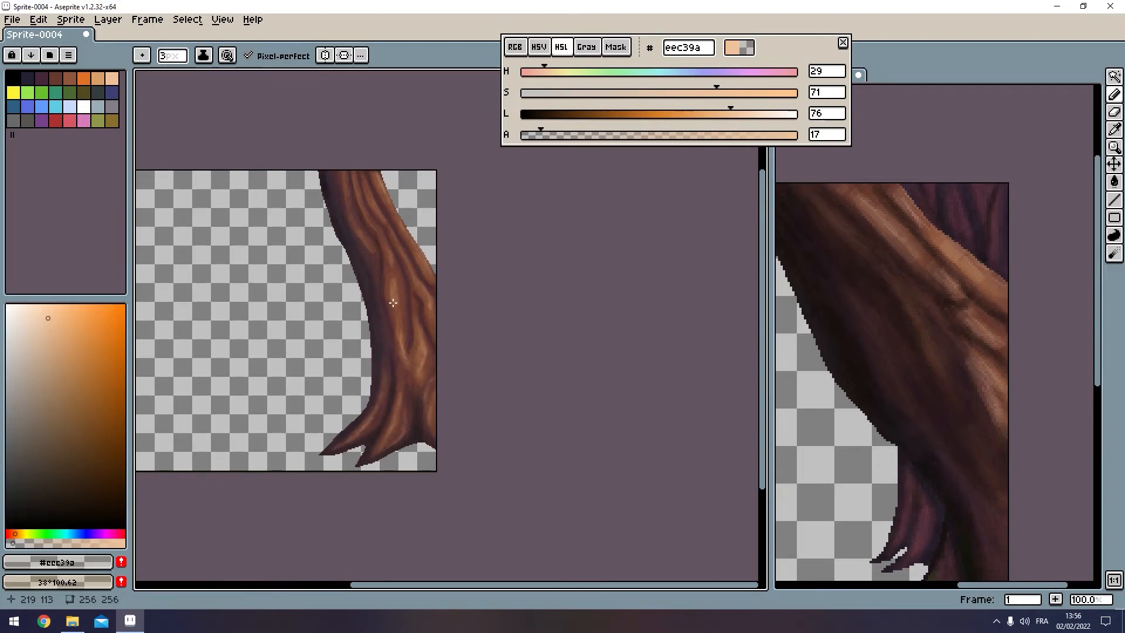
pyautogui.hotkey('ctrl', 'z')
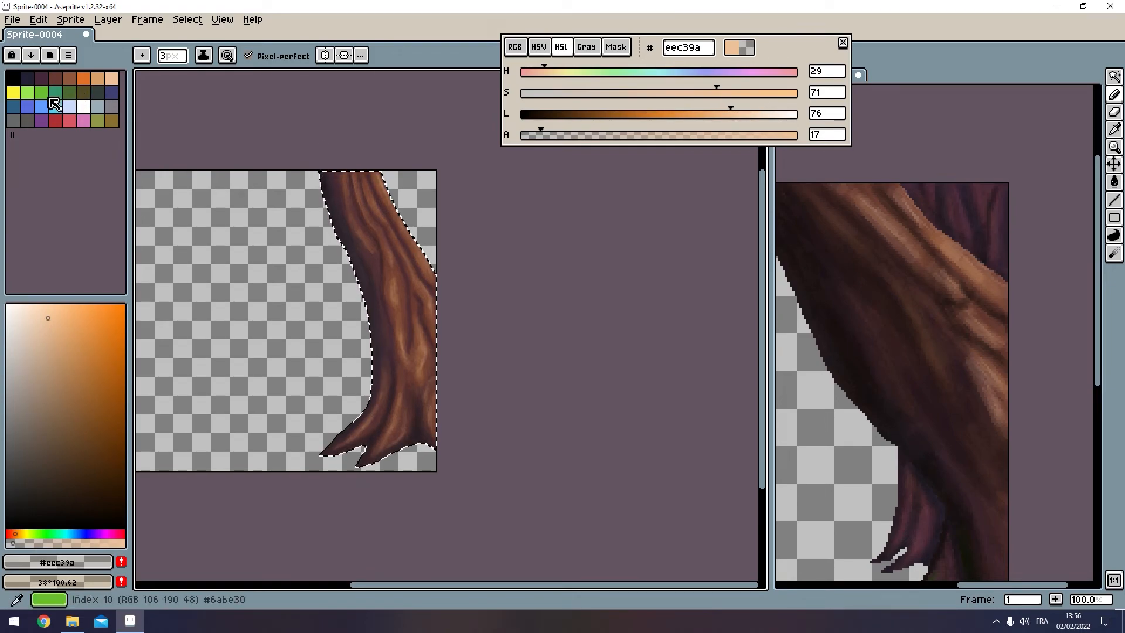
# Step: Add a new layer above the Painting layer and name it Mousse
pyautogui.press('Tab')
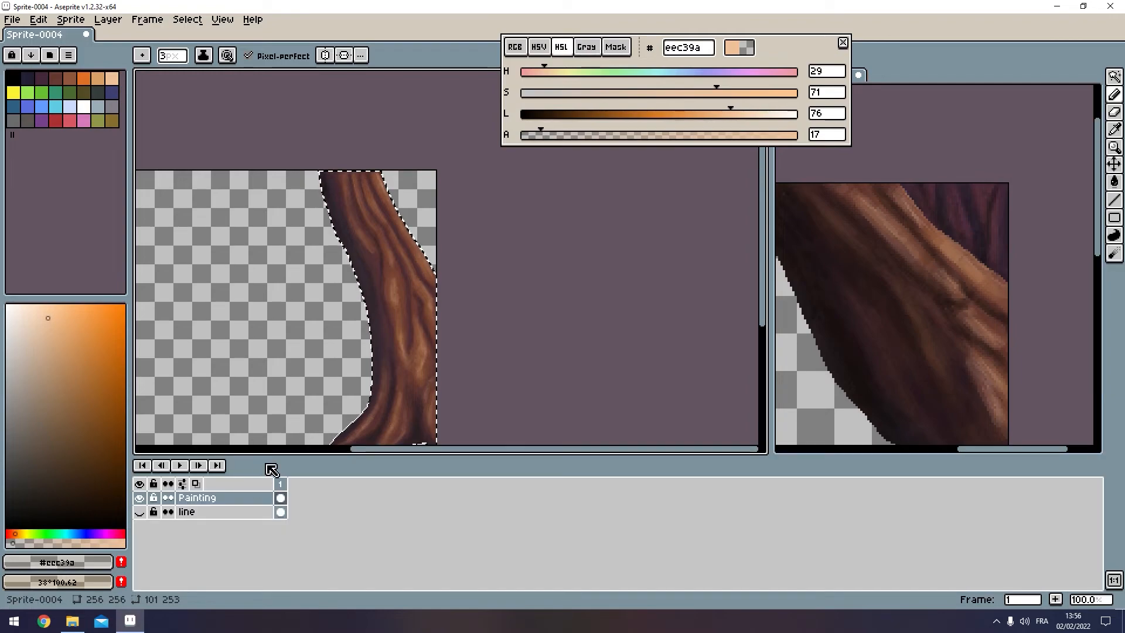
pyautogui.hotkey('shift', 'n')
pyautogui.doubleClick(191, 500)
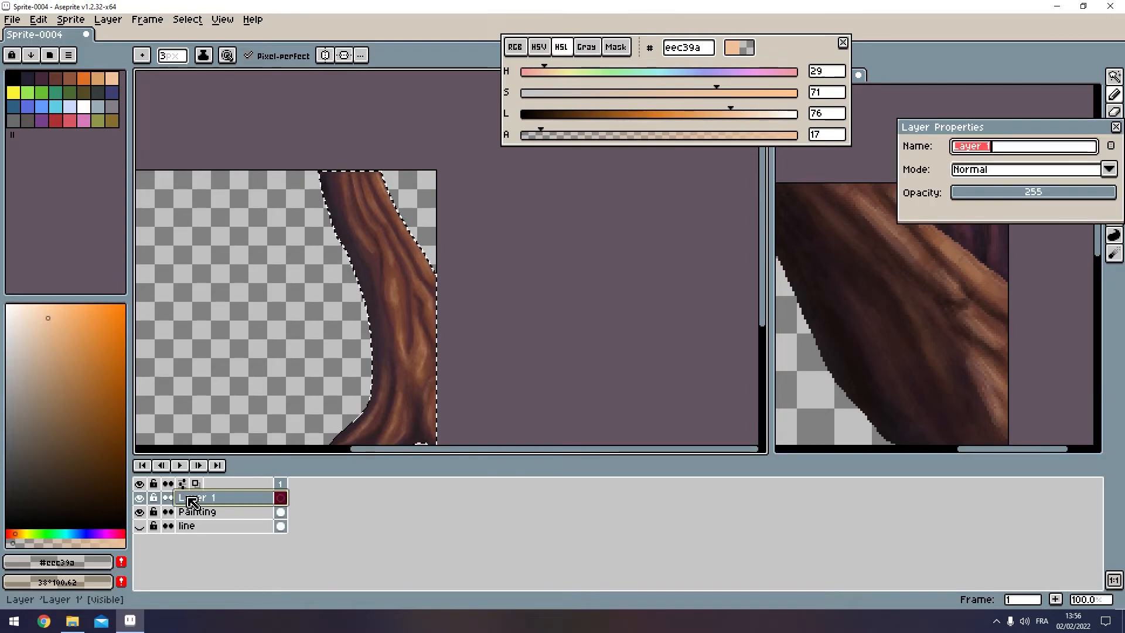
pyautogui.write('Mousse')
pyautogui.press('Return')
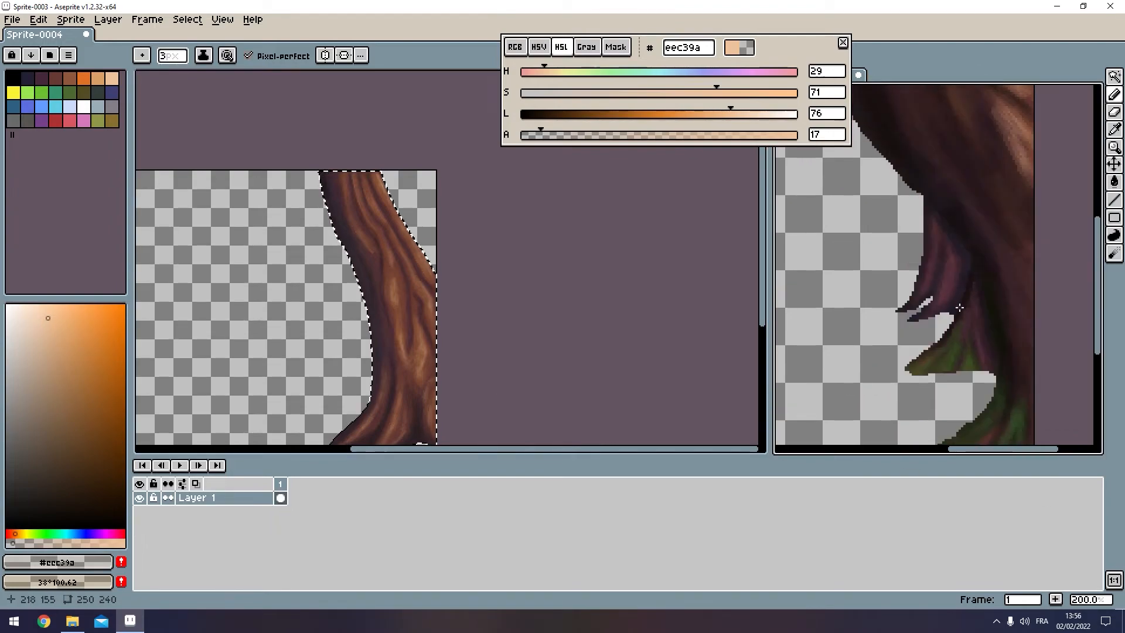
# Step: Consult the reference's mossy roots and mix a translucent moss green #3c5f1b at alpha 41
pyautogui.moveTo(960, 307); pyautogui.dragTo(893, 217)
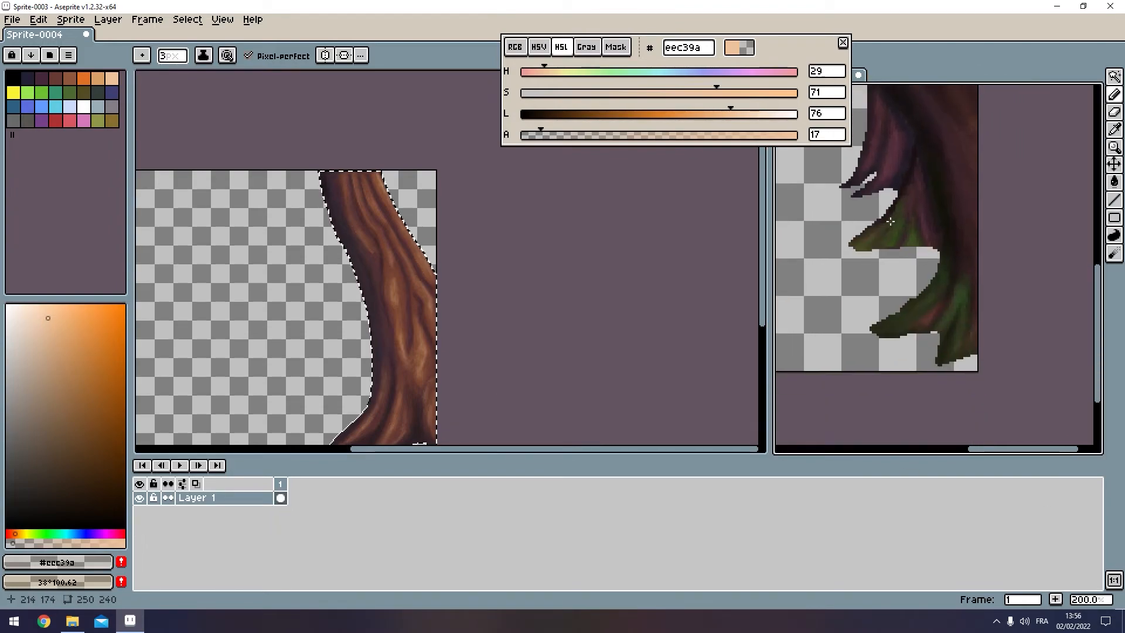
pyautogui.click(58, 93)
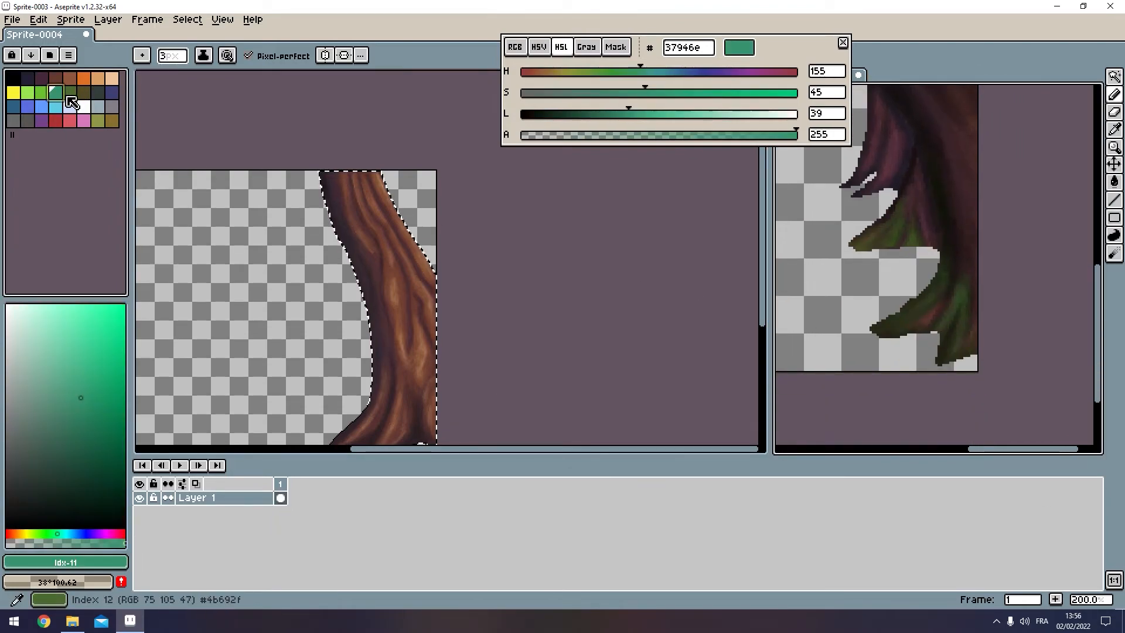
pyautogui.click(69, 93)
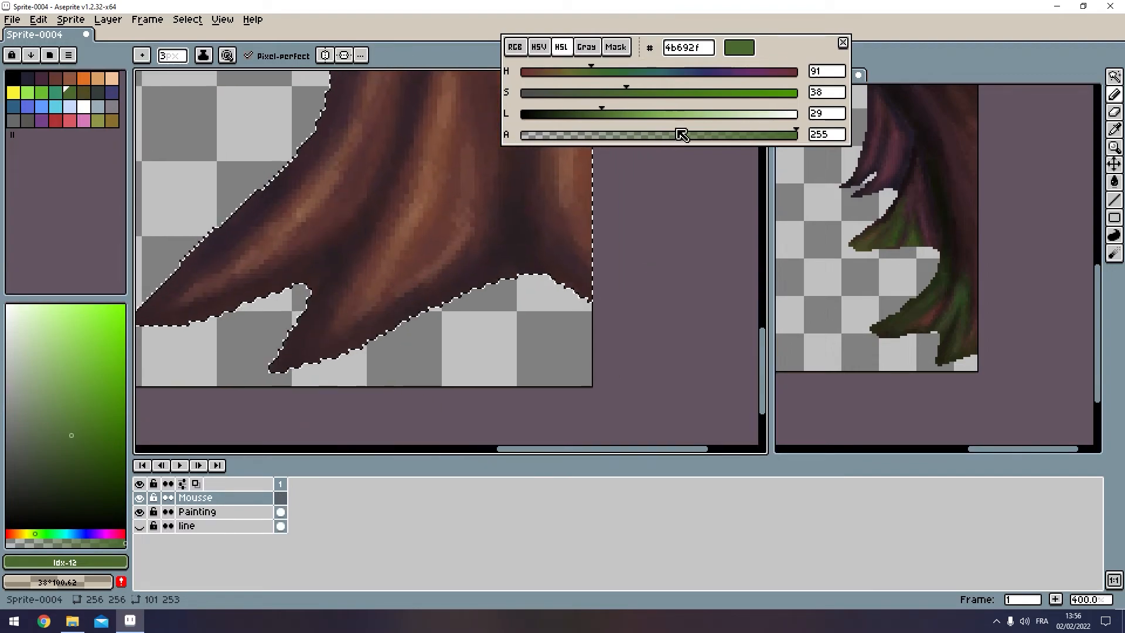
pyautogui.click(676, 92)
pyautogui.moveTo(610, 113); pyautogui.dragTo(570, 139)
pyautogui.scroll(-1, 403, 291)
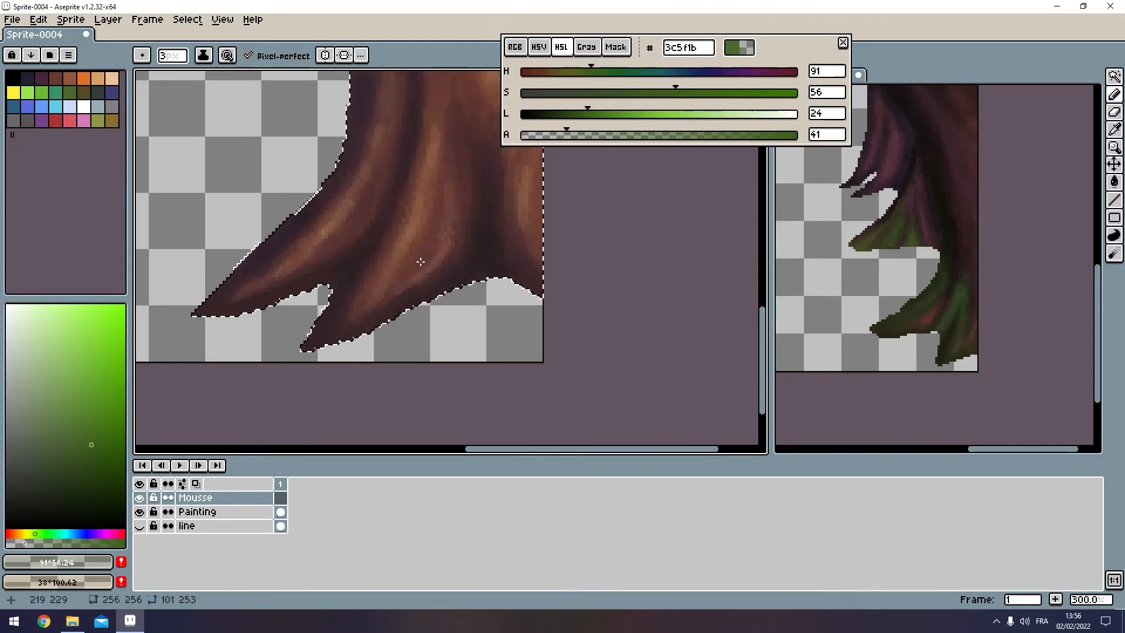
# Step: Paint moss over the dark hollow between the roots and along the middle root's lower edge with a 5 px brush
pyautogui.moveTo(420, 262); pyautogui.dragTo(405, 298)
pyautogui.scroll(2, 404, 298)
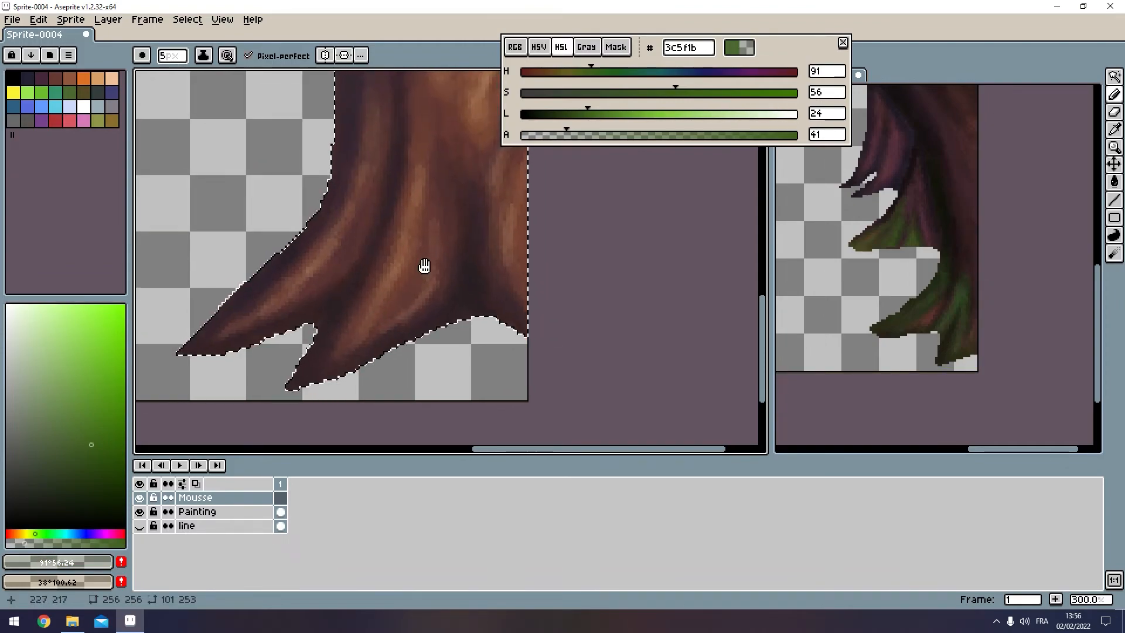
pyautogui.scroll(1, 448, 256)
pyautogui.moveTo(476, 231); pyautogui.dragTo(428, 242)
pyautogui.moveTo(387, 128)
pyautogui.mouseDown()
pyautogui.moveTo(401, 158)
pyautogui.moveTo(425, 169)
pyautogui.moveTo(433, 208)
pyautogui.mouseUp()
pyautogui.moveTo(425, 170)
pyautogui.mouseDown()
pyautogui.moveTo(440, 219)
pyautogui.moveTo(426, 192)
pyautogui.moveTo(420, 202)
pyautogui.moveTo(446, 277)
pyautogui.moveTo(413, 288)
pyautogui.moveTo(386, 360)
pyautogui.mouseUp()
pyautogui.moveTo(430, 205)
pyautogui.mouseDown()
pyautogui.moveTo(432, 269)
pyautogui.moveTo(481, 369)
pyautogui.mouseUp()
pyautogui.moveTo(443, 311); pyautogui.dragTo(517, 399)
pyautogui.moveTo(397, 344); pyautogui.dragTo(219, 456)
pyautogui.moveTo(361, 381)
pyautogui.mouseDown()
pyautogui.moveTo(421, 270)
pyautogui.moveTo(301, 371)
pyautogui.moveTo(350, 357)
pyautogui.mouseUp()
pyautogui.moveTo(407, 293)
pyautogui.mouseDown()
pyautogui.moveTo(409, 158)
pyautogui.moveTo(394, 125)
pyautogui.moveTo(426, 177)
pyautogui.moveTo(434, 144)
pyautogui.moveTo(455, 181)
pyautogui.moveTo(363, 269)
pyautogui.moveTo(429, 227)
pyautogui.mouseUp()
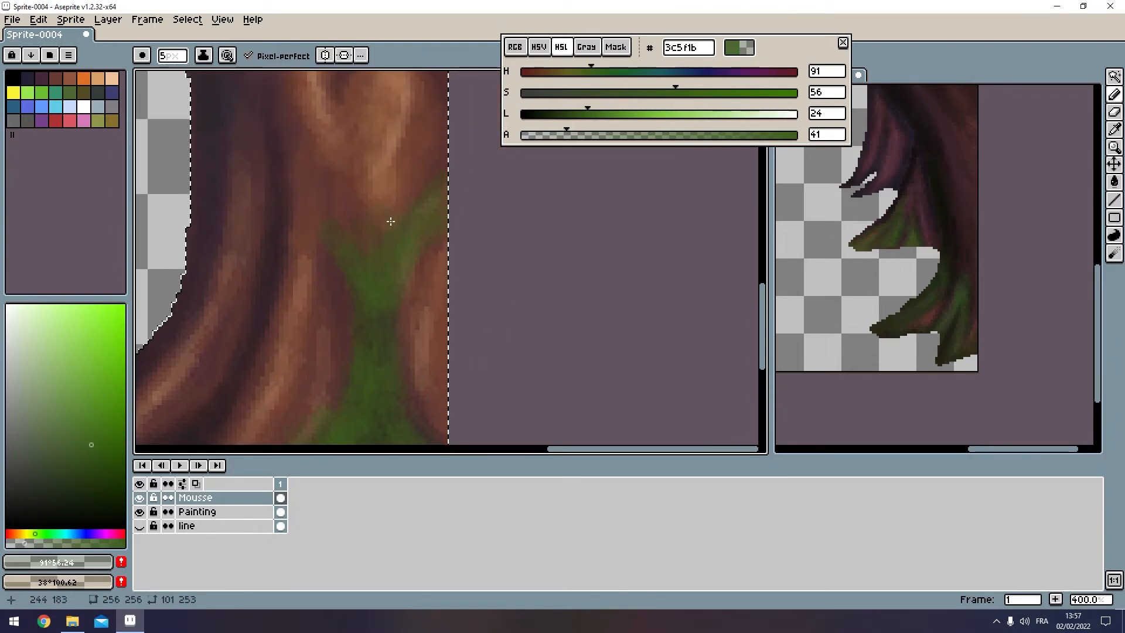
# Step: Extend the moss patch's ragged upper edge with a 3 px brush and check it against the whole trunk base
pyautogui.press('-')
pyautogui.press('-')
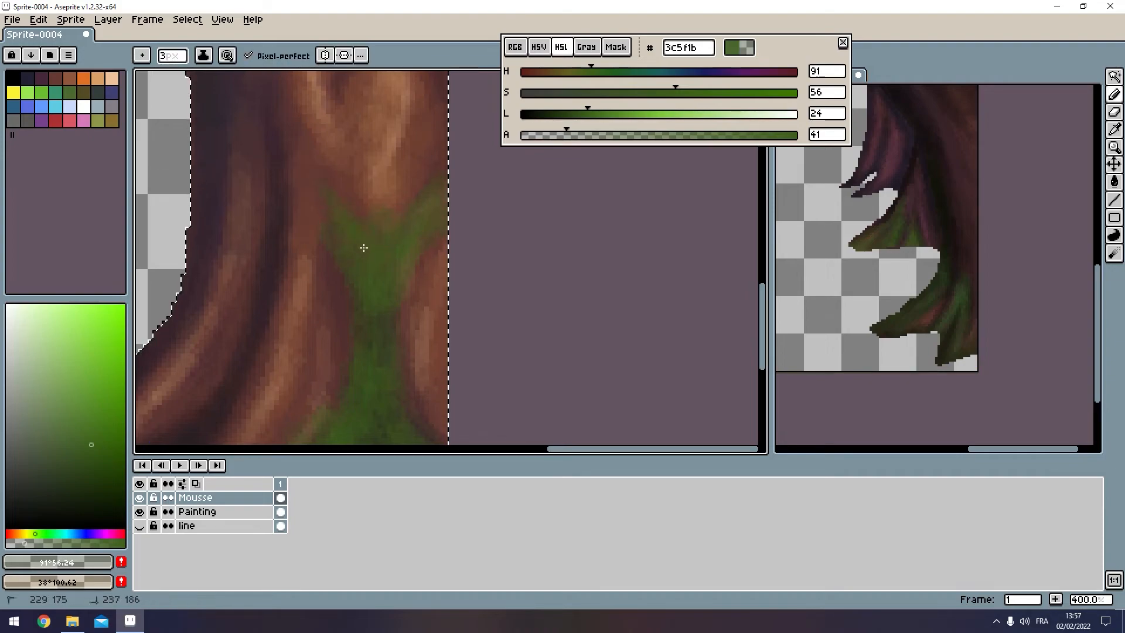
pyautogui.moveTo(385, 185); pyautogui.dragTo(386, 227)
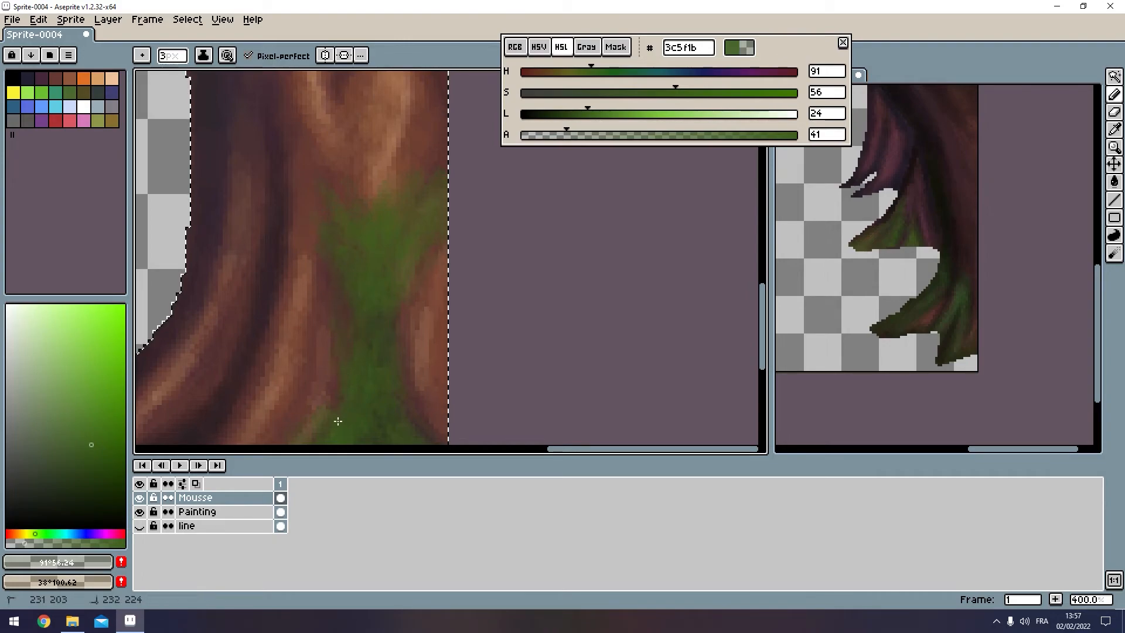
pyautogui.scroll(-3, 352, 346)
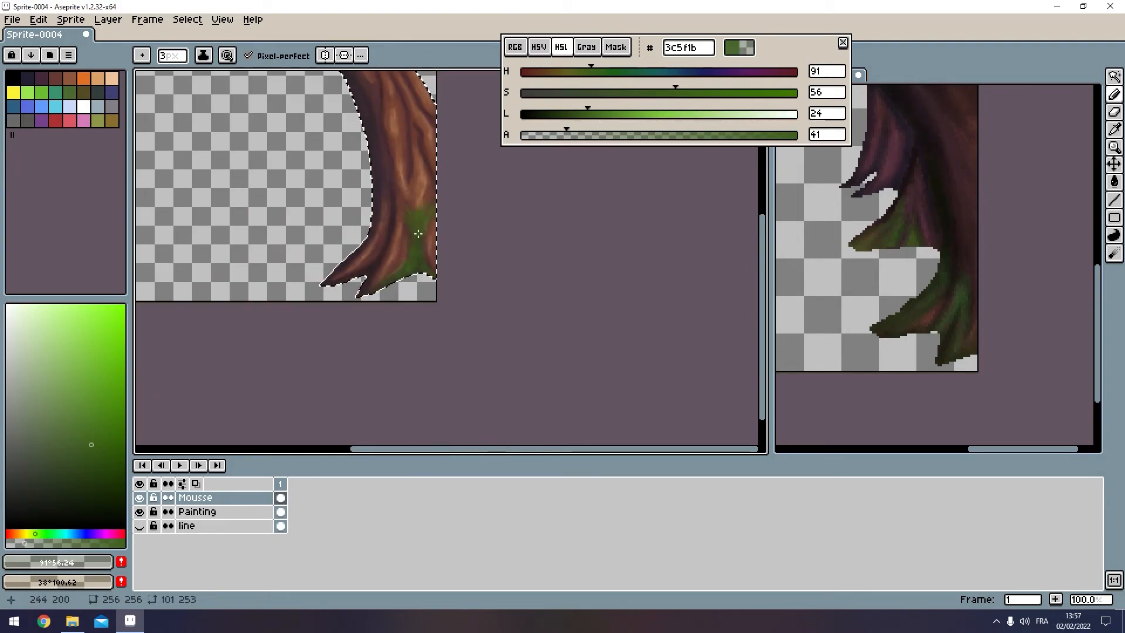
pyautogui.scroll(1, 421, 235)
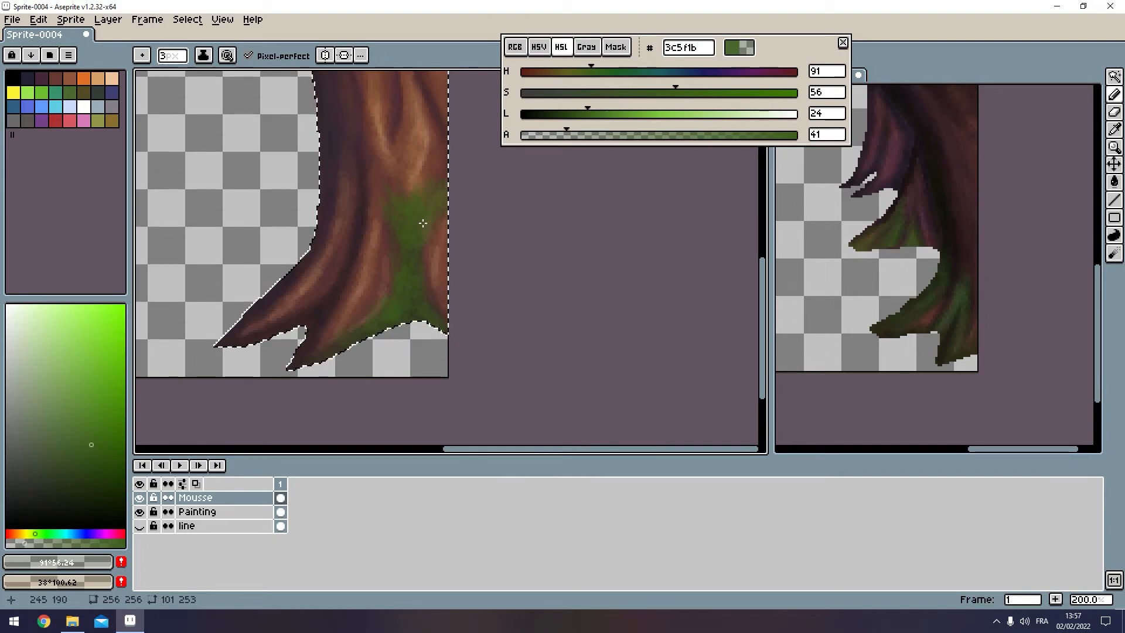
# Step: Mix a translucent dark green #19280b at alpha 27 and shade the moss's lower edge, sides and upper notches with a 3 px brush
pyautogui.moveTo(585, 111); pyautogui.dragTo(550, 112)
pyautogui.scroll(3, 420, 196)
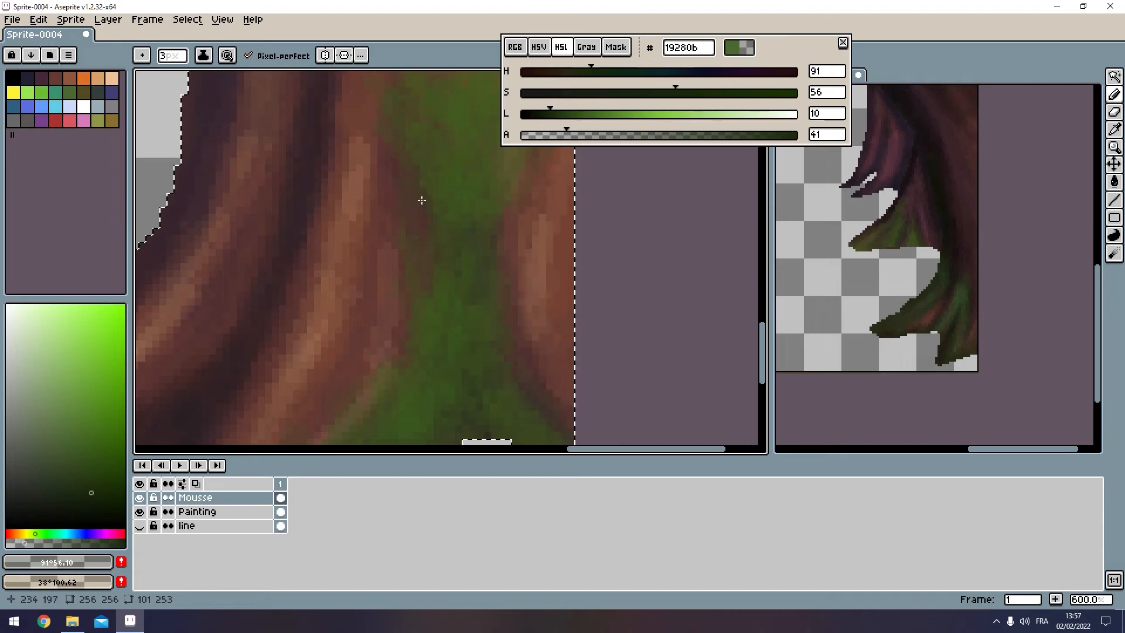
pyautogui.scroll(-2, 421, 196)
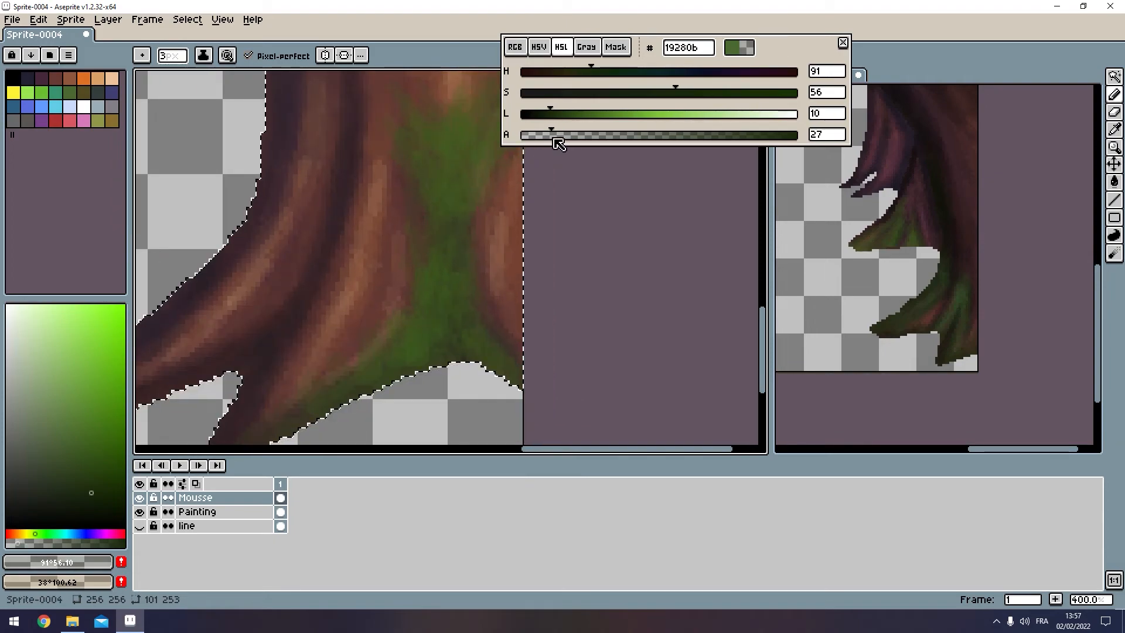
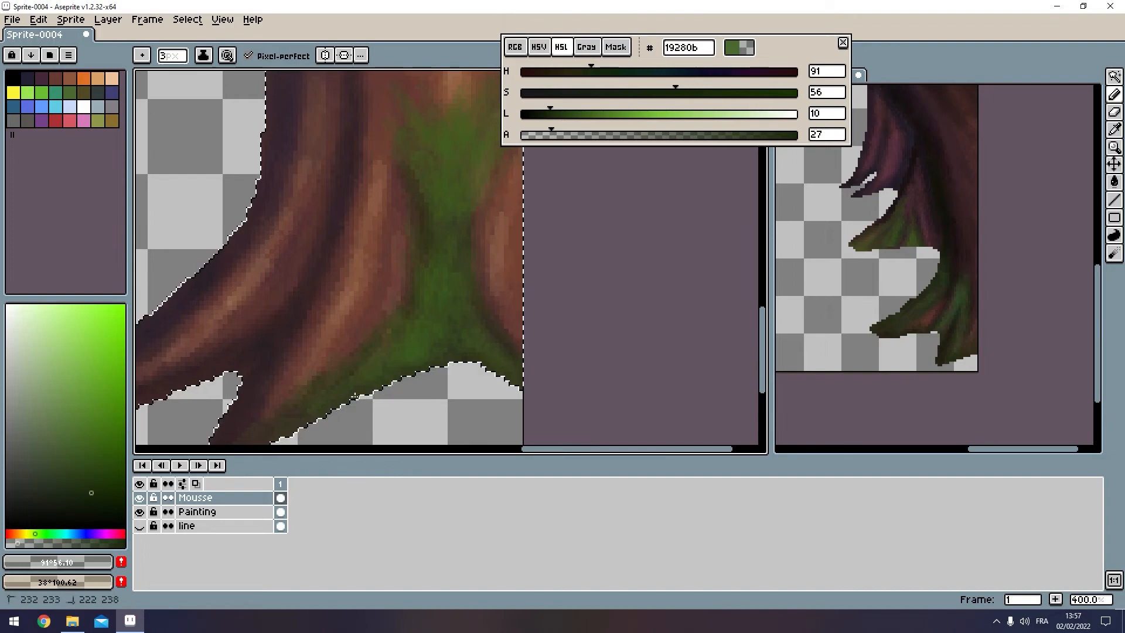
pyautogui.moveTo(302, 421); pyautogui.dragTo(267, 443)
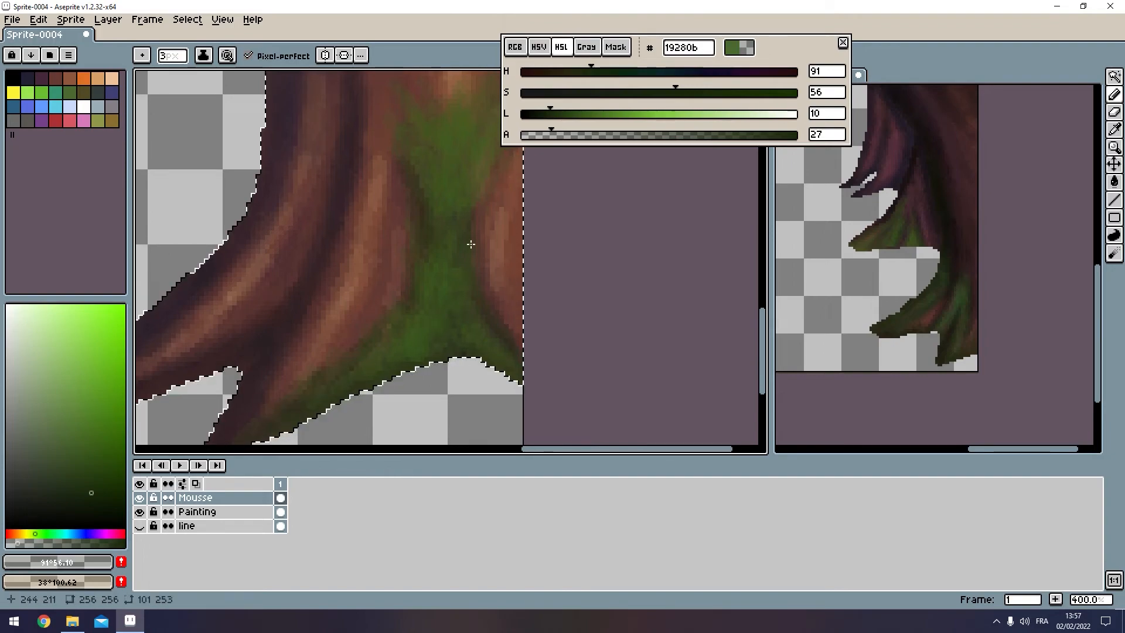
pyautogui.moveTo(462, 193); pyautogui.dragTo(398, 287)
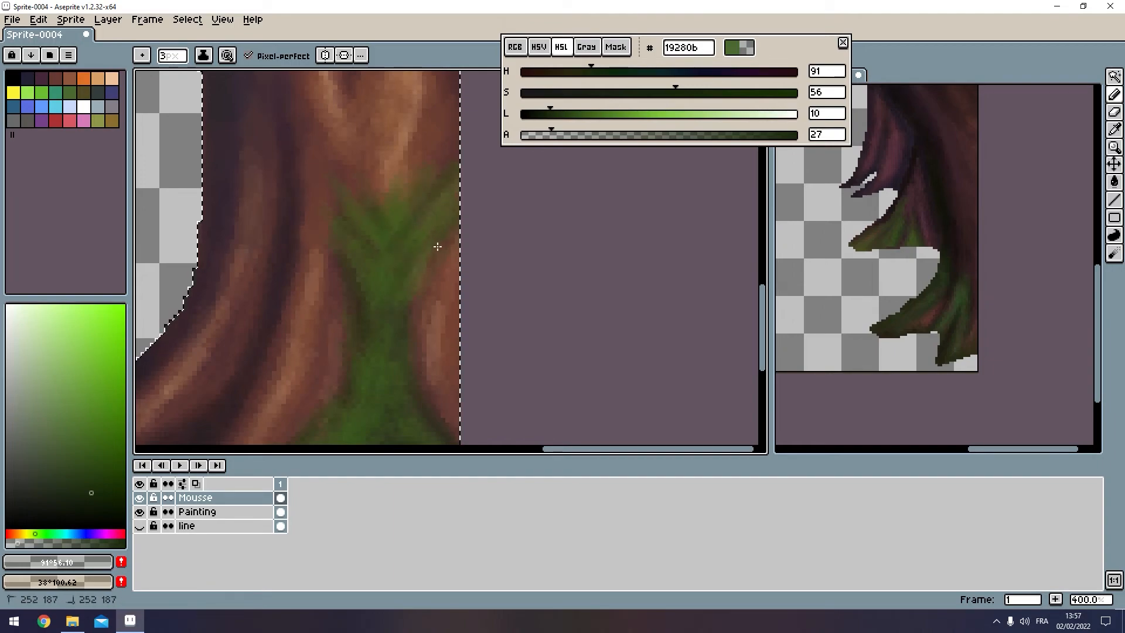
pyautogui.scroll(-2, 378, 287)
pyautogui.scroll(1, 412, 275)
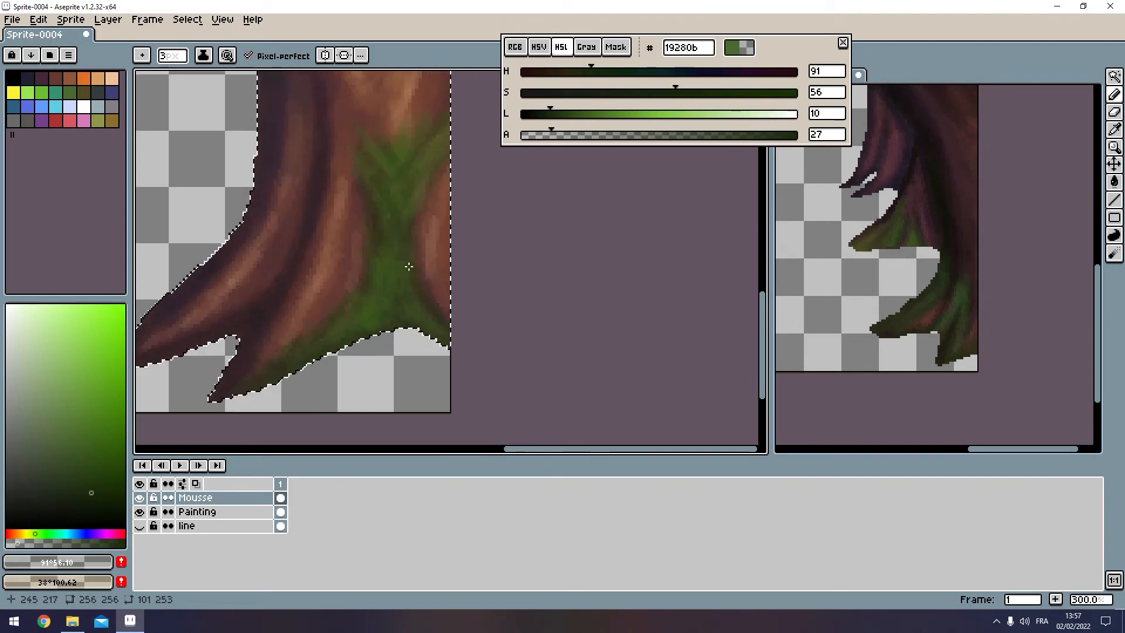
# Step: Darken the green to #0f1807 and deepen the moss shadow along the base of the hollow with a 2 px brush
pyautogui.moveTo(555, 110); pyautogui.dragTo(540, 111)
pyautogui.scroll(3, 388, 261)
pyautogui.press('-')
pyautogui.moveTo(383, 332); pyautogui.dragTo(368, 379)
pyautogui.scroll(-1, 455, 385)
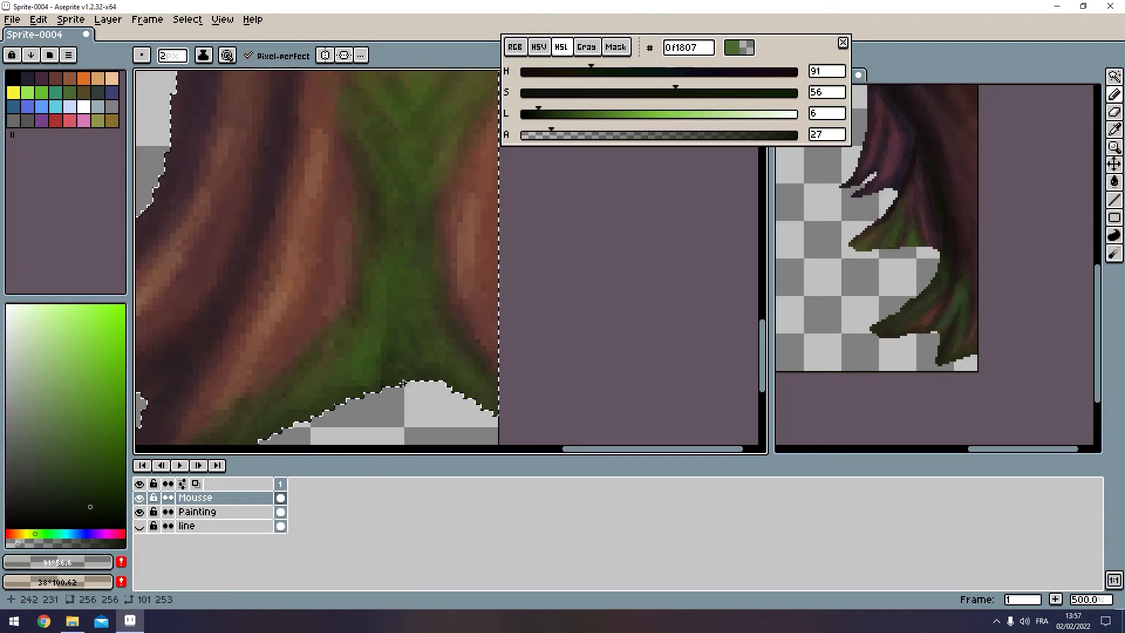
pyautogui.scroll(-3, 291, 441)
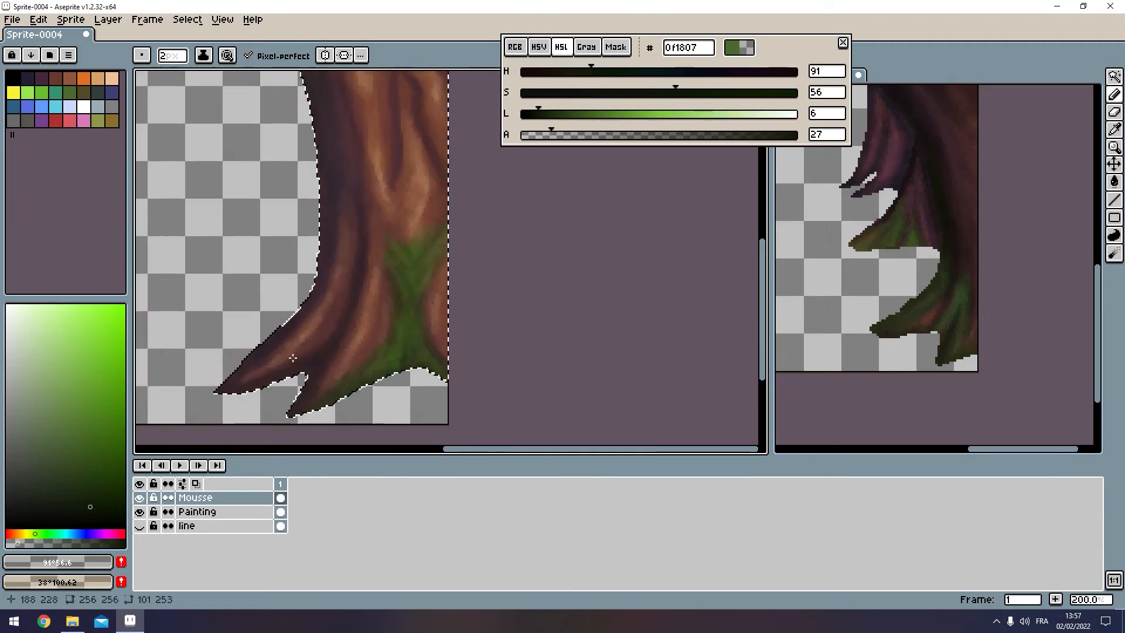
# Step: Mix a light green #78bf36 at alpha 20 and paint fine highlight strands across the moss's upper fork with a 1 px brush
pyautogui.scroll(1, 311, 273)
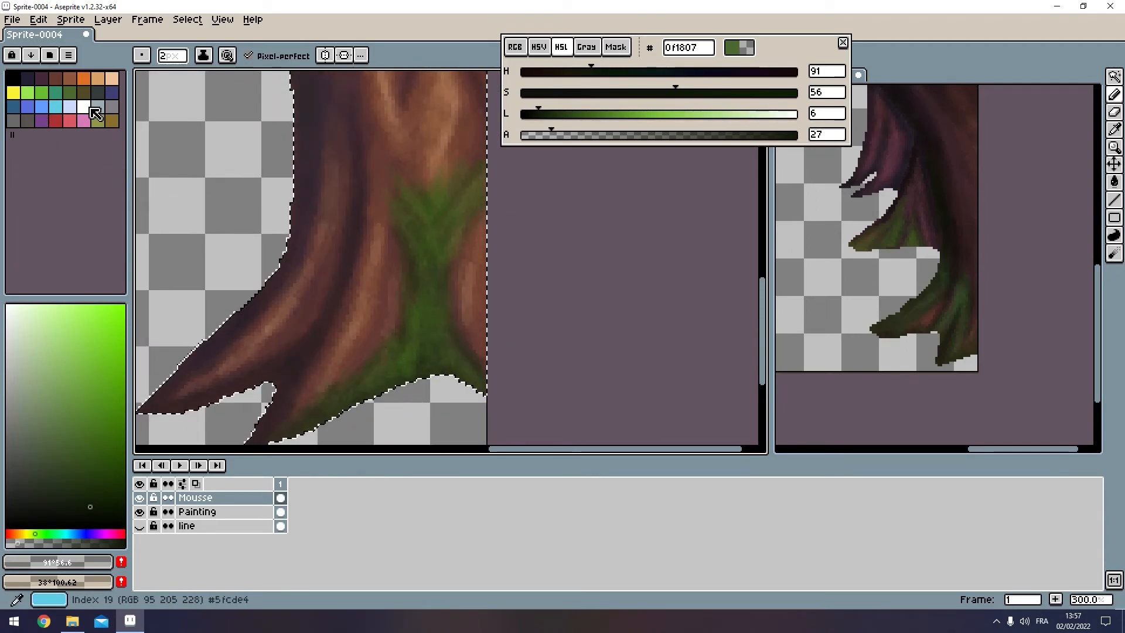
pyautogui.moveTo(603, 114); pyautogui.dragTo(655, 114)
pyautogui.moveTo(567, 144); pyautogui.dragTo(544, 134)
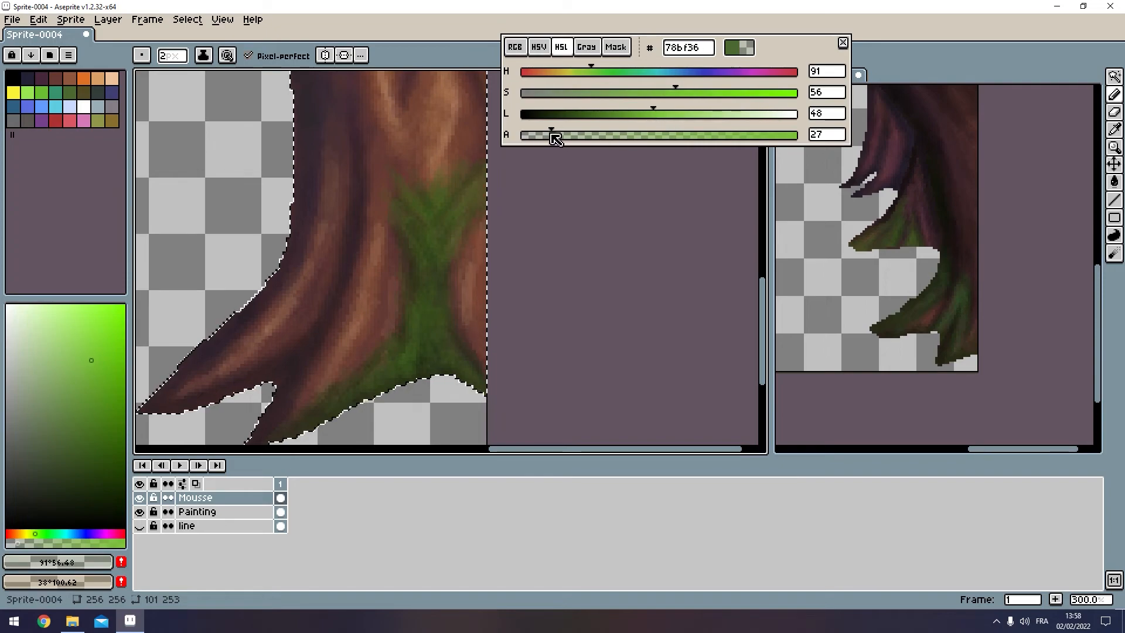
pyautogui.scroll(3, 387, 234)
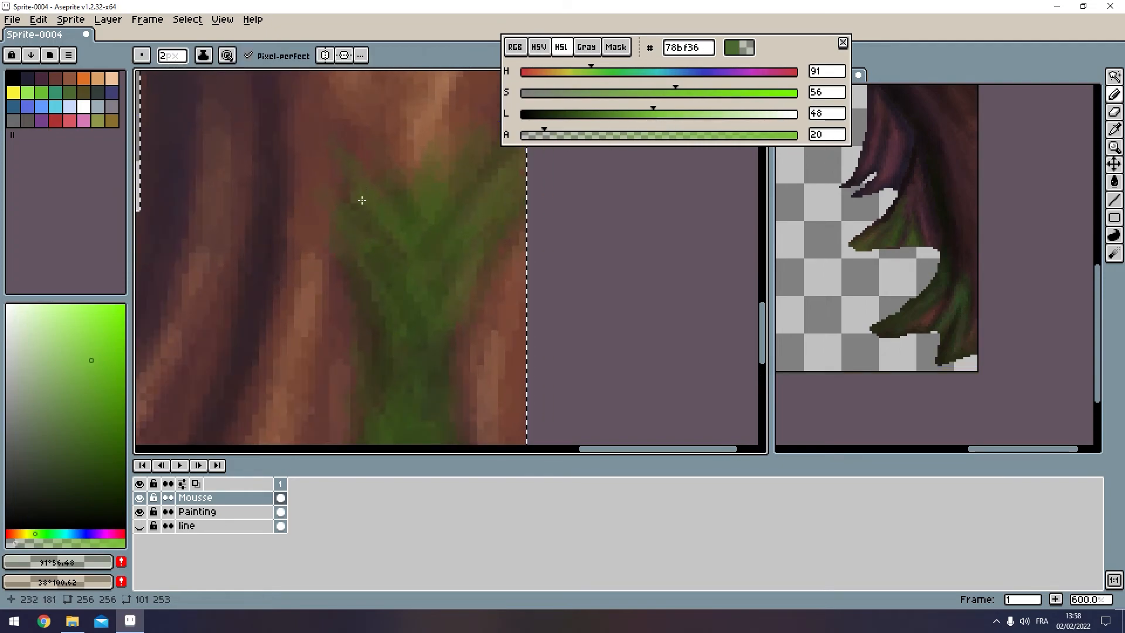
pyautogui.press('-')
pyautogui.moveTo(461, 217); pyautogui.dragTo(382, 287)
pyautogui.moveTo(336, 324)
pyautogui.mouseDown()
pyautogui.moveTo(447, 246)
pyautogui.moveTo(438, 231)
pyautogui.moveTo(375, 297)
pyautogui.mouseUp()
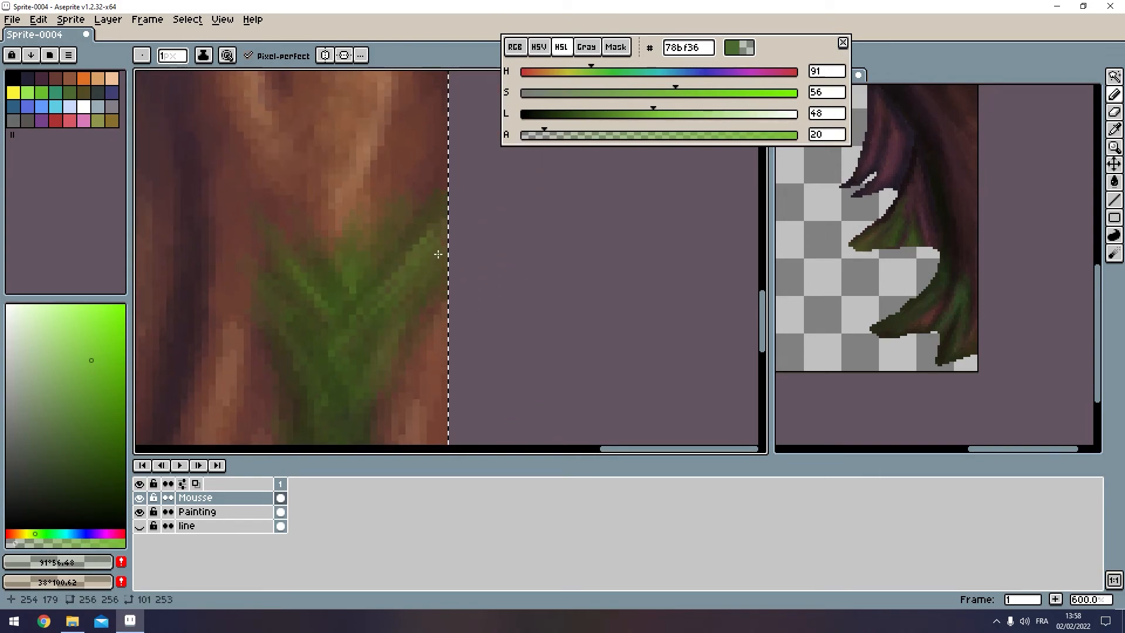
# Step: Continue the light green strands down the moss's narrow middle, into the base and along the middle root's lower edge
pyautogui.moveTo(341, 397); pyautogui.dragTo(357, 221)
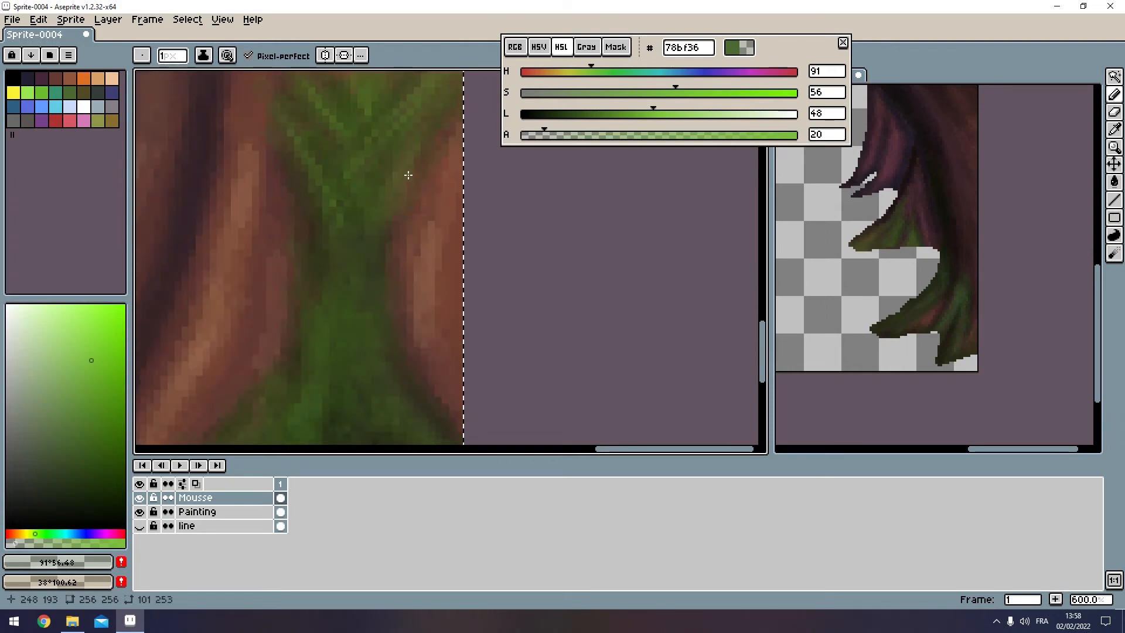
pyautogui.moveTo(385, 184); pyautogui.dragTo(334, 252)
pyautogui.moveTo(364, 333)
pyautogui.mouseDown()
pyautogui.moveTo(349, 249)
pyautogui.moveTo(283, 335)
pyautogui.moveTo(202, 377)
pyautogui.moveTo(393, 338)
pyautogui.moveTo(438, 376)
pyautogui.mouseUp()
pyautogui.moveTo(281, 330); pyautogui.dragTo(425, 280)
pyautogui.moveTo(357, 316); pyautogui.dragTo(308, 358)
pyautogui.moveTo(249, 388); pyautogui.dragTo(214, 431)
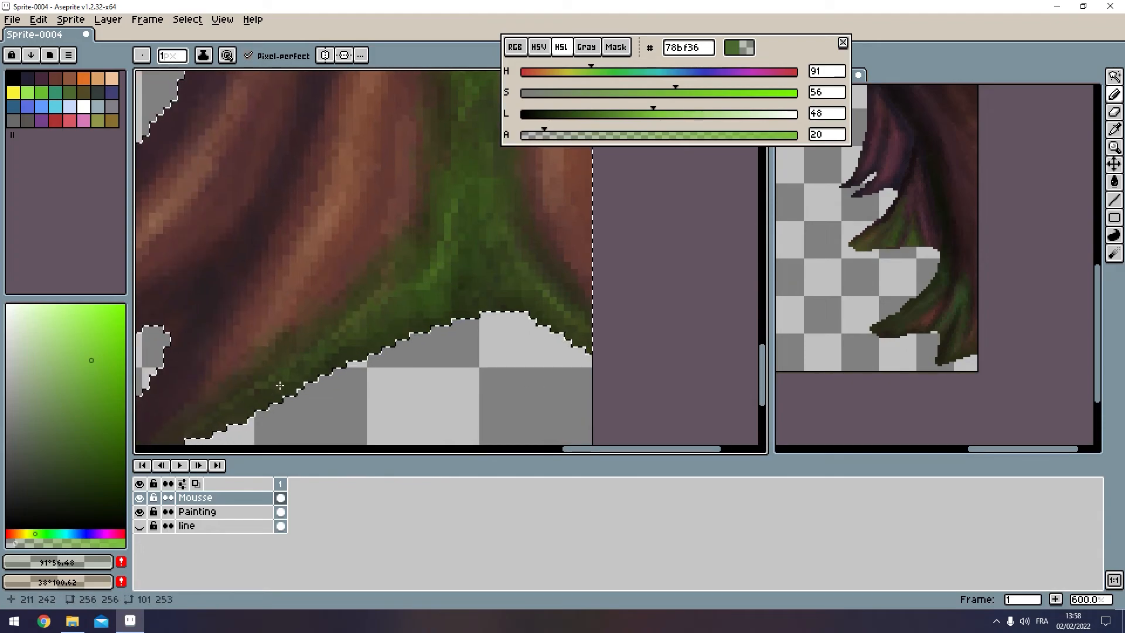
pyautogui.scroll(-6, 359, 381)
pyautogui.scroll(1, 411, 377)
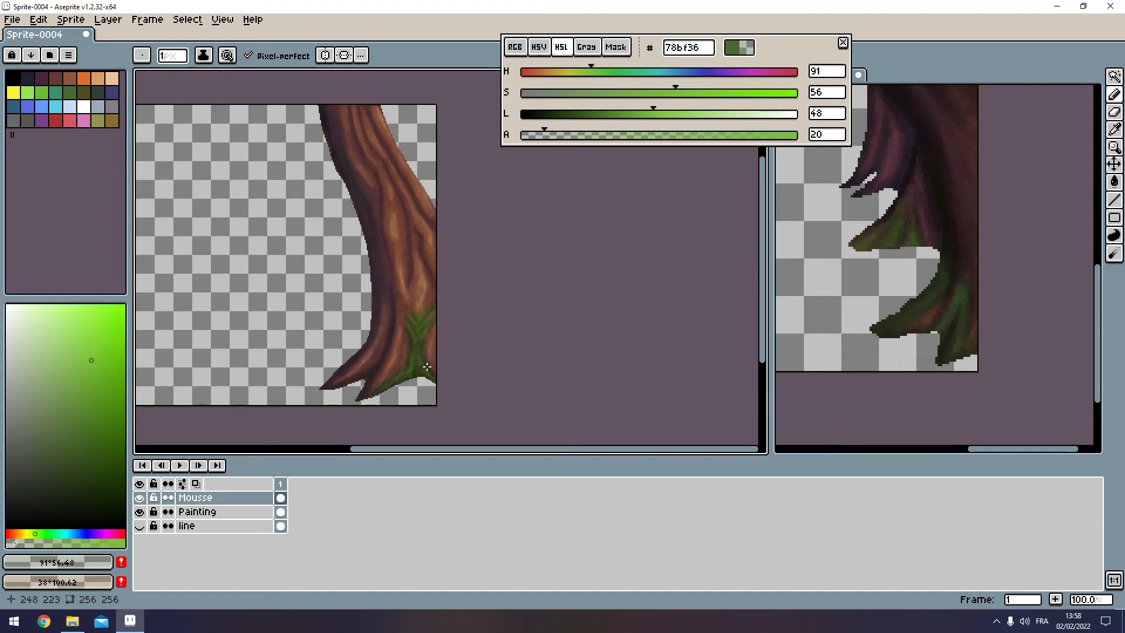
pyautogui.press('Tab')
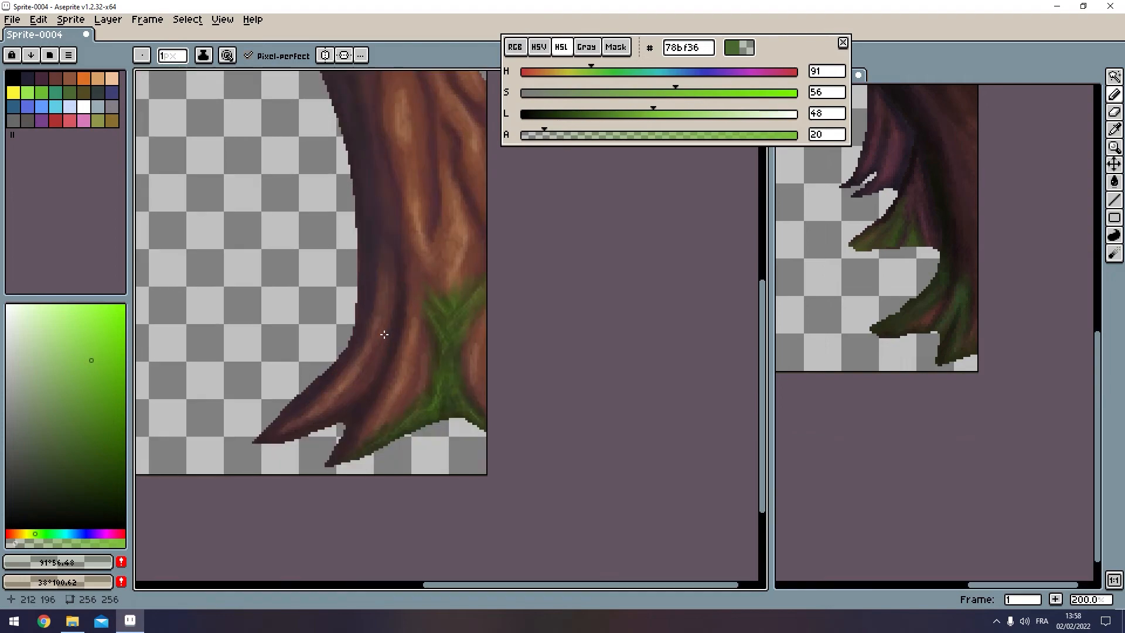
pyautogui.scroll(1, 455, 431)
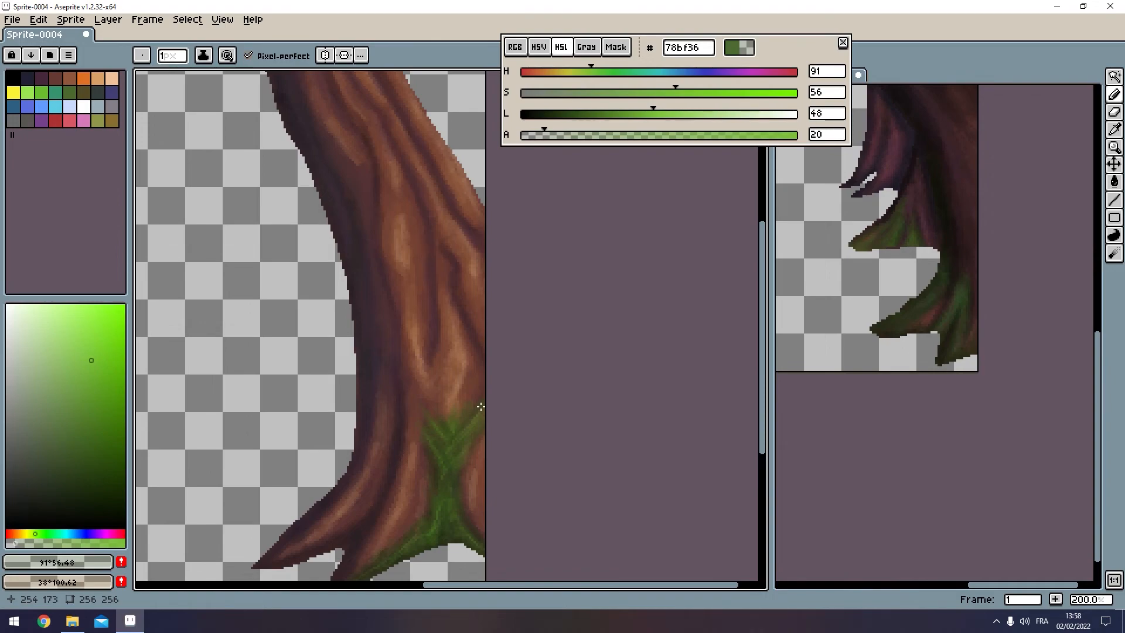
pyautogui.press('Tab')
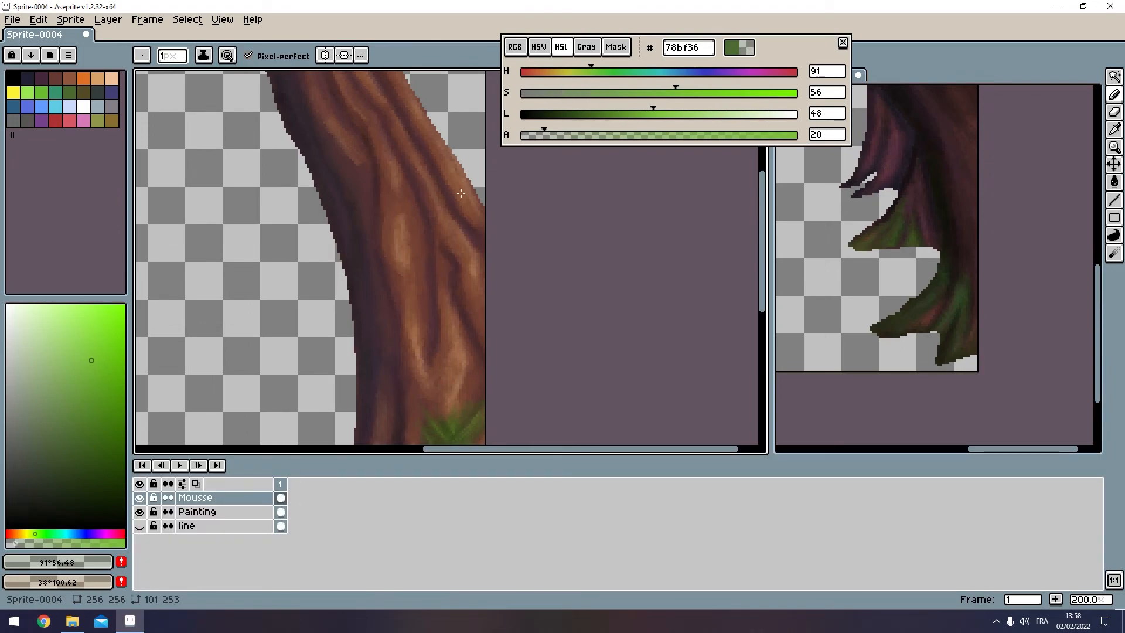
# Step: Choose the dark navy #222034 and add a new layer named Troue above the Mousse layer
pyautogui.click(27, 77)
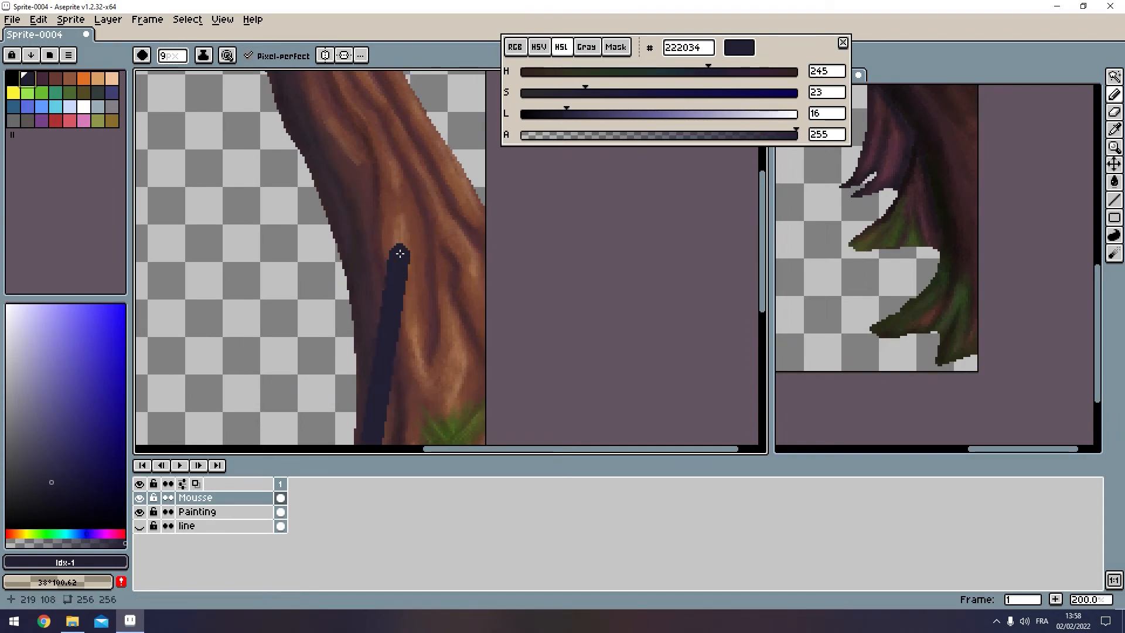
pyautogui.hotkey('shift', 'n')
pyautogui.doubleClick(202, 498)
pyautogui.write('Tronc')
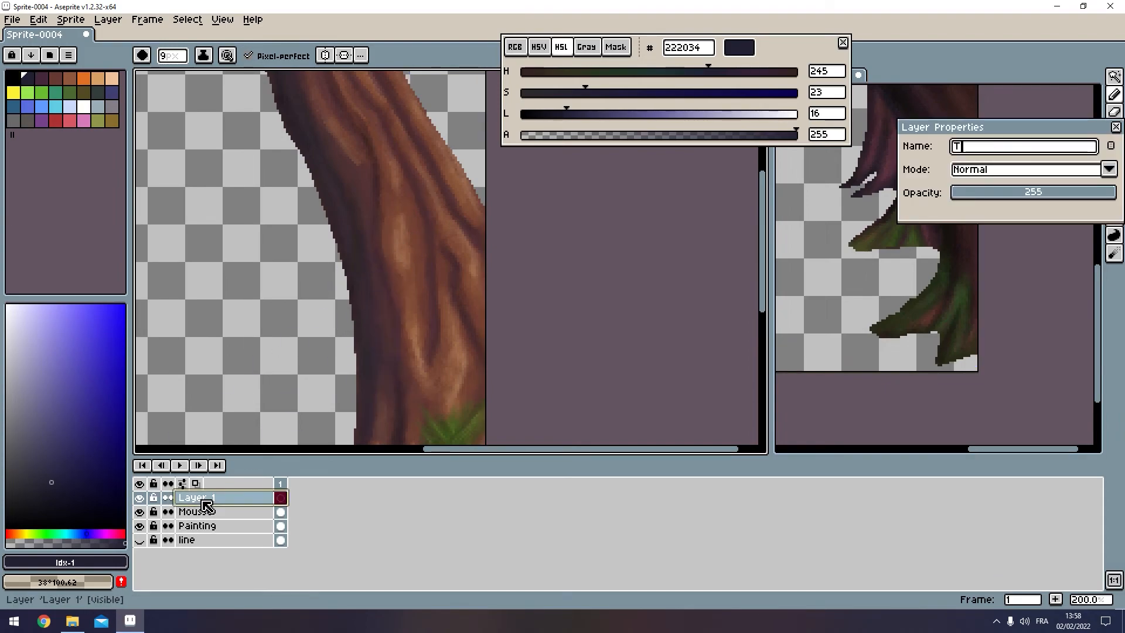
pyautogui.press('Return')
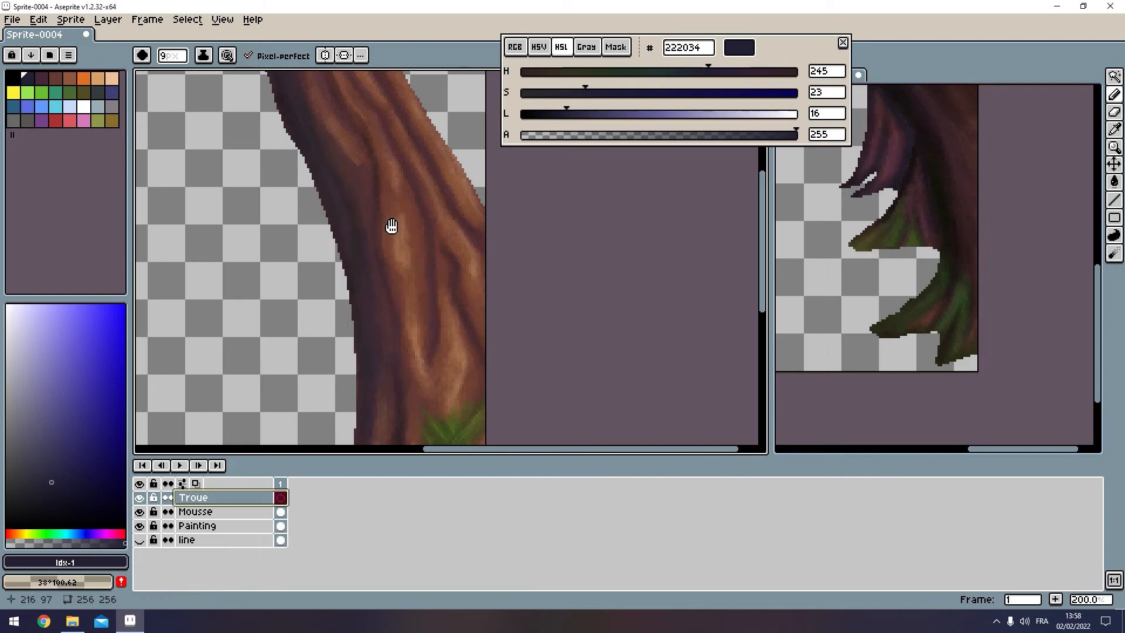
pyautogui.scroll(1, 389, 226)
pyautogui.moveTo(372, 240)
pyautogui.mouseDown()
pyautogui.moveTo(379, 215)
pyautogui.moveTo(362, 222)
pyautogui.moveTo(363, 248)
pyautogui.moveTo(371, 225)
pyautogui.moveTo(360, 227)
pyautogui.moveTo(361, 209)
pyautogui.moveTo(371, 211)
pyautogui.moveTo(381, 270)
pyautogui.mouseUp()
pyautogui.scroll(-2, 495, 301)
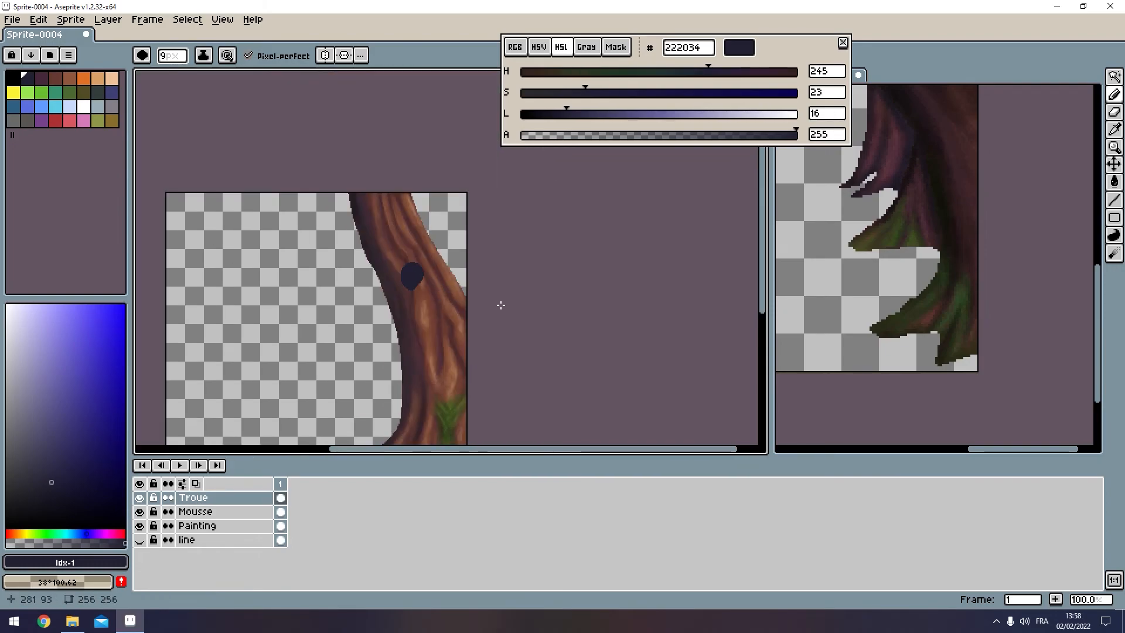
pyautogui.scroll(3, 367, 287)
pyautogui.hotkey('ctrl', 'z')
pyautogui.moveTo(547, 254)
pyautogui.mouseDown()
pyautogui.moveTo(535, 230)
pyautogui.moveTo(560, 232)
pyautogui.moveTo(543, 203)
pyautogui.moveTo(566, 250)
pyautogui.moveTo(543, 256)
pyautogui.moveTo(522, 225)
pyautogui.moveTo(530, 207)
pyautogui.moveTo(571, 233)
pyautogui.mouseUp()
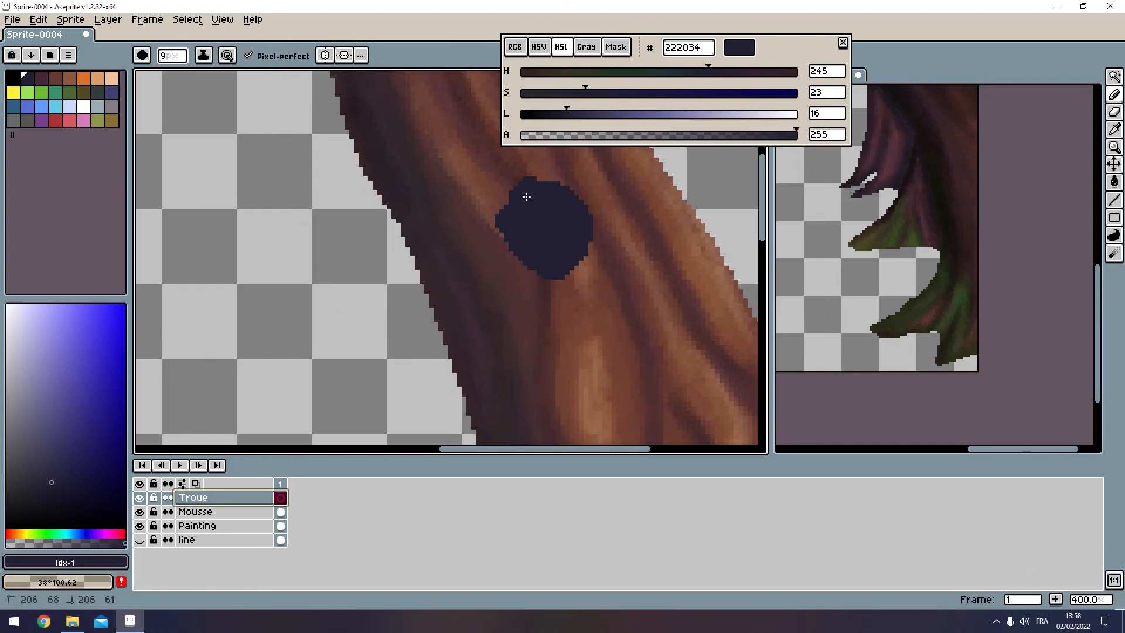
pyautogui.moveTo(528, 198); pyautogui.dragTo(542, 179)
pyautogui.scroll(-3, 530, 199)
pyautogui.click(461, 348)
pyautogui.hotkey('ctrl', 'z')
pyautogui.scroll(5, 459, 346)
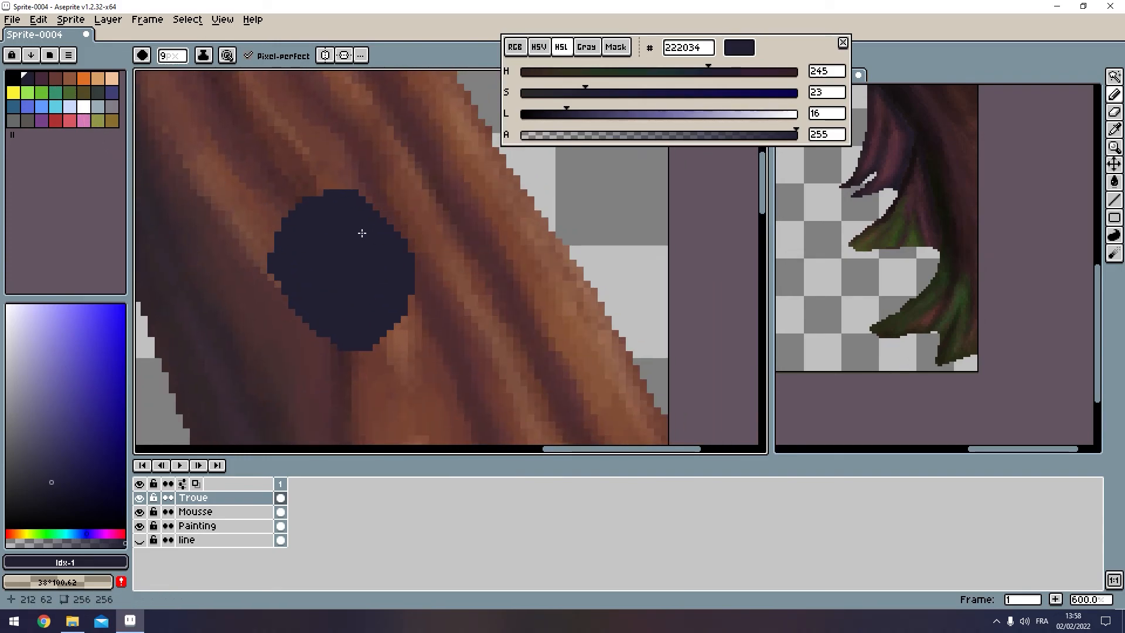
pyautogui.hotkey('ctrl', 'z')
# Step: Lower the navy's alpha to 37 and build up a soft round hole on the upper trunk with the 9 px brush
pyautogui.moveTo(617, 135); pyautogui.dragTo(562, 135)
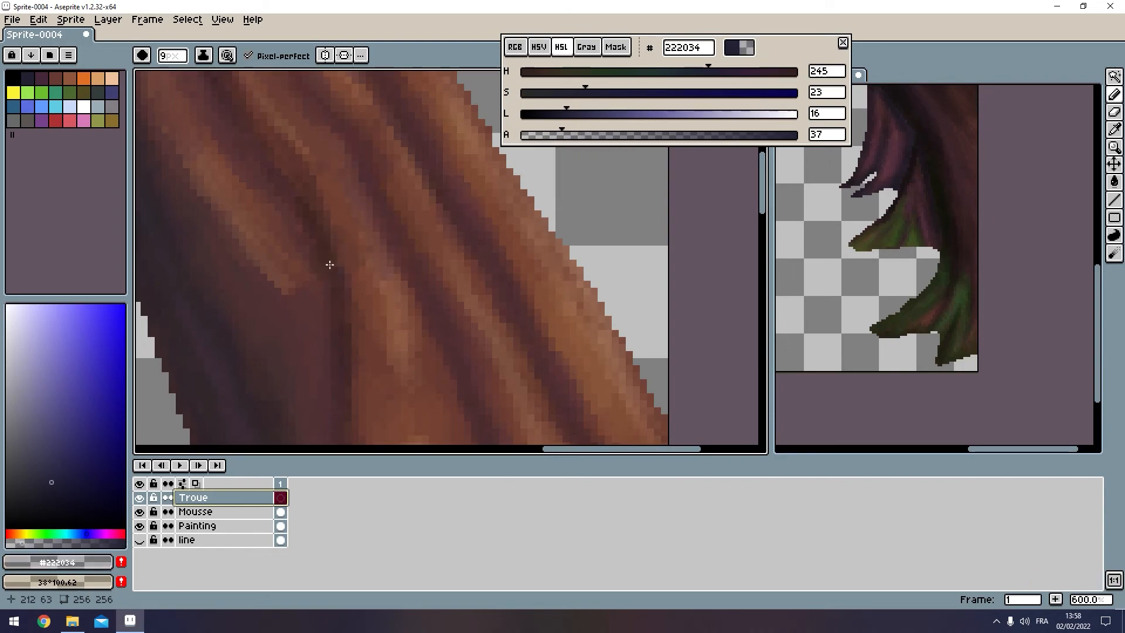
pyautogui.moveTo(299, 254)
pyautogui.mouseDown()
pyautogui.moveTo(310, 283)
pyautogui.moveTo(313, 235)
pyautogui.moveTo(348, 305)
pyautogui.moveTo(362, 280)
pyautogui.mouseUp()
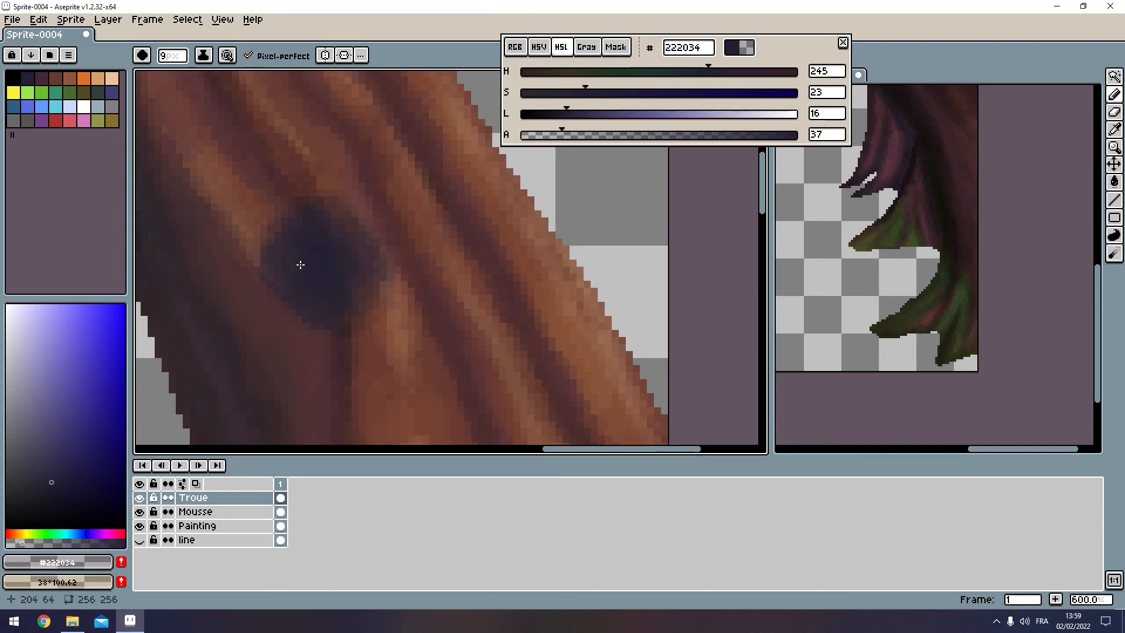
pyautogui.scroll(-3, 446, 237)
pyautogui.scroll(3, 385, 232)
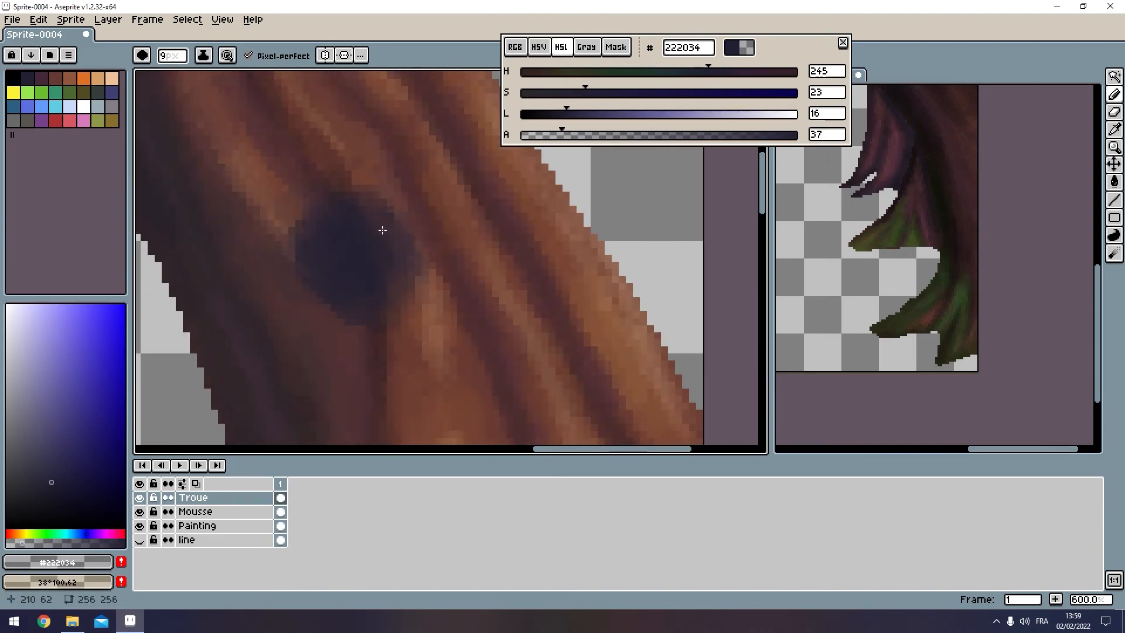
# Step: Darken the centre of the trunk hole with translucent black #000000 at alpha 24
pyautogui.click(17, 80)
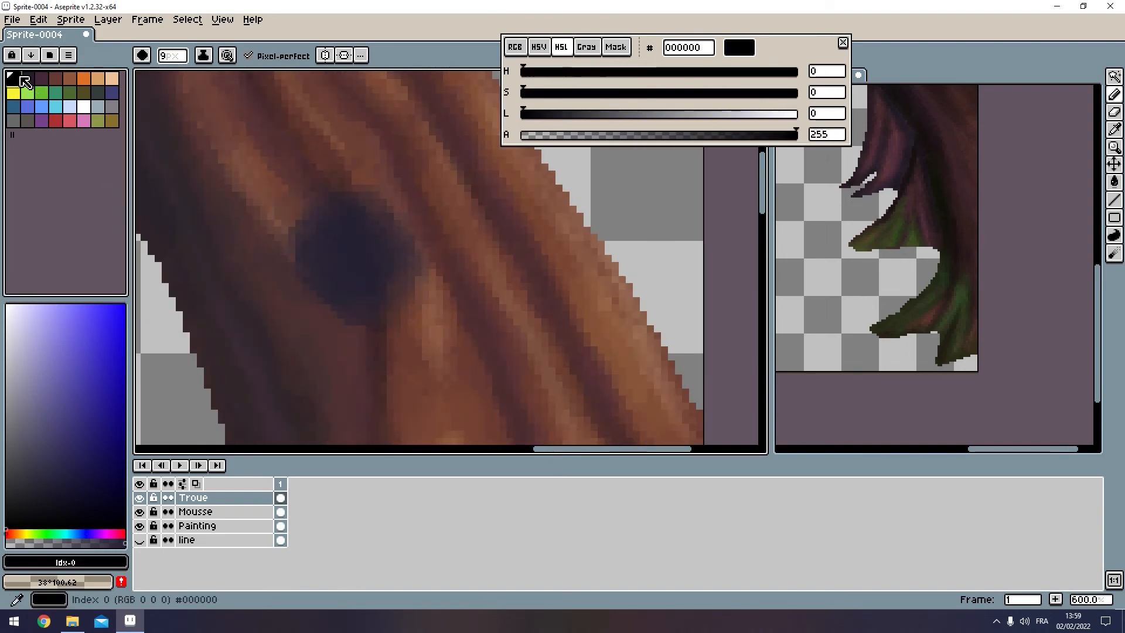
pyautogui.moveTo(558, 134); pyautogui.dragTo(547, 135)
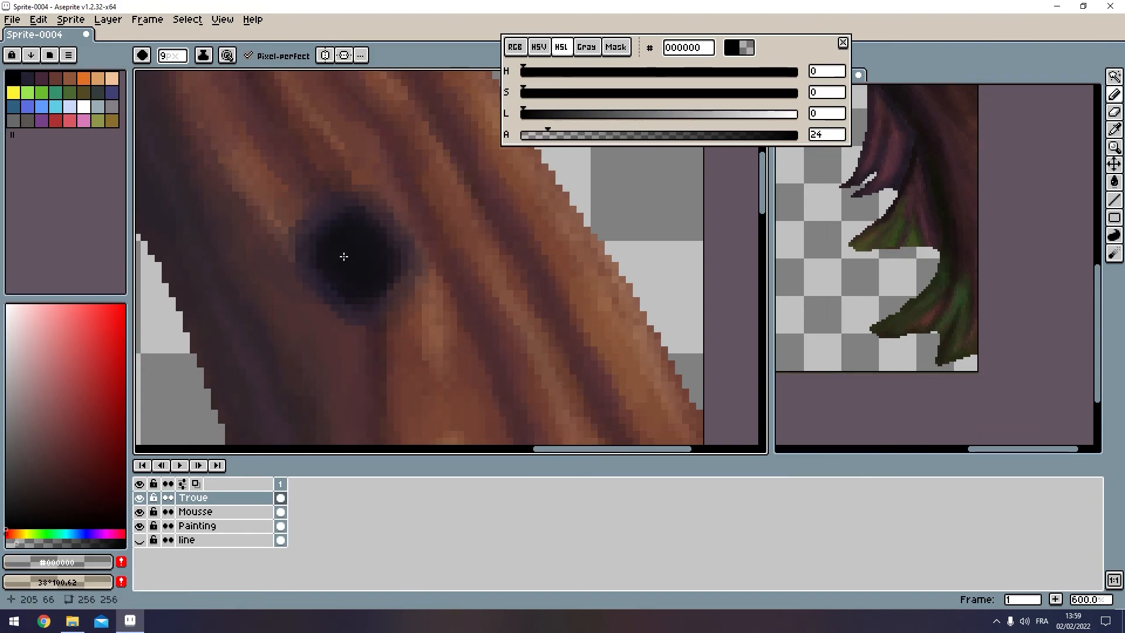
pyautogui.scroll(-4, 426, 242)
pyautogui.scroll(4, 501, 241)
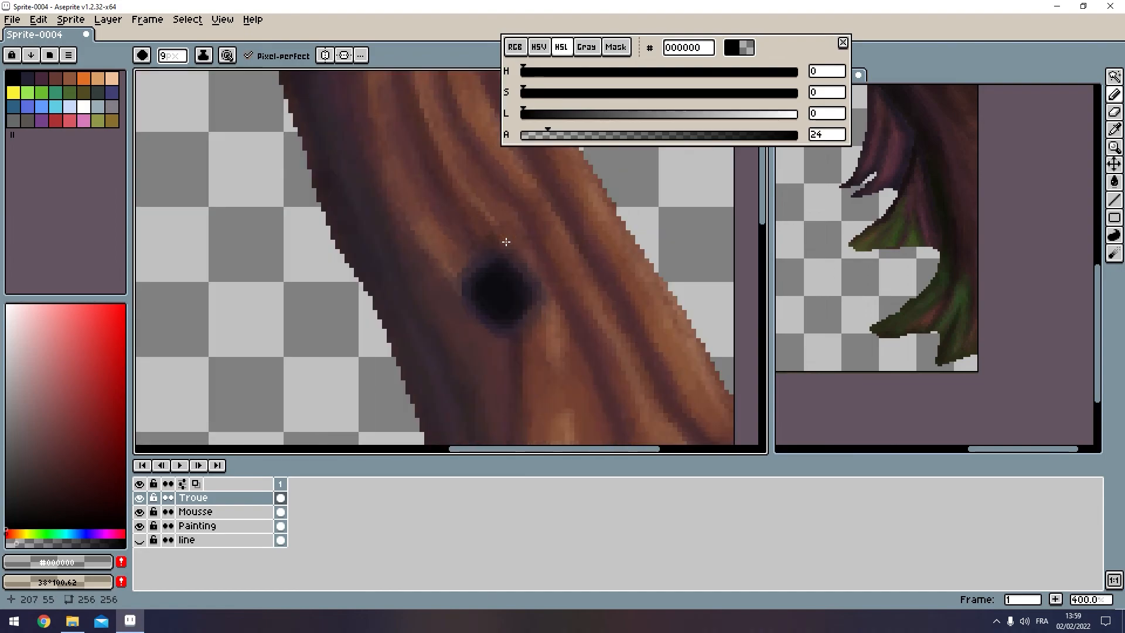
pyautogui.moveTo(525, 289); pyautogui.dragTo(482, 237)
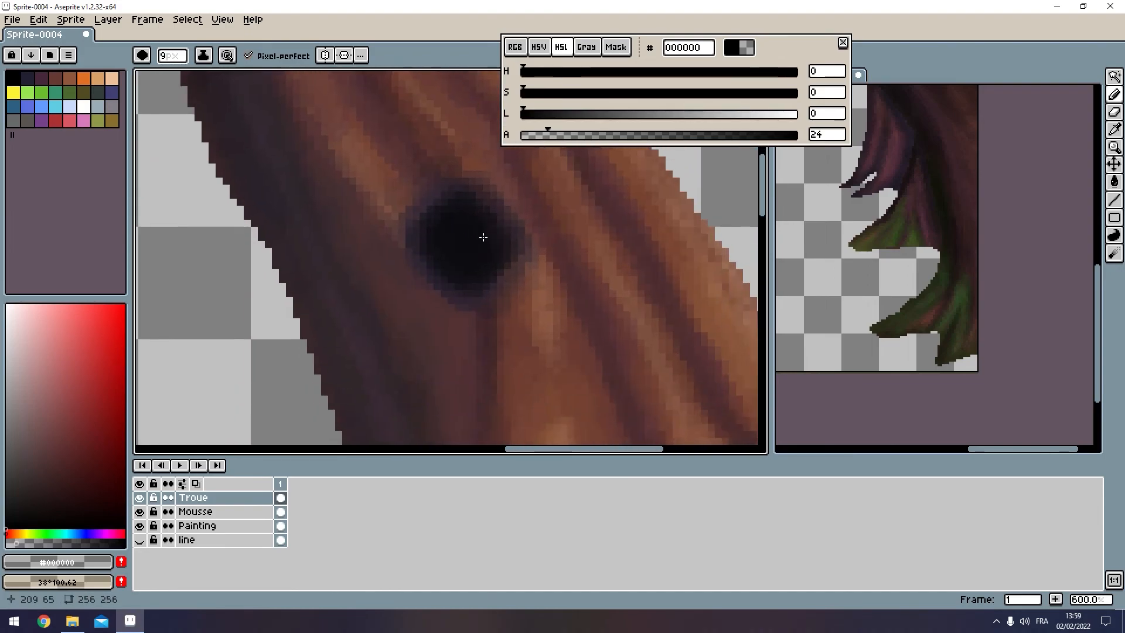
# Step: Paint a translucent brown #8f563b rim at alpha 24 around the trunk hole with a 2 px brush
pyautogui.click(98, 78)
pyautogui.click(70, 78)
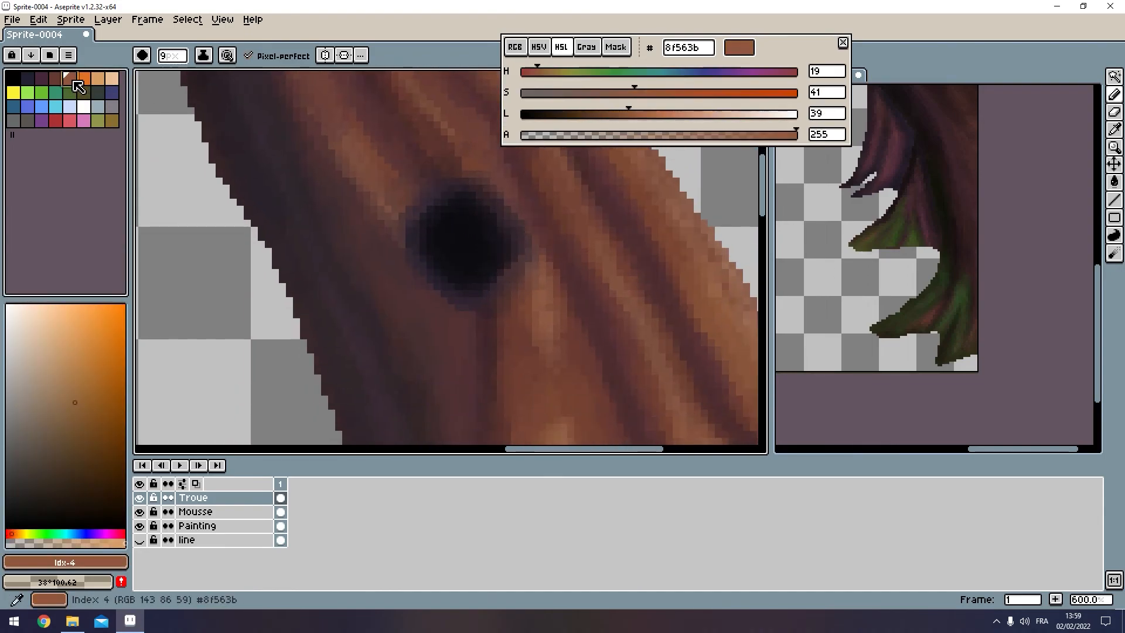
pyautogui.scroll(-1, 440, 177)
pyautogui.scroll(-6, 439, 177)
pyautogui.moveTo(553, 137); pyautogui.dragTo(547, 134)
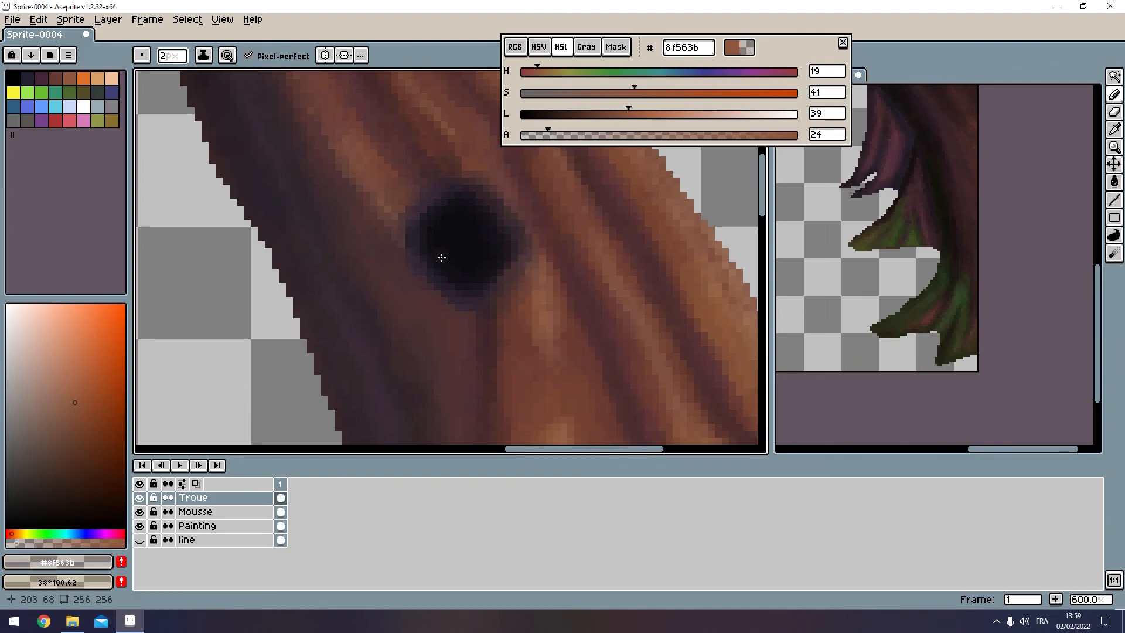
pyautogui.moveTo(424, 266); pyautogui.dragTo(454, 295)
pyautogui.moveTo(495, 183); pyautogui.dragTo(472, 178)
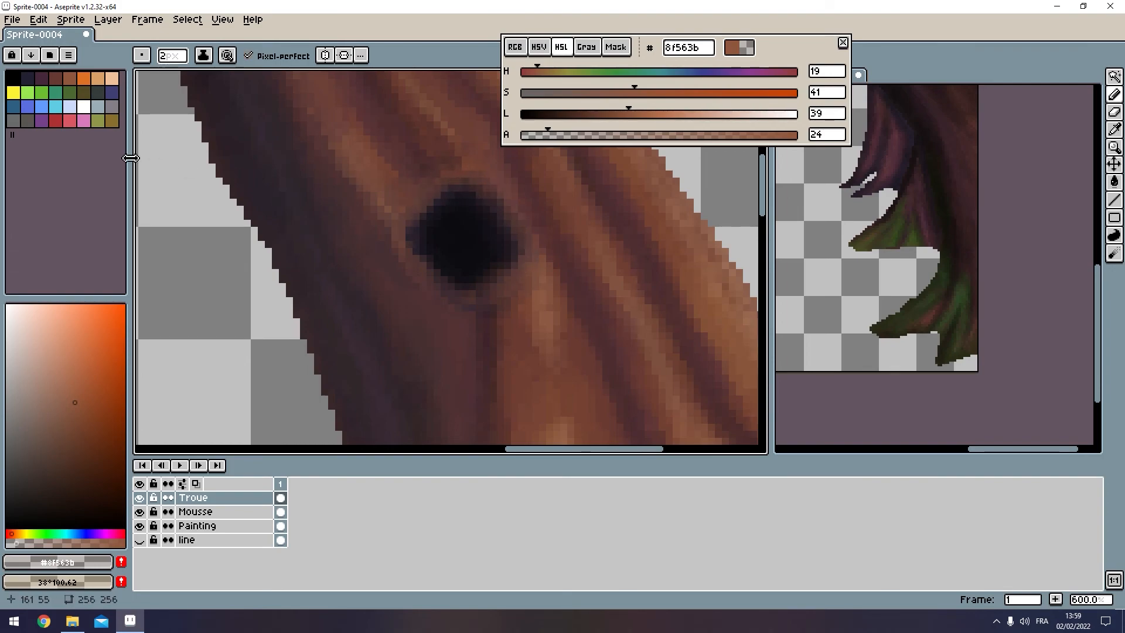
# Step: Paint a translucent tan #d9a066 highlight at alpha 18 around the trunk hole's rim with the 2 px brush
pyautogui.click(98, 78)
pyautogui.moveTo(621, 135); pyautogui.dragTo(542, 135)
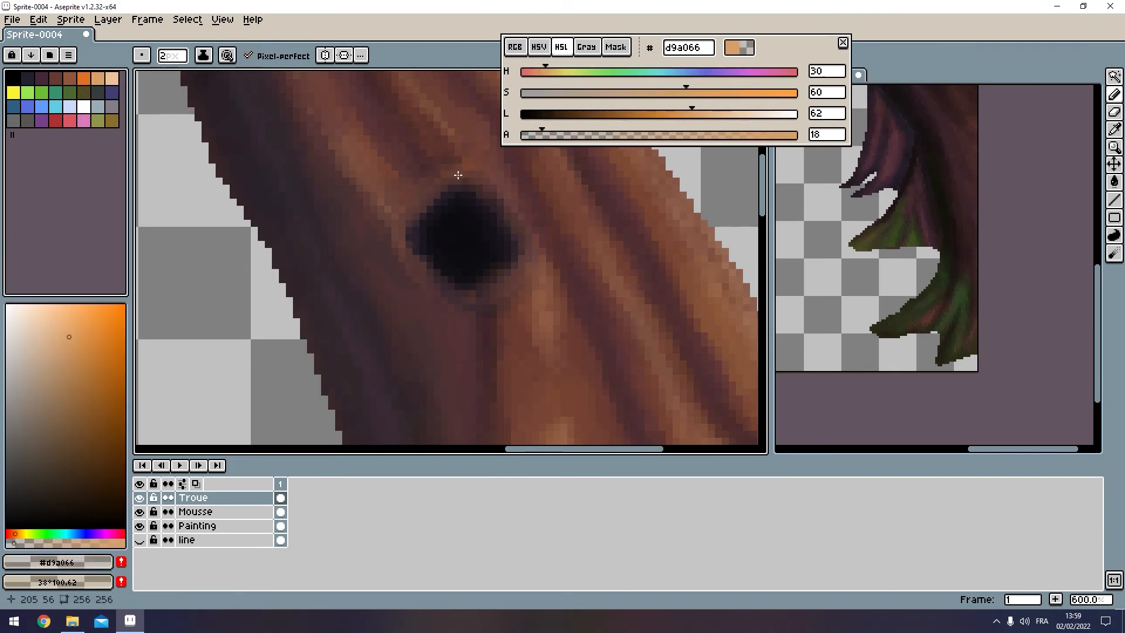
pyautogui.moveTo(504, 197)
pyautogui.mouseDown()
pyautogui.moveTo(535, 242)
pyautogui.moveTo(517, 278)
pyautogui.moveTo(538, 344)
pyautogui.mouseUp()
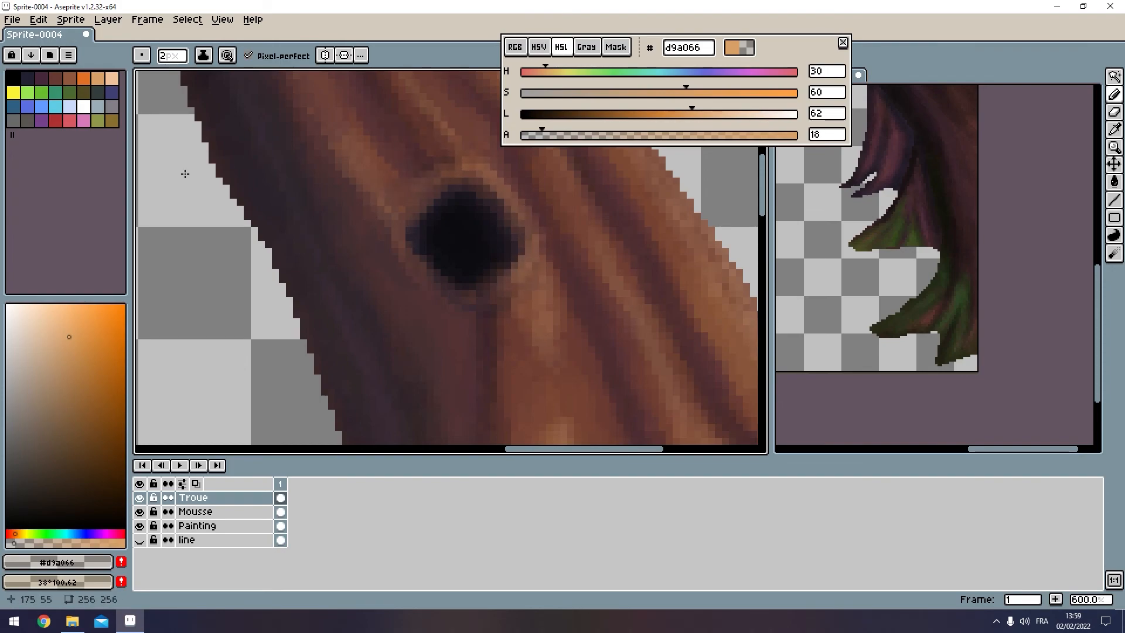
# Step: Shade the shadow-side rim of the hole with #45283c at alpha 21 and a 3 px brush, then lower the colour's lightness to 10
pyautogui.keyDown('alt'); pyautogui.click(240, 174); pyautogui.keyUp('alt')
pyautogui.click(549, 135)
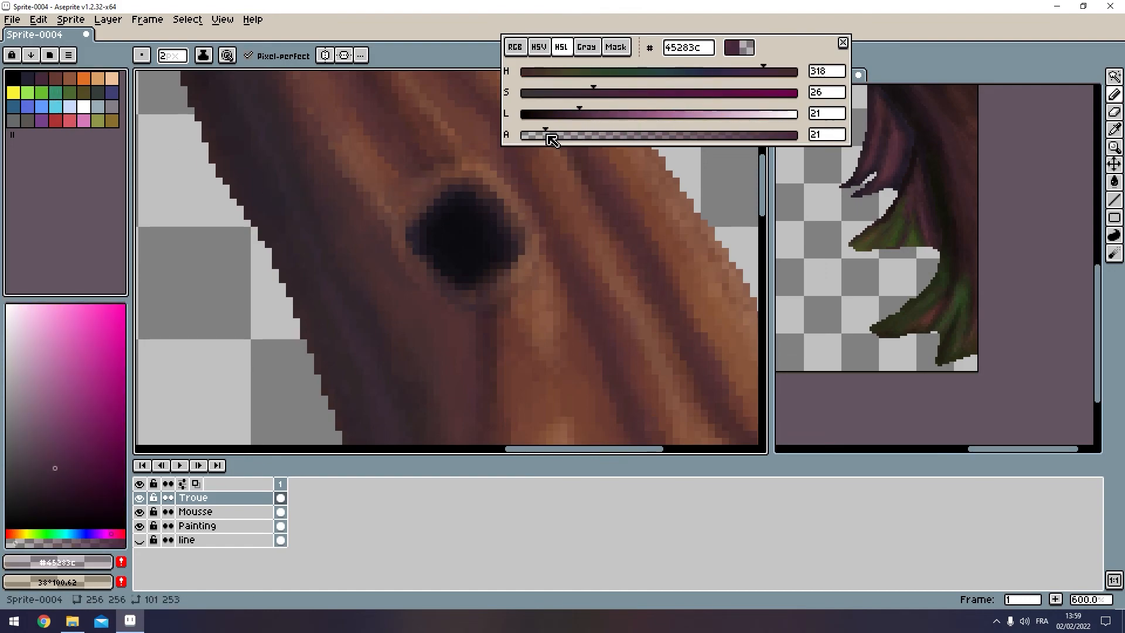
pyautogui.keyDown('ctrl'); pyautogui.scroll(-1, 431, 193); pyautogui.keyUp('ctrl')
pyautogui.moveTo(443, 182); pyautogui.dragTo(423, 207)
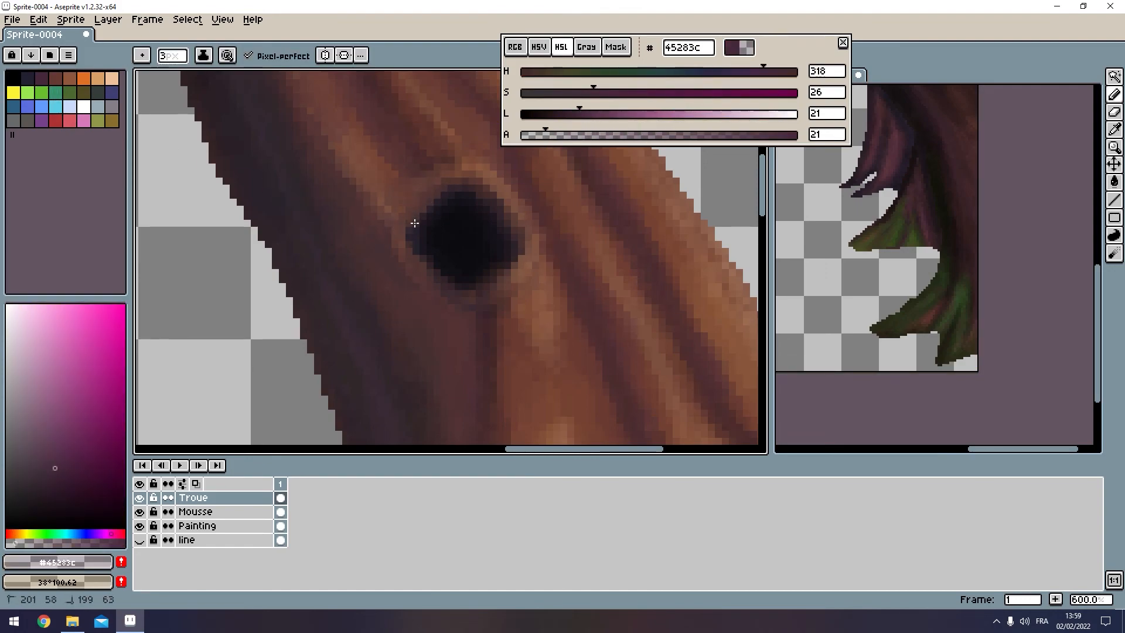
pyautogui.moveTo(574, 111); pyautogui.dragTo(550, 112)
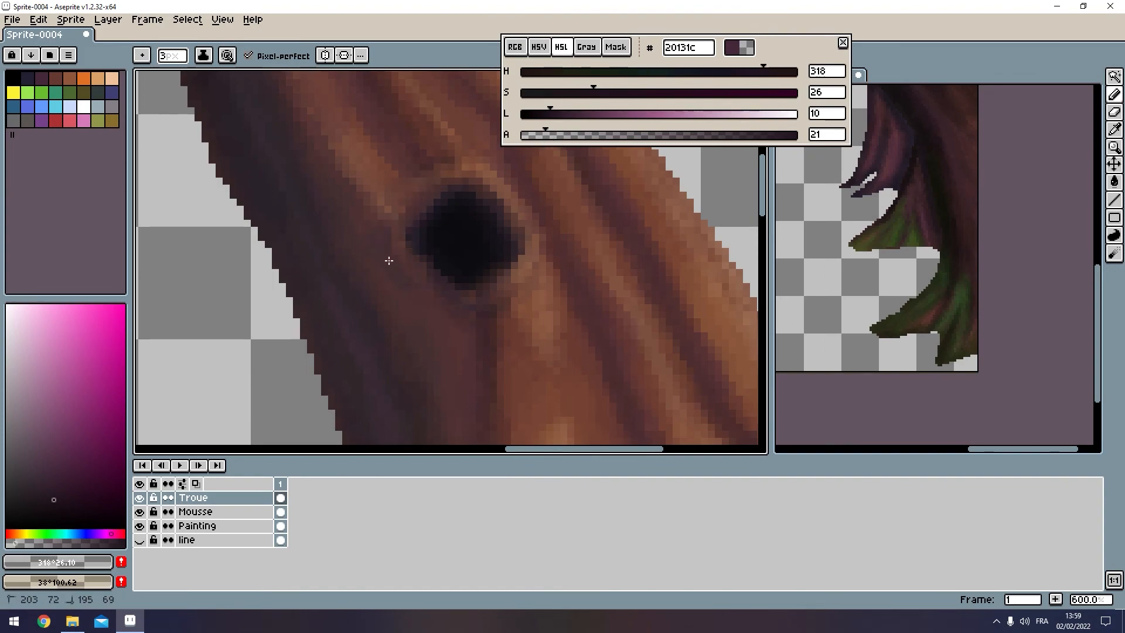
# Step: Deepen the shadow beside and below the trunk hole with navy #222034 at alpha 20 and a 4 px brush
pyautogui.keyDown('alt'); pyautogui.click(502, 239); pyautogui.keyUp('alt')
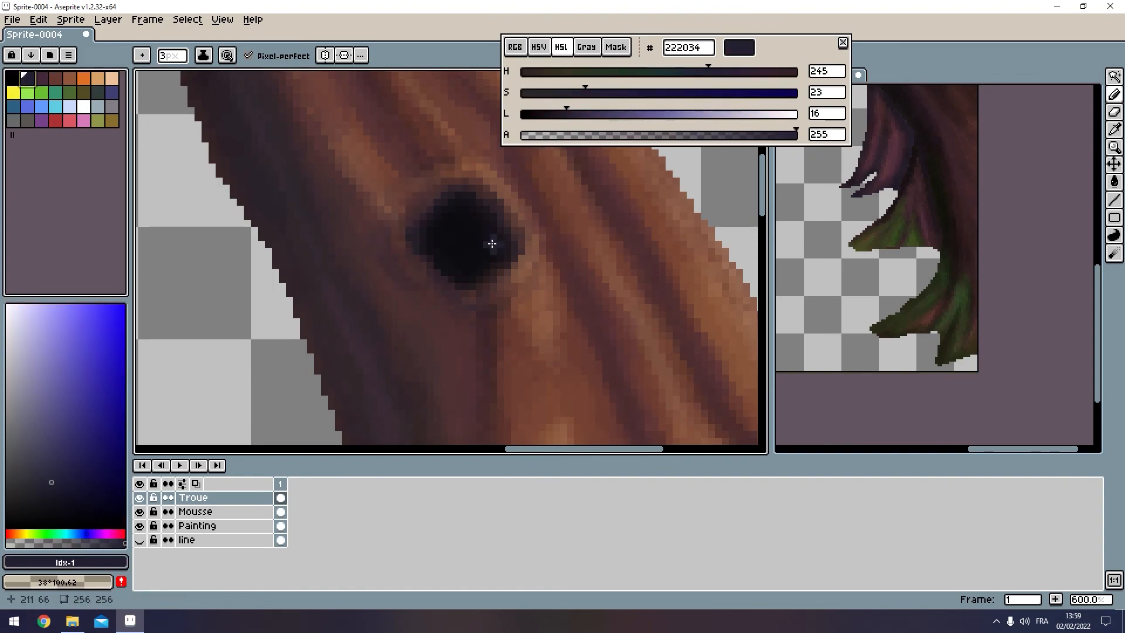
pyautogui.moveTo(578, 135); pyautogui.dragTo(525, 146)
pyautogui.press('+')
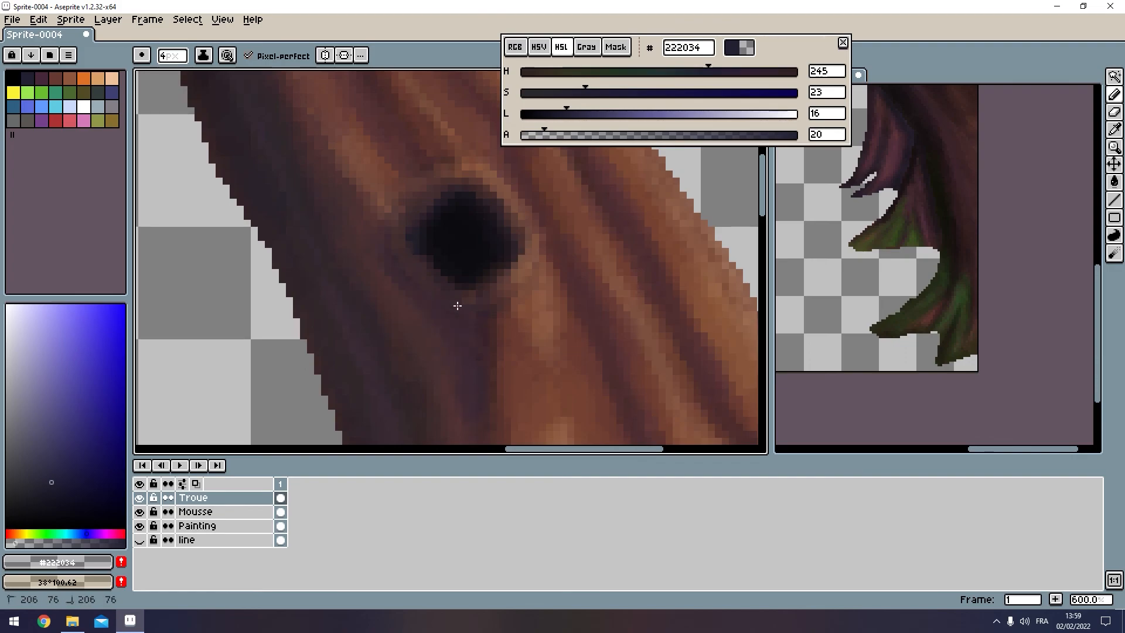
# Step: Add a faint #eec39a highlight at alpha 8 along the hole's upper rim with a 1 px brush
pyautogui.scroll(-4, 532, 287)
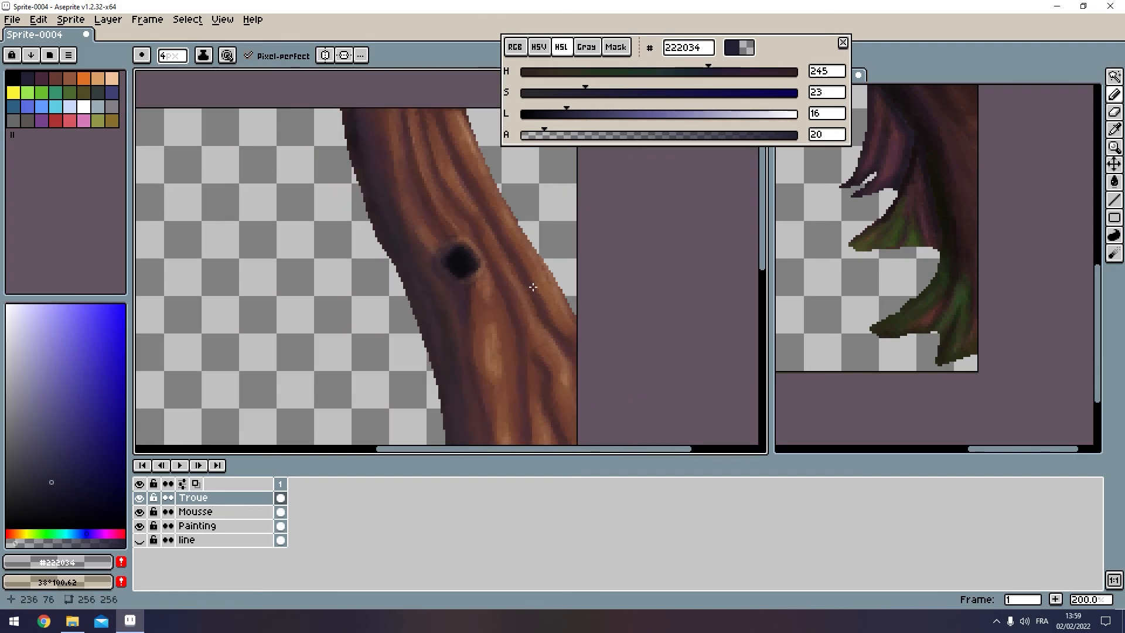
pyautogui.scroll(-1, 532, 287)
pyautogui.scroll(-2, 532, 286)
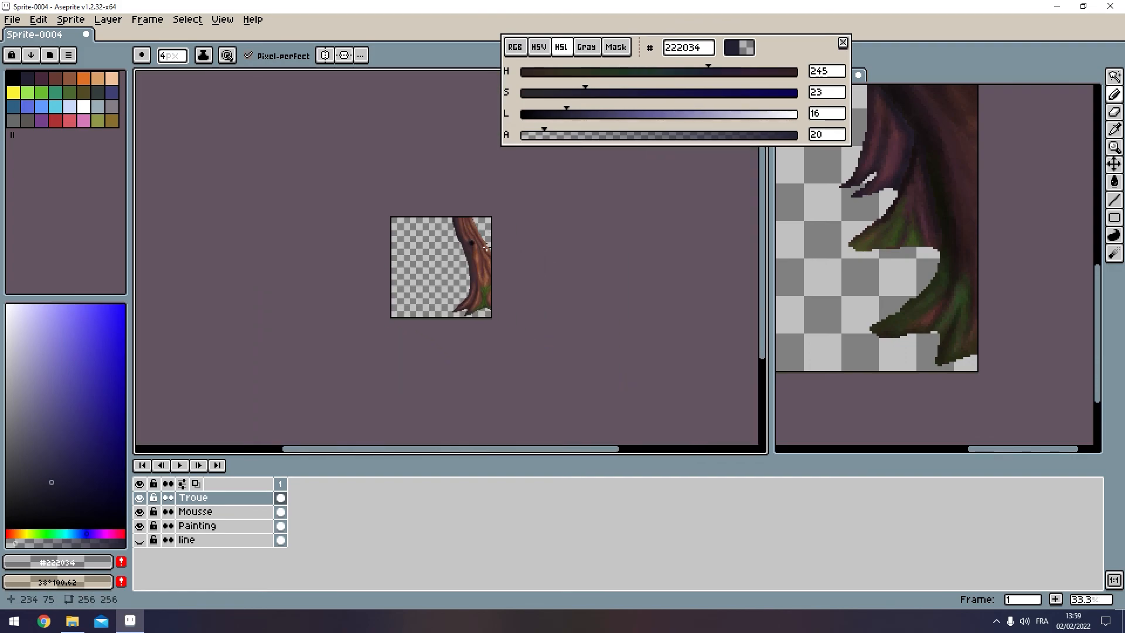
pyautogui.scroll(2, 513, 251)
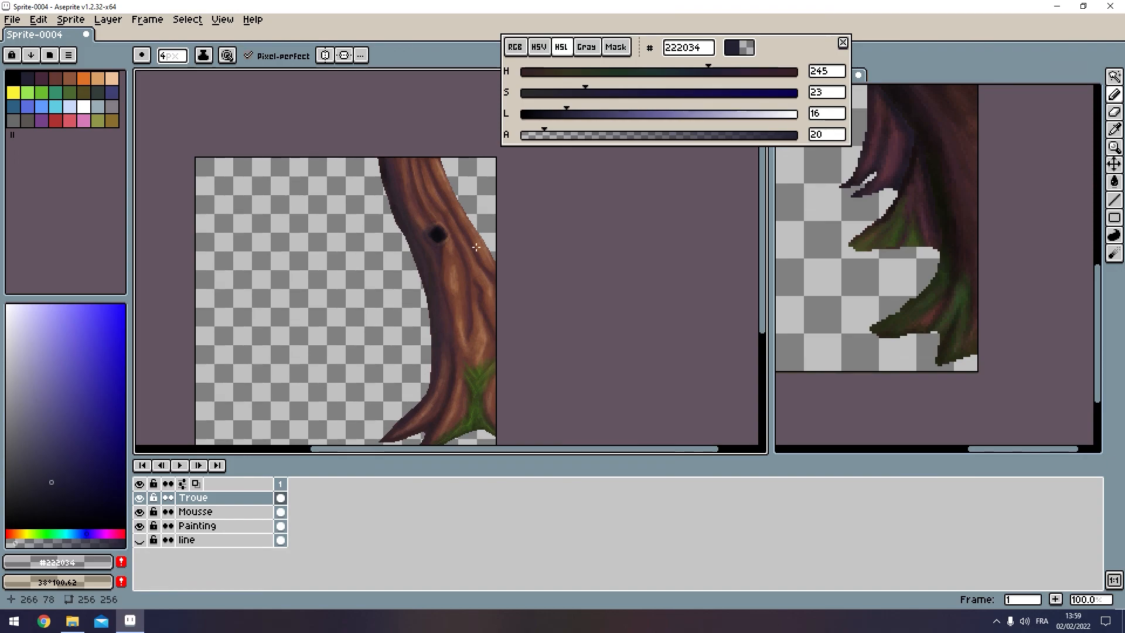
pyautogui.scroll(3, 506, 249)
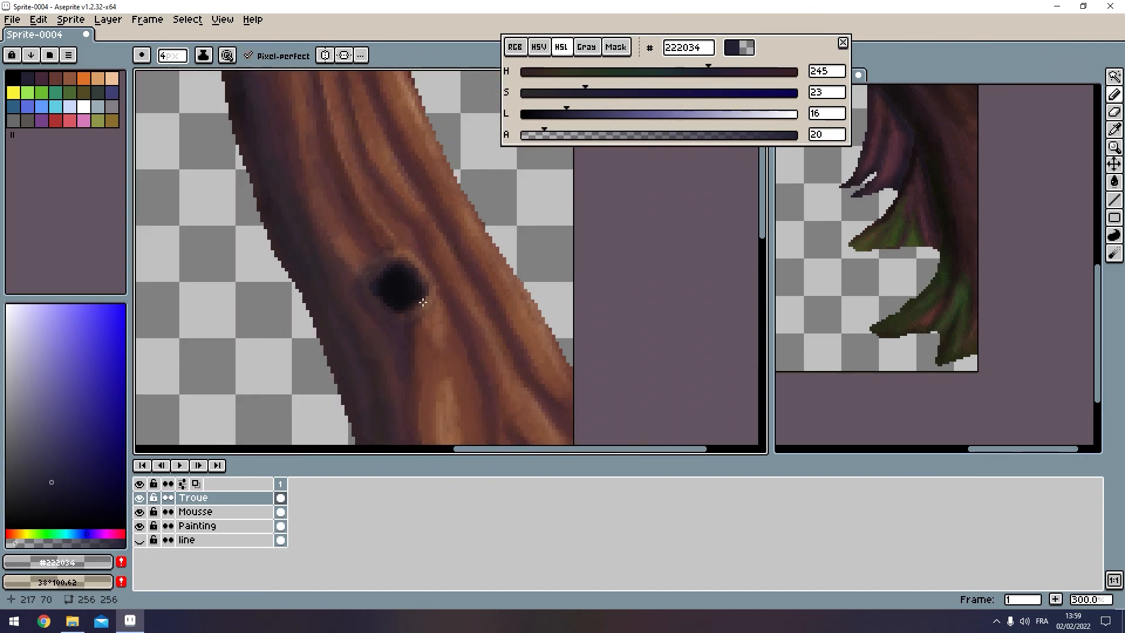
pyautogui.scroll(2, 436, 303)
pyautogui.click(112, 78)
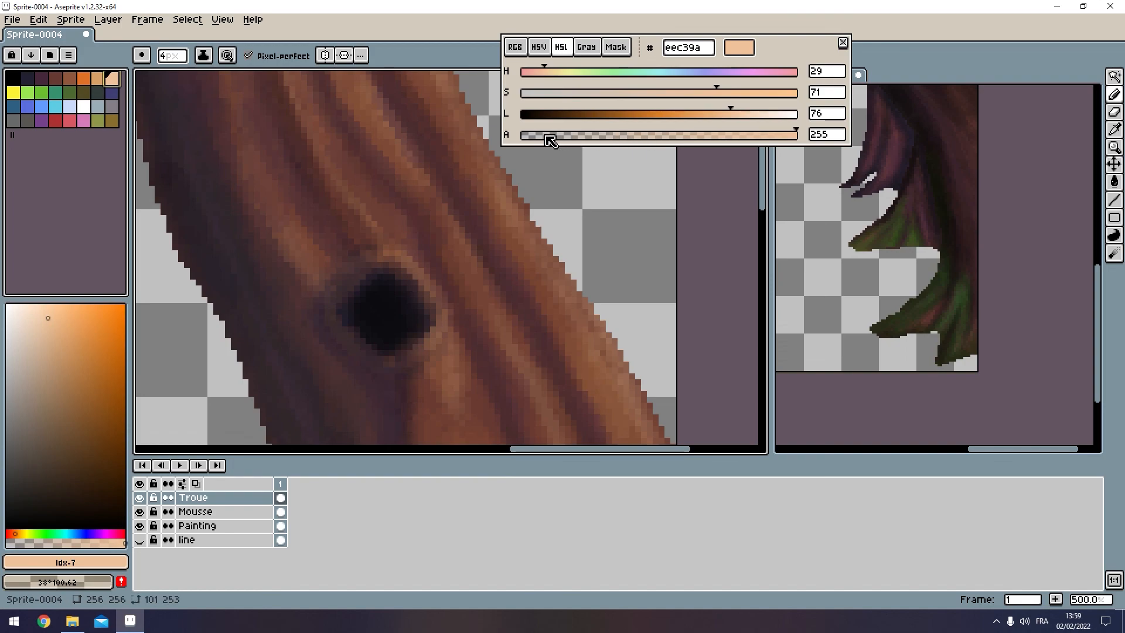
pyautogui.moveTo(552, 136); pyautogui.dragTo(531, 135)
pyautogui.keyDown('ctrl'); pyautogui.scroll(3, 403, 282); pyautogui.keyUp('ctrl')
pyautogui.moveTo(398, 253)
pyautogui.mouseDown()
pyautogui.moveTo(445, 319)
pyautogui.moveTo(432, 329)
pyautogui.moveTo(388, 263)
pyautogui.moveTo(419, 277)
pyautogui.moveTo(364, 236)
pyautogui.mouseUp()
# Step: Add a new layer between the Painting and line layers and fill it with the dark purple #45283c as a background
pyautogui.scroll(-5, 391, 240)
pyautogui.scroll(1, 452, 169)
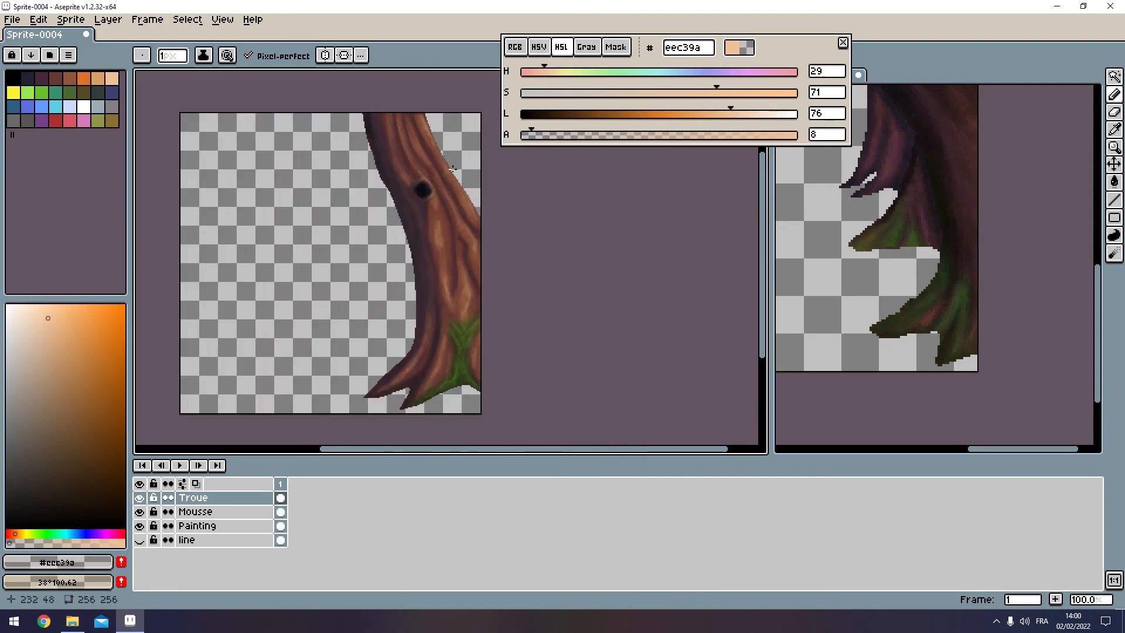
pyautogui.moveTo(786, 55); pyautogui.dragTo(852, 137)
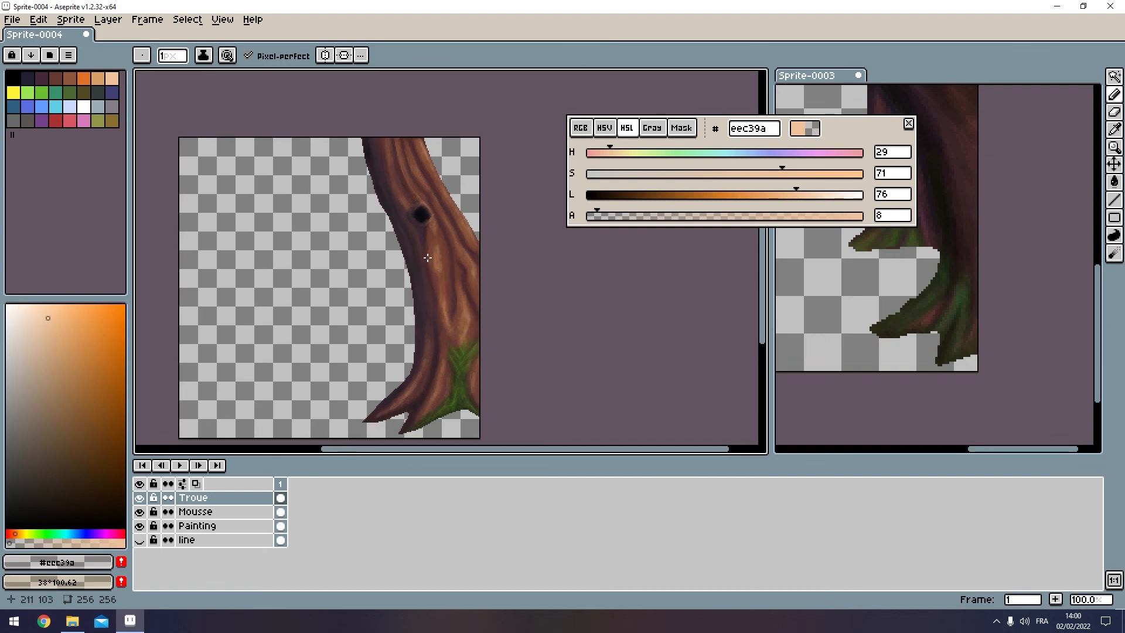
pyautogui.moveTo(426, 259); pyautogui.dragTo(435, 239)
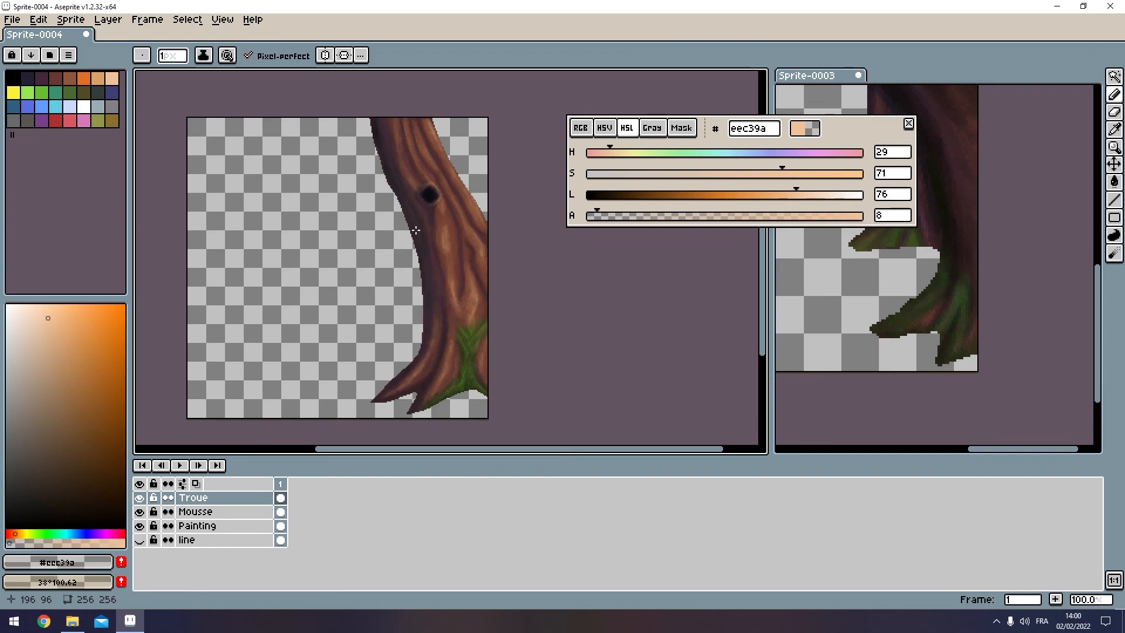
pyautogui.click(41, 78)
pyautogui.doubleClick(218, 540)
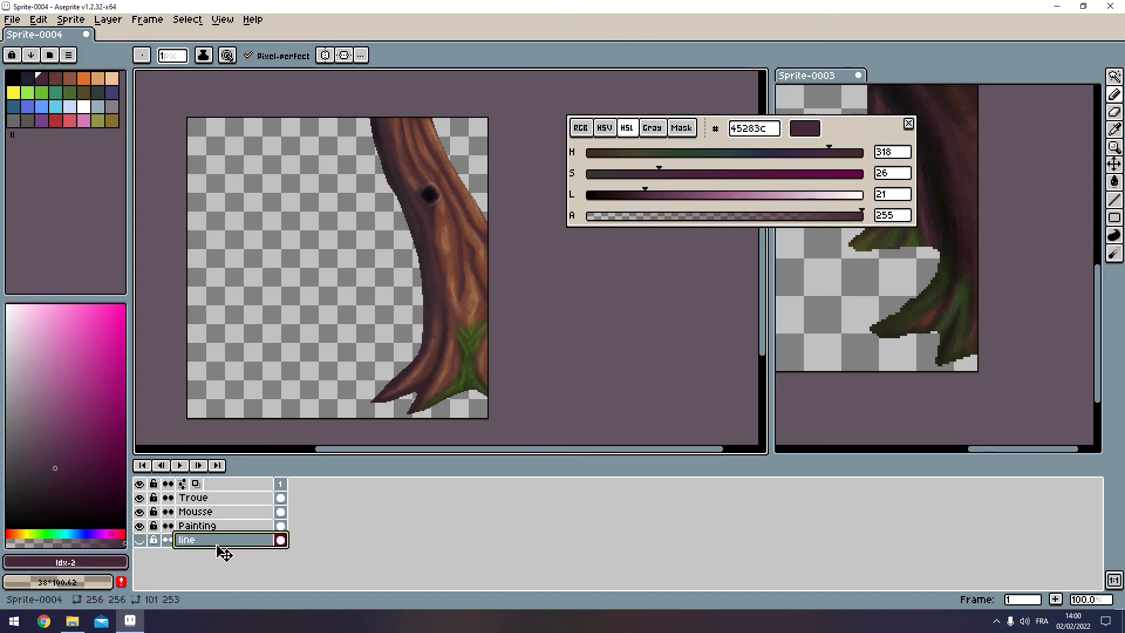
pyautogui.hotkey('shift', 'n')
pyautogui.press('g')
pyautogui.click(316, 199)
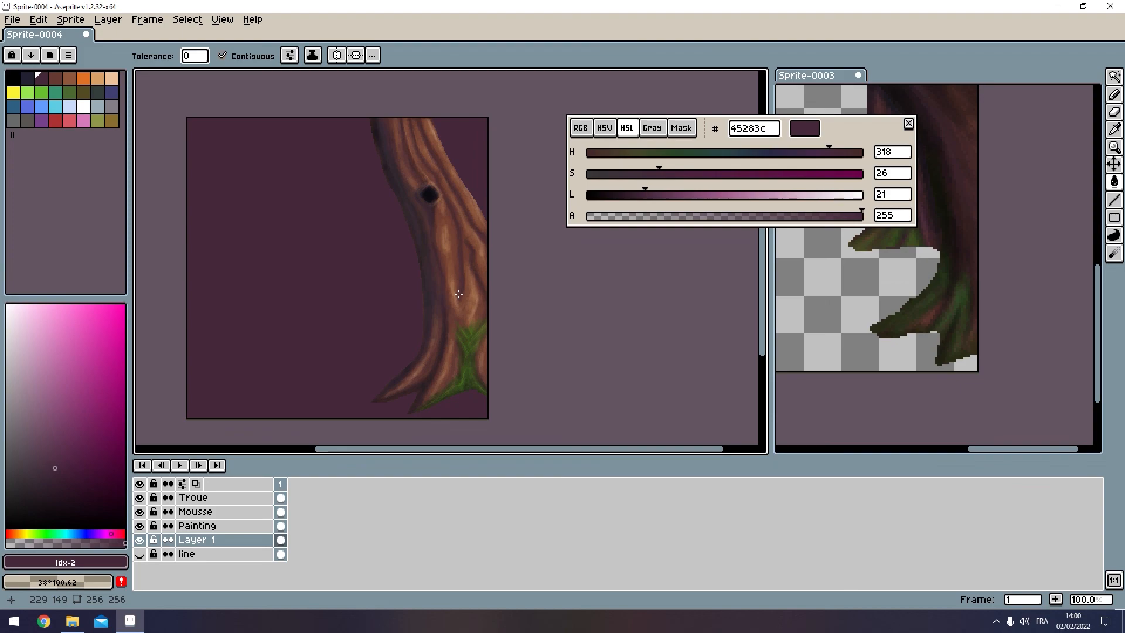
# Step: Close the floating colour editor and check the whole trunk against the dark purple background
pyautogui.scroll(1, 459, 294)
pyautogui.scroll(-1, 437, 264)
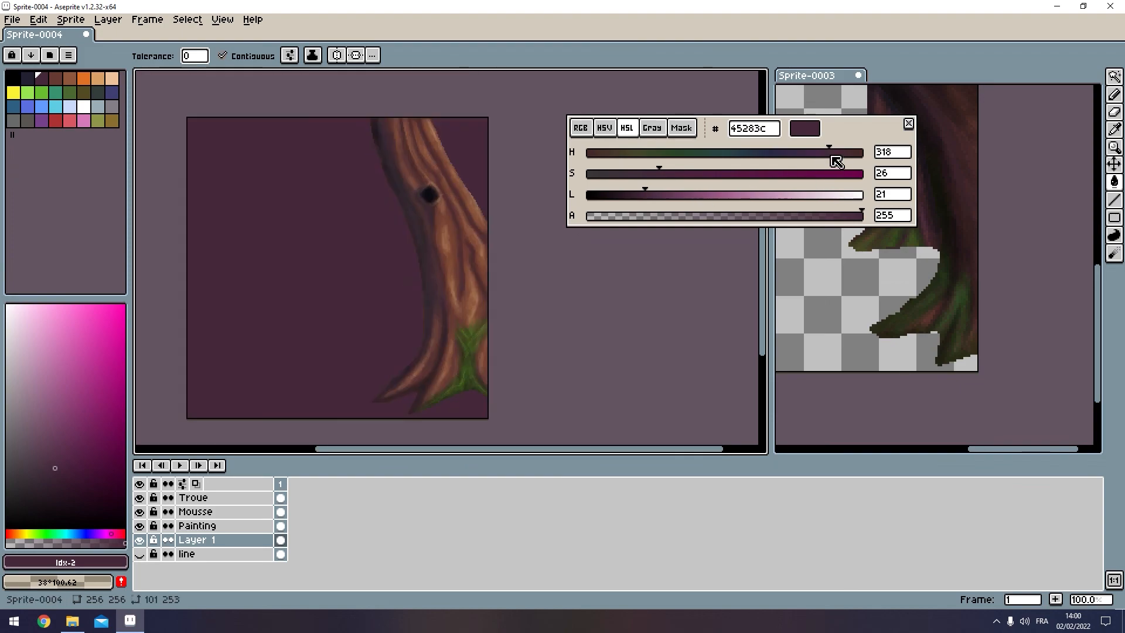
pyautogui.click(908, 123)
pyautogui.moveTo(478, 191); pyautogui.dragTo(538, 185)
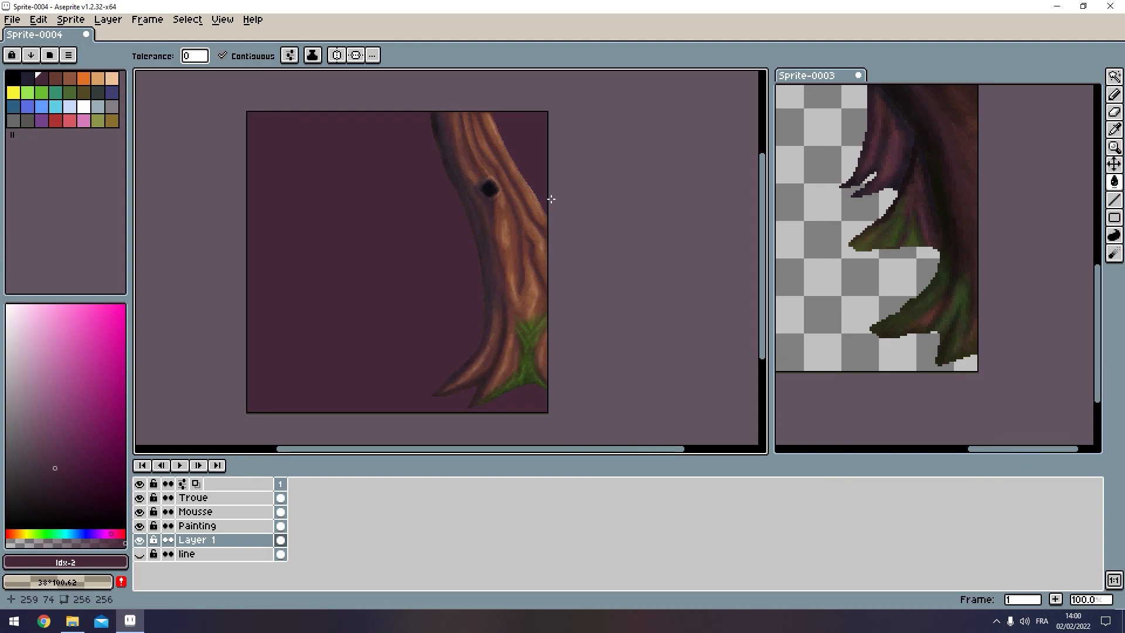
pyautogui.moveTo(512, 246); pyautogui.dragTo(531, 262)
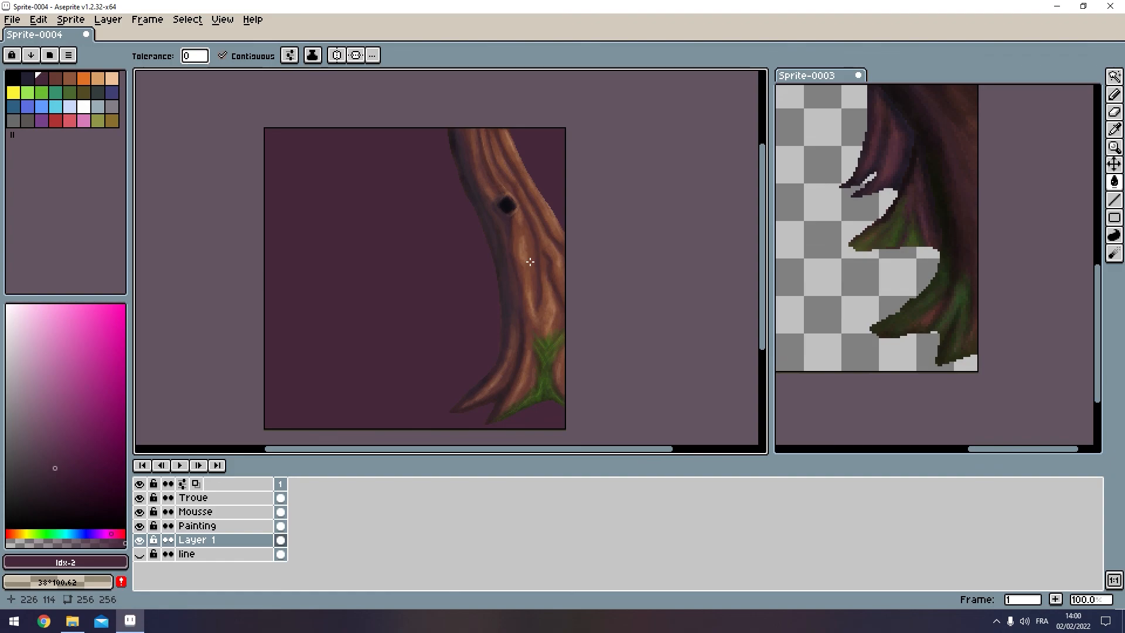